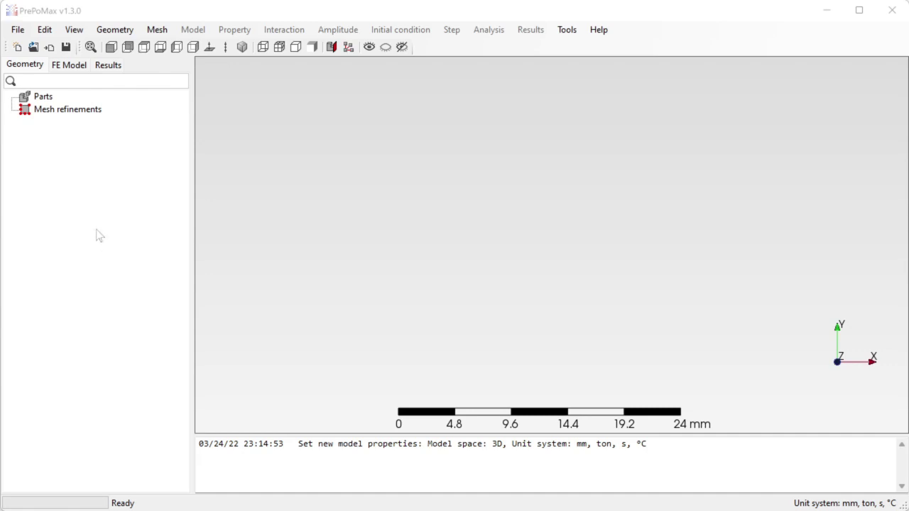
Create a new 3D model with the mm, ton, s, °C unit system.
{"action": "left_click", "coordinate": [23, 33]}
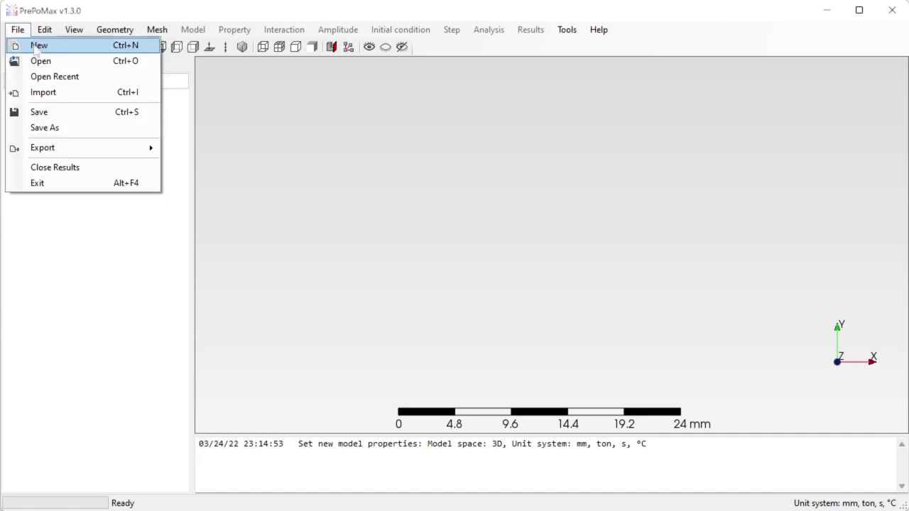
{"action": "left_click", "coordinate": [37, 45]}
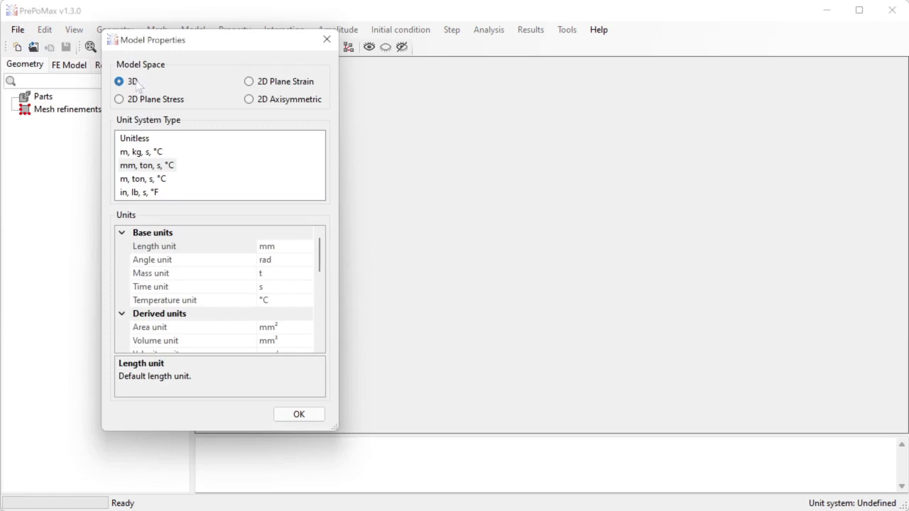
{"action": "left_click", "coordinate": [148, 168]}
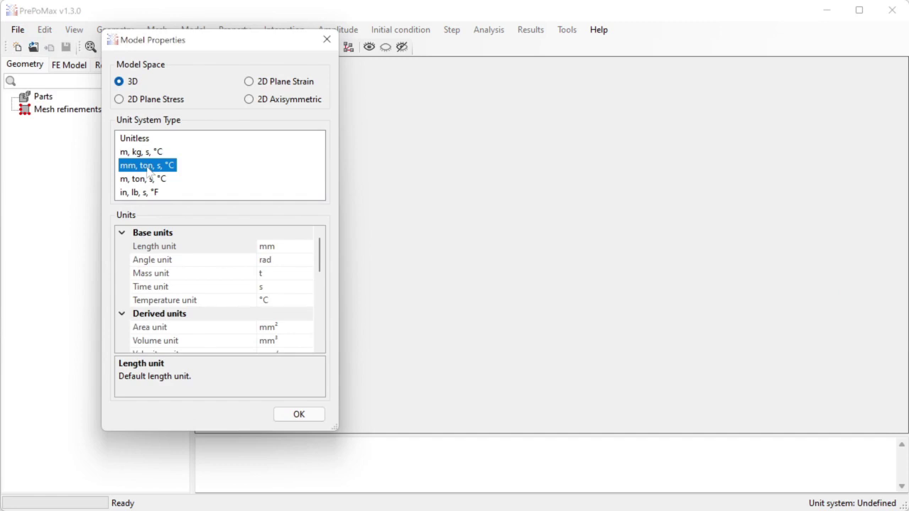
{"action": "left_click", "coordinate": [307, 418]}
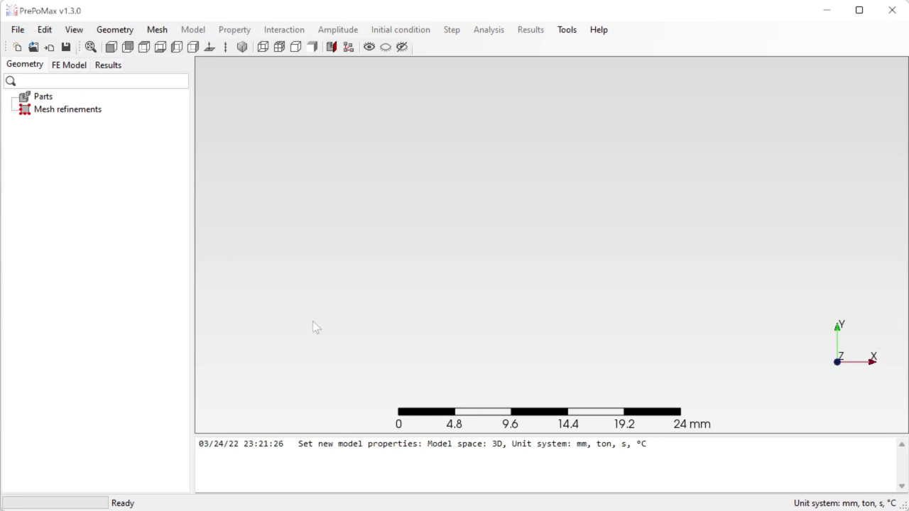
Import the geometry file Pin_on_a_plate.STEP from the Models folder.
{"action": "left_click", "coordinate": [17, 29]}
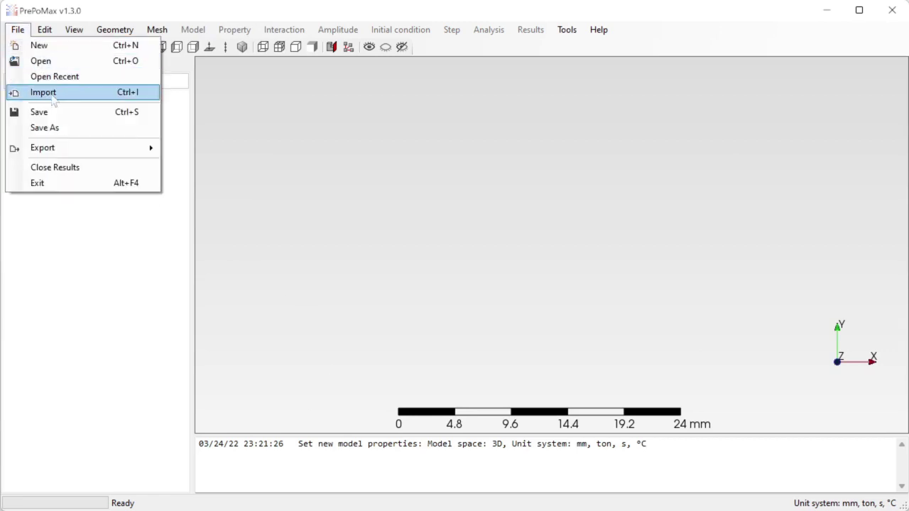
{"action": "left_click", "coordinate": [53, 98]}
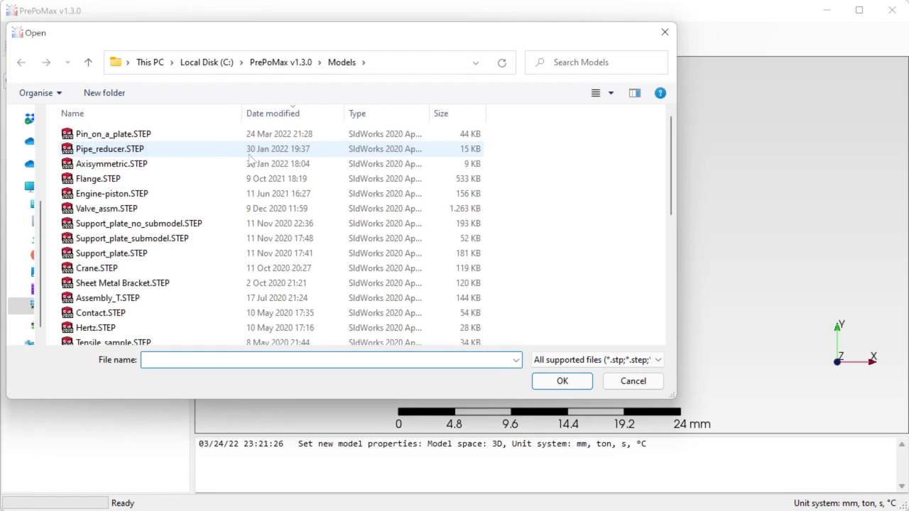
{"action": "left_click", "coordinate": [121, 139]}
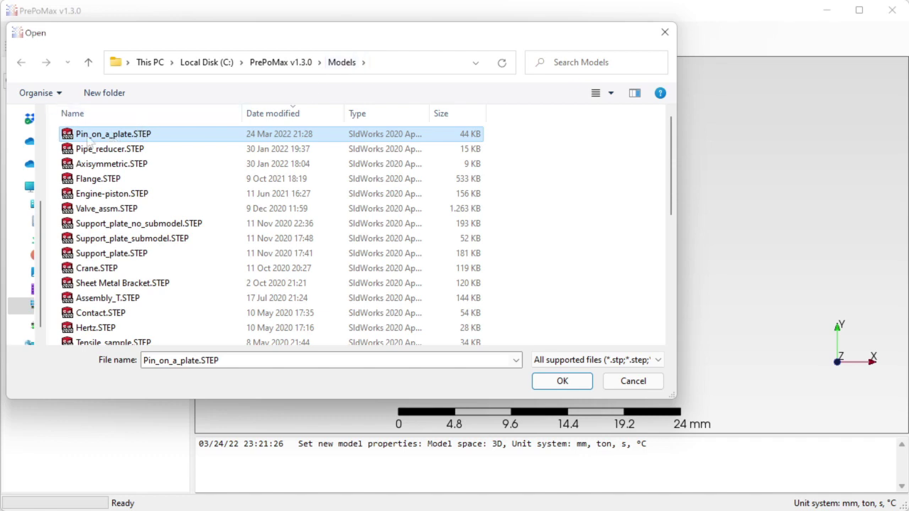
{"action": "double_click", "coordinate": [120, 140]}
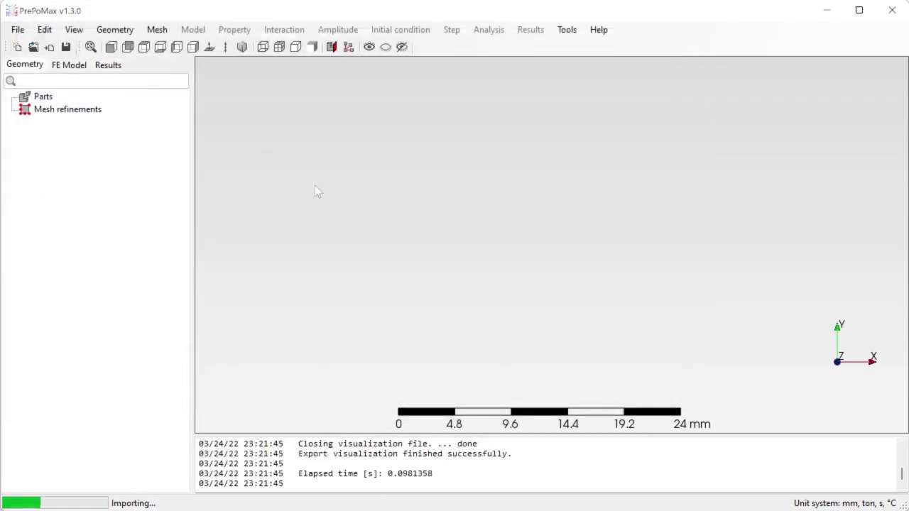
Examine the imported pin and plate geometry from several angles, including the contact region between them.
{"action": "middle_click_drag", "start_coordinate": [550, 241], "coordinate": [390, 242]}
{"action": "scroll", "coordinate": [530, 241], "scroll_direction": "up", "scroll_amount": 4}
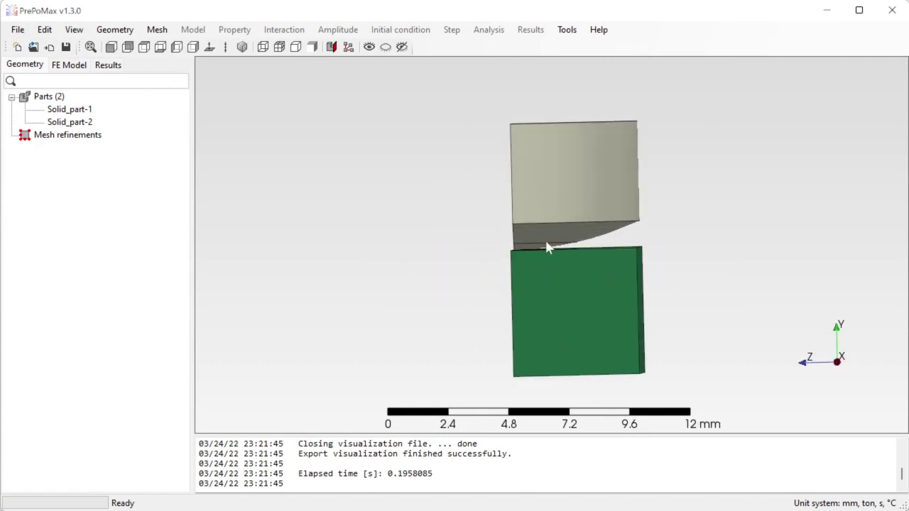
{"action": "scroll", "coordinate": [419, 207], "scroll_direction": "down", "scroll_amount": 1}
{"action": "mouse_move", "coordinate": [413, 208]}
{"action": "middle_mouse_down"}
{"action": "mouse_move", "coordinate": [469, 206]}
{"action": "mouse_move", "coordinate": [476, 274]}
{"action": "middle_mouse_up"}
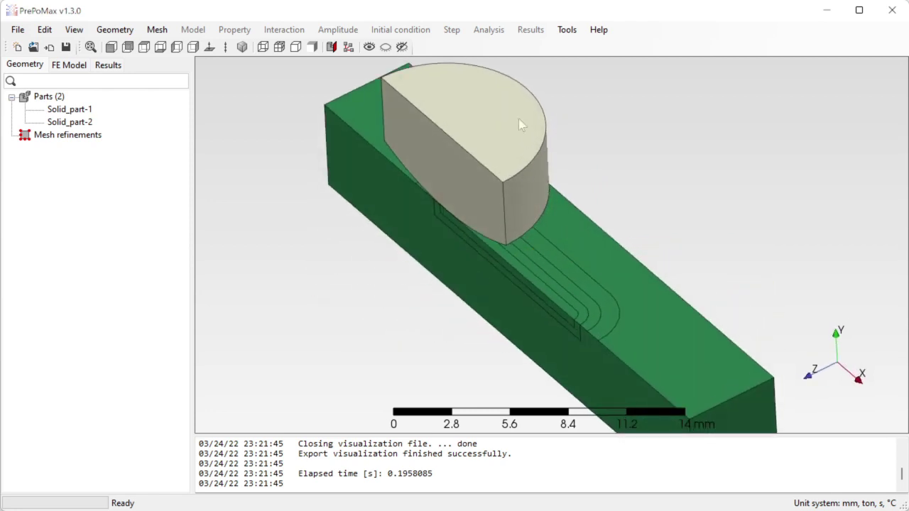
{"action": "mouse_move", "coordinate": [456, 179]}
{"action": "middle_mouse_down"}
{"action": "mouse_move", "coordinate": [457, 192]}
{"action": "mouse_move", "coordinate": [393, 151]}
{"action": "mouse_move", "coordinate": [280, 154]}
{"action": "mouse_move", "coordinate": [426, 149]}
{"action": "mouse_move", "coordinate": [462, 179]}
{"action": "middle_mouse_up"}
{"action": "scroll", "coordinate": [483, 247], "scroll_direction": "up", "scroll_amount": 3}
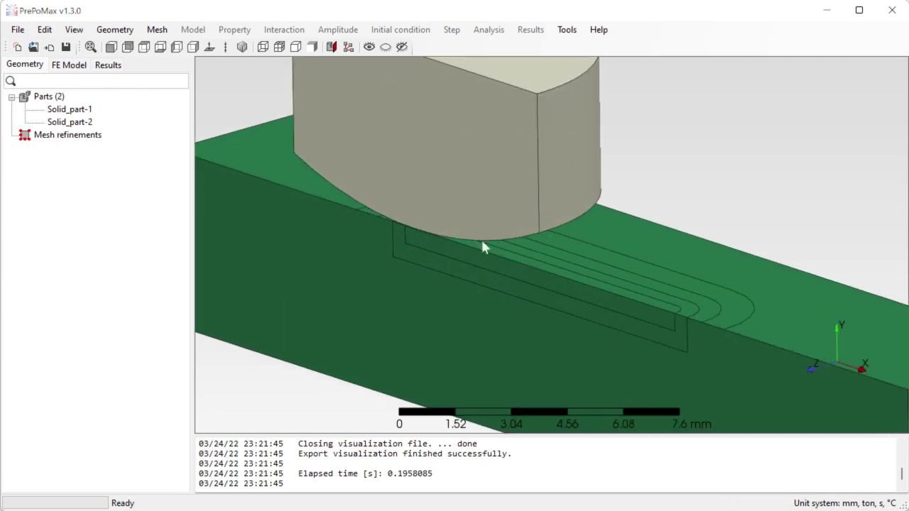
{"action": "scroll", "coordinate": [434, 258], "scroll_direction": "down", "scroll_amount": 3}
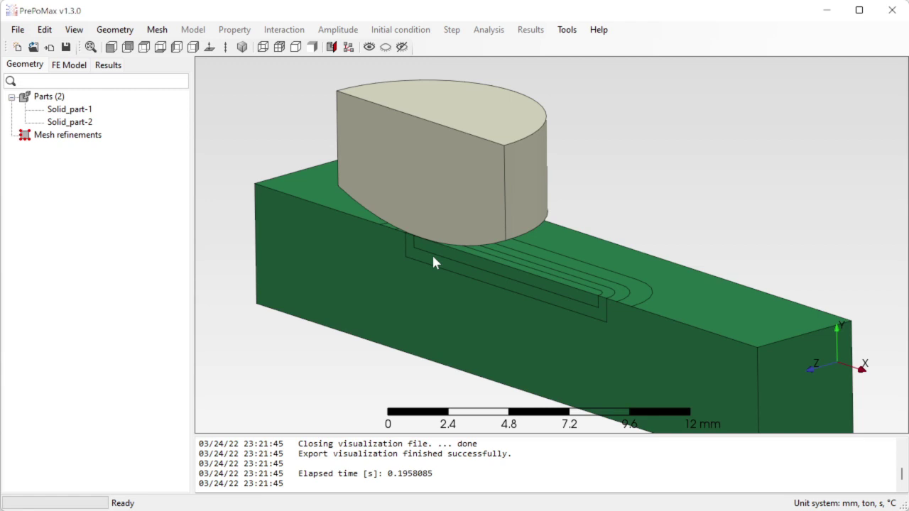
Rename the beige half-round part Solid_part-1 as Pin.
{"action": "left_click", "coordinate": [80, 112]}
{"action": "right_click", "coordinate": [79, 112]}
{"action": "left_click", "coordinate": [90, 121]}
{"action": "left_click", "coordinate": [199, 95]}
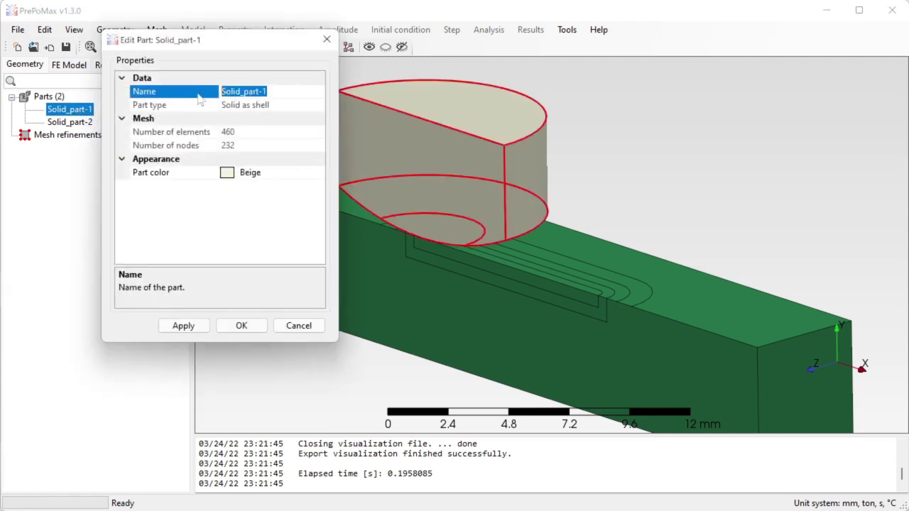
{"action": "type", "text": "Pin"}
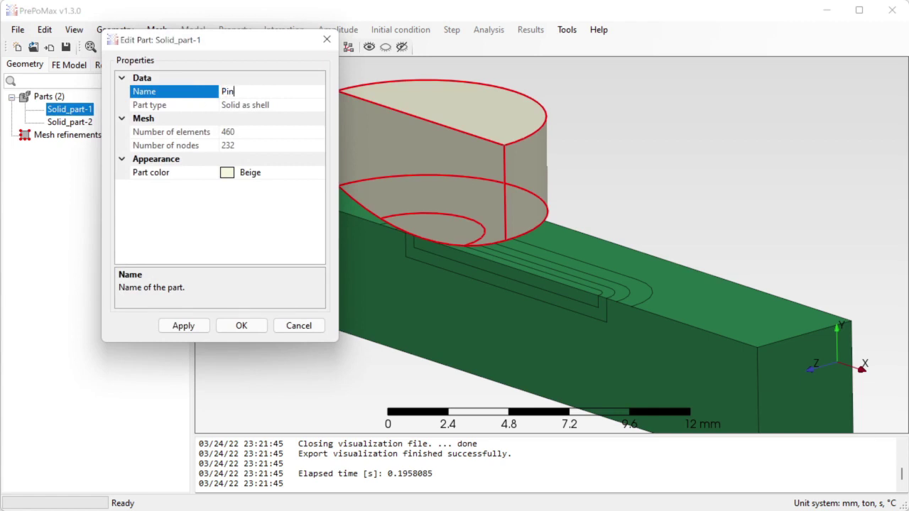
{"action": "left_click", "coordinate": [242, 325]}
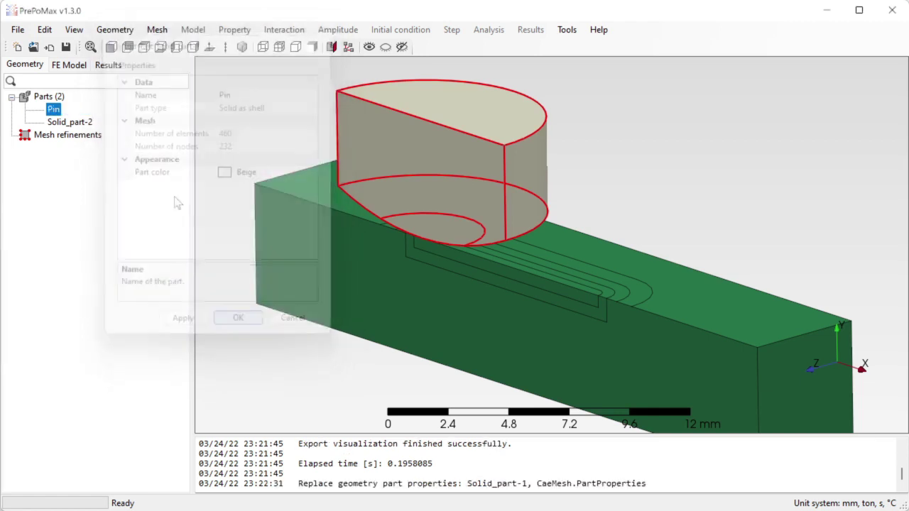
Rename the green block Solid_part-2 as Plate.
{"action": "right_click", "coordinate": [79, 123]}
{"action": "left_click", "coordinate": [106, 133]}
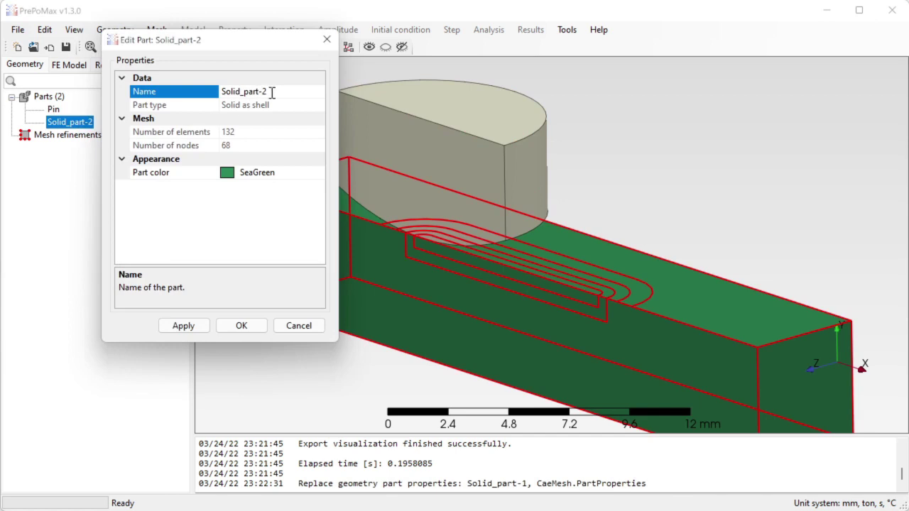
{"action": "left_click_drag", "start_coordinate": [272, 92], "coordinate": [207, 99]}
{"action": "type", "text": "Plate"}
{"action": "left_click", "coordinate": [242, 326]}
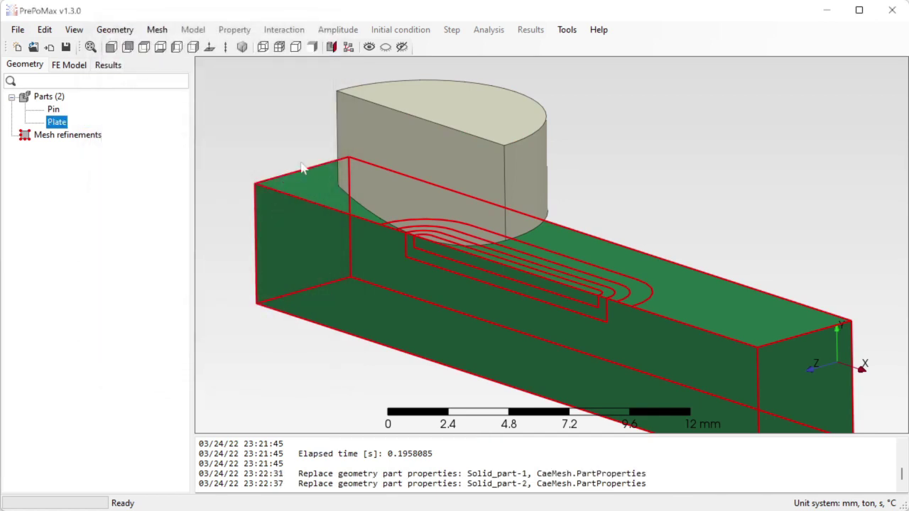
In the shared meshing parameters of Pin and Plate, set max element size to 5 mm and elements per edge and per curvature to 1.
{"action": "left_click_drag", "start_coordinate": [278, 134], "coordinate": [420, 256]}
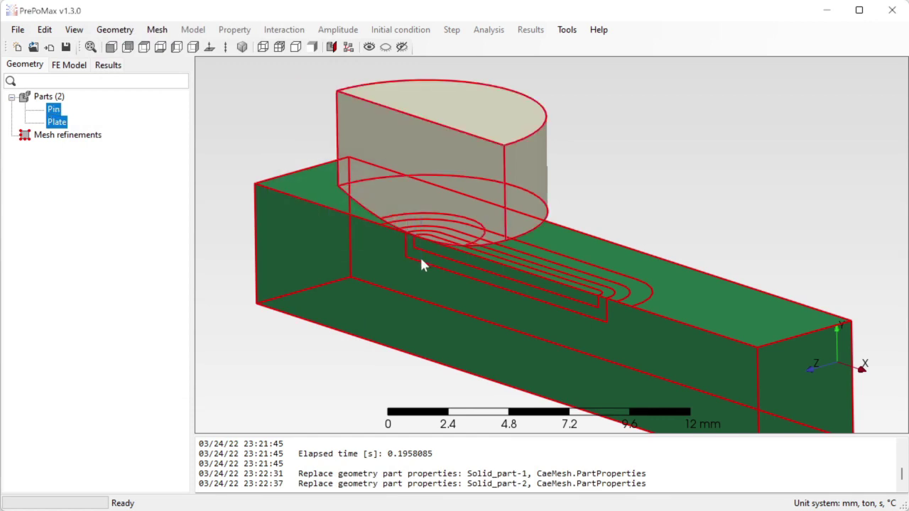
{"action": "right_click", "coordinate": [414, 212]}
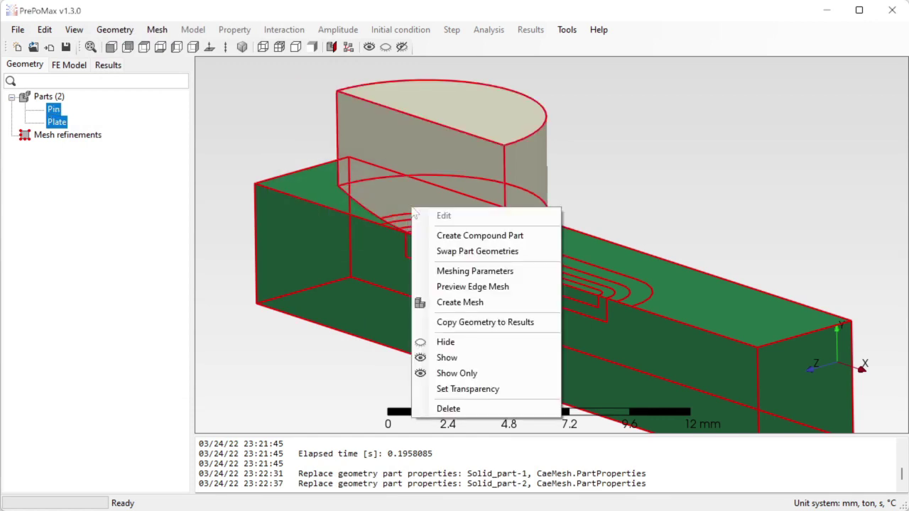
{"action": "left_click", "coordinate": [455, 272]}
{"action": "left_click_drag", "start_coordinate": [294, 91], "coordinate": [249, 91]}
{"action": "type", "text": "5"}
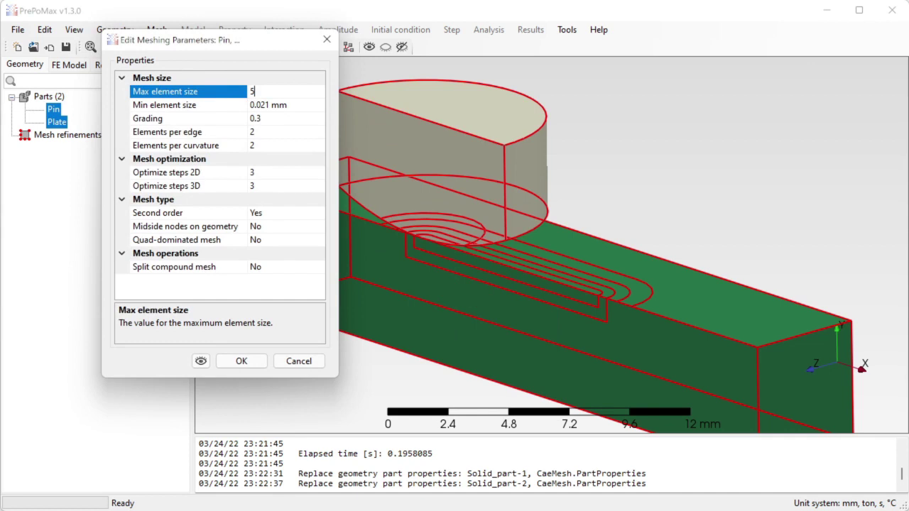
{"action": "left_click", "coordinate": [267, 131]}
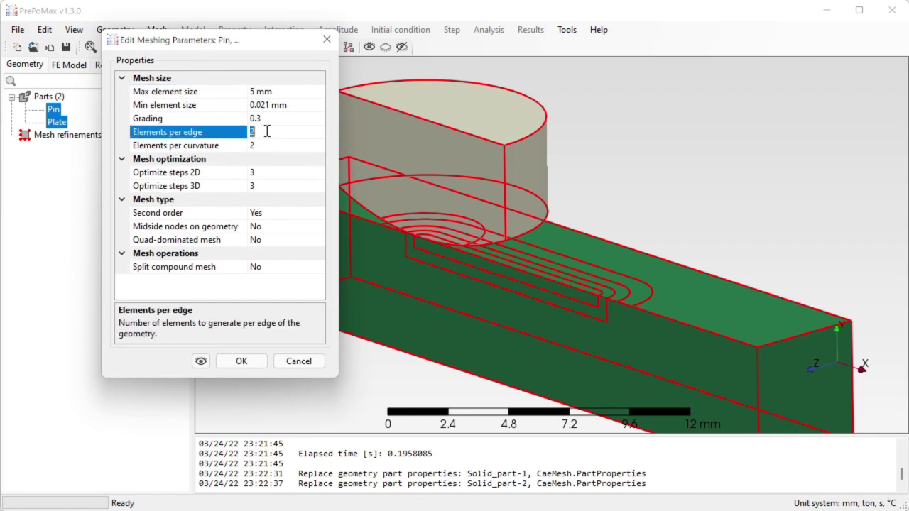
{"action": "type", "text": "1"}
{"action": "left_click", "coordinate": [264, 145]}
{"action": "type", "text": "1"}
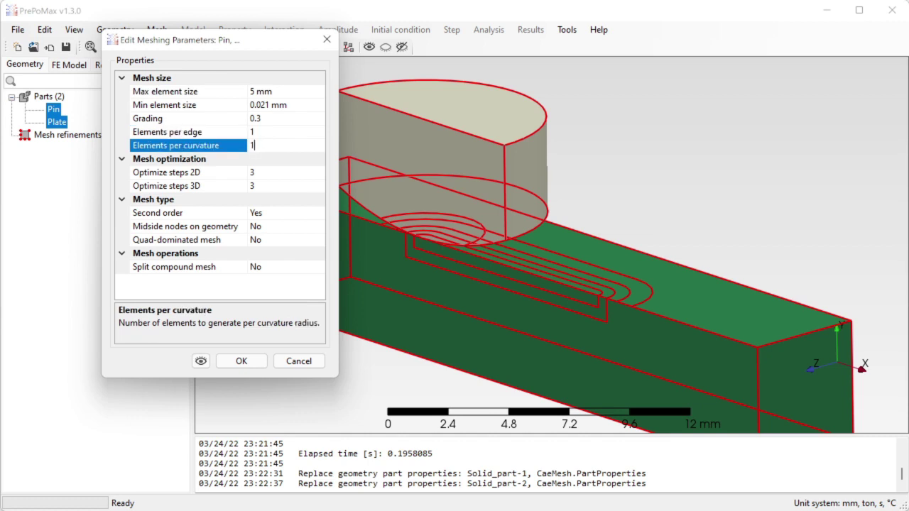
Turn off second order elements for the Pin and Plate meshes and apply the meshing parameters.
{"action": "left_click", "coordinate": [270, 212]}
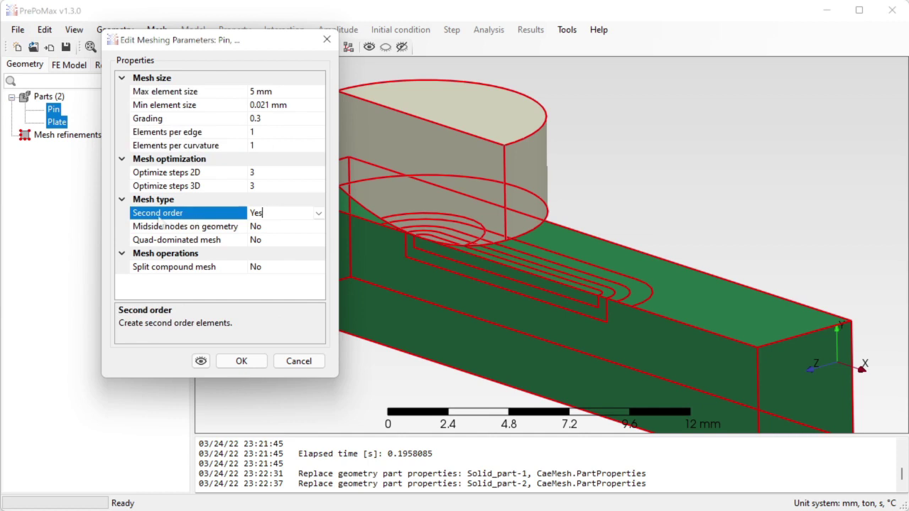
{"action": "left_click", "coordinate": [319, 214]}
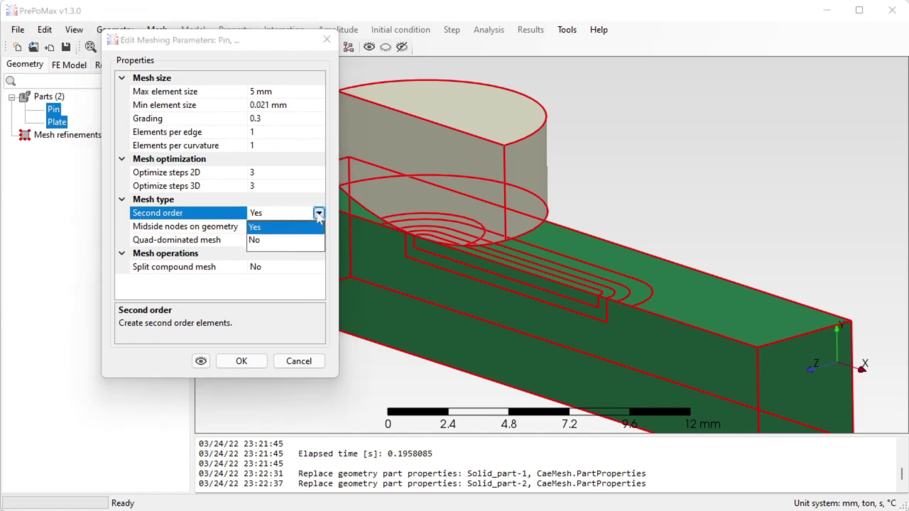
{"action": "left_click", "coordinate": [270, 241]}
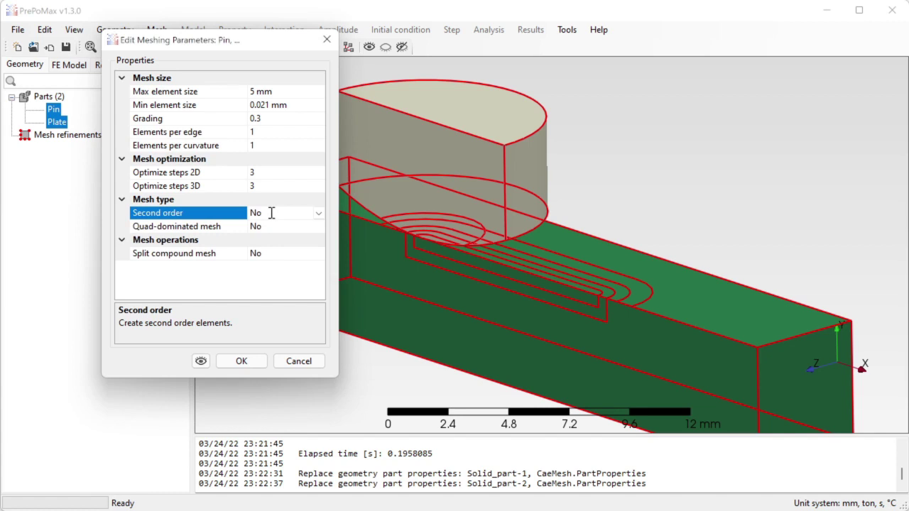
{"action": "left_click", "coordinate": [258, 362]}
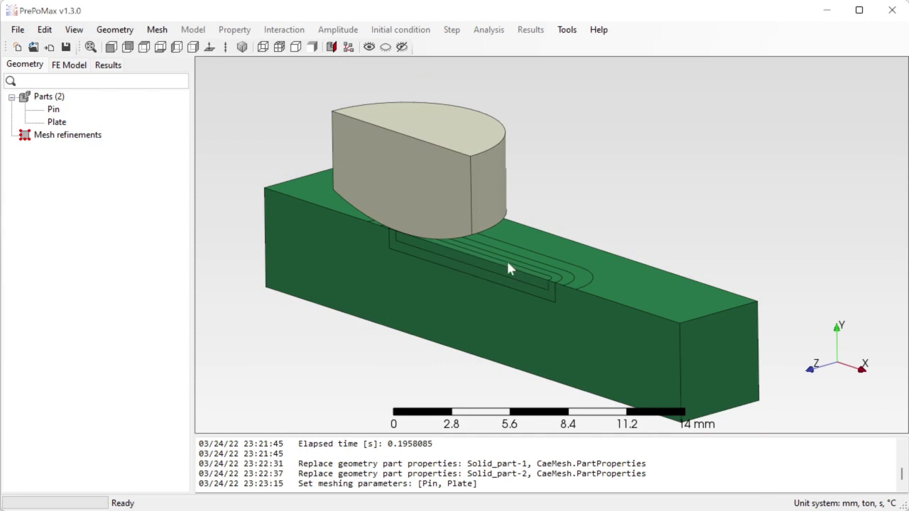
Add a mesh refinement with 1 mm element size on the small contact surface at the pin's underside.
{"action": "scroll", "coordinate": [507, 264], "scroll_direction": "up", "scroll_amount": 4}
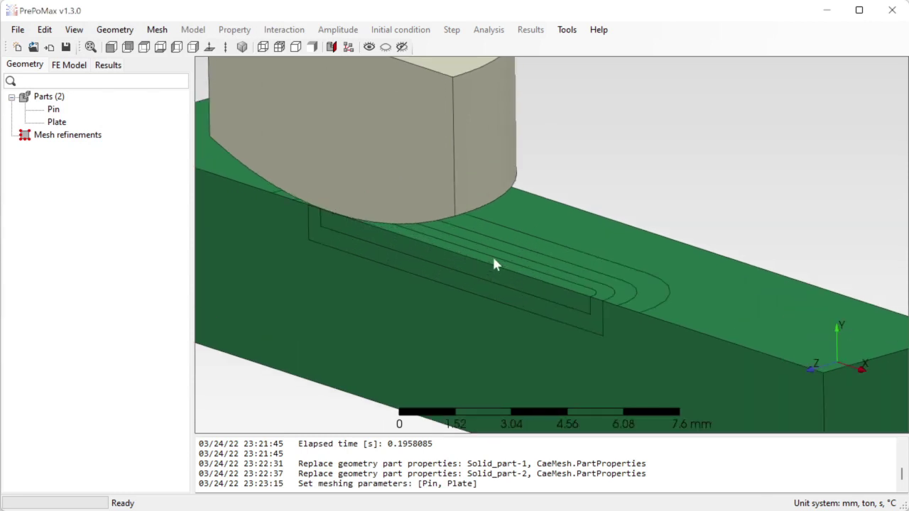
{"action": "double_click", "coordinate": [71, 137]}
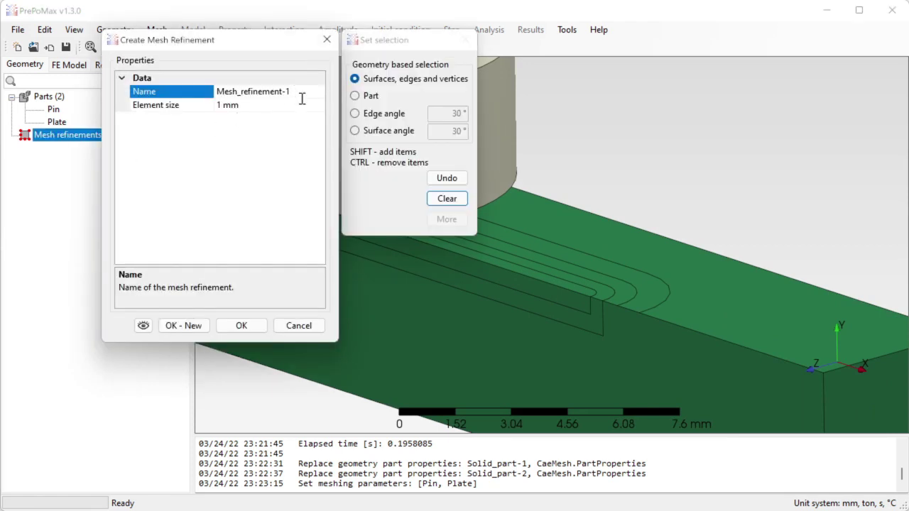
{"action": "scroll", "coordinate": [626, 237], "scroll_direction": "down", "scroll_amount": 4}
{"action": "scroll", "coordinate": [626, 241], "scroll_direction": "up", "scroll_amount": 8}
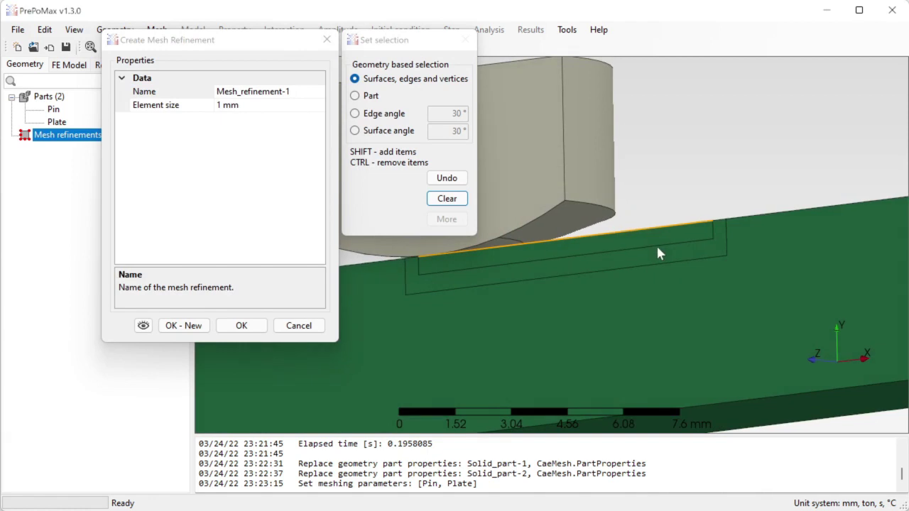
{"action": "left_click", "coordinate": [483, 257]}
{"action": "middle_click_drag", "start_coordinate": [692, 257], "coordinate": [559, 281]}
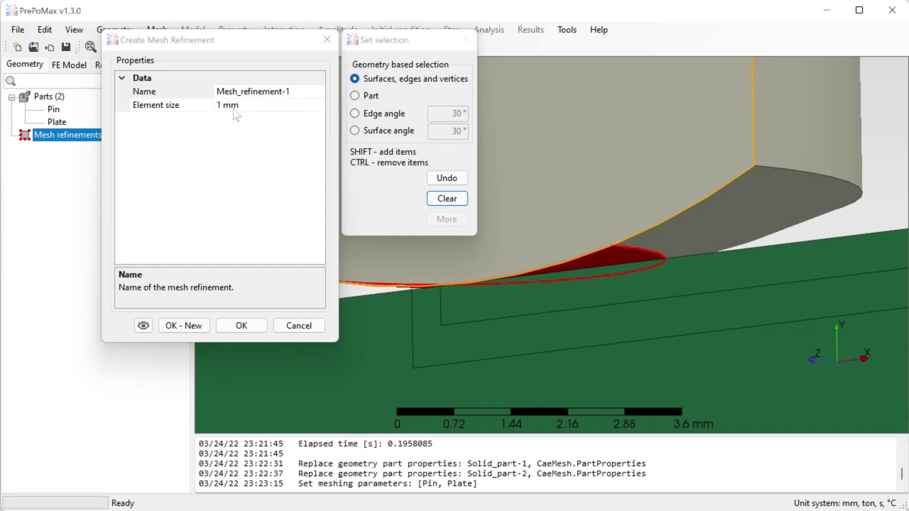
{"action": "left_click", "coordinate": [183, 328]}
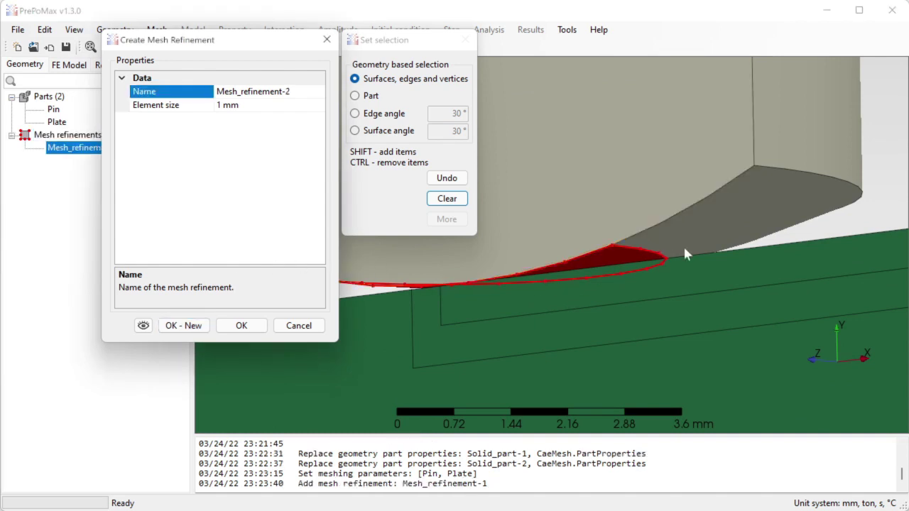
Add a mesh refinement with 0.5 mm element size on the short curved contact edge at the bottom of the pin's flat face.
{"action": "left_click", "coordinate": [792, 237]}
{"action": "left_click", "coordinate": [596, 251]}
{"action": "left_click", "coordinate": [395, 287], "text": "shift"}
{"action": "scroll", "coordinate": [606, 306], "scroll_direction": "down", "scroll_amount": 2}
{"action": "mouse_move", "coordinate": [614, 249]}
{"action": "middle_mouse_down"}
{"action": "mouse_move", "coordinate": [560, 276]}
{"action": "mouse_move", "coordinate": [575, 274]}
{"action": "middle_mouse_up"}
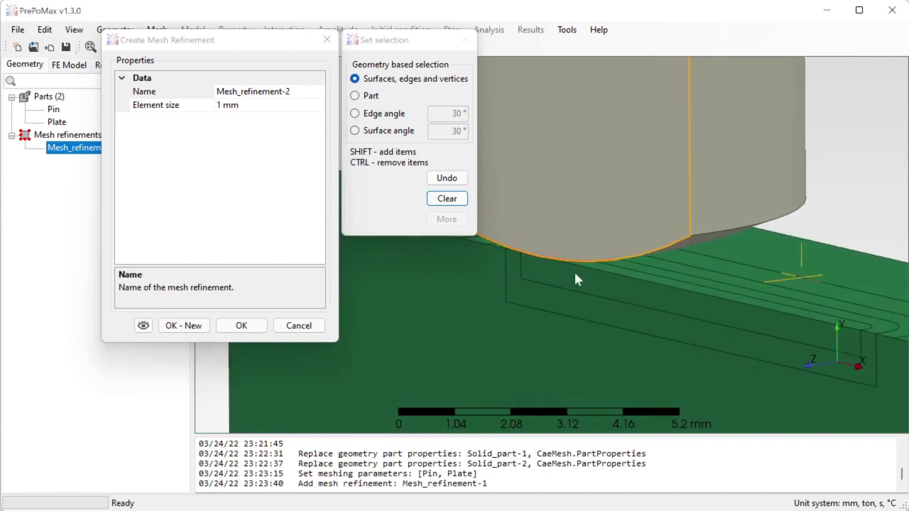
{"action": "scroll", "coordinate": [762, 339], "scroll_direction": "down", "scroll_amount": 2}
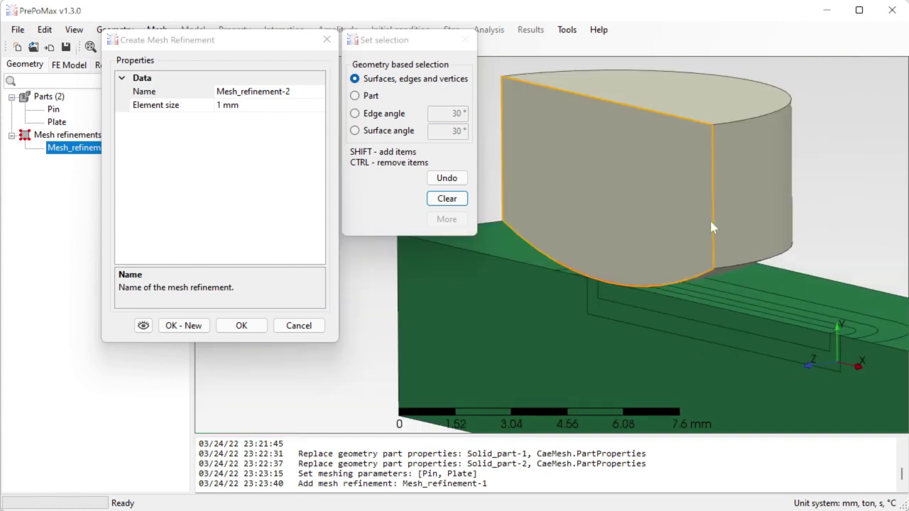
{"action": "left_click", "coordinate": [577, 274], "text": "shift"}
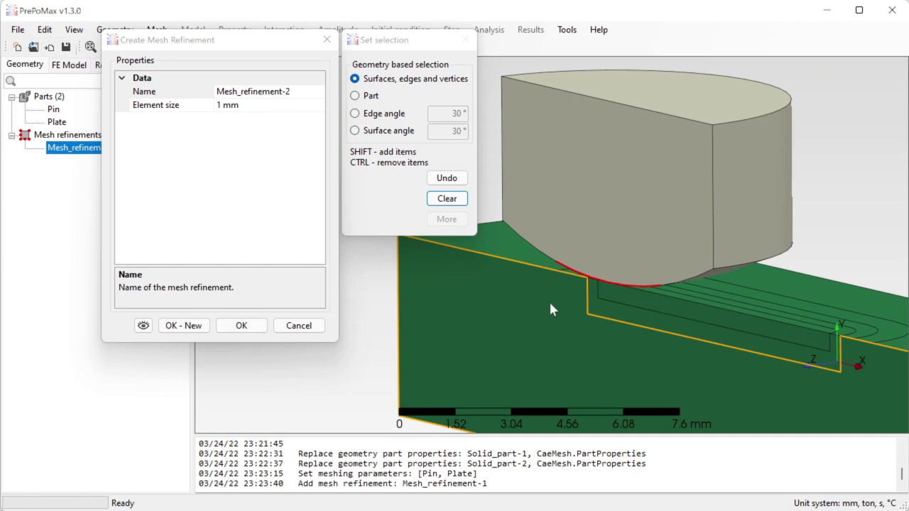
{"action": "left_click", "coordinate": [252, 106]}
{"action": "type", "text": "0.5"}
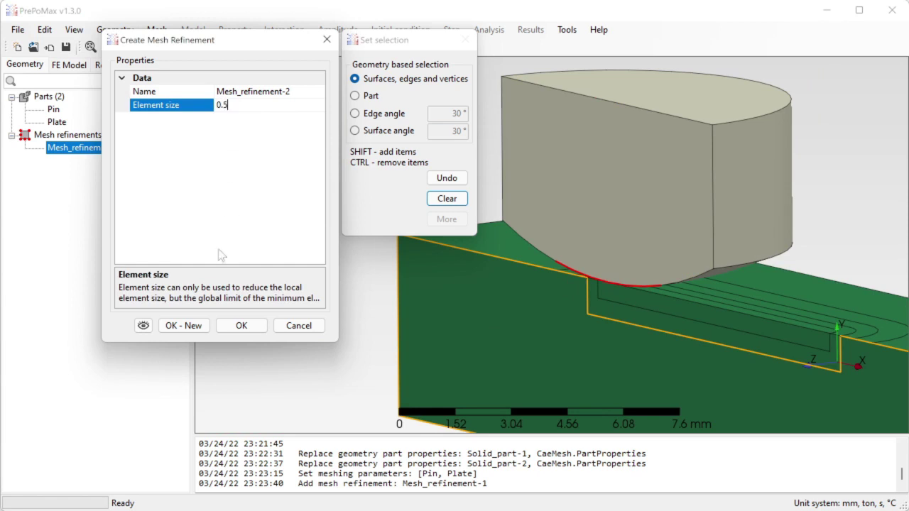
{"action": "left_click", "coordinate": [192, 327]}
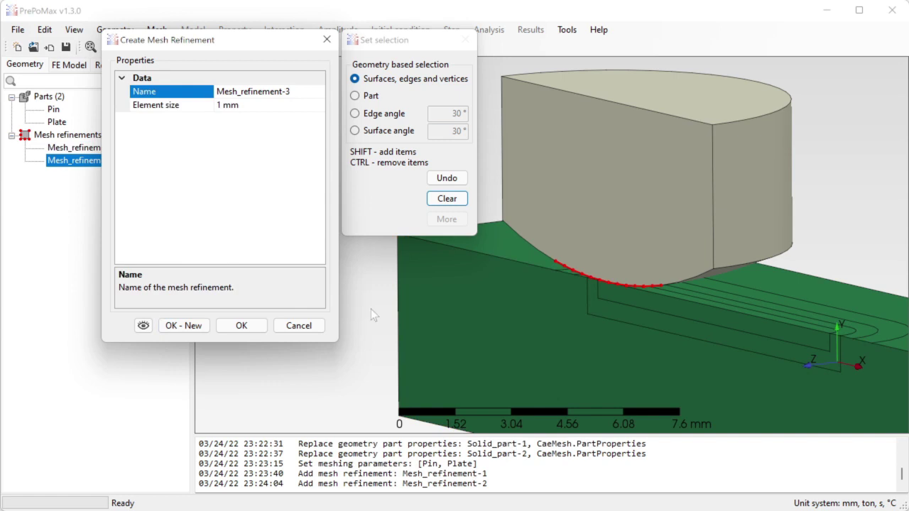
Add a mesh refinement with 1 mm element size on the two outer rounded band surfaces on the plate's upper face.
{"action": "scroll", "coordinate": [377, 309], "scroll_direction": "down", "scroll_amount": 2}
{"action": "middle_click_drag", "start_coordinate": [727, 233], "coordinate": [729, 221]}
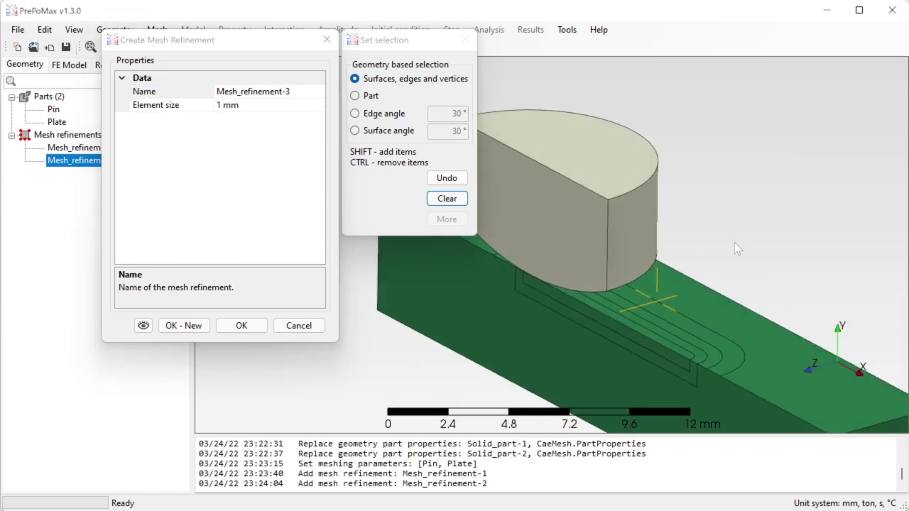
{"action": "scroll", "coordinate": [718, 246], "scroll_direction": "down", "scroll_amount": 1}
{"action": "scroll", "coordinate": [728, 321], "scroll_direction": "up", "scroll_amount": 2}
{"action": "left_click", "coordinate": [741, 324]}
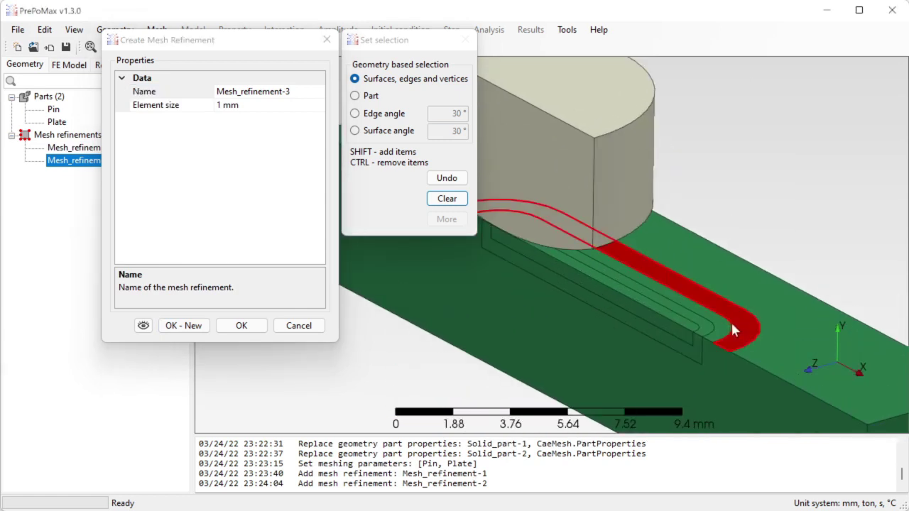
{"action": "scroll", "coordinate": [740, 327], "scroll_direction": "up", "scroll_amount": 1}
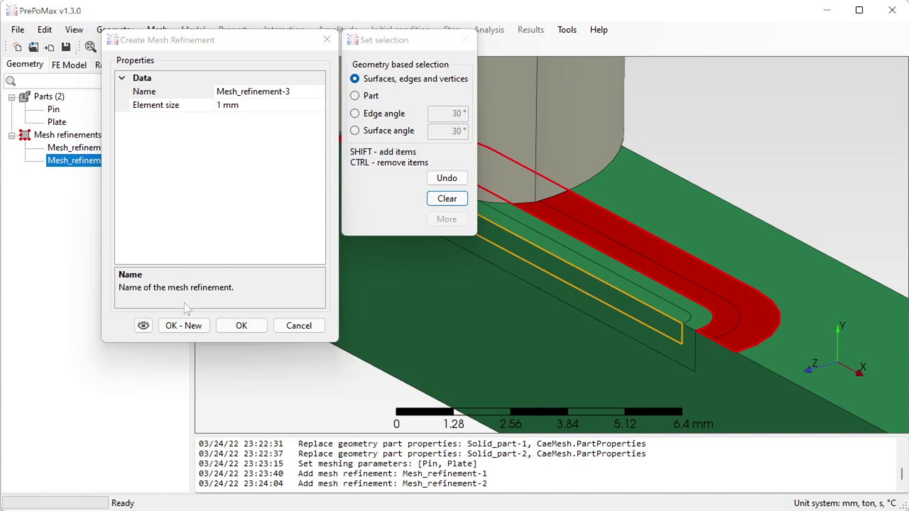
{"action": "left_click", "coordinate": [186, 325]}
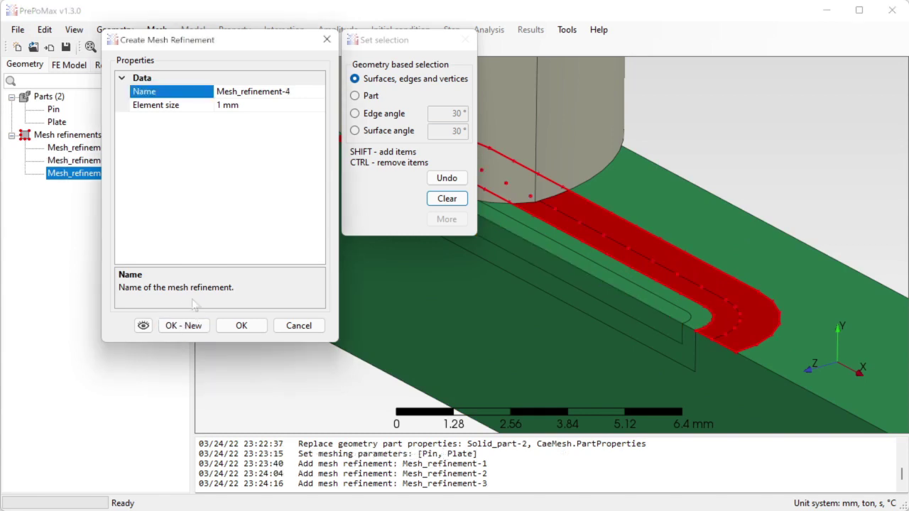
Add a mesh refinement with 0.5 mm element size on the plate's two inner upper surfaces and the two adjoining side-face surfaces.
{"action": "left_click", "coordinate": [682, 300]}
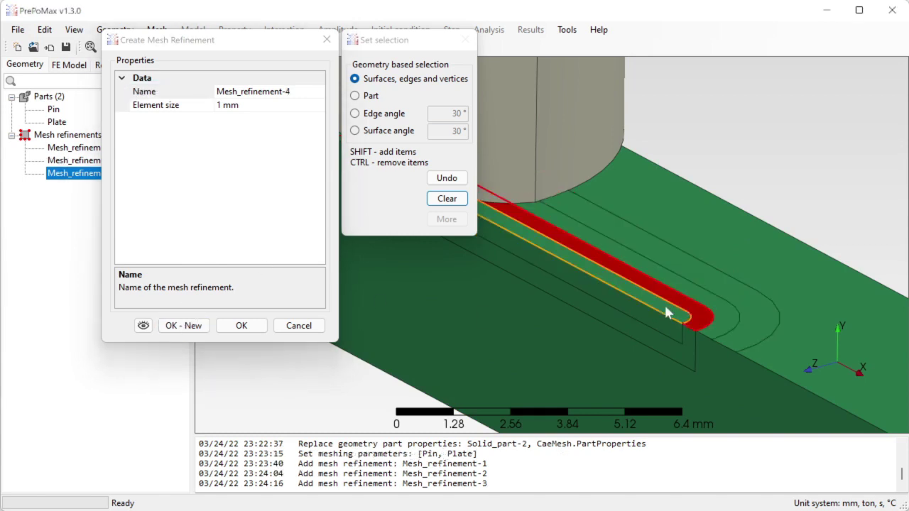
{"action": "left_click", "coordinate": [664, 306], "text": "shift"}
{"action": "left_click", "coordinate": [667, 325], "text": "shift"}
{"action": "left_click", "coordinate": [664, 349], "text": "shift"}
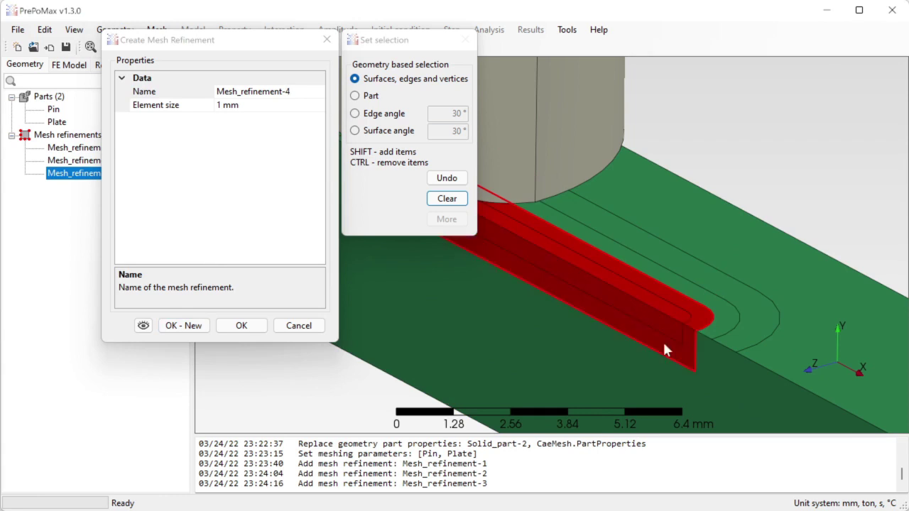
{"action": "left_click", "coordinate": [251, 105]}
{"action": "type", "text": "0.5"}
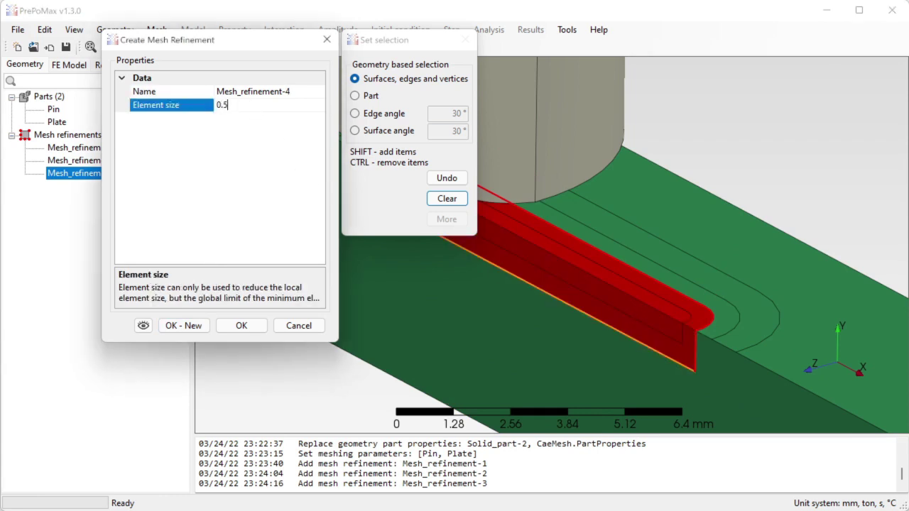
{"action": "left_click", "coordinate": [241, 327]}
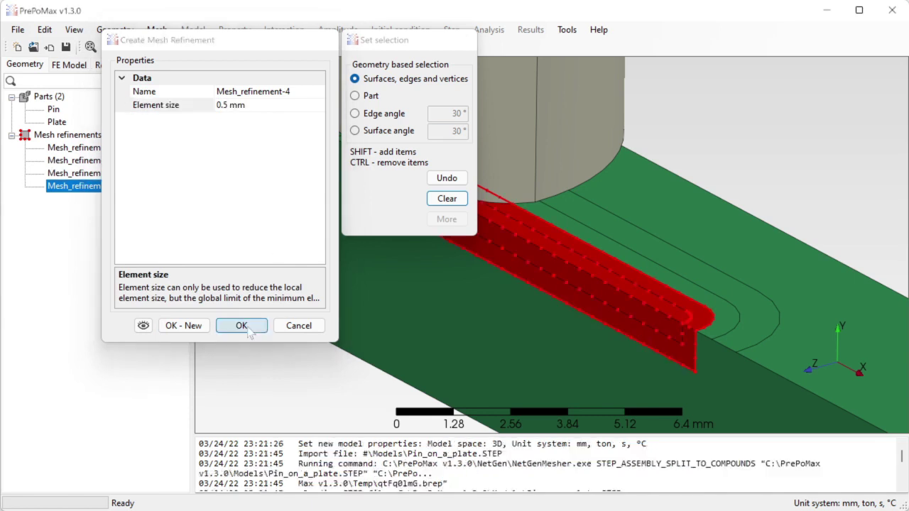
Select both the Pin and Plate parts and create their meshes.
{"action": "scroll", "coordinate": [473, 290], "scroll_direction": "down", "scroll_amount": 5}
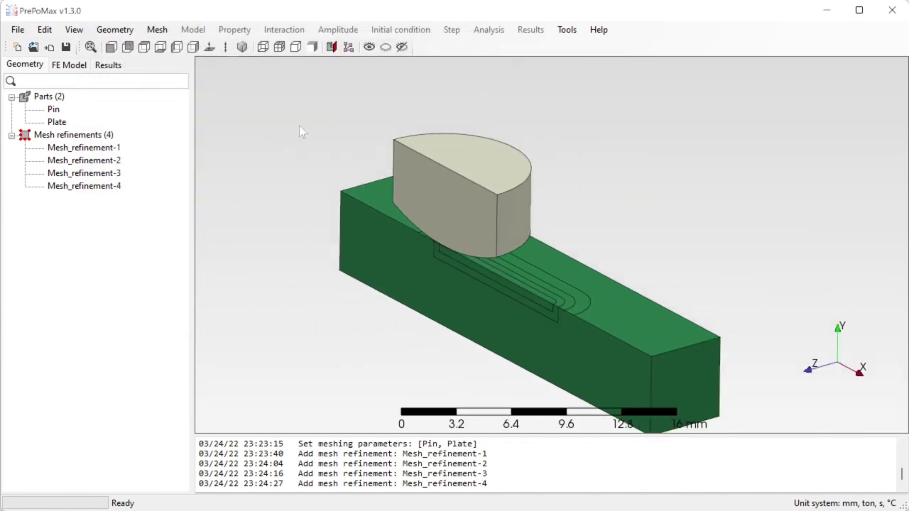
{"action": "left_click_drag", "start_coordinate": [300, 126], "coordinate": [526, 318]}
{"action": "scroll", "coordinate": [561, 167], "scroll_direction": "down", "scroll_amount": 2}
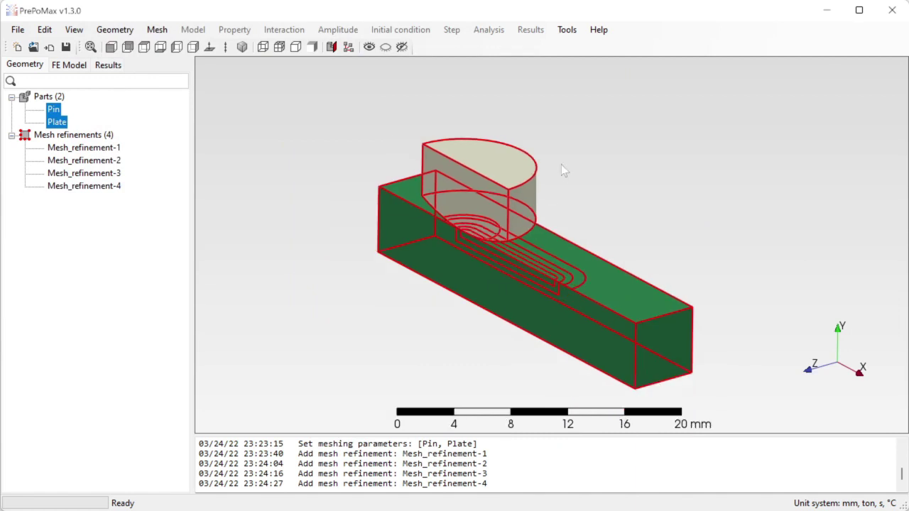
{"action": "scroll", "coordinate": [455, 297], "scroll_direction": "up", "scroll_amount": 2}
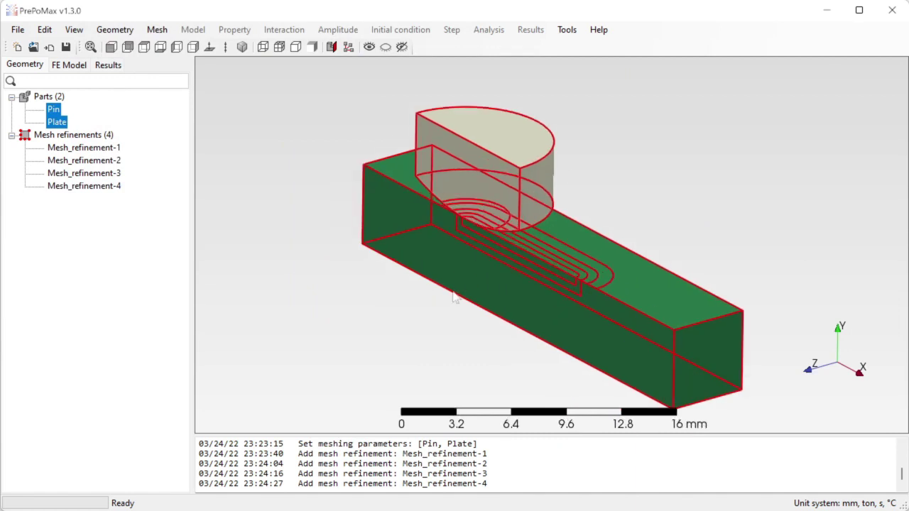
{"action": "right_click", "coordinate": [427, 237]}
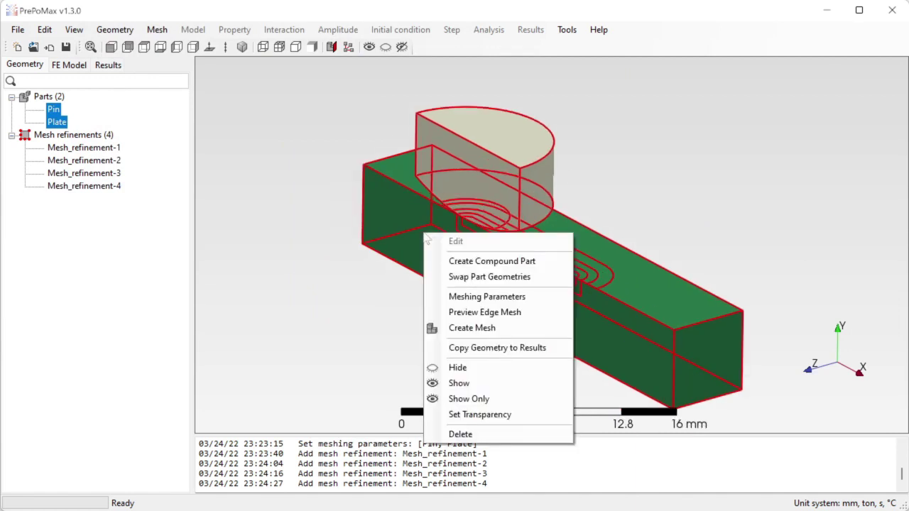
{"action": "left_click", "coordinate": [466, 328]}
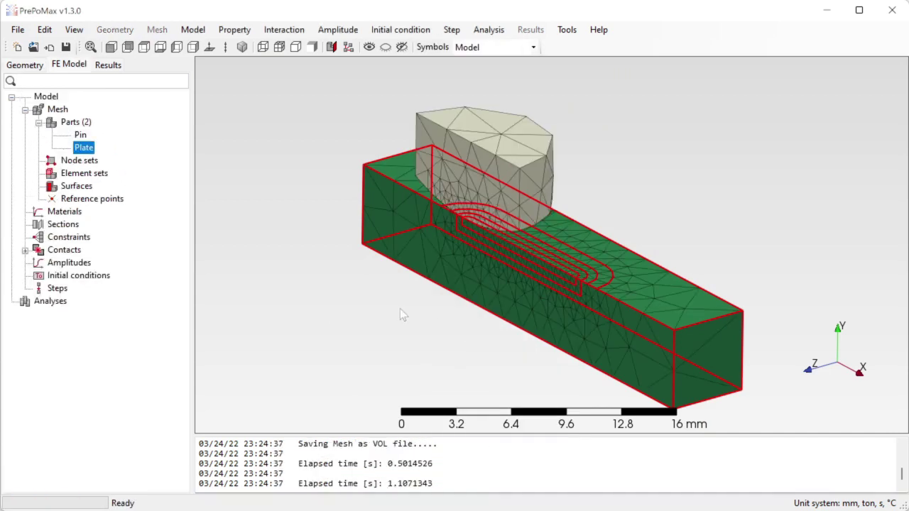
Query the assembly for its element and node counts, then clear the part selection.
{"action": "left_click", "coordinate": [567, 30]}
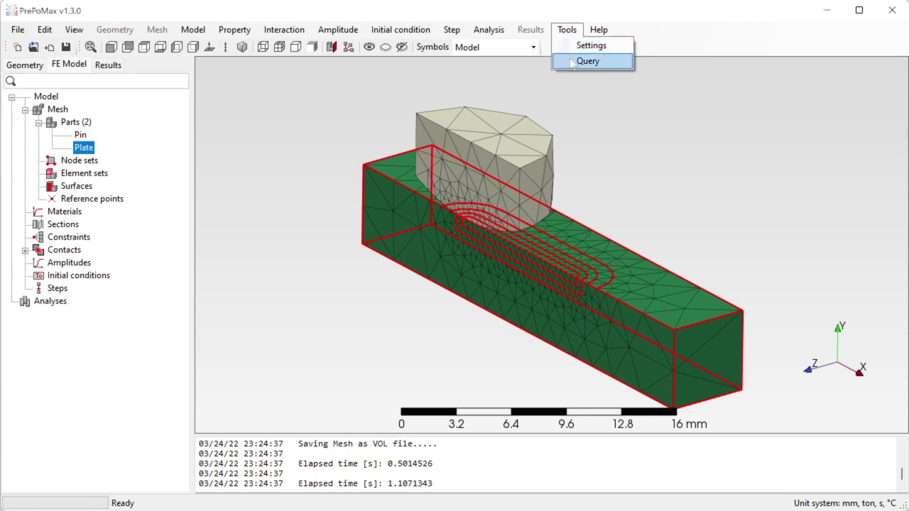
{"action": "left_click", "coordinate": [572, 61]}
{"action": "left_click", "coordinate": [142, 150]}
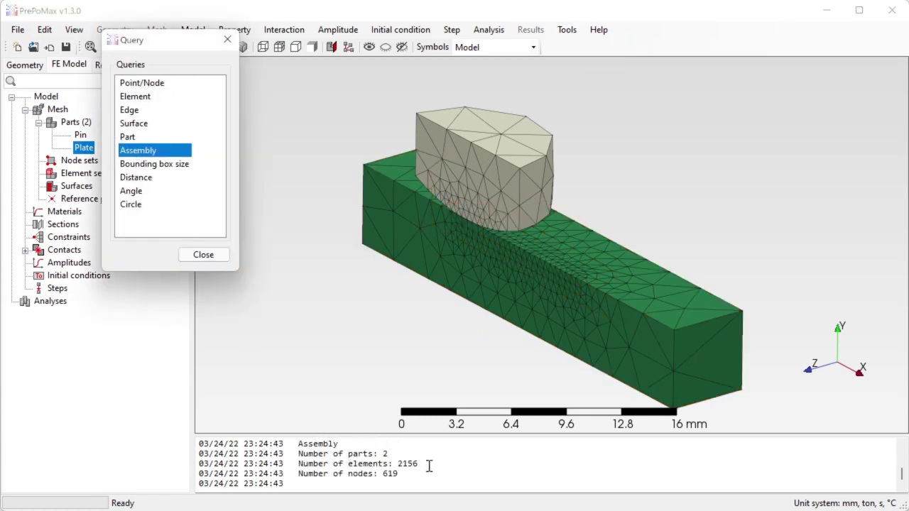
{"action": "left_click_drag", "start_coordinate": [384, 474], "coordinate": [420, 474]}
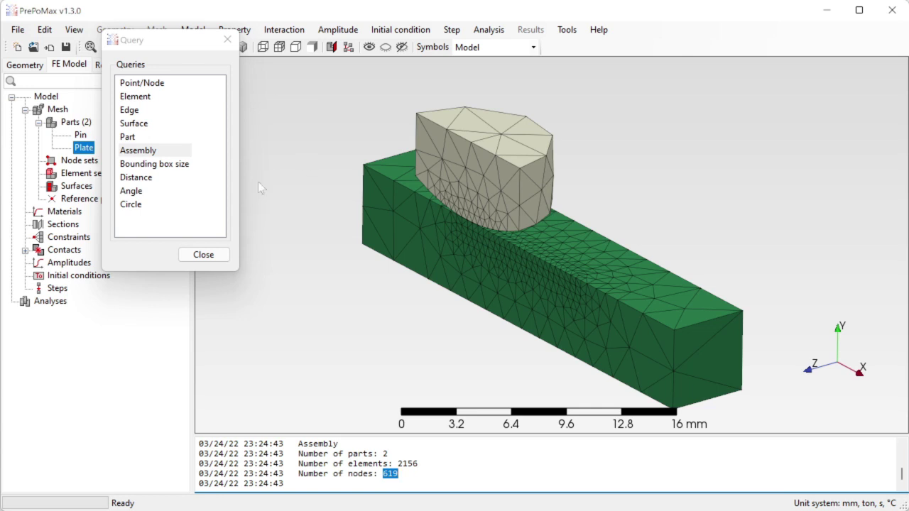
{"action": "left_click", "coordinate": [203, 254]}
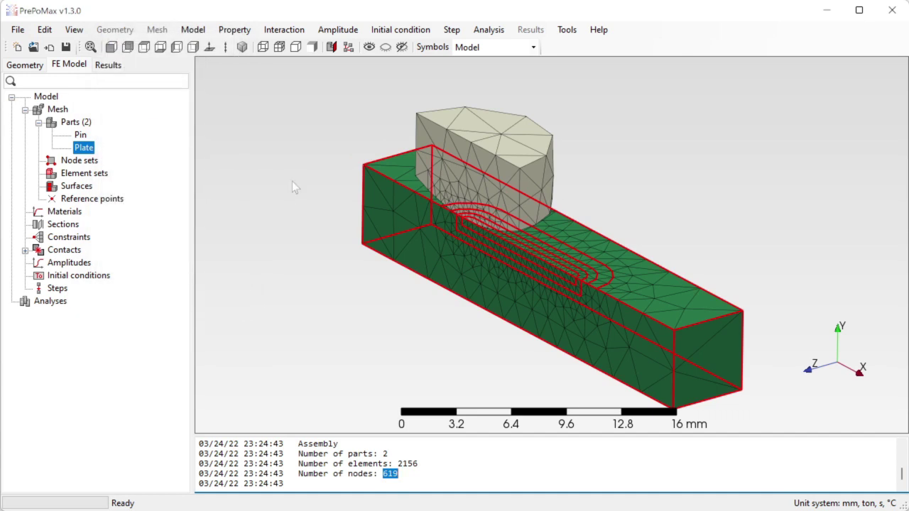
{"action": "left_click", "coordinate": [268, 165]}
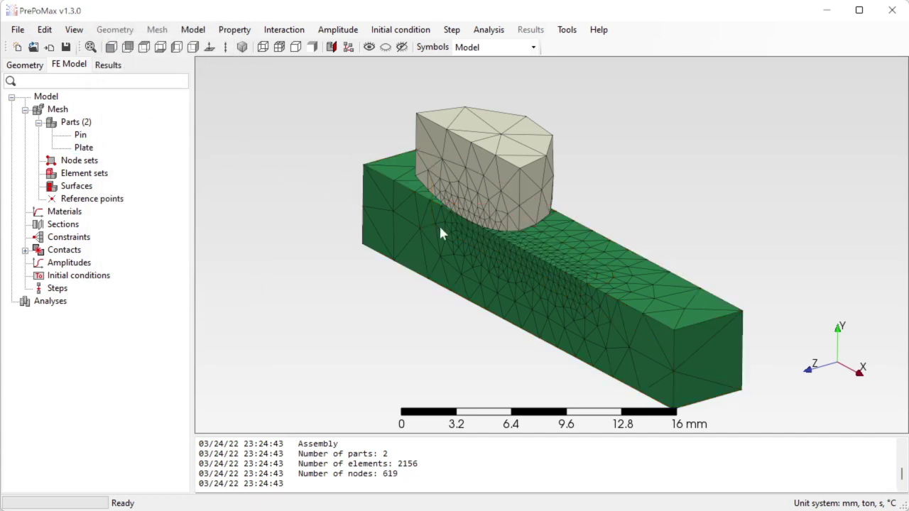
Start a new material and name it S235.
{"action": "right_click", "coordinate": [80, 213]}
{"action": "left_click", "coordinate": [118, 221]}
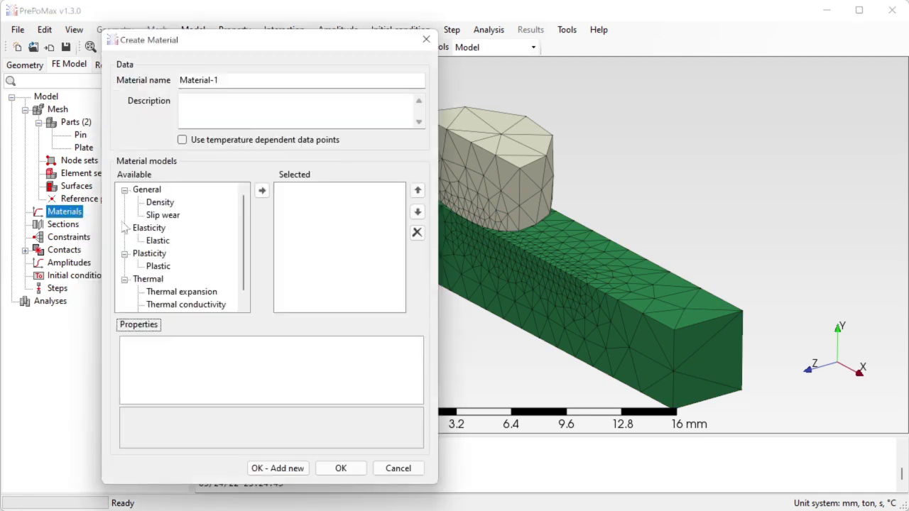
{"action": "left_click_drag", "start_coordinate": [228, 81], "coordinate": [169, 83]}
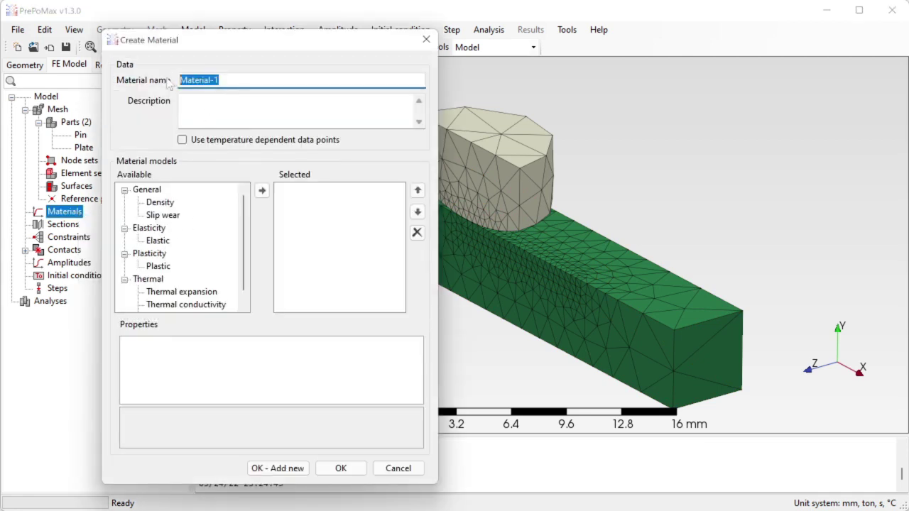
{"action": "type", "text": "S235"}
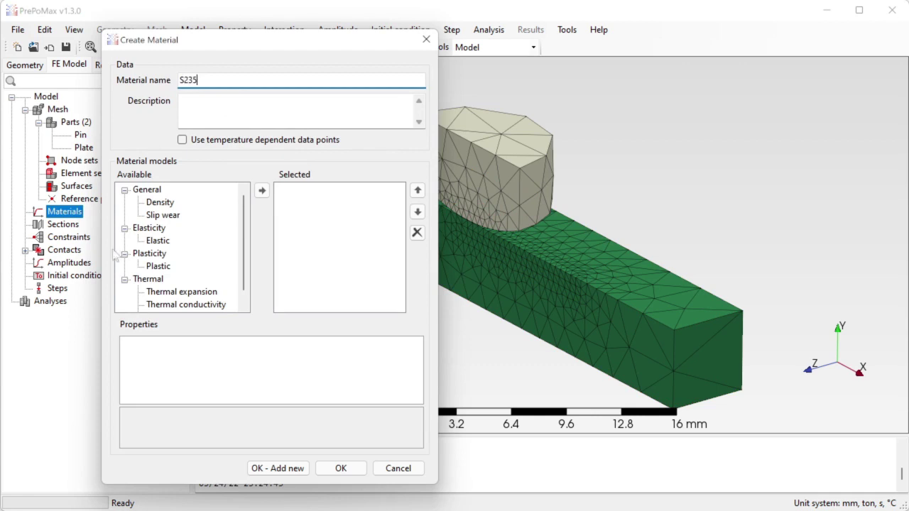
Add the Elastic model to S235 with a Young's modulus of 210000 MPa and a Poisson's ratio of 0.3.
{"action": "left_click", "coordinate": [157, 240]}
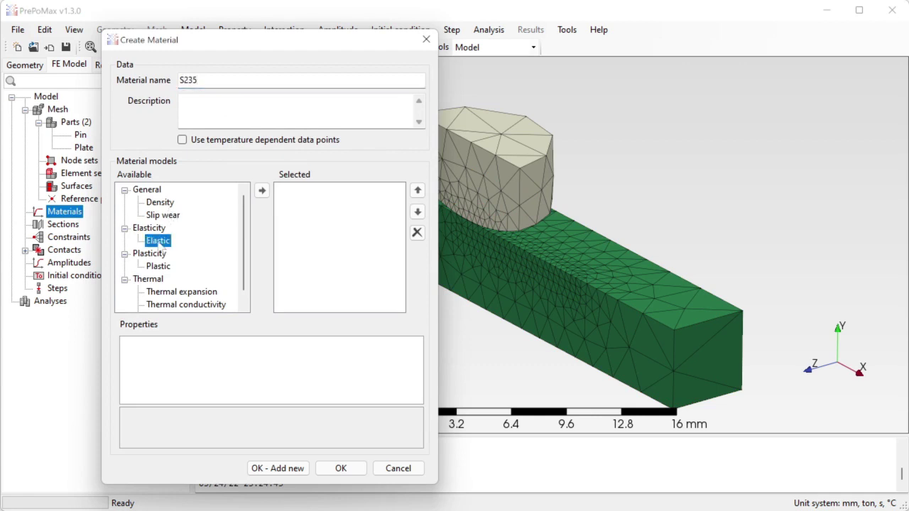
{"action": "double_click", "coordinate": [158, 241]}
{"action": "left_click", "coordinate": [273, 358]}
{"action": "key", "text": "BackSpace"}
{"action": "type", "text": "210000 MPa"}
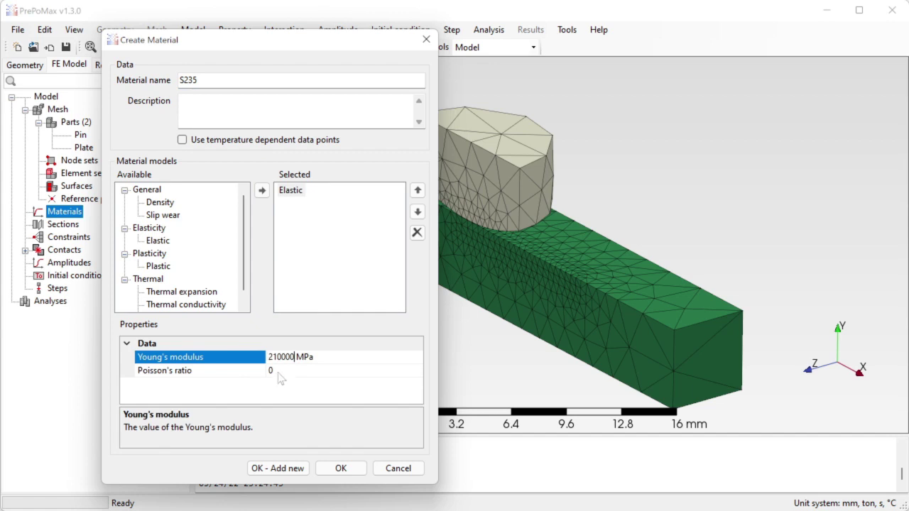
{"action": "left_click", "coordinate": [280, 370]}
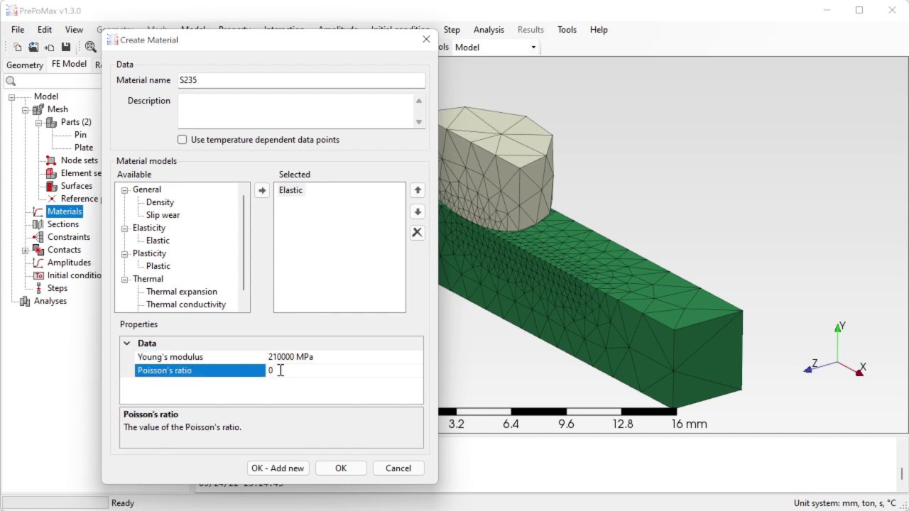
{"action": "type", "text": ".3"}
Add the Slip wear model with hardness 100 MPa and wear coefficient 0.001, and save the S235 material.
{"action": "left_click", "coordinate": [169, 216]}
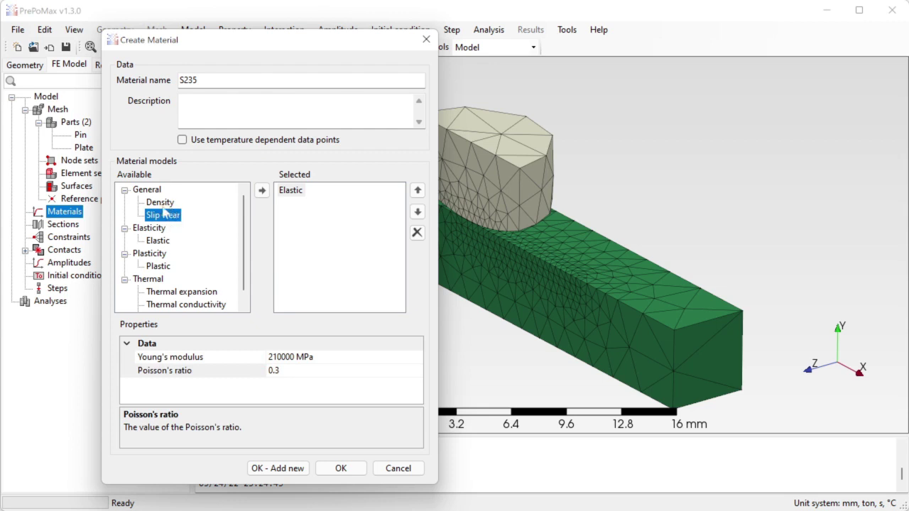
{"action": "double_click", "coordinate": [166, 219]}
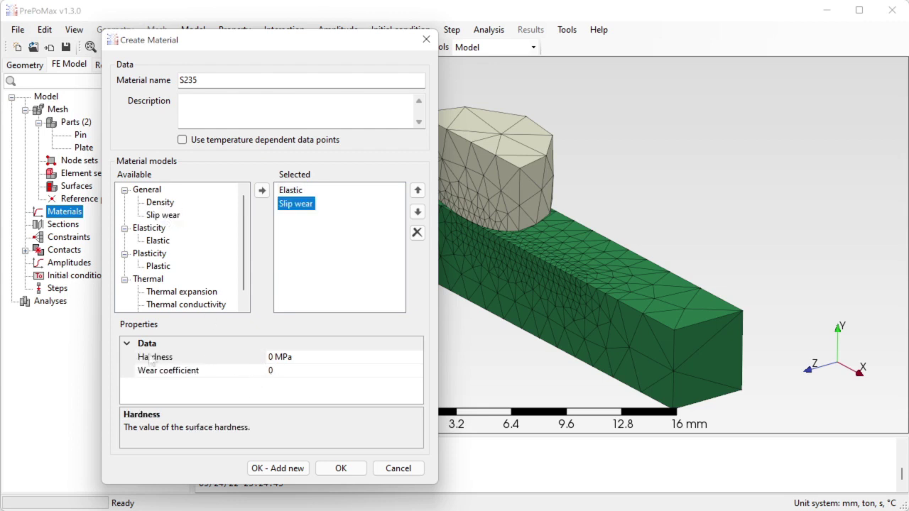
{"action": "left_click", "coordinate": [283, 360]}
{"action": "type", "text": "10"}
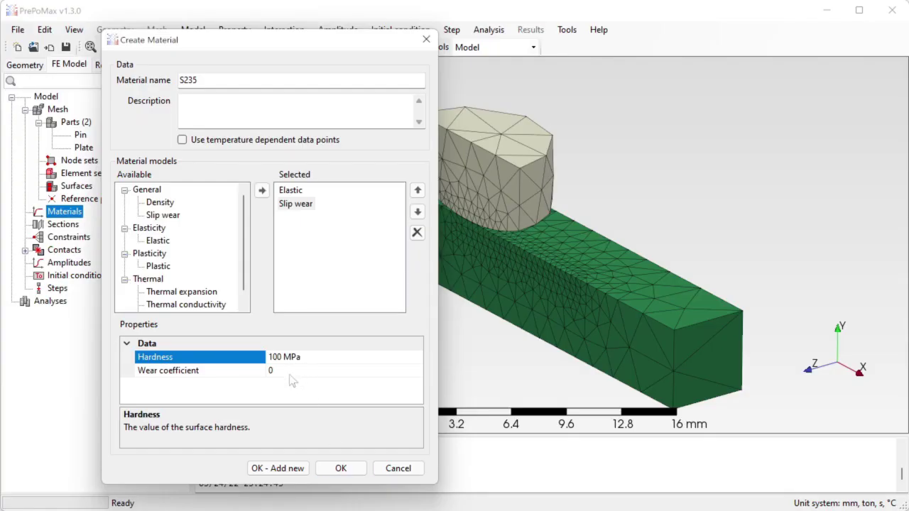
{"action": "left_click", "coordinate": [289, 371]}
{"action": "type", "text": ".001"}
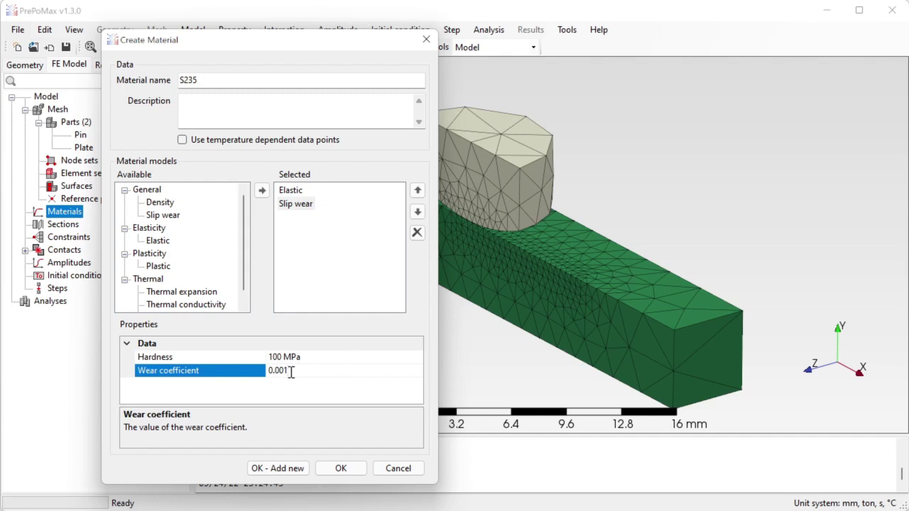
{"action": "left_click", "coordinate": [341, 468]}
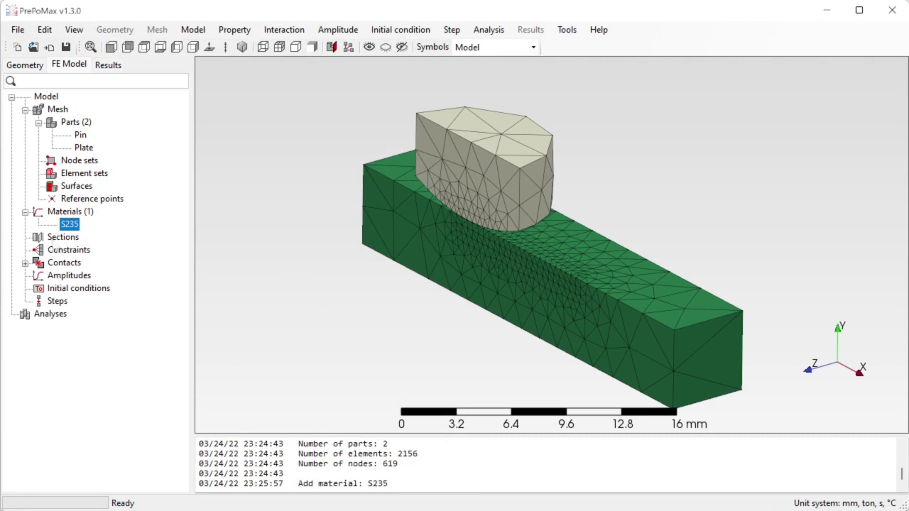
Create a solid section named Solid_S235 with material S235 on both the pin and the plate.
{"action": "double_click", "coordinate": [74, 239]}
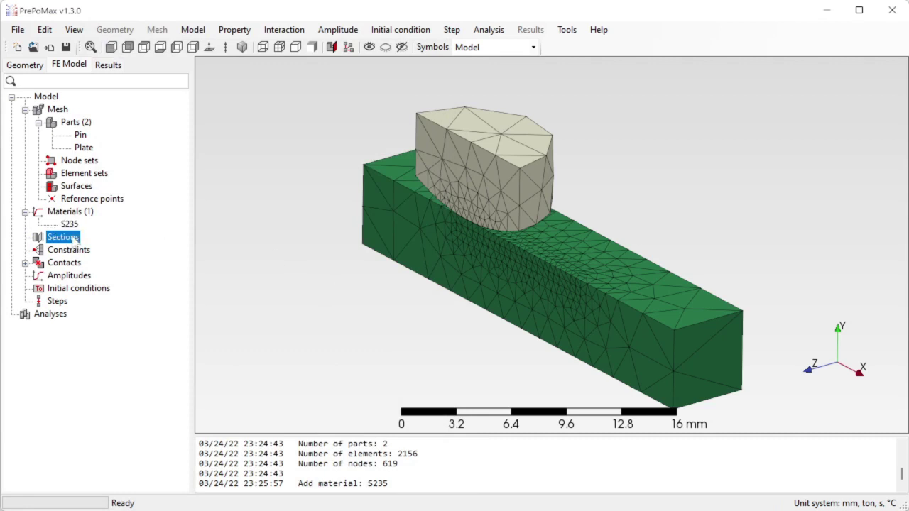
{"action": "scroll", "coordinate": [685, 216], "scroll_direction": "down", "scroll_amount": 3}
{"action": "scroll", "coordinate": [591, 235], "scroll_direction": "up", "scroll_amount": 3}
{"action": "left_click", "coordinate": [557, 176]}
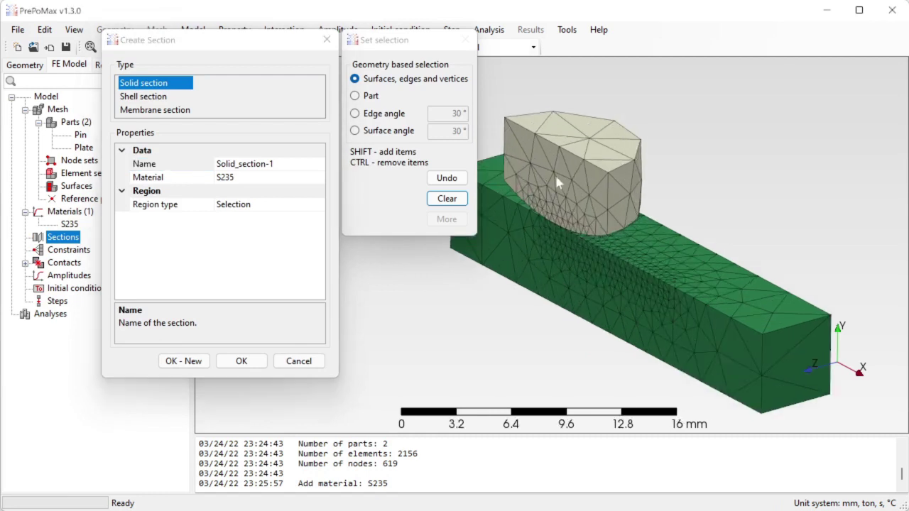
{"action": "left_click", "coordinate": [556, 258], "text": "shift"}
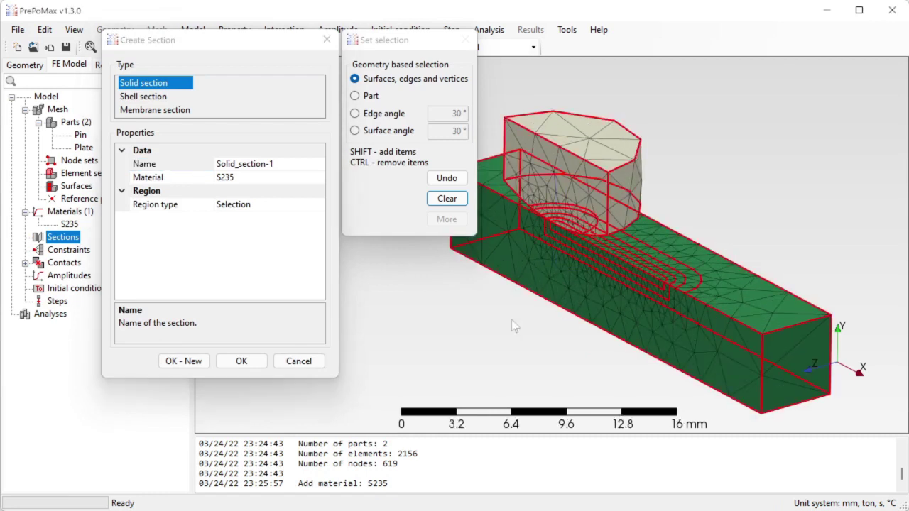
{"action": "left_click", "coordinate": [292, 164]}
{"action": "left_click_drag", "start_coordinate": [238, 164], "coordinate": [287, 166]}
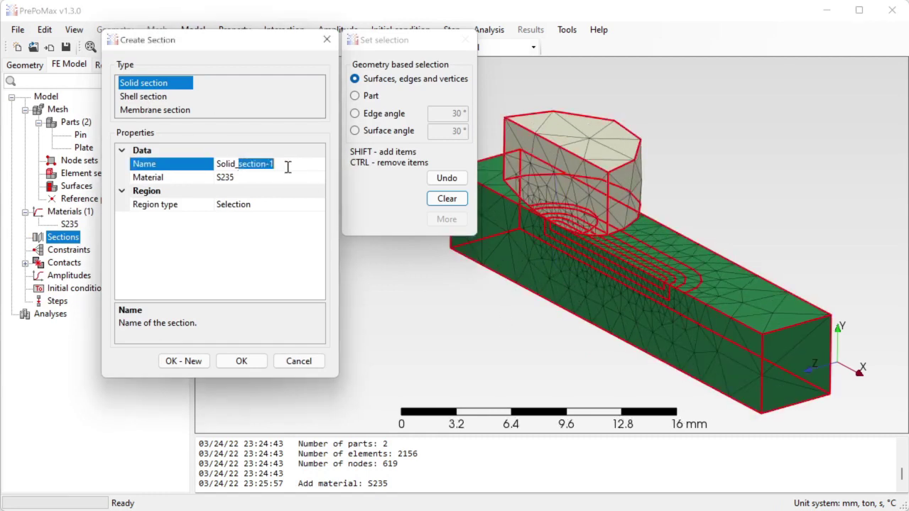
{"action": "type", "text": "S235"}
{"action": "left_click", "coordinate": [242, 361]}
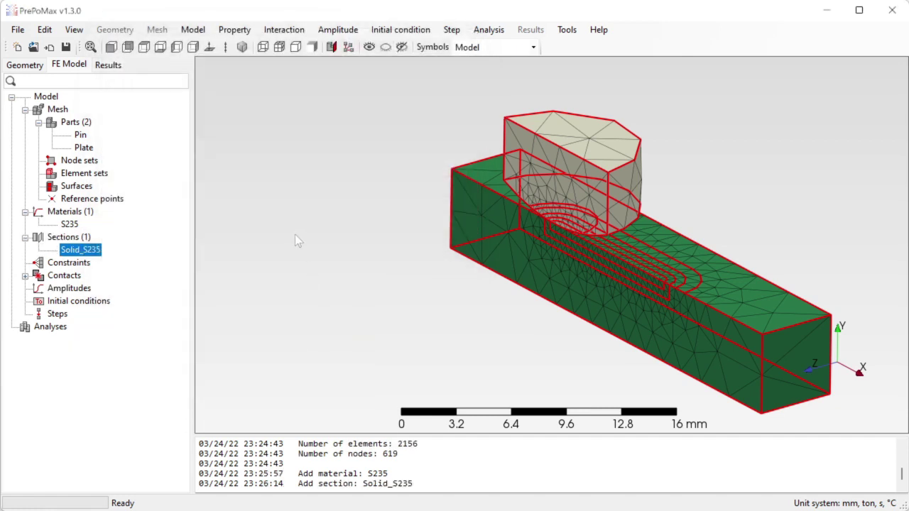
{"action": "left_click", "coordinate": [295, 235]}
Start a new reference point and name it RP-Pin.
{"action": "left_click", "coordinate": [87, 265]}
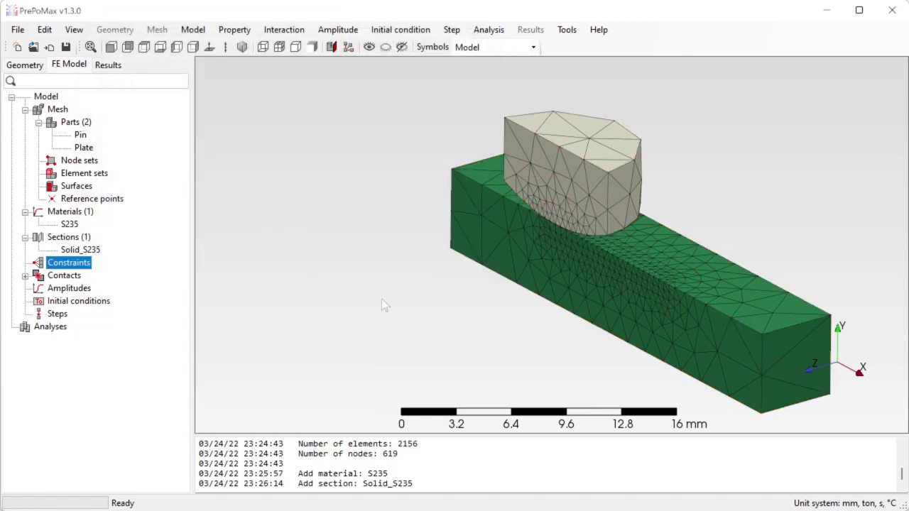
{"action": "middle_click_drag", "start_coordinate": [452, 300], "coordinate": [515, 215]}
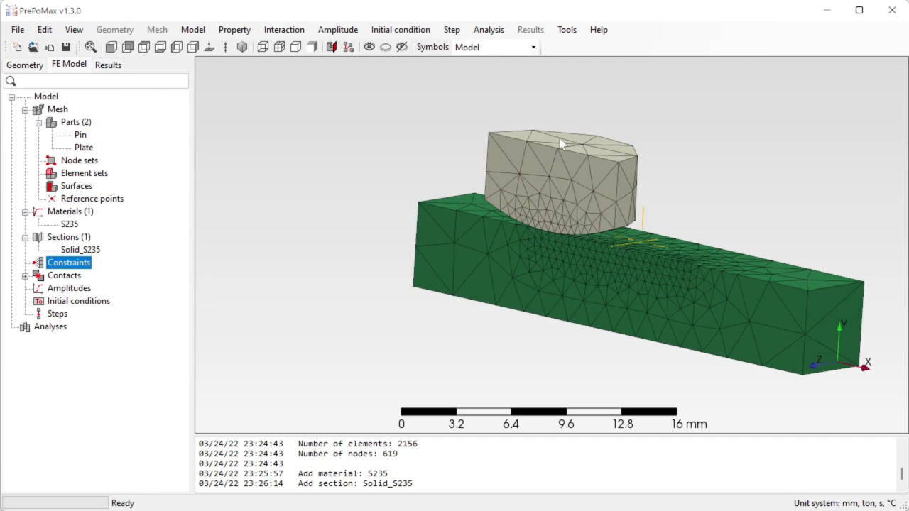
{"action": "middle_click_drag", "start_coordinate": [562, 145], "coordinate": [573, 150]}
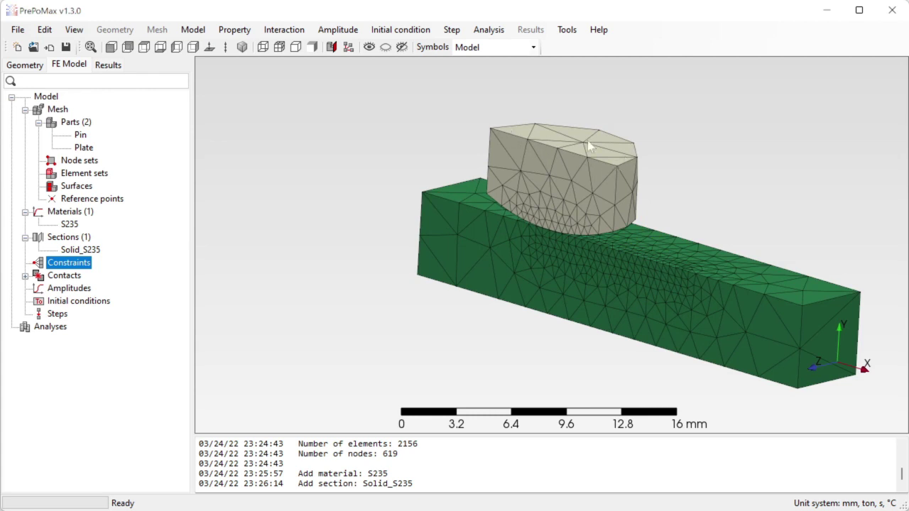
{"action": "double_click", "coordinate": [117, 202]}
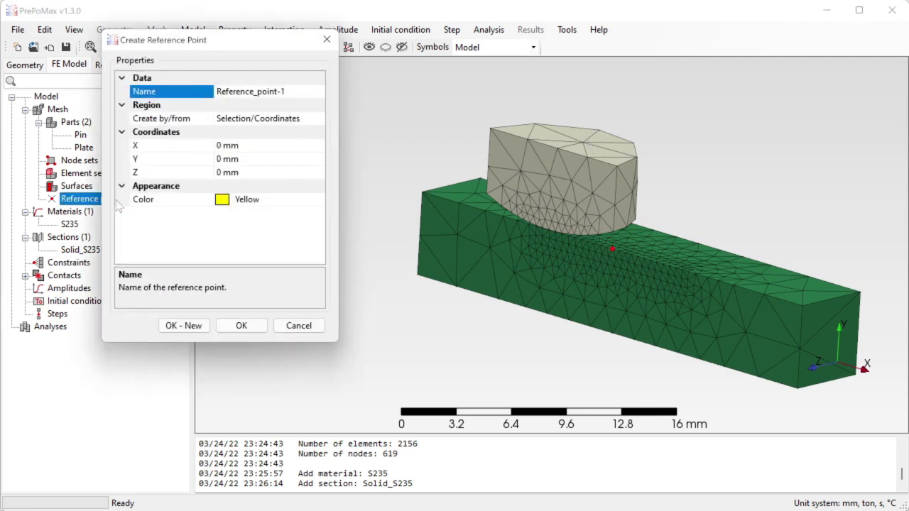
{"action": "middle_click_drag", "start_coordinate": [375, 179], "coordinate": [355, 135]}
{"action": "left_click", "coordinate": [289, 93]}
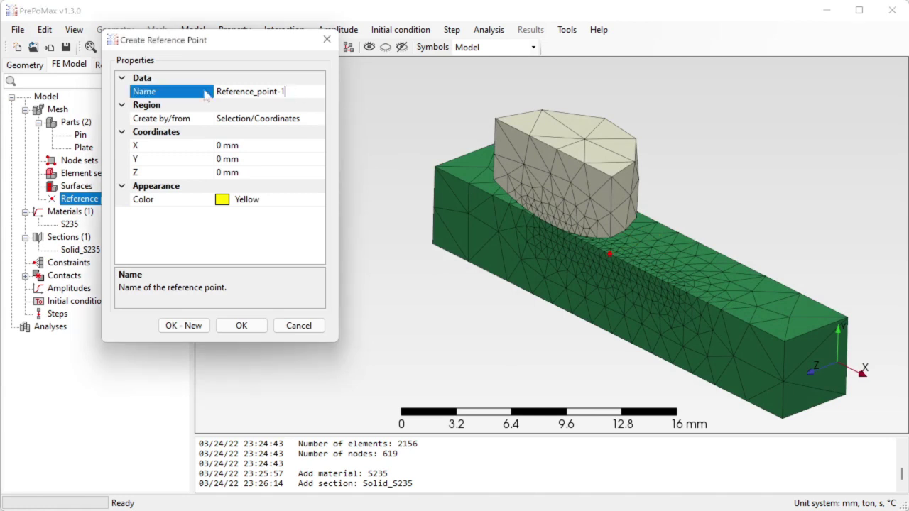
{"action": "left_click_drag", "start_coordinate": [288, 93], "coordinate": [210, 98]}
{"action": "type", "text": "R"}
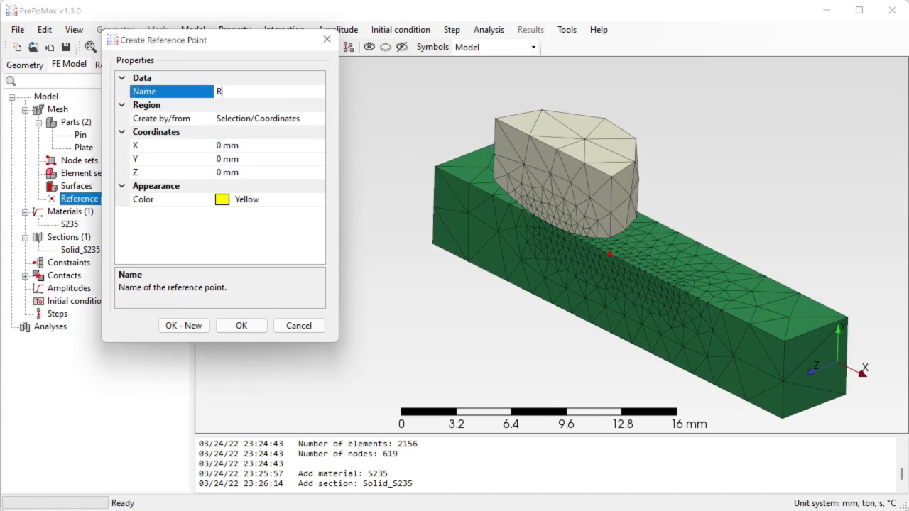
{"action": "type", "text": "P-Pin"}
Locate the reference point with Circle center by 3 points, using three vertices on the outline of the pin's upper face.
{"action": "left_click", "coordinate": [319, 121]}
{"action": "left_click", "coordinate": [319, 120]}
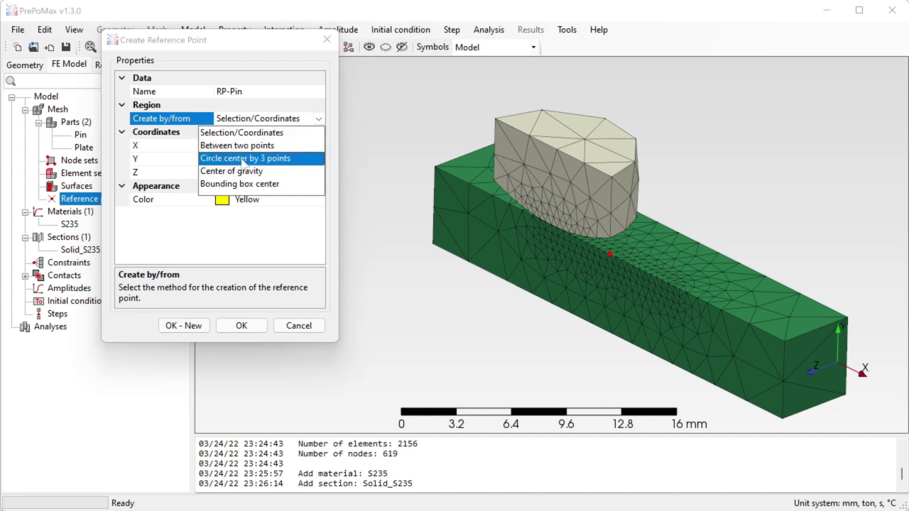
{"action": "left_click", "coordinate": [244, 159]}
{"action": "left_click", "coordinate": [496, 119]}
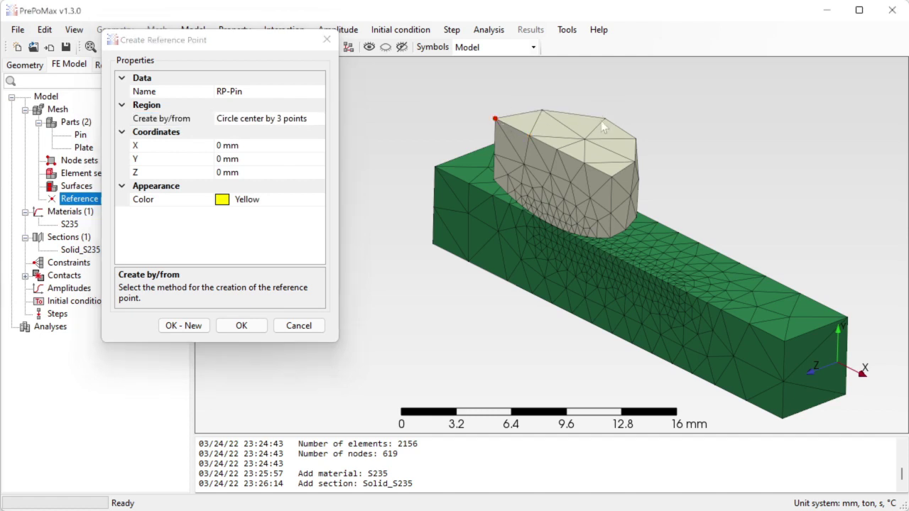
{"action": "left_click", "coordinate": [602, 122]}
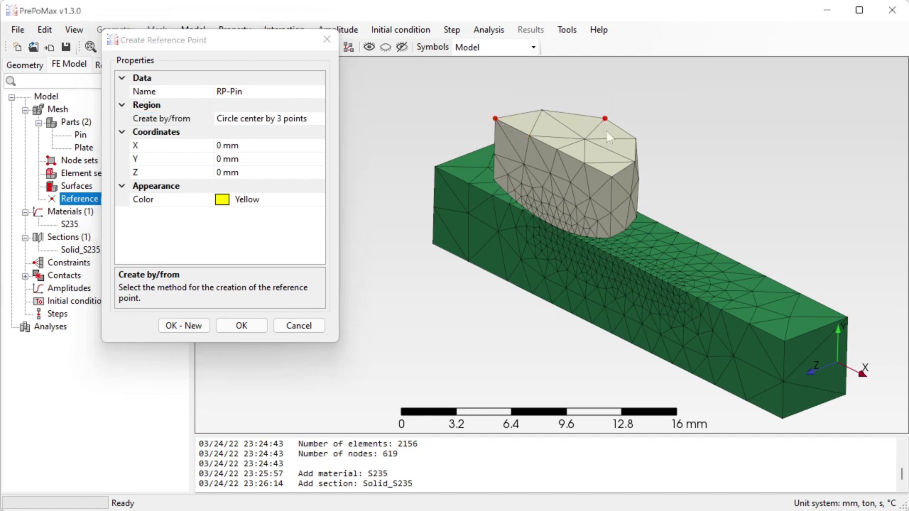
{"action": "left_click", "coordinate": [612, 173]}
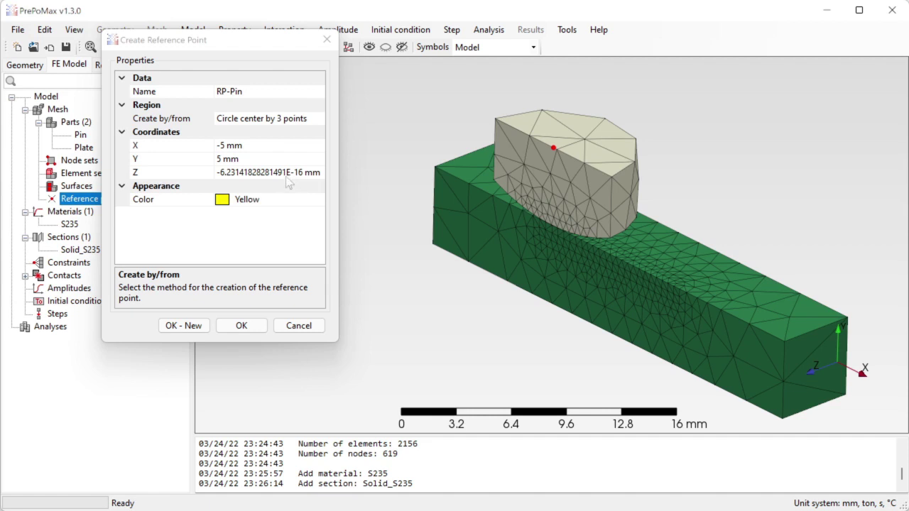
Set the reference point's Z coordinate to 0 and save RP-Pin.
{"action": "left_click", "coordinate": [319, 173]}
{"action": "left_click_drag", "start_coordinate": [321, 173], "coordinate": [210, 173]}
{"action": "type", "text": "0"}
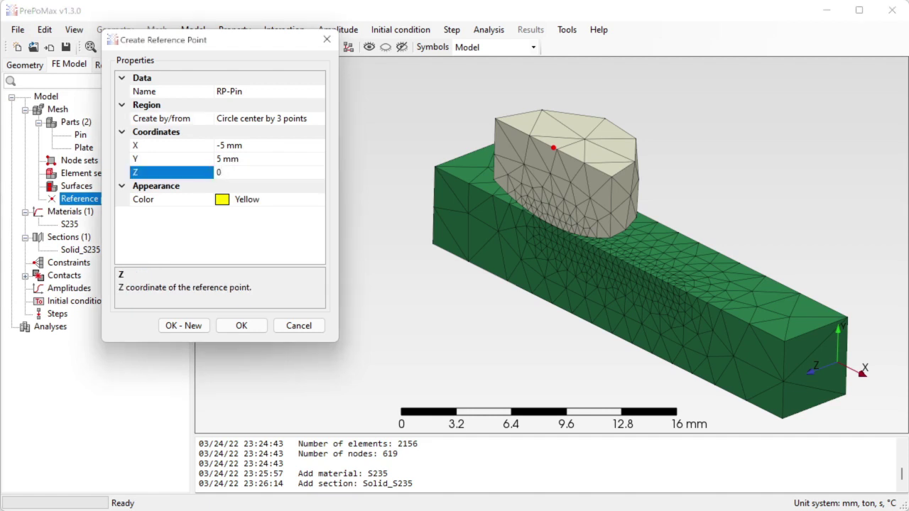
{"action": "left_click", "coordinate": [250, 162]}
{"action": "left_click", "coordinate": [250, 174]}
{"action": "left_click", "coordinate": [247, 326]}
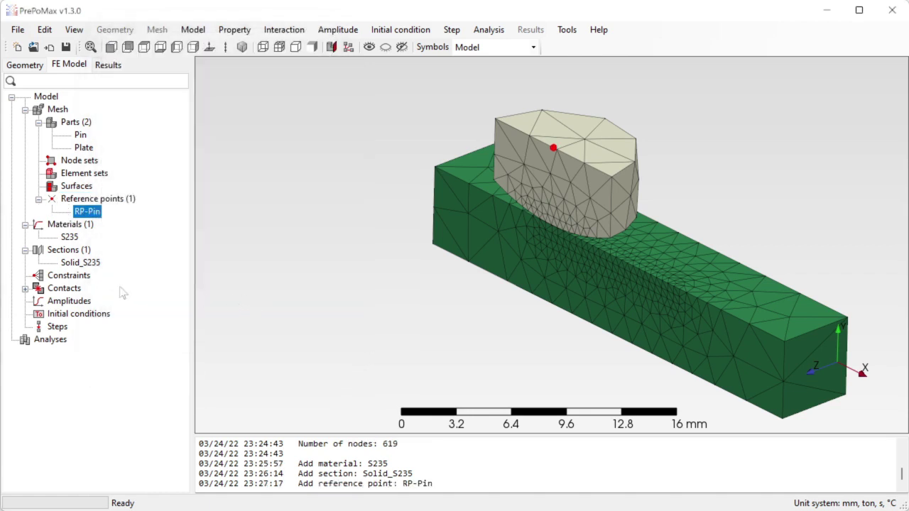
Create a rigid body constraint named Rigid_Pin tying the pin's upper face to reference point RP-Pin.
{"action": "left_click", "coordinate": [82, 280]}
{"action": "double_click", "coordinate": [83, 280]}
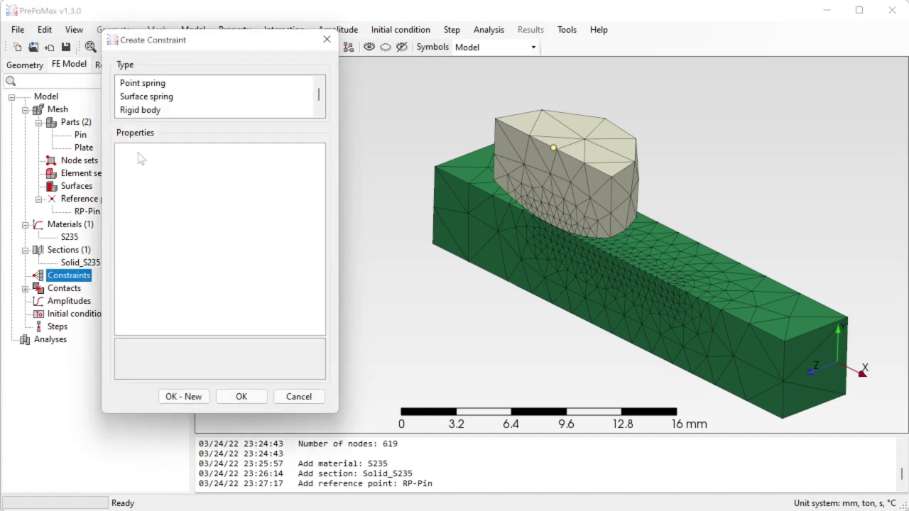
{"action": "left_click", "coordinate": [142, 111]}
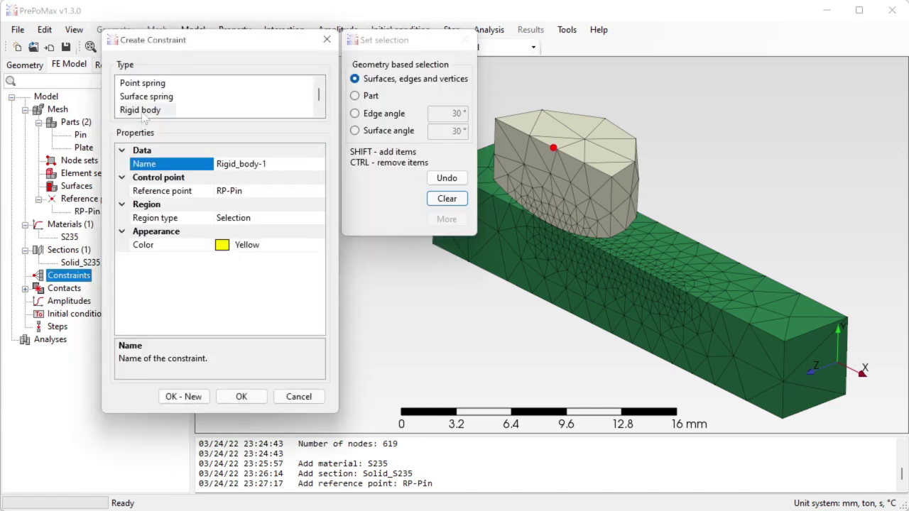
{"action": "left_click_drag", "start_coordinate": [238, 163], "coordinate": [306, 163]}
{"action": "type", "text": "Pin"}
{"action": "left_click", "coordinate": [261, 192]}
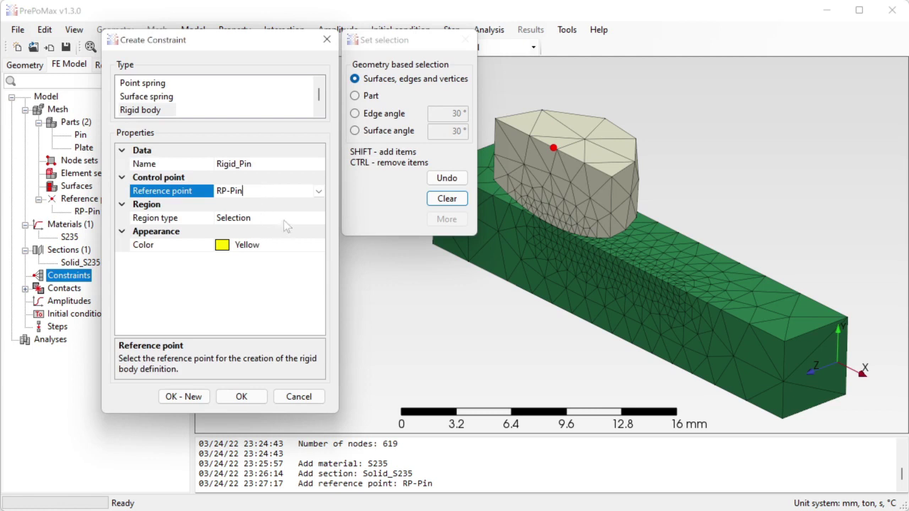
{"action": "left_click", "coordinate": [603, 149]}
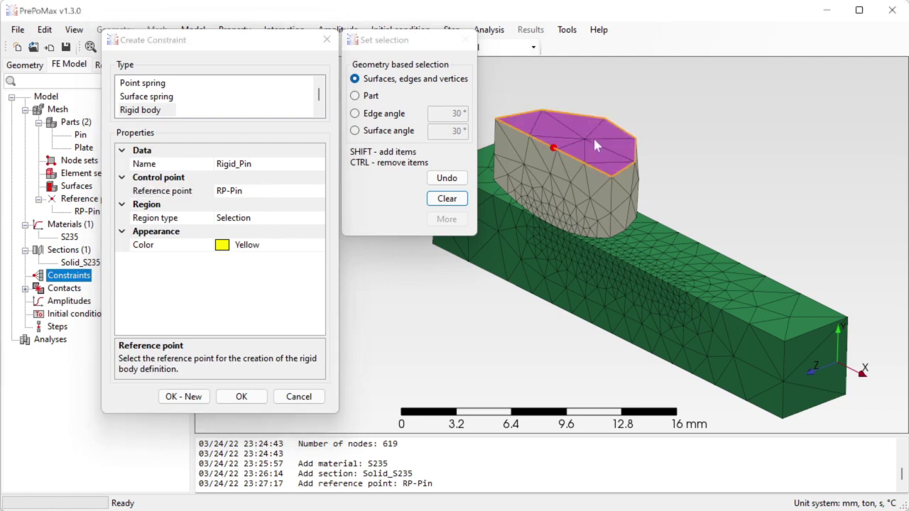
{"action": "left_click", "coordinate": [243, 397]}
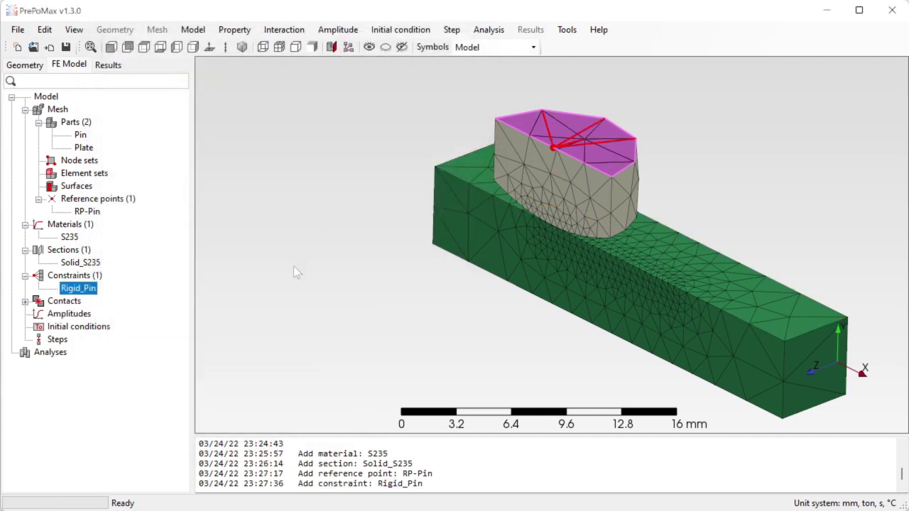
Start a new contact surface interaction and name it Pin_plate.
{"action": "scroll", "coordinate": [705, 297], "scroll_direction": "up", "scroll_amount": 3}
{"action": "scroll", "coordinate": [403, 245], "scroll_direction": "down", "scroll_amount": 2}
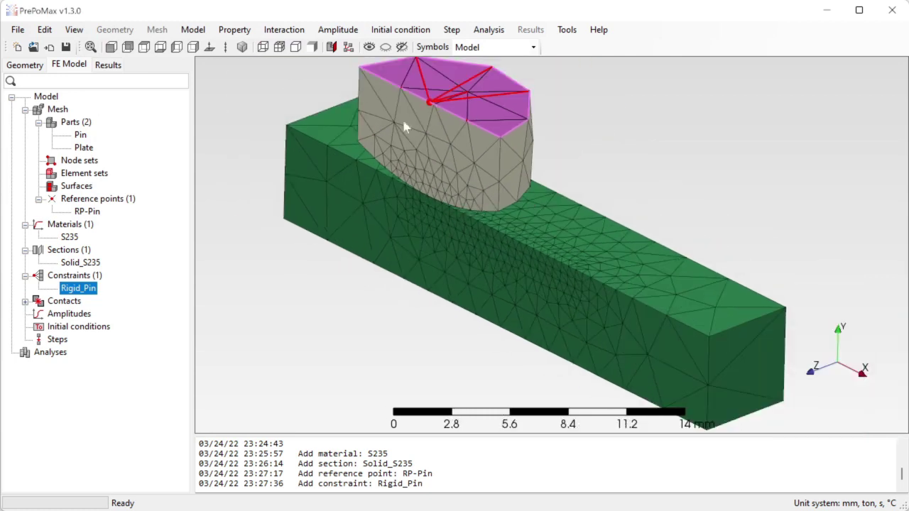
{"action": "left_click", "coordinate": [70, 301]}
{"action": "left_click", "coordinate": [25, 301]}
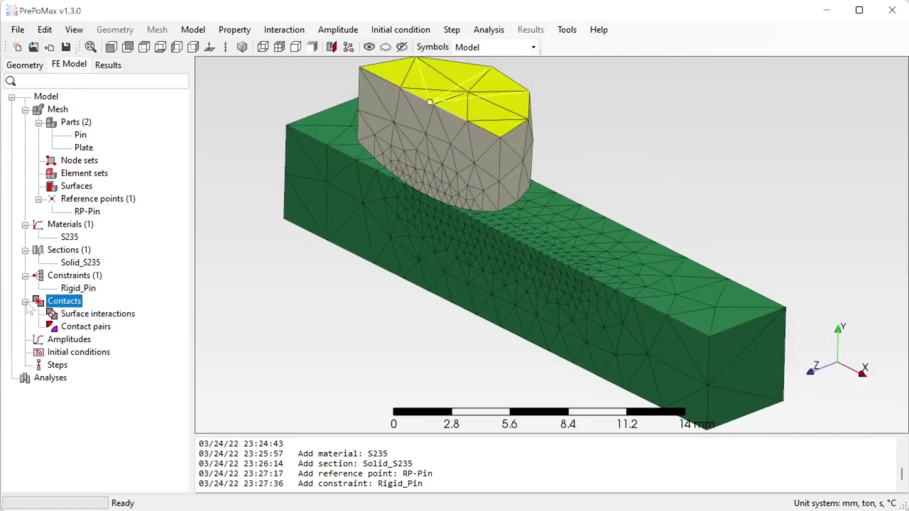
{"action": "double_click", "coordinate": [100, 316]}
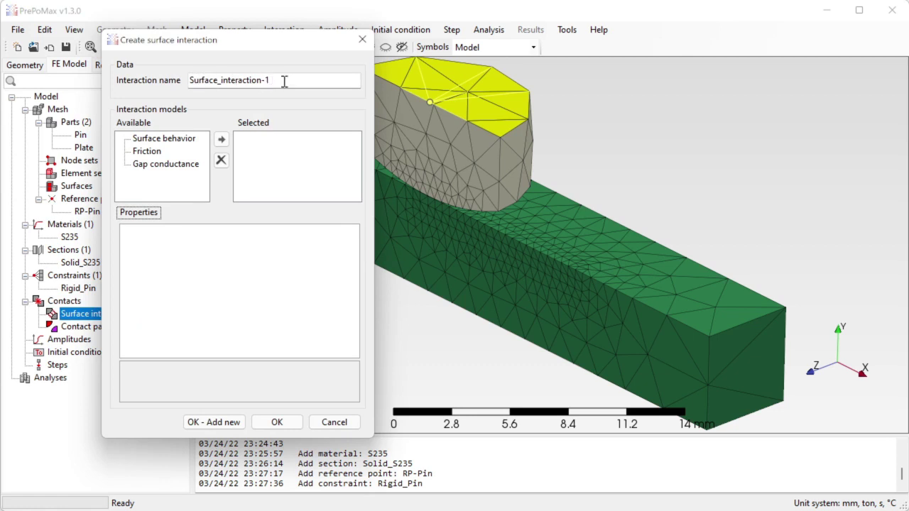
{"action": "left_click_drag", "start_coordinate": [285, 81], "coordinate": [182, 85]}
{"action": "type", "text": "P"}
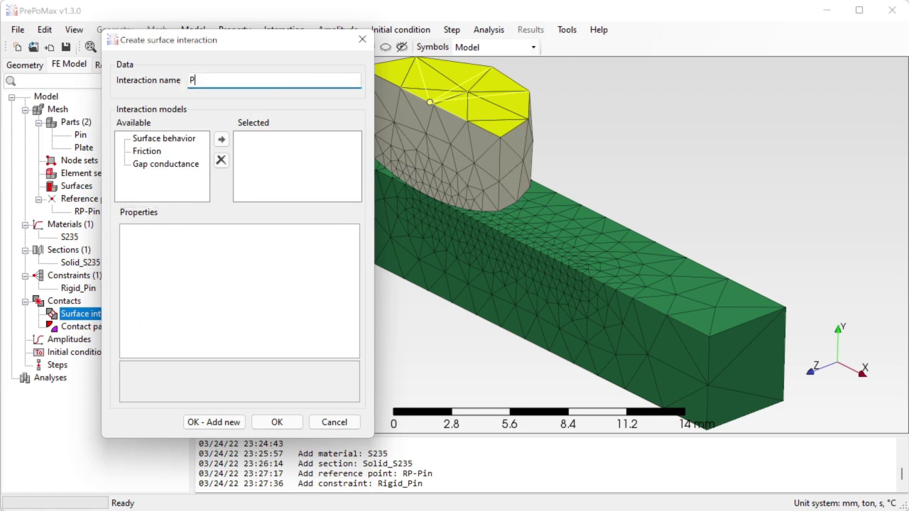
{"action": "type", "text": "in_plate"}
Add the Surface behavior model to Pin_plate with the Linear pressure-overclosure type.
{"action": "left_click", "coordinate": [168, 140]}
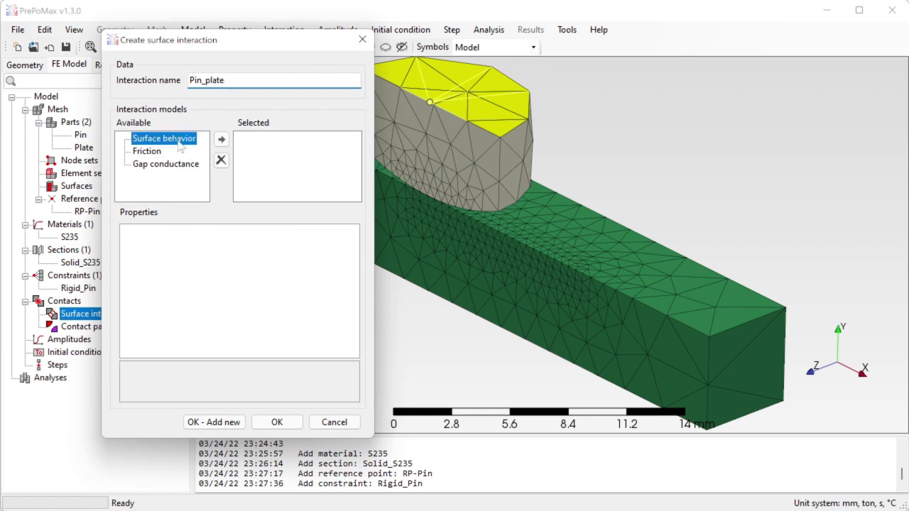
{"action": "left_click", "coordinate": [221, 139]}
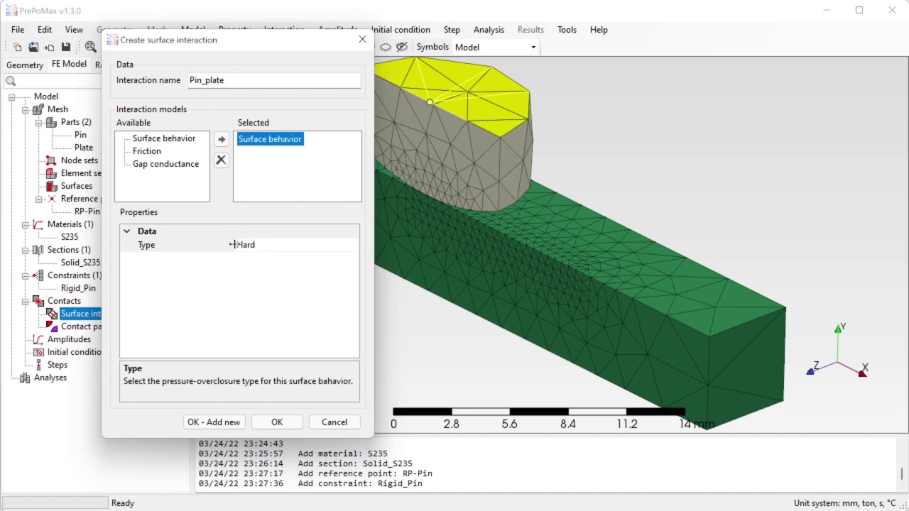
{"action": "left_click", "coordinate": [353, 248]}
{"action": "left_click", "coordinate": [353, 246]}
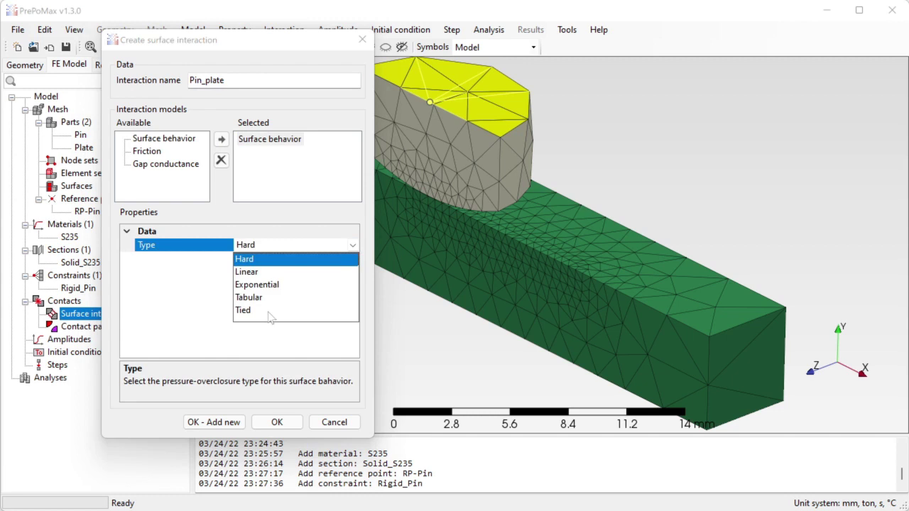
{"action": "left_click", "coordinate": [254, 273]}
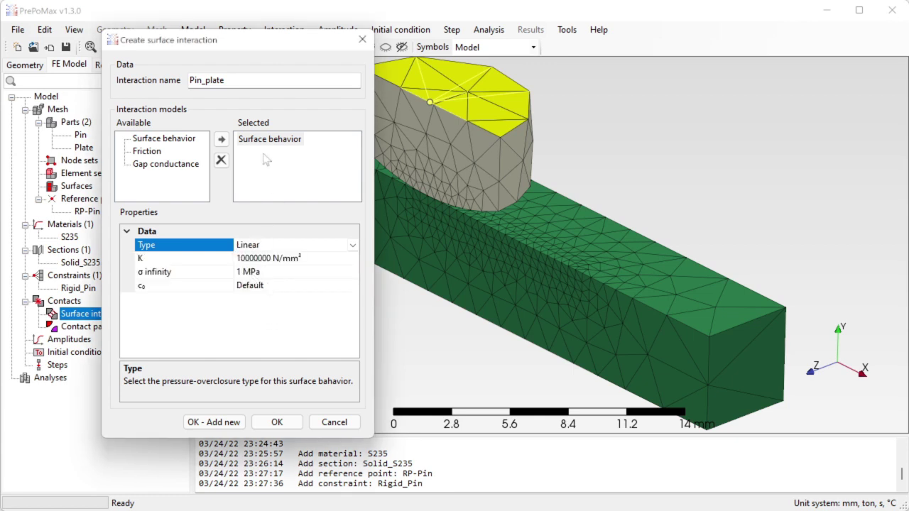
Set the slope K of the linear surface behavior to 100000 N/mm³.
{"action": "left_click", "coordinate": [269, 260]}
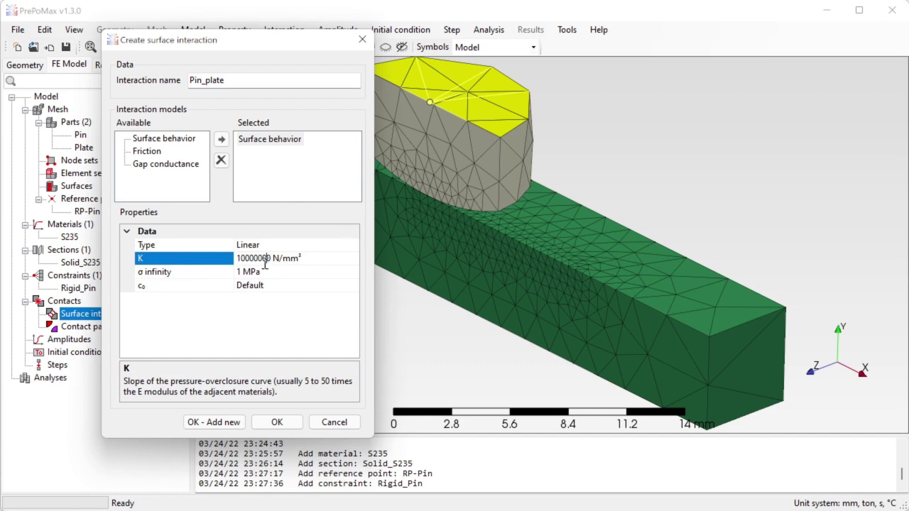
{"action": "left_click", "coordinate": [245, 261]}
{"action": "left_click", "coordinate": [270, 260]}
{"action": "key", "text": "BackSpace"}
{"action": "key", "text": "BackSpace"}
{"action": "key", "text": "Left"}
{"action": "key", "text": "Left"}
{"action": "key", "text": "Left"}
Add the Friction model with a friction coefficient of 0.3 and save the Pin_plate interaction.
{"action": "left_click", "coordinate": [149, 152]}
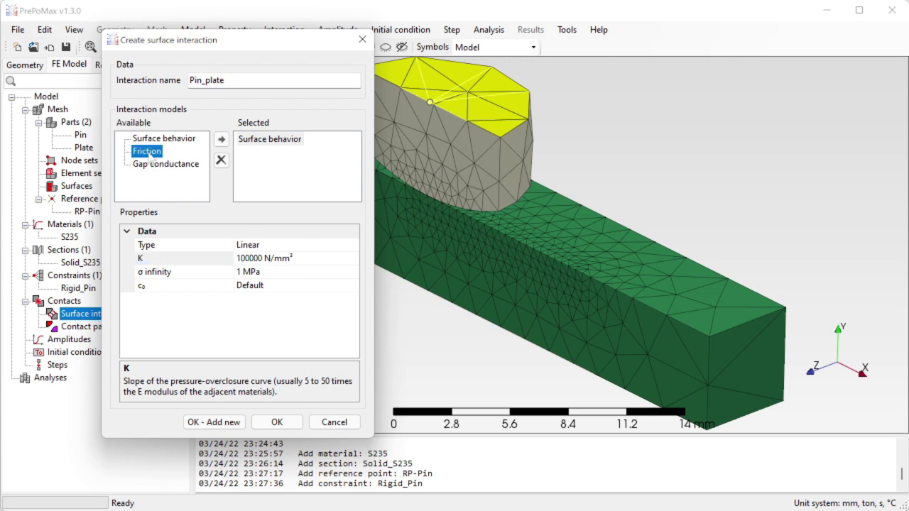
{"action": "left_click", "coordinate": [221, 139]}
{"action": "left_click", "coordinate": [255, 245]}
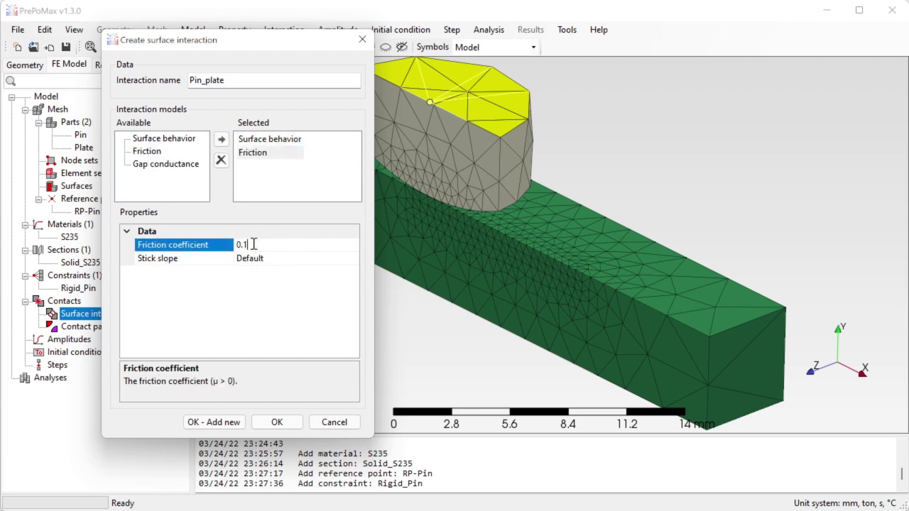
{"action": "key", "text": "BackSpace"}
{"action": "type", "text": "3"}
{"action": "left_click", "coordinate": [277, 424]}
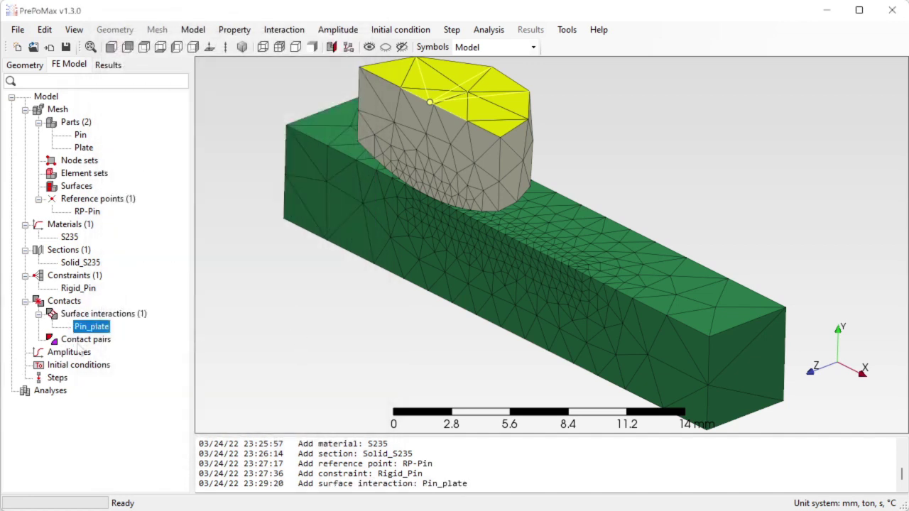
Start a new surface-to-surface contact pair named Pin_plate and set Adjust to No.
{"action": "double_click", "coordinate": [95, 341]}
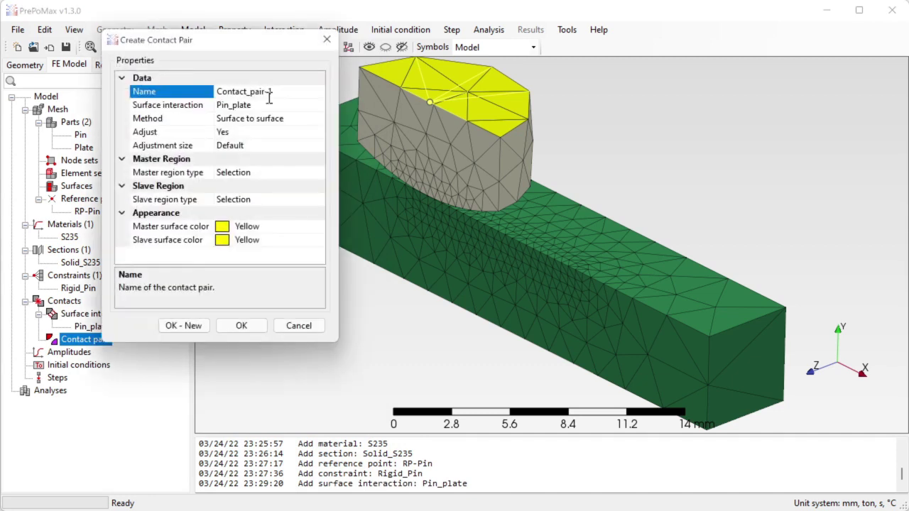
{"action": "left_click_drag", "start_coordinate": [270, 93], "coordinate": [210, 100]}
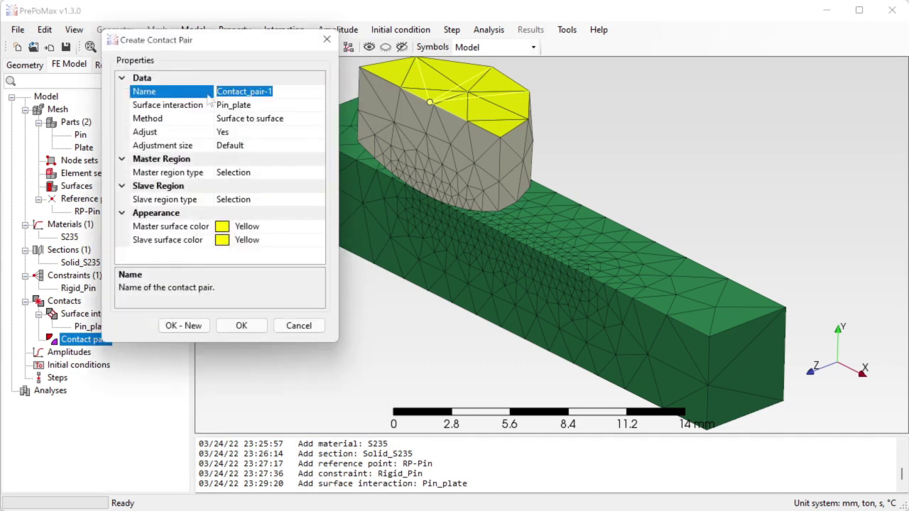
{"action": "type", "text": "Pin"}
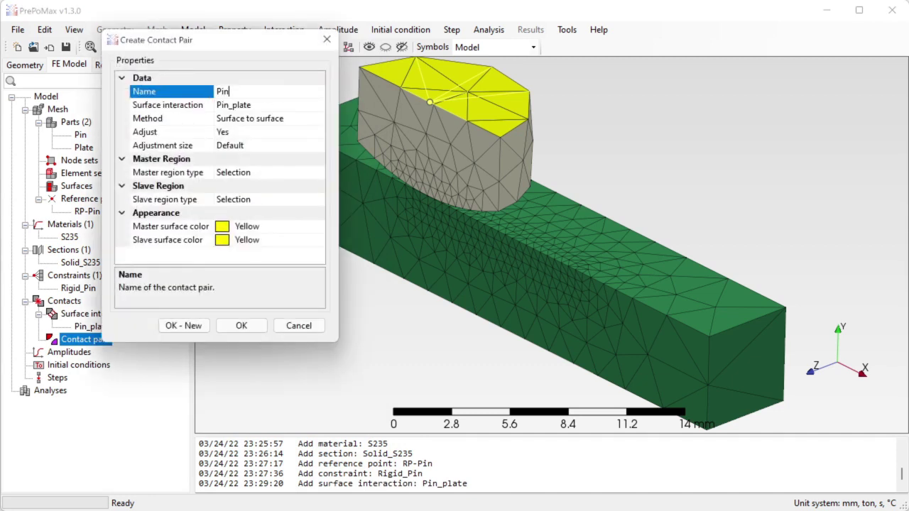
{"action": "type", "text": "_plate"}
{"action": "left_click", "coordinate": [272, 120]}
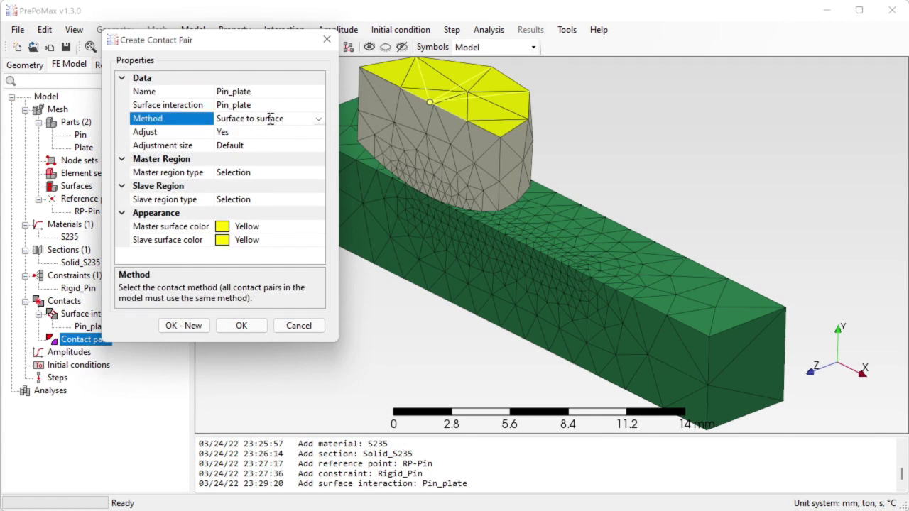
{"action": "double_click", "coordinate": [259, 133]}
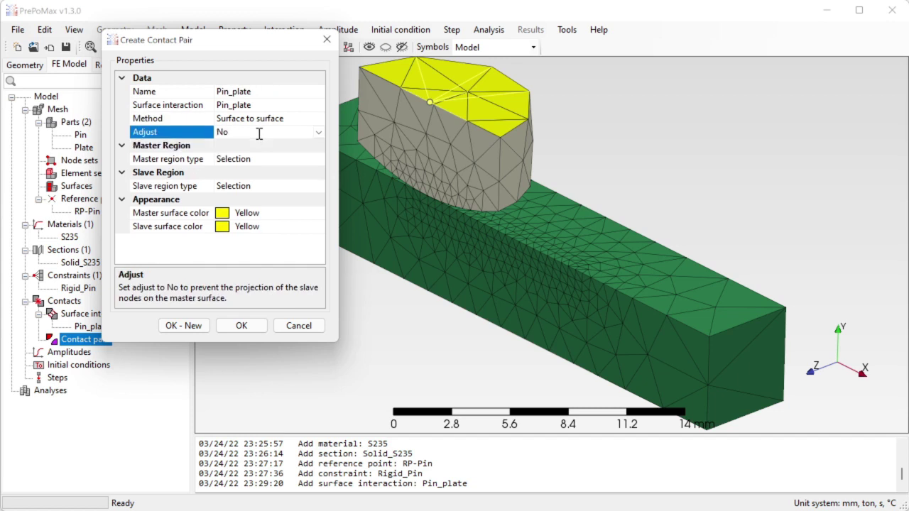
{"action": "left_click_drag", "start_coordinate": [250, 44], "coordinate": [180, 49]}
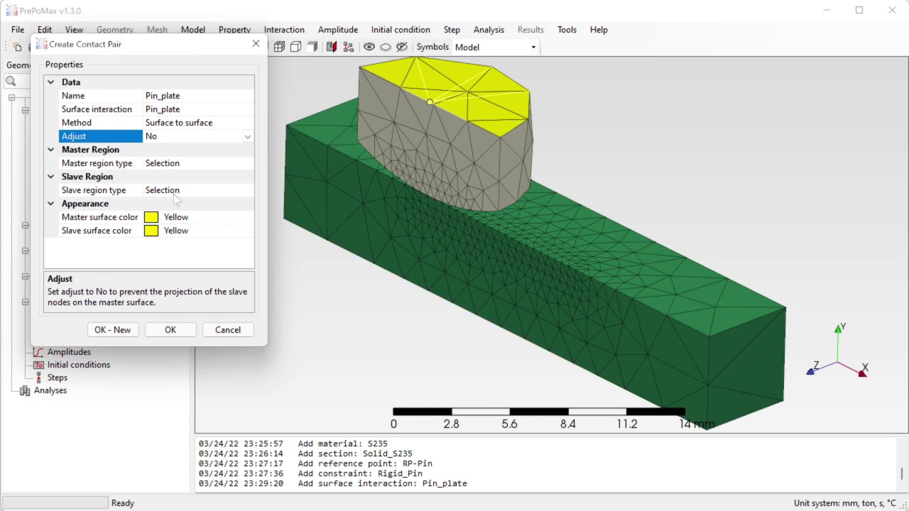
Assign the small contact area on the pin's curved underside as the master region of the contact pair.
{"action": "left_click", "coordinate": [196, 164]}
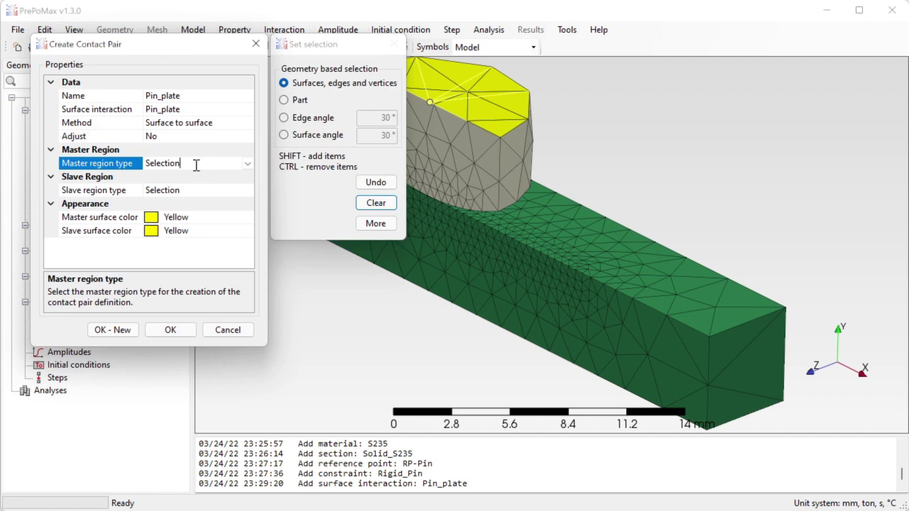
{"action": "scroll", "coordinate": [528, 191], "scroll_direction": "down", "scroll_amount": 2}
{"action": "scroll", "coordinate": [457, 142], "scroll_direction": "up", "scroll_amount": 2}
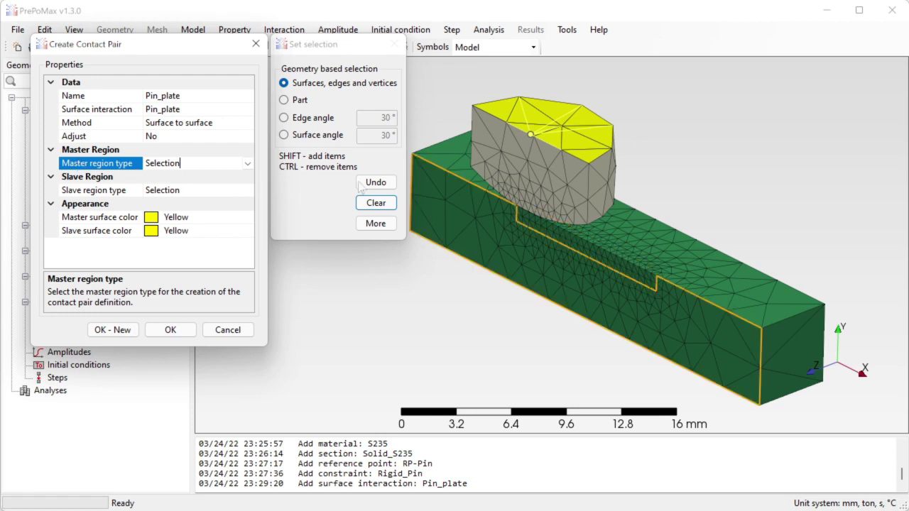
{"action": "middle_click_drag", "start_coordinate": [534, 254], "coordinate": [542, 212]}
{"action": "scroll", "coordinate": [554, 224], "scroll_direction": "up", "scroll_amount": 5}
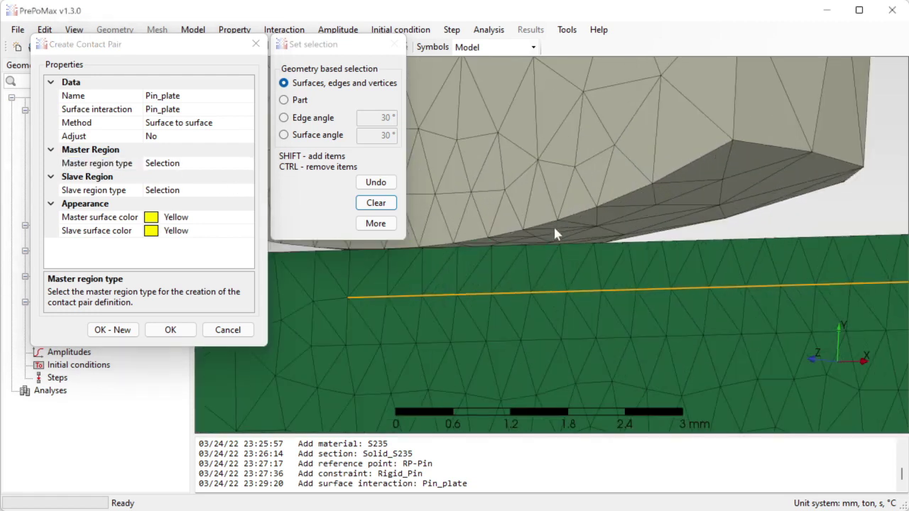
{"action": "left_click", "coordinate": [552, 237]}
{"action": "left_click", "coordinate": [551, 237]}
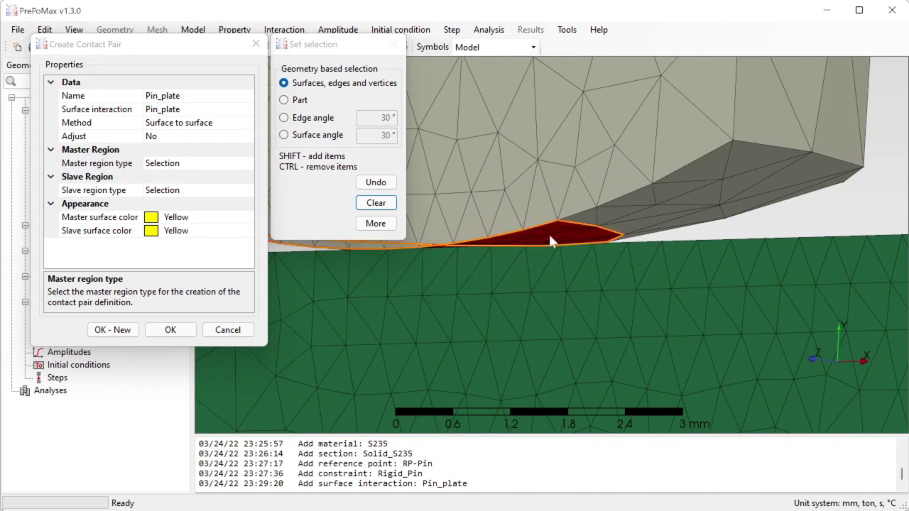
{"action": "scroll", "coordinate": [604, 196], "scroll_direction": "down", "scroll_amount": 3}
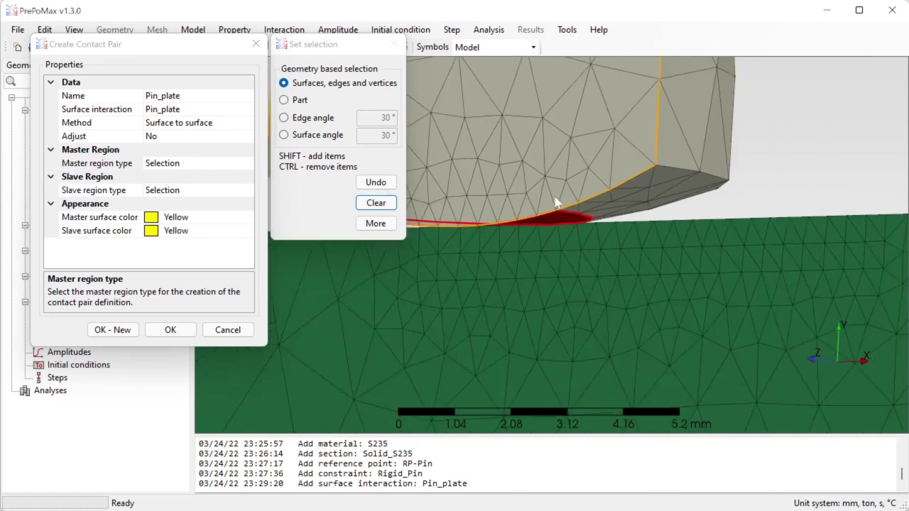
Assign both finely meshed strip surfaces on the plate's upper face as the slave region and save the Pin_plate contact pair.
{"action": "middle_click_drag", "start_coordinate": [625, 192], "coordinate": [615, 205]}
{"action": "left_click", "coordinate": [213, 190]}
{"action": "middle_click_drag", "start_coordinate": [685, 204], "coordinate": [667, 224]}
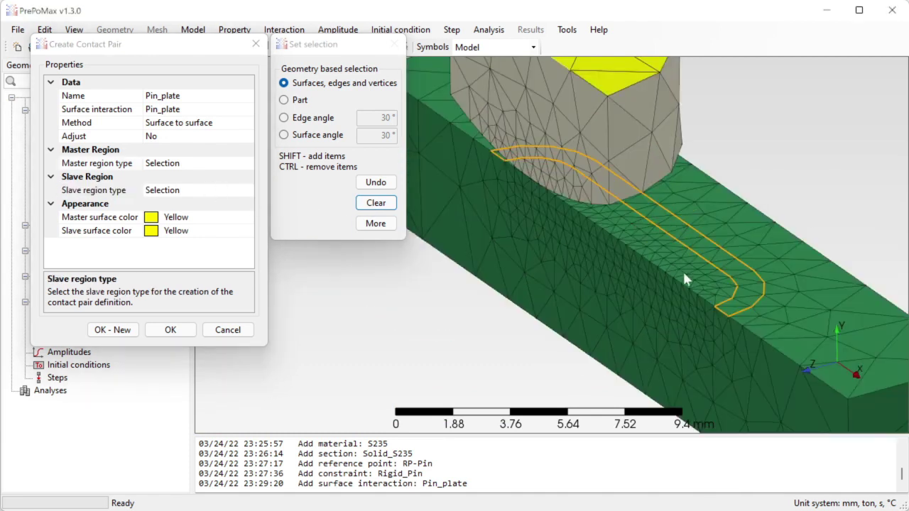
{"action": "left_click", "coordinate": [694, 278]}
{"action": "left_click", "coordinate": [694, 271]}
{"action": "scroll", "coordinate": [713, 272], "scroll_direction": "up", "scroll_amount": 3}
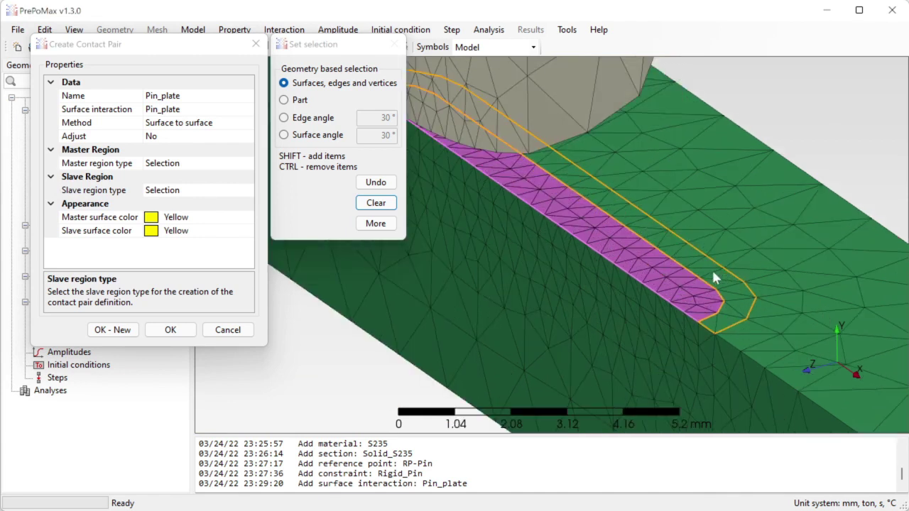
{"action": "scroll", "coordinate": [743, 264], "scroll_direction": "down", "scroll_amount": 5}
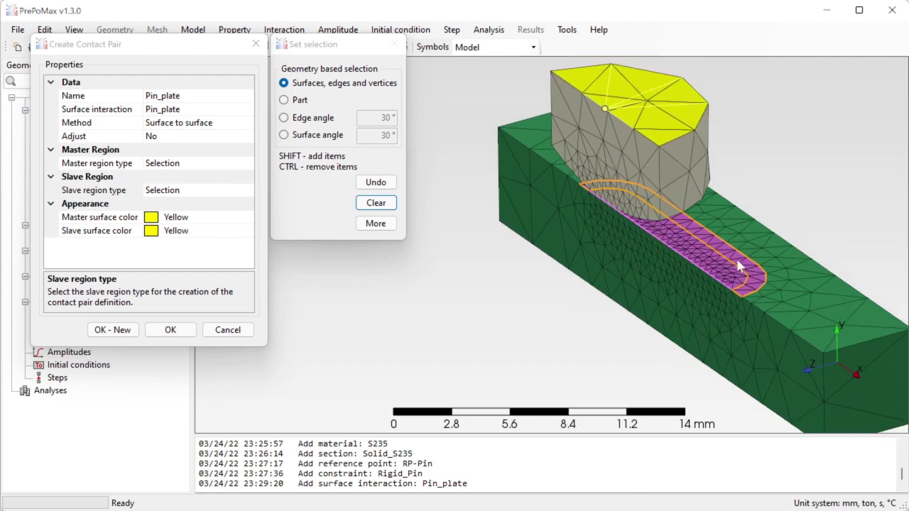
{"action": "scroll", "coordinate": [739, 263], "scroll_direction": "up", "scroll_amount": 3}
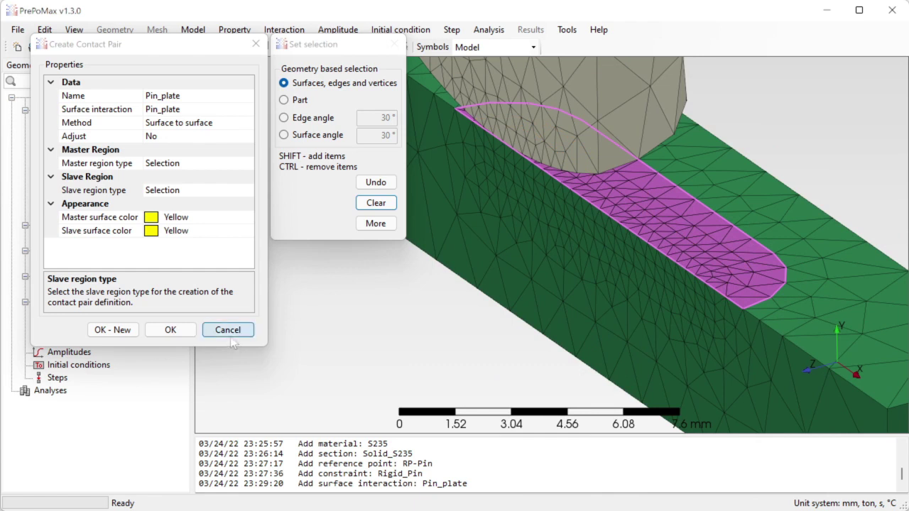
{"action": "left_click", "coordinate": [170, 330]}
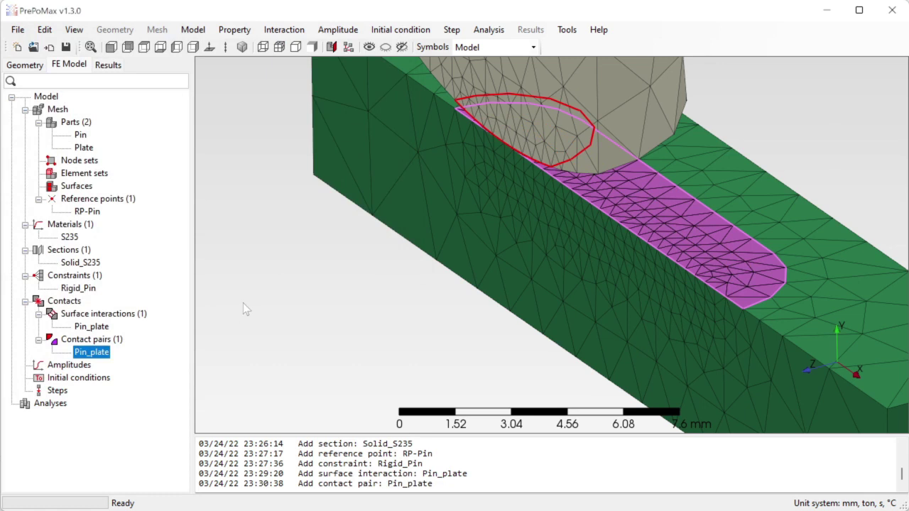
Start a new tabular amplitude and open its data points table.
{"action": "scroll", "coordinate": [355, 316], "scroll_direction": "down", "scroll_amount": 5}
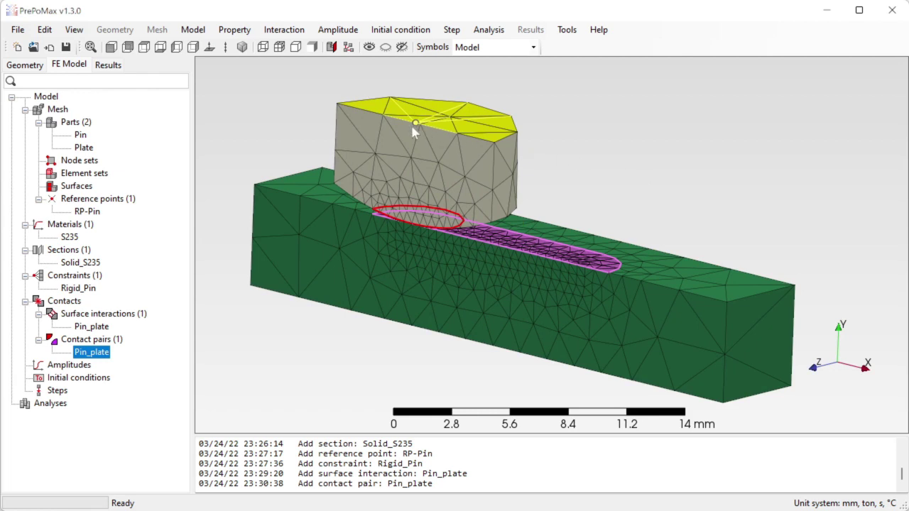
{"action": "left_click", "coordinate": [78, 366]}
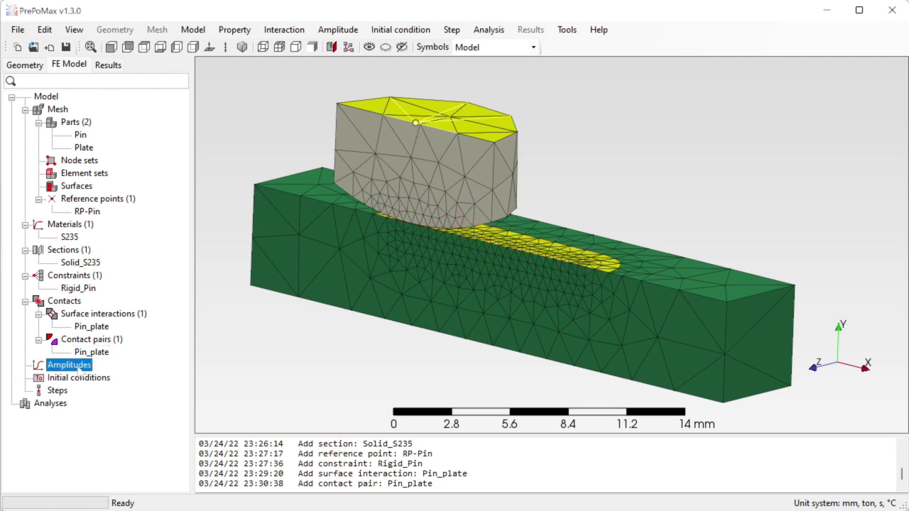
{"action": "double_click", "coordinate": [78, 368]}
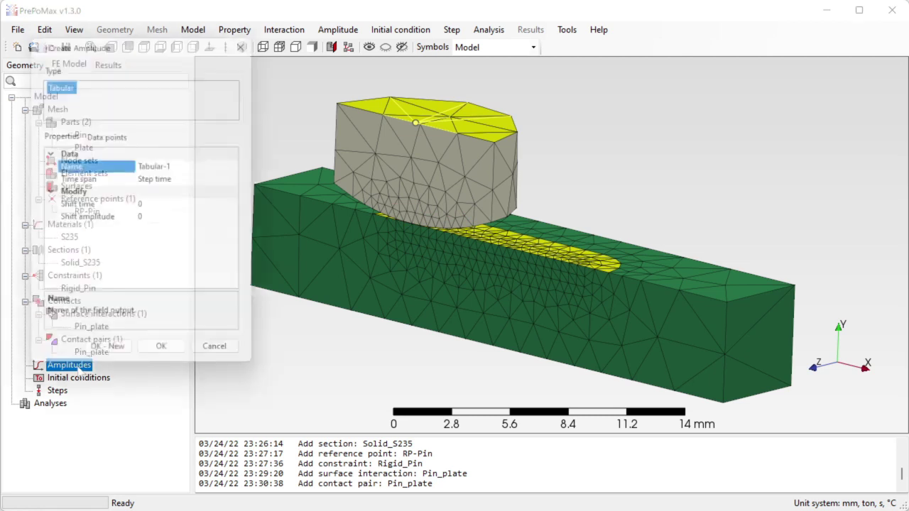
{"action": "left_click_drag", "start_coordinate": [130, 54], "coordinate": [236, 94]}
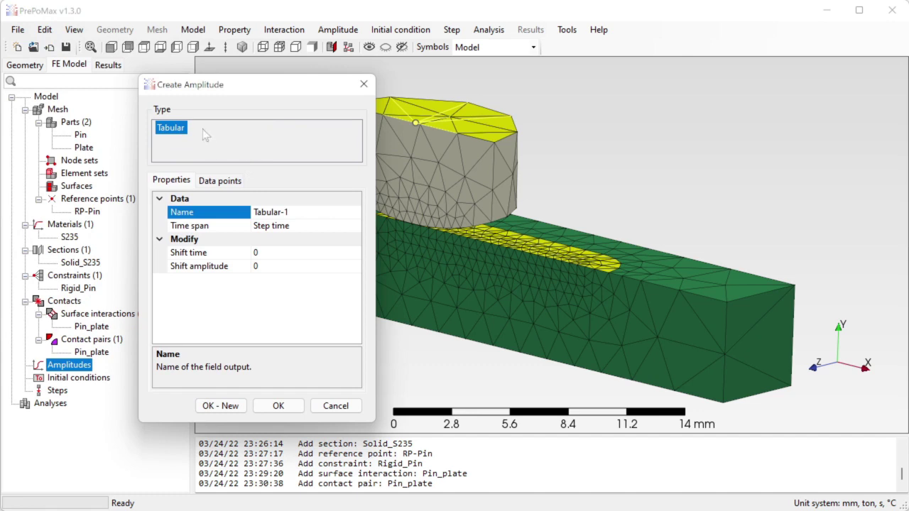
{"action": "left_click", "coordinate": [223, 182]}
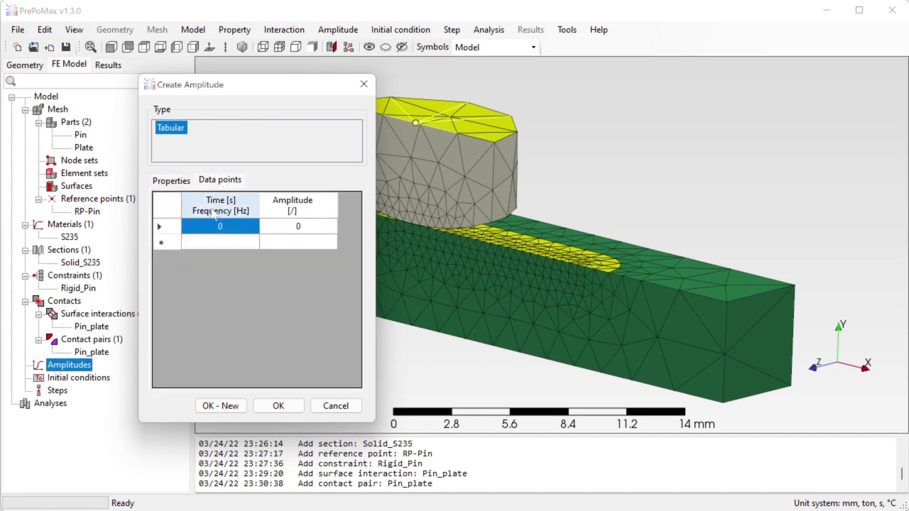
{"action": "left_click_drag", "start_coordinate": [269, 85], "coordinate": [211, 77]}
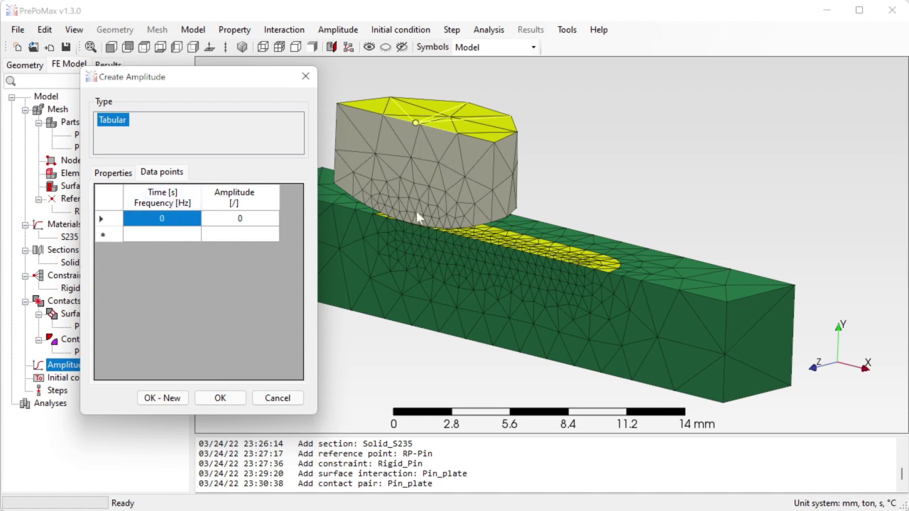
Add amplitude data points with amplitude 1 at time 0.5 s and amplitude 0 at time 1 s.
{"action": "left_click", "coordinate": [245, 226]}
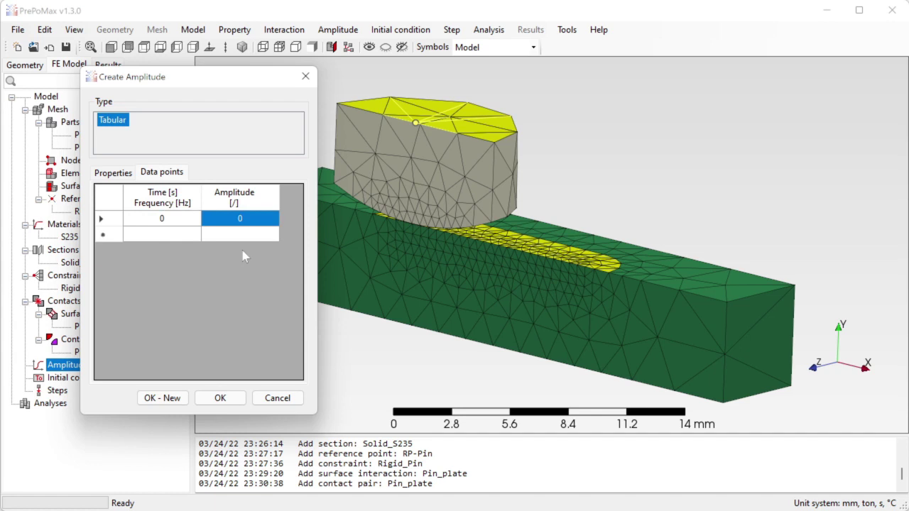
{"action": "left_click", "coordinate": [176, 237]}
{"action": "type", "text": "0"}
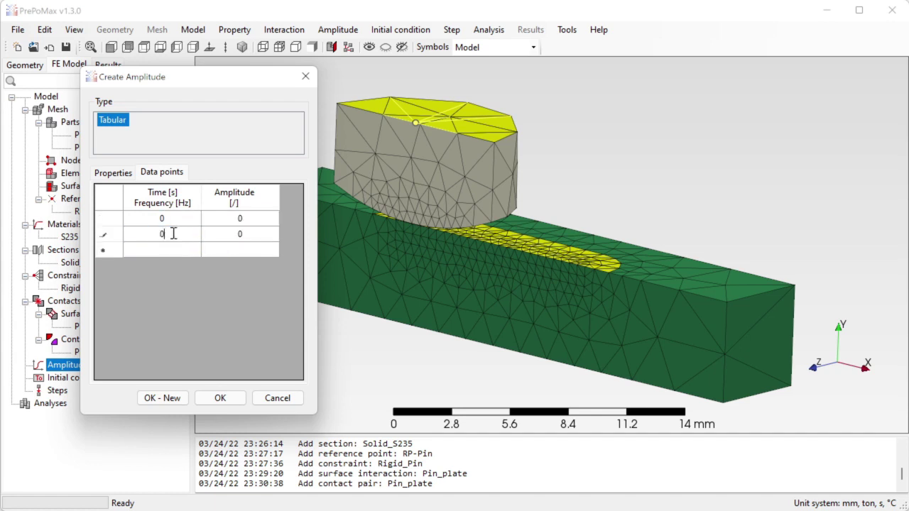
{"action": "type", "text": ".5"}
{"action": "left_click", "coordinate": [240, 239]}
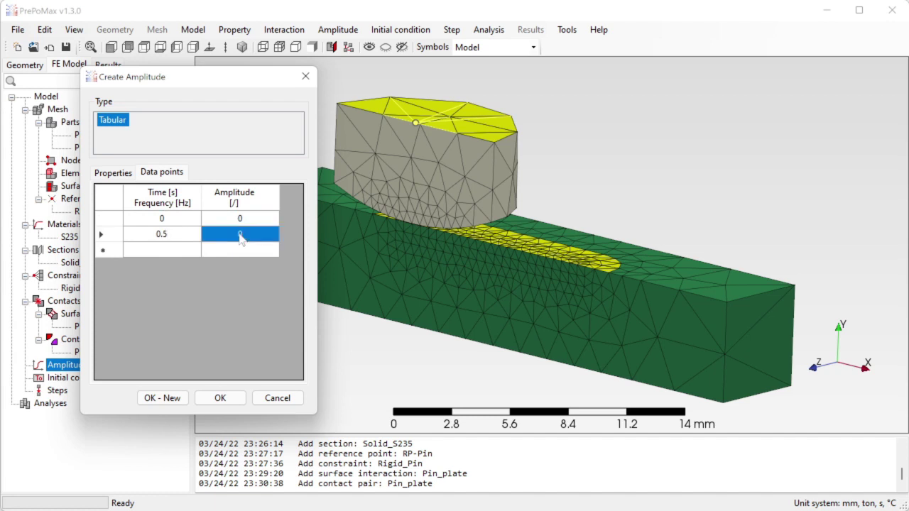
{"action": "type", "text": "1"}
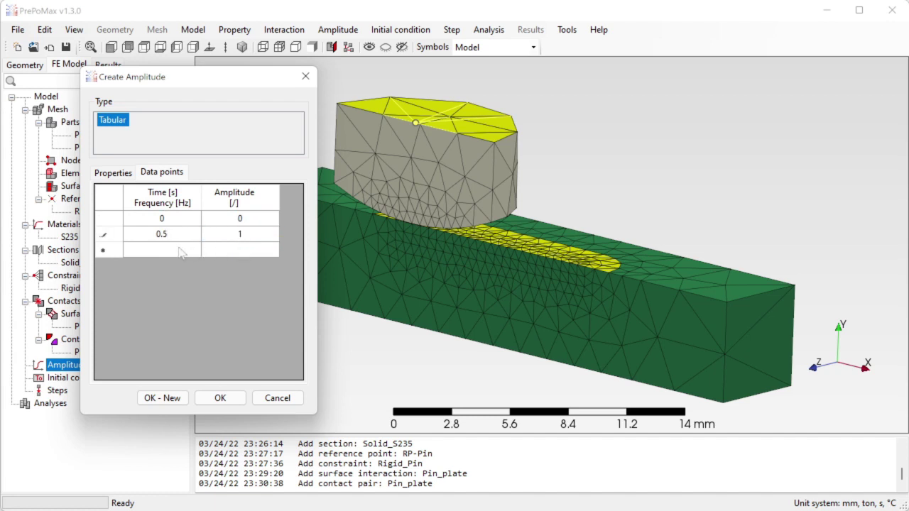
{"action": "left_click", "coordinate": [180, 252]}
{"action": "type", "text": "1"}
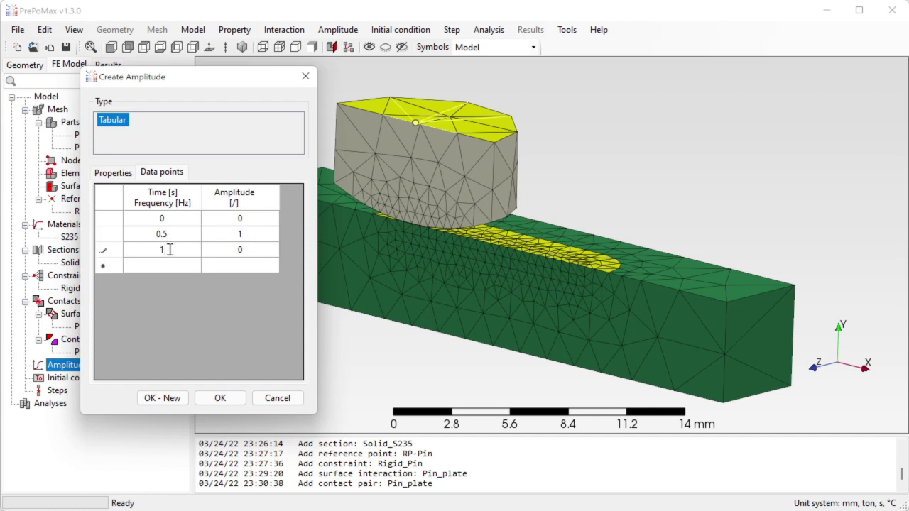
{"action": "left_click", "coordinate": [236, 257]}
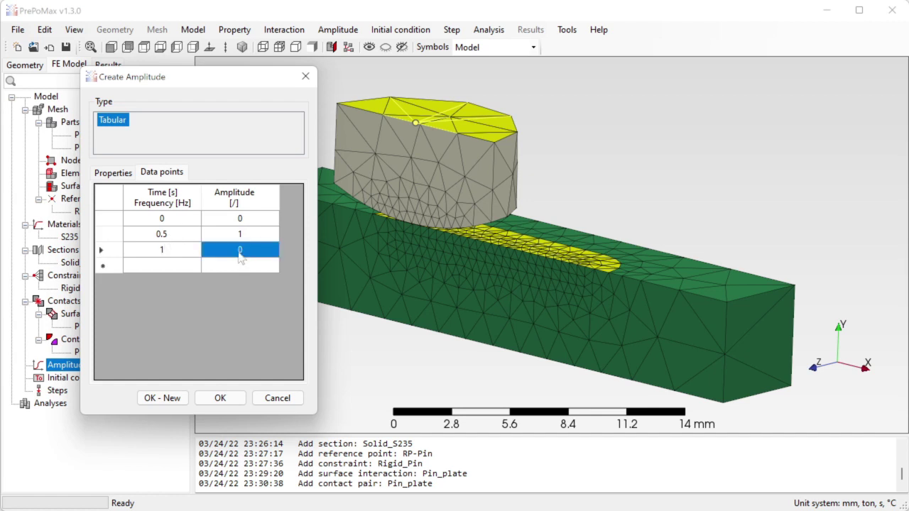
Plot the three amplitude data points over time and save the tabular amplitude.
{"action": "left_click_drag", "start_coordinate": [175, 220], "coordinate": [233, 254]}
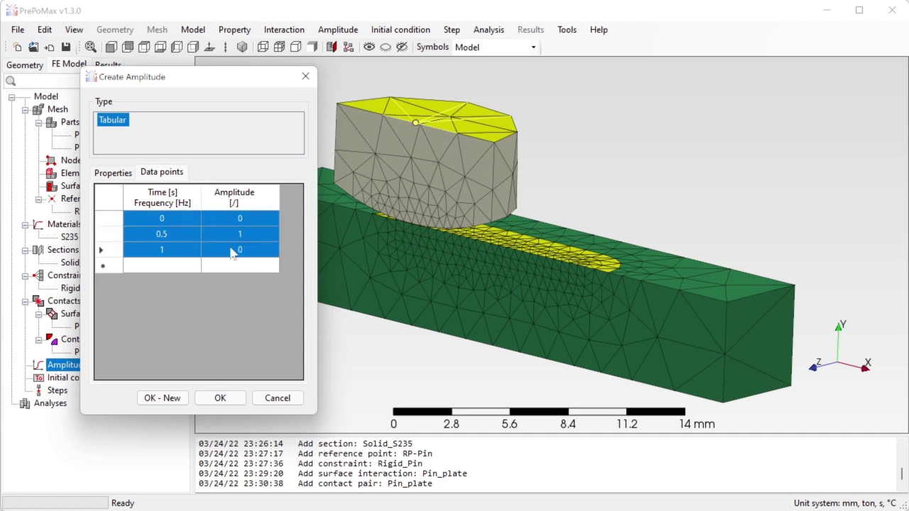
{"action": "right_click", "coordinate": [231, 250]}
{"action": "left_click", "coordinate": [270, 307]}
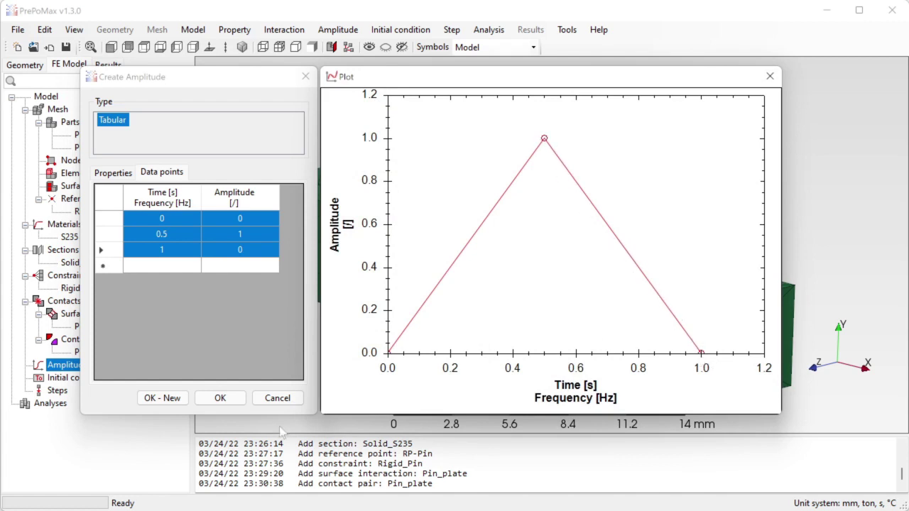
{"action": "left_click", "coordinate": [222, 400]}
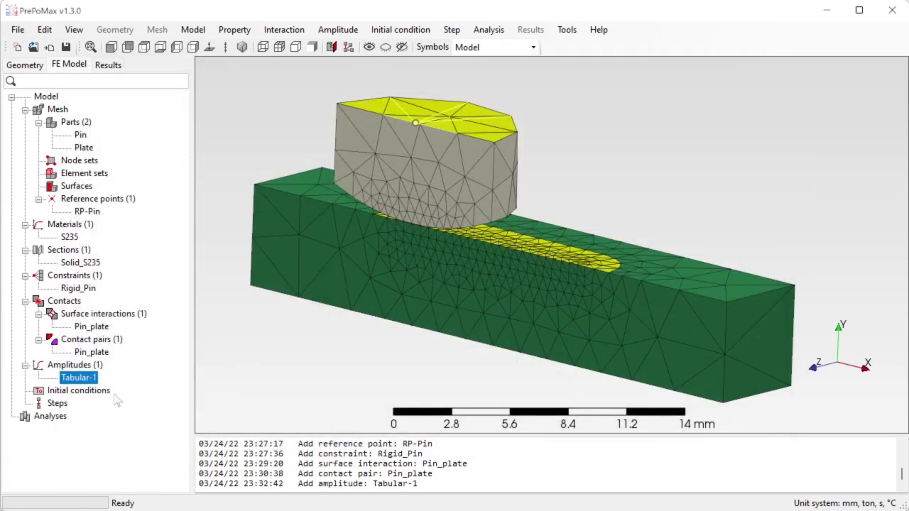
Create a static step with nonlinear geometry (Nlgeom) turned on.
{"action": "double_click", "coordinate": [61, 405]}
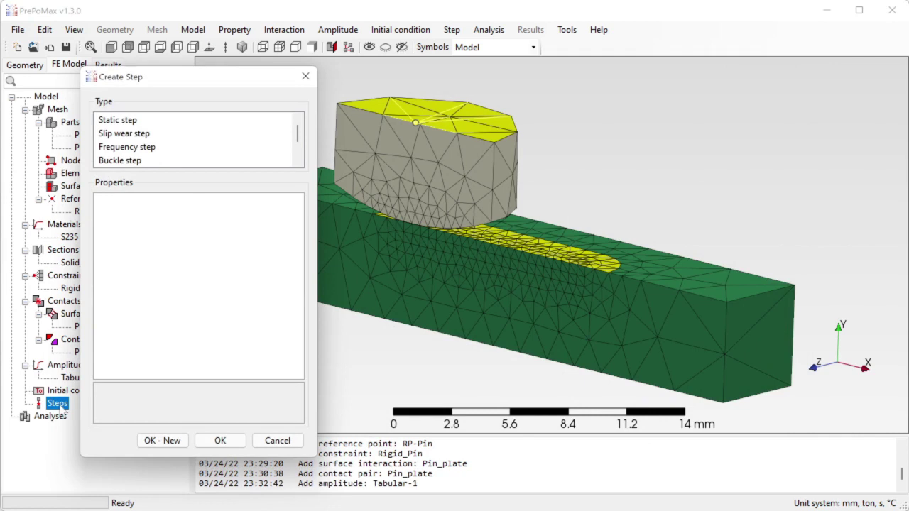
{"action": "left_click", "coordinate": [124, 122]}
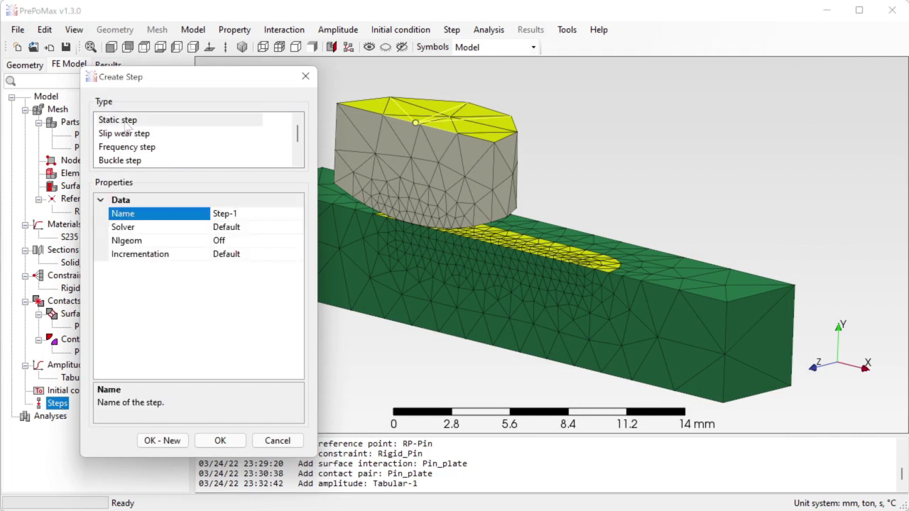
{"action": "scroll", "coordinate": [559, 182], "scroll_direction": "down", "scroll_amount": 3}
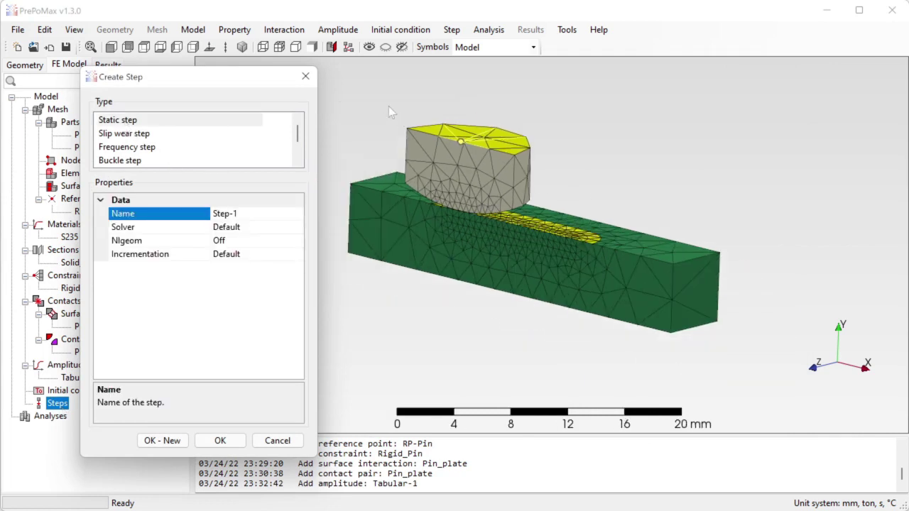
{"action": "scroll", "coordinate": [368, 108], "scroll_direction": "up", "scroll_amount": 3}
{"action": "left_click", "coordinate": [225, 47]}
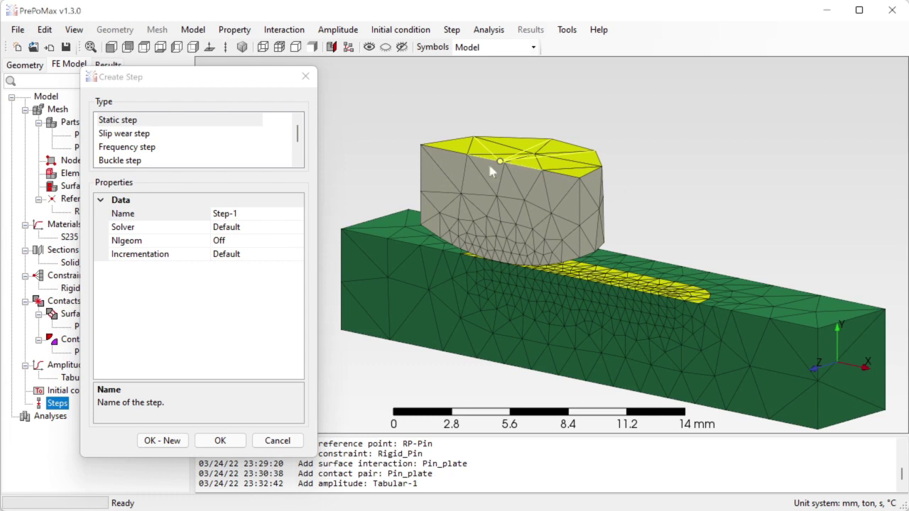
{"action": "double_click", "coordinate": [246, 241]}
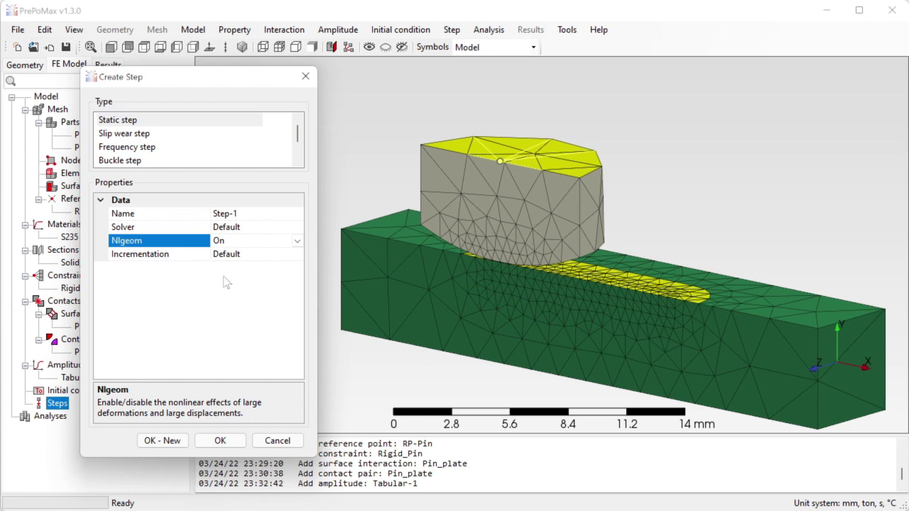
{"action": "left_click", "coordinate": [220, 441]}
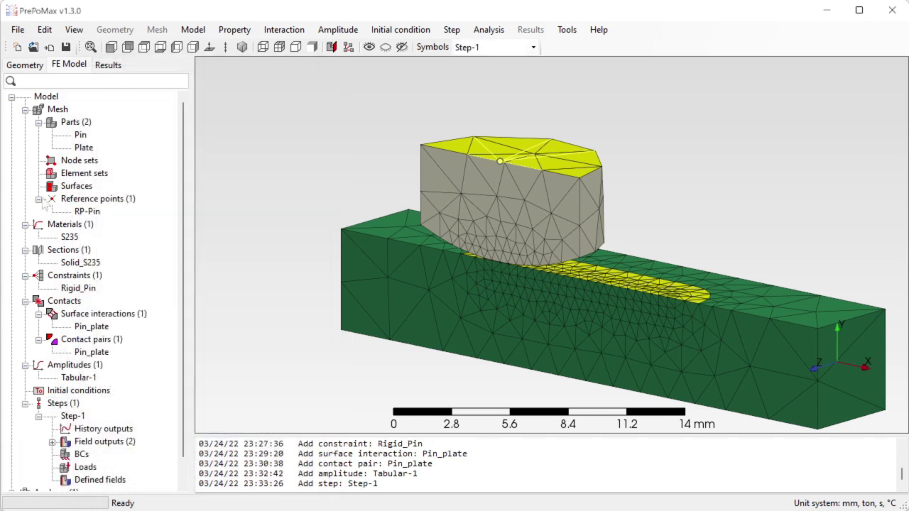
Collapse the mesh, materials, sections, constraints, contacts and amplitudes branches of the model tree.
{"action": "left_click", "coordinate": [25, 109]}
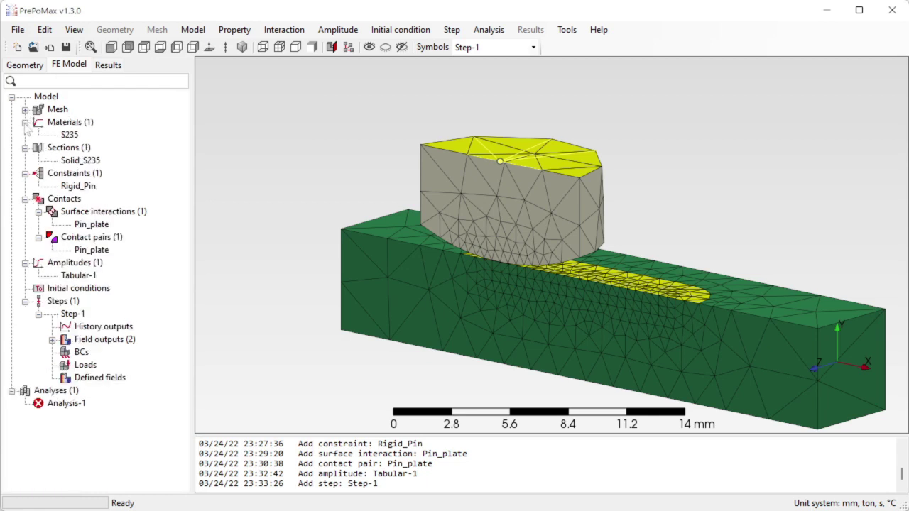
{"action": "left_click", "coordinate": [25, 122]}
{"action": "left_click", "coordinate": [25, 135]}
{"action": "left_click", "coordinate": [25, 148]}
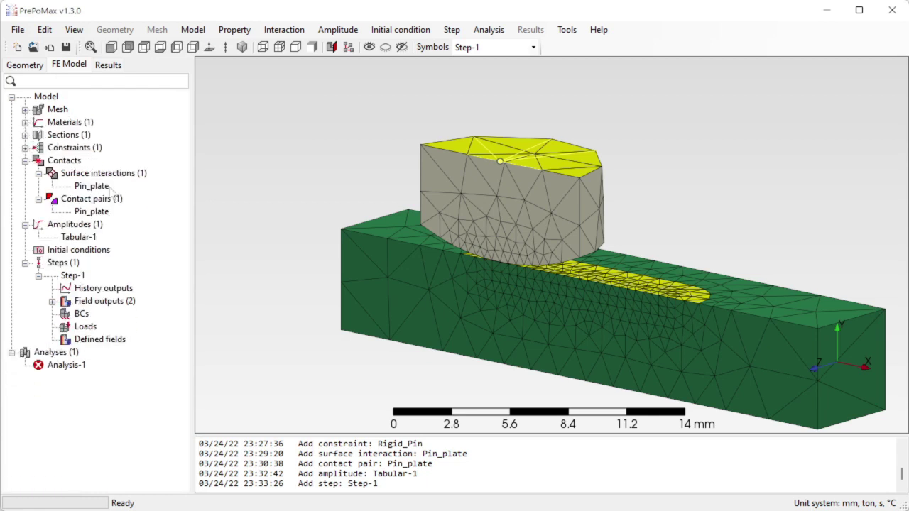
{"action": "left_click", "coordinate": [25, 160]}
{"action": "left_click", "coordinate": [25, 174]}
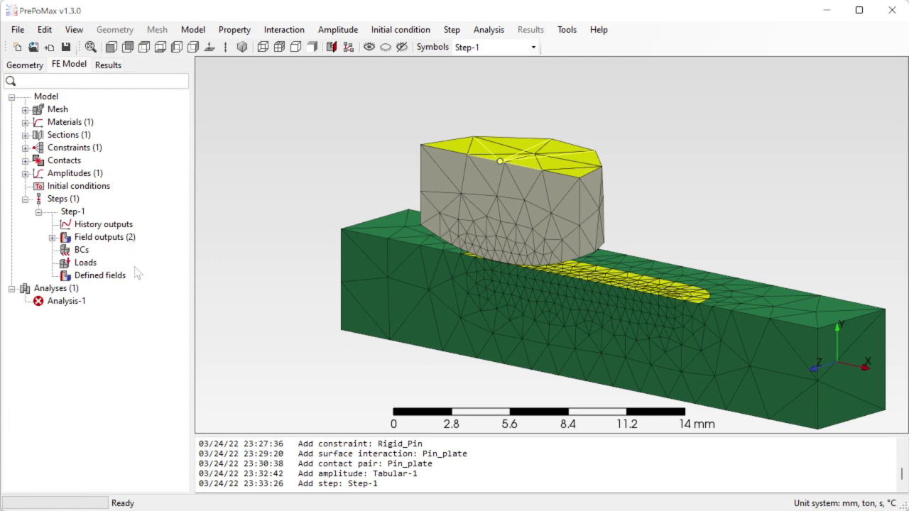
Start a fixed boundary condition in Step-1 and name it Fix.
{"action": "double_click", "coordinate": [81, 251]}
{"action": "left_click_drag", "start_coordinate": [206, 80], "coordinate": [143, 62]}
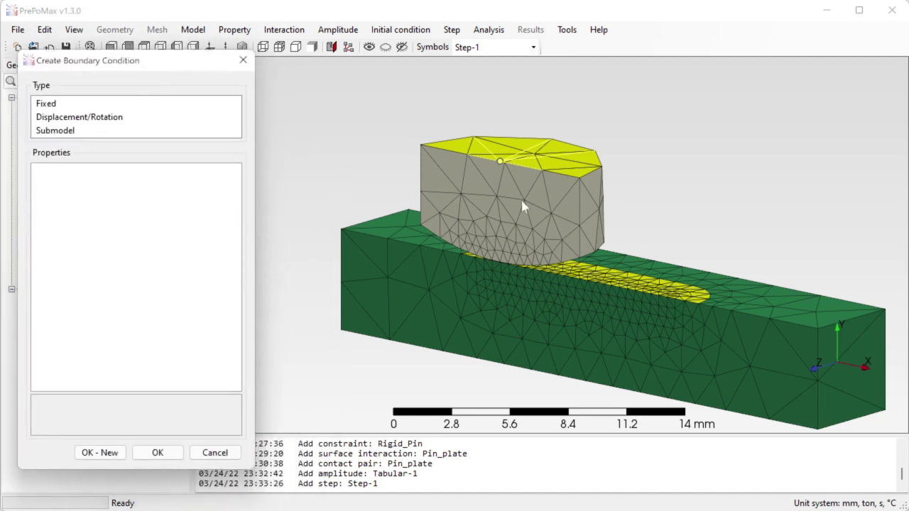
{"action": "scroll", "coordinate": [524, 204], "scroll_direction": "down", "scroll_amount": 2}
{"action": "scroll", "coordinate": [503, 252], "scroll_direction": "up", "scroll_amount": 2}
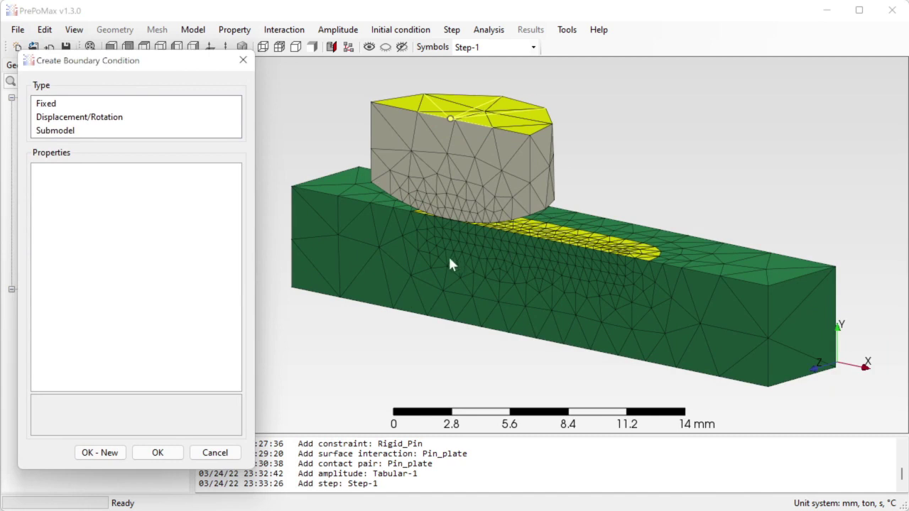
{"action": "left_click", "coordinate": [56, 104]}
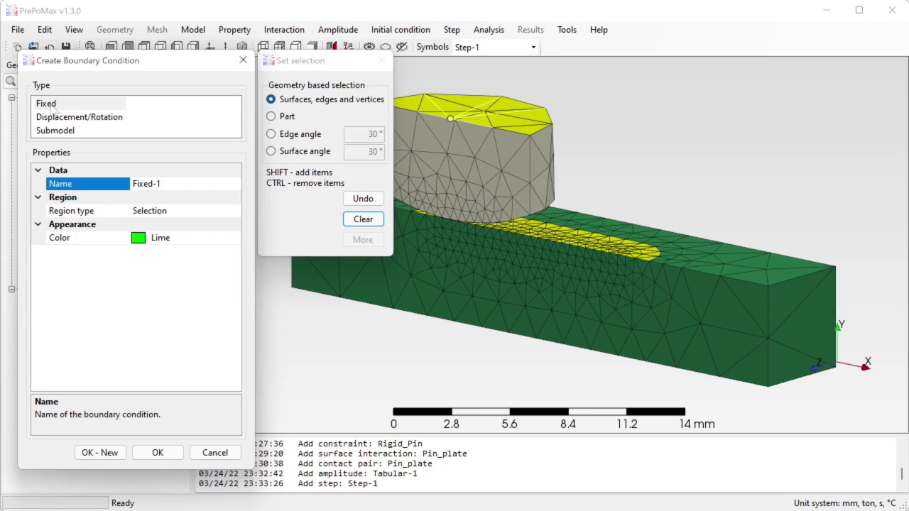
{"action": "scroll", "coordinate": [734, 185], "scroll_direction": "down", "scroll_amount": 1}
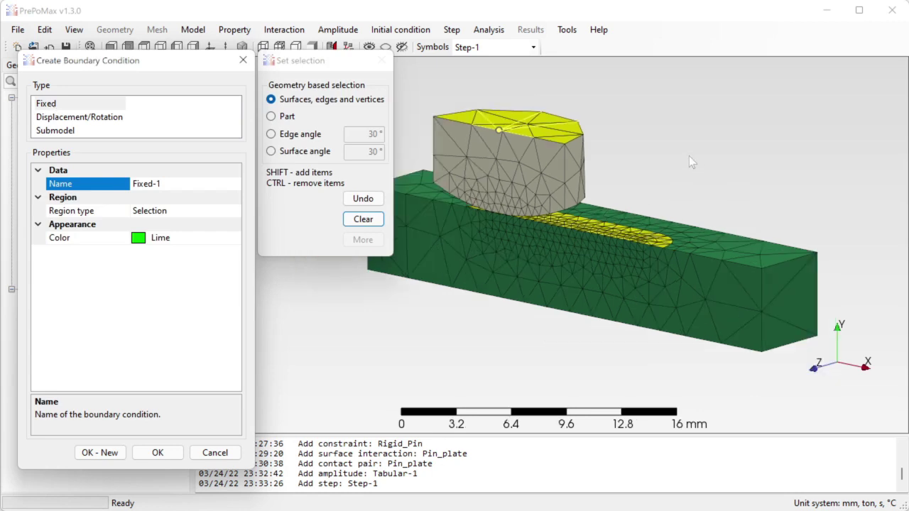
{"action": "left_click", "coordinate": [196, 183]}
{"action": "key", "text": "BackSpace"}
{"action": "key", "text": "BackSpace"}
{"action": "key", "text": "BackSpace"}
{"action": "key", "text": "BackSpace"}
Assign the plate's bottom face to the Fix boundary condition and save it, continuing with a new boundary condition.
{"action": "left_click_drag", "start_coordinate": [652, 211], "coordinate": [629, 209]}
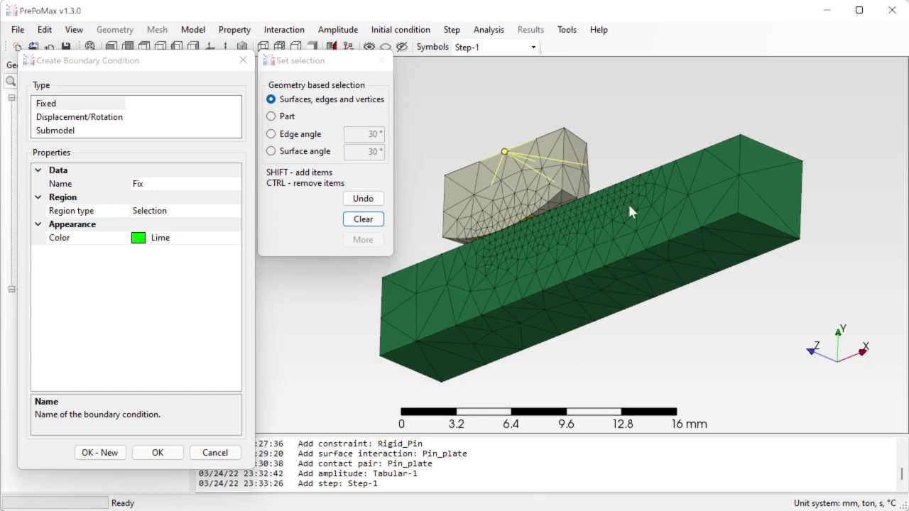
{"action": "left_click", "coordinate": [619, 284]}
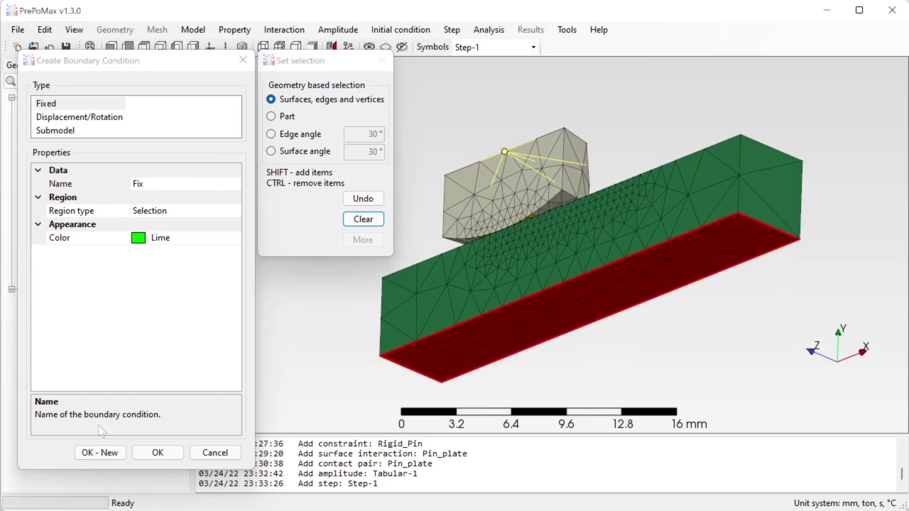
{"action": "left_click", "coordinate": [103, 453]}
Choose a displacement/rotation boundary condition and name it Pin.
{"action": "left_click_drag", "start_coordinate": [606, 160], "coordinate": [625, 202]}
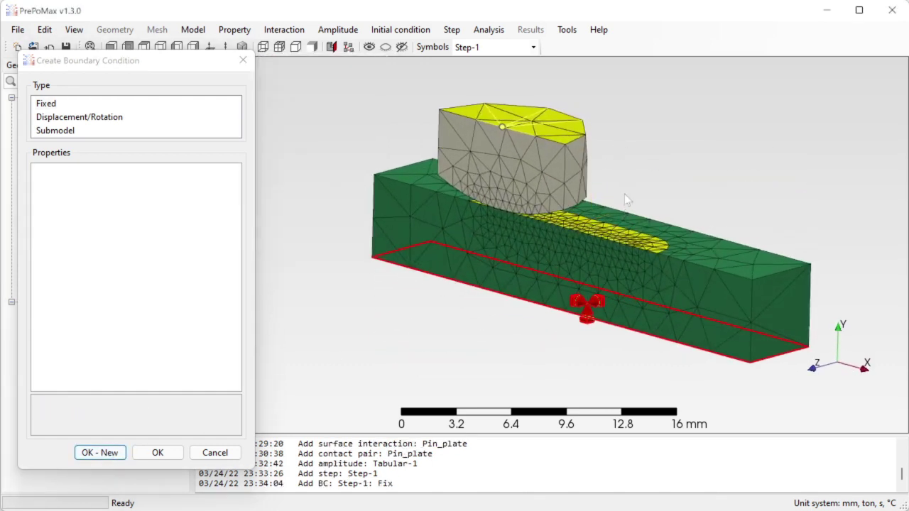
{"action": "scroll", "coordinate": [624, 194], "scroll_direction": "up", "scroll_amount": 2}
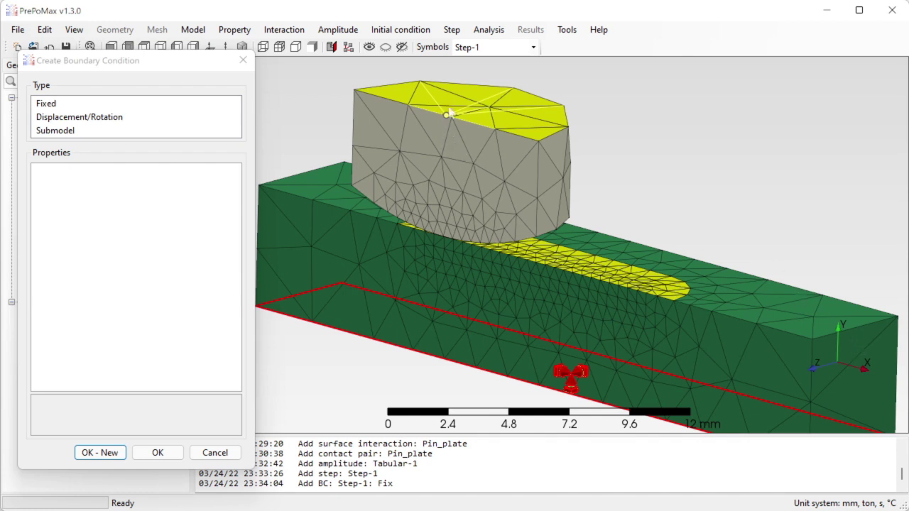
{"action": "left_click", "coordinate": [99, 120]}
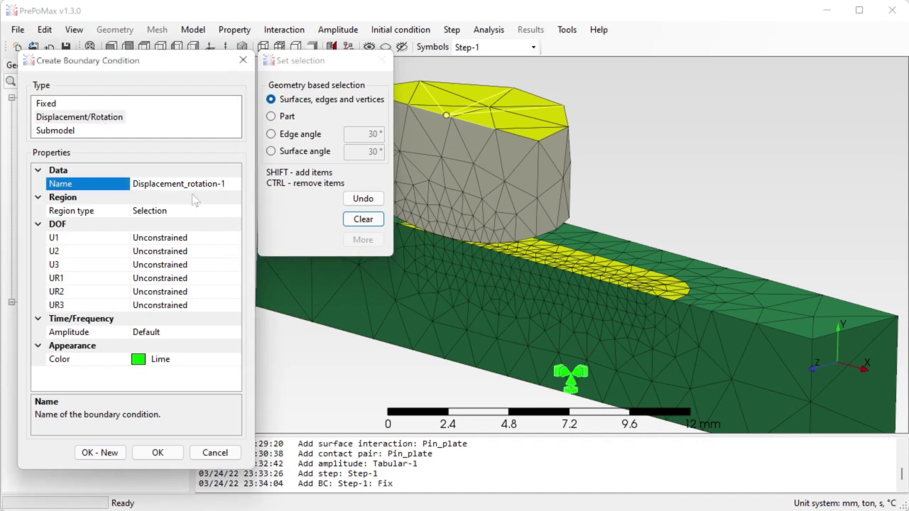
{"action": "left_click_drag", "start_coordinate": [234, 184], "coordinate": [131, 183]}
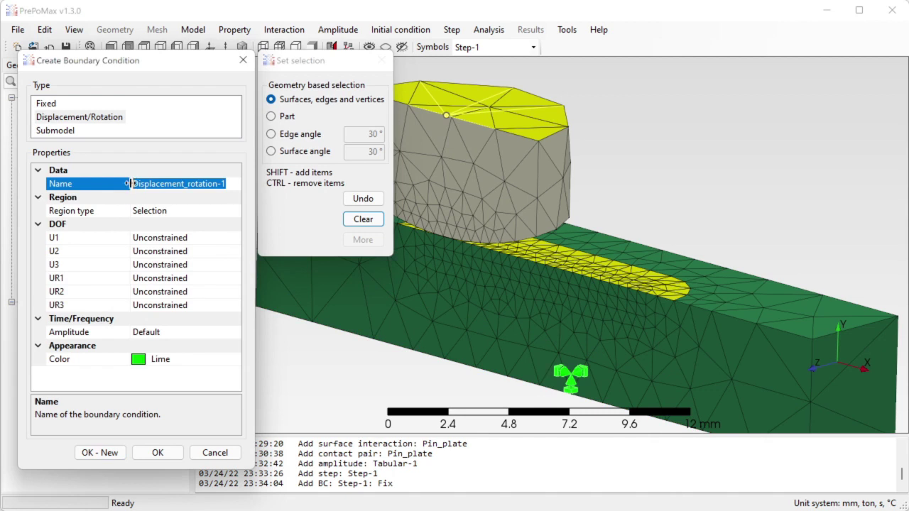
{"action": "type", "text": "Pin"}
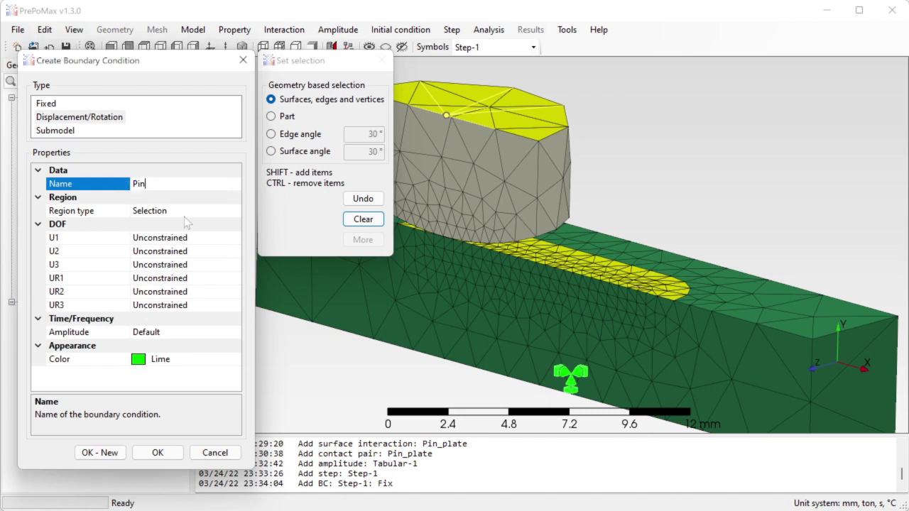
Set the Pin boundary condition's region type to Reference point name, using the reference point RP-Pin.
{"action": "left_click", "coordinate": [218, 211]}
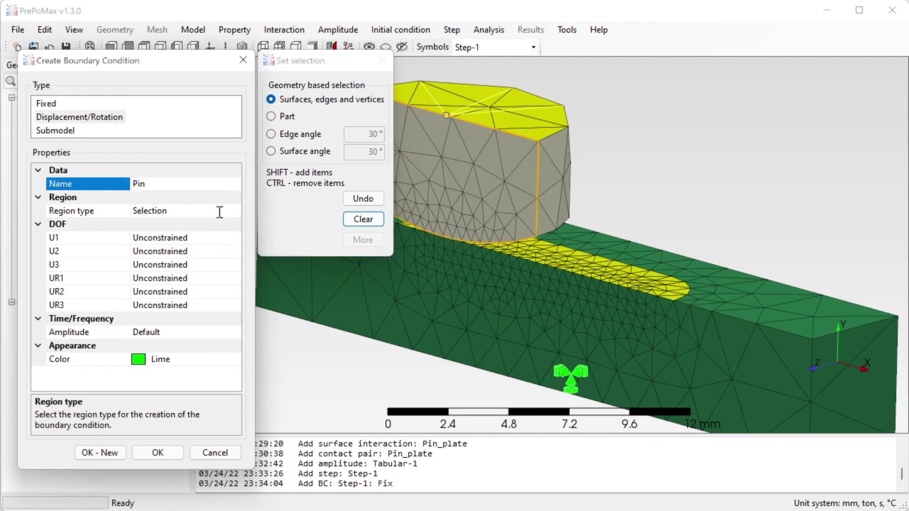
{"action": "scroll", "coordinate": [493, 124], "scroll_direction": "down", "scroll_amount": 2}
{"action": "scroll", "coordinate": [493, 125], "scroll_direction": "up", "scroll_amount": 2}
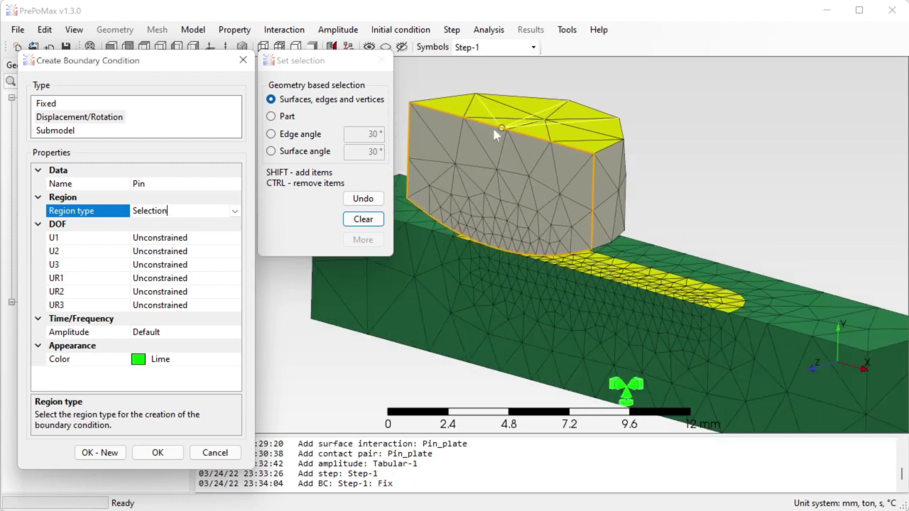
{"action": "left_click", "coordinate": [235, 211]}
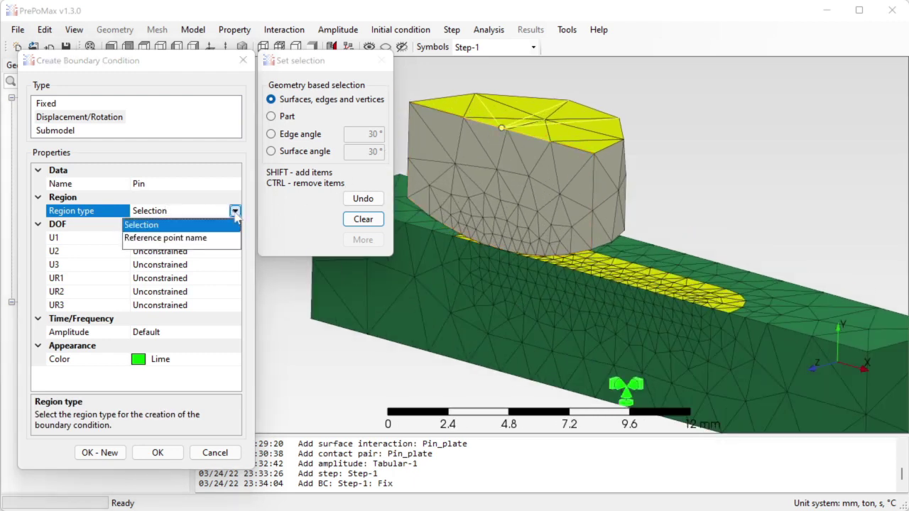
{"action": "left_click", "coordinate": [183, 239]}
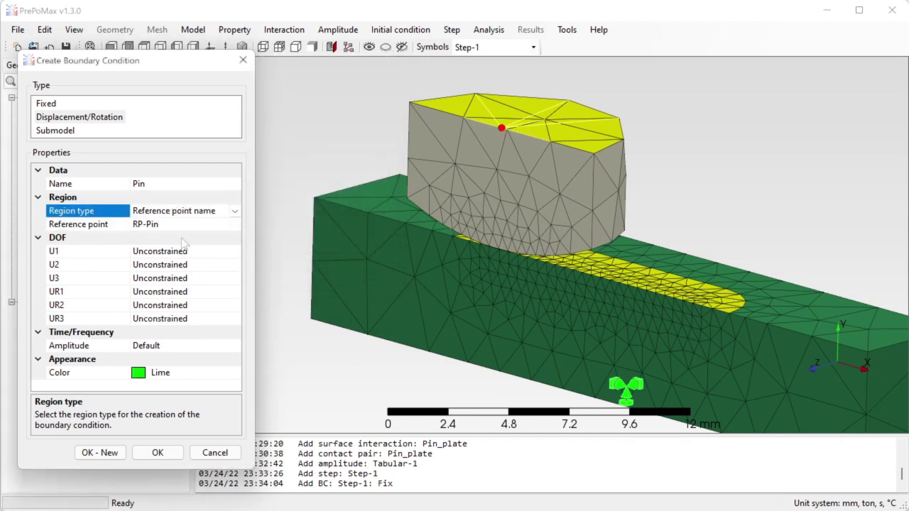
{"action": "left_click", "coordinate": [174, 226]}
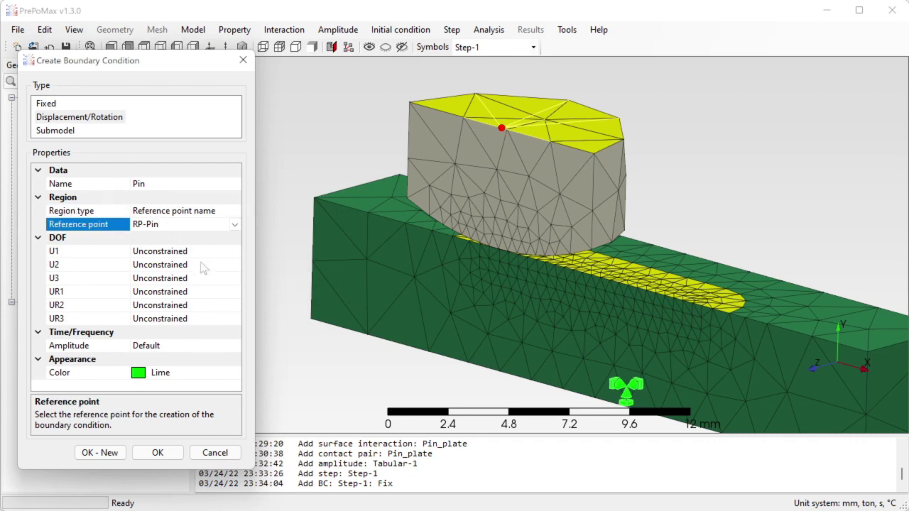
Set the rotations UR1, UR2 and UR3 of the Pin boundary condition to 0 rad.
{"action": "left_click", "coordinate": [234, 320]}
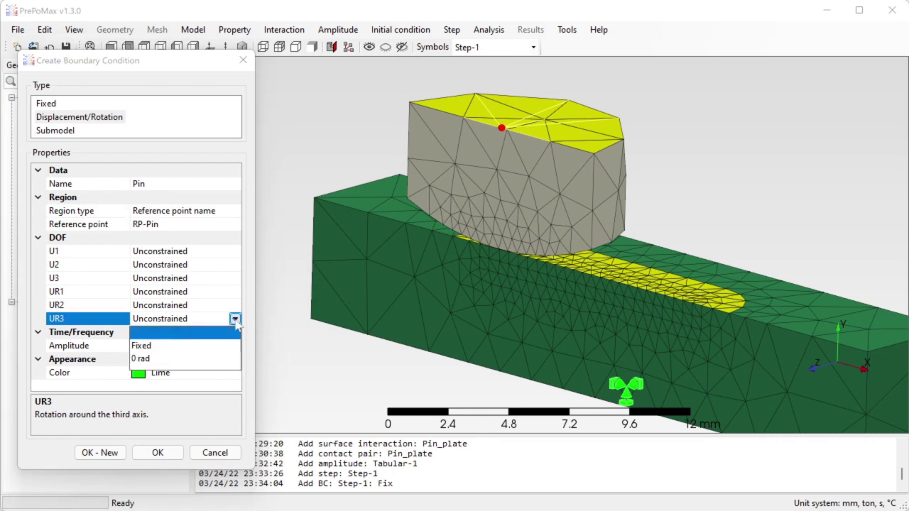
{"action": "left_click", "coordinate": [158, 358]}
{"action": "left_click", "coordinate": [235, 306]}
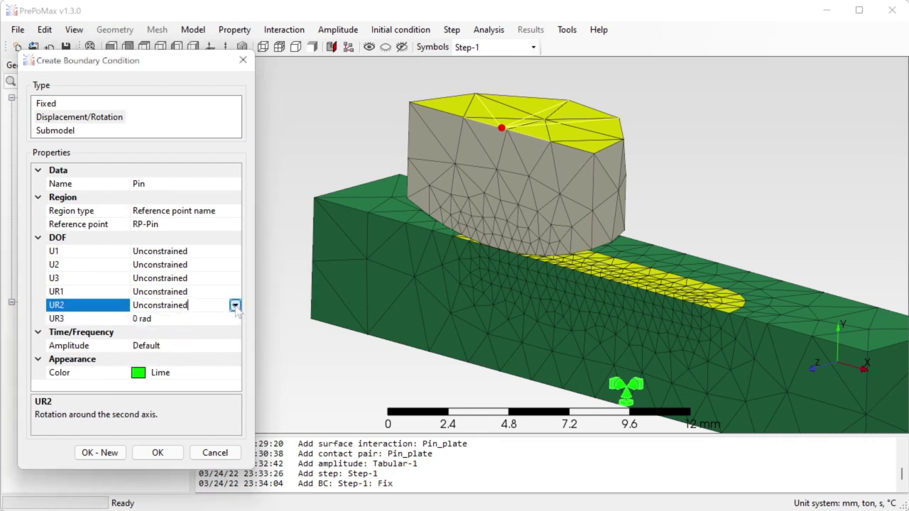
{"action": "left_click", "coordinate": [145, 346]}
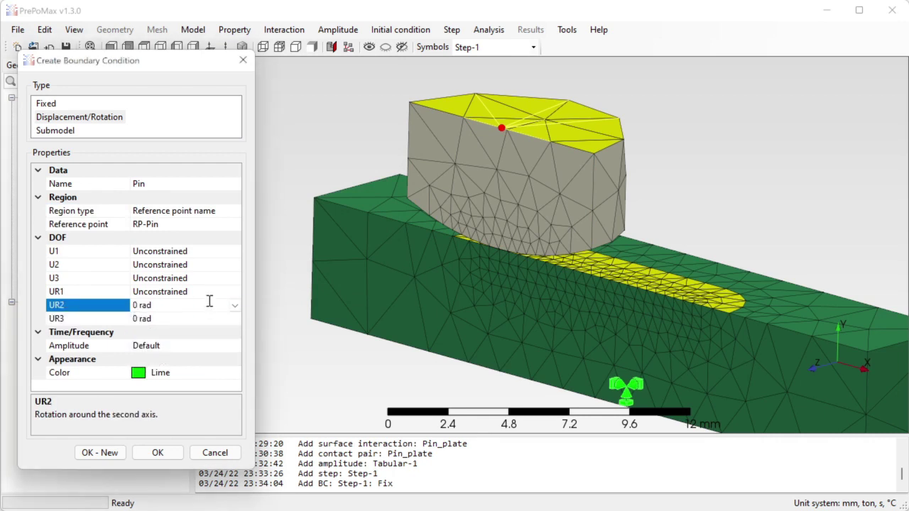
{"action": "left_click", "coordinate": [234, 292]}
{"action": "left_click", "coordinate": [161, 332]}
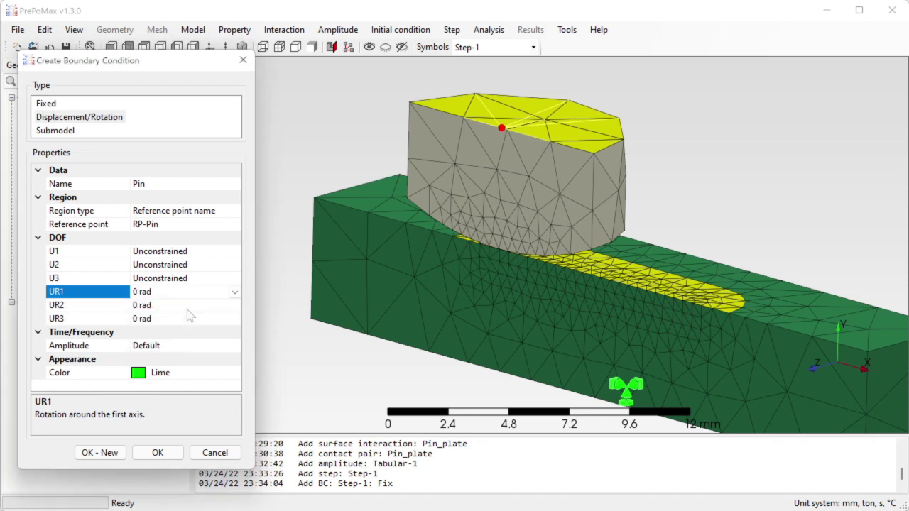
Set displacements U1 and U3 to 0 mm, leave U2 unconstrained, and save the Pin boundary condition.
{"action": "left_click", "coordinate": [234, 279]}
{"action": "left_click", "coordinate": [235, 279]}
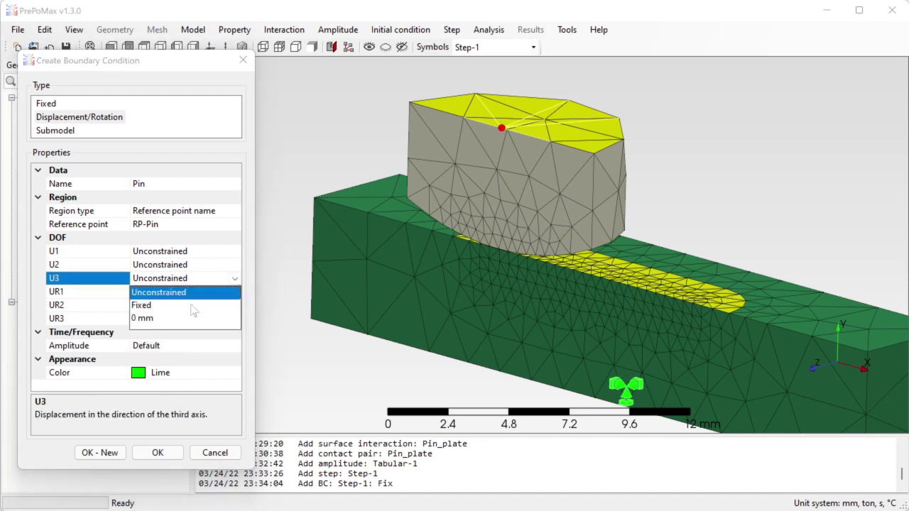
{"action": "left_click", "coordinate": [153, 319]}
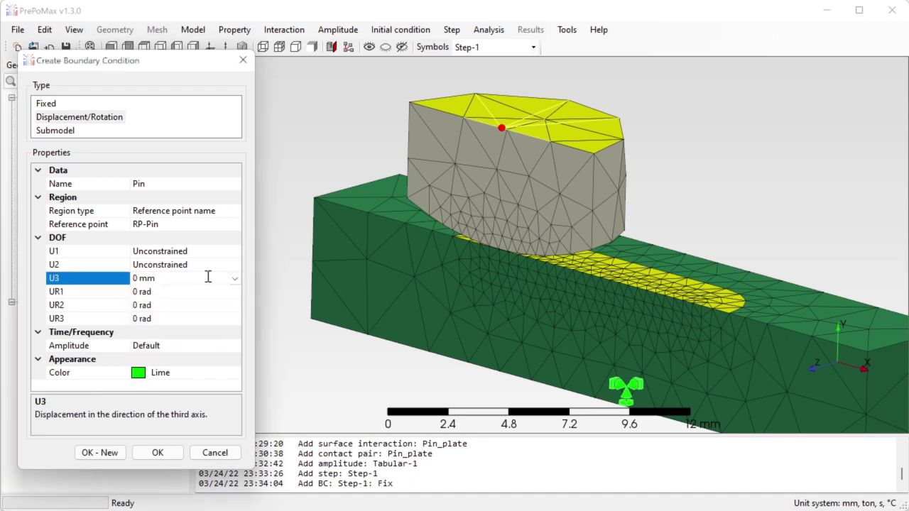
{"action": "left_click", "coordinate": [235, 252]}
{"action": "left_click", "coordinate": [235, 252]}
{"action": "left_click", "coordinate": [163, 292]}
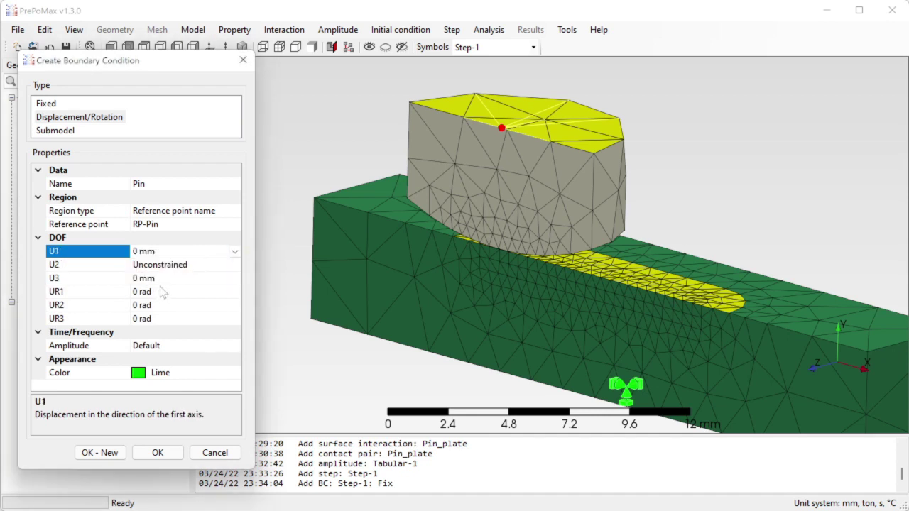
{"action": "left_click", "coordinate": [198, 265]}
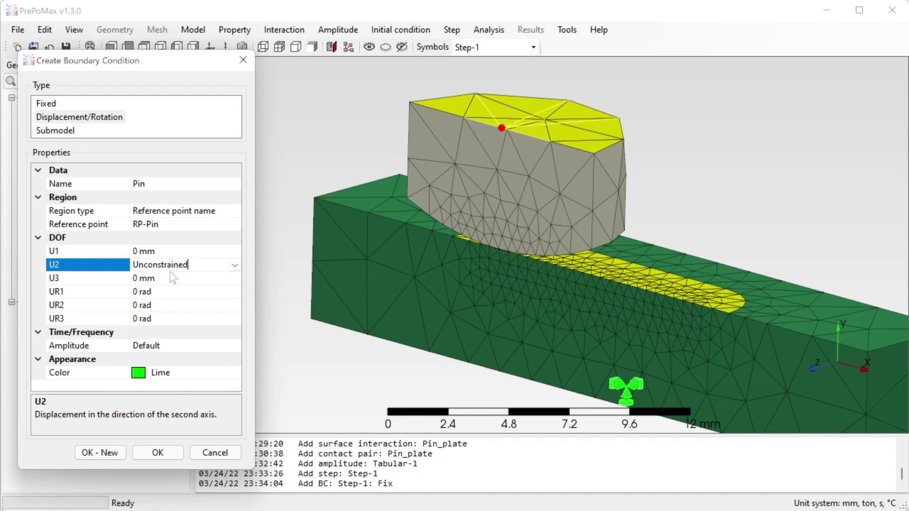
{"action": "left_click", "coordinate": [157, 453]}
{"action": "scroll", "coordinate": [252, 228], "scroll_direction": "down", "scroll_amount": 3}
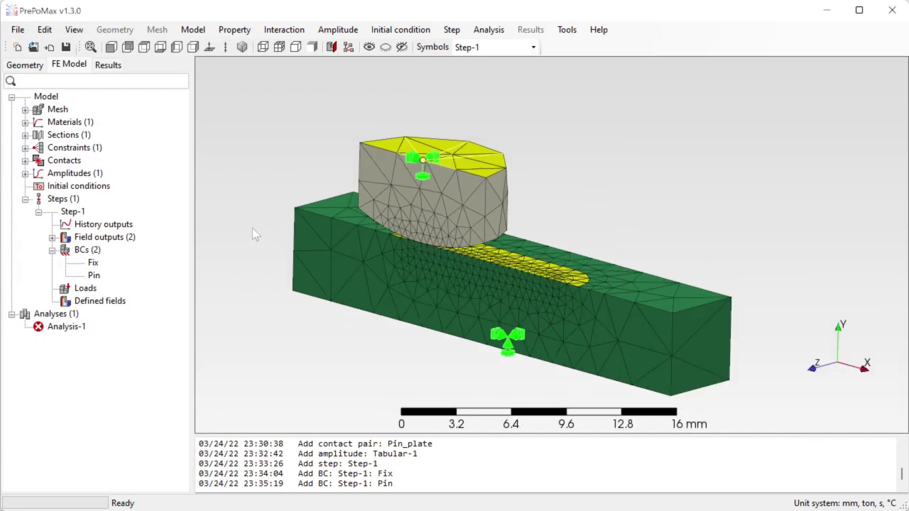
{"action": "scroll", "coordinate": [292, 270], "scroll_direction": "up", "scroll_amount": 1}
{"action": "middle_click_drag", "start_coordinate": [424, 276], "coordinate": [394, 269]}
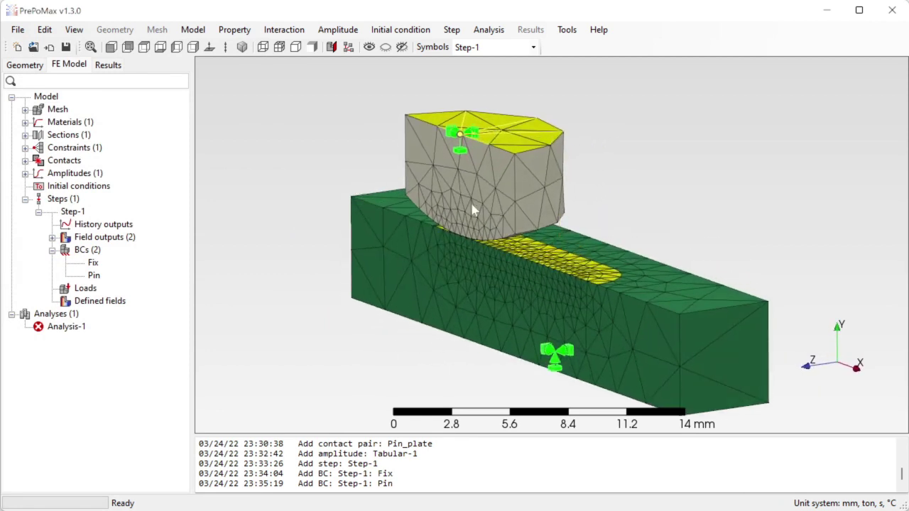
{"action": "scroll", "coordinate": [471, 128], "scroll_direction": "up", "scroll_amount": 3}
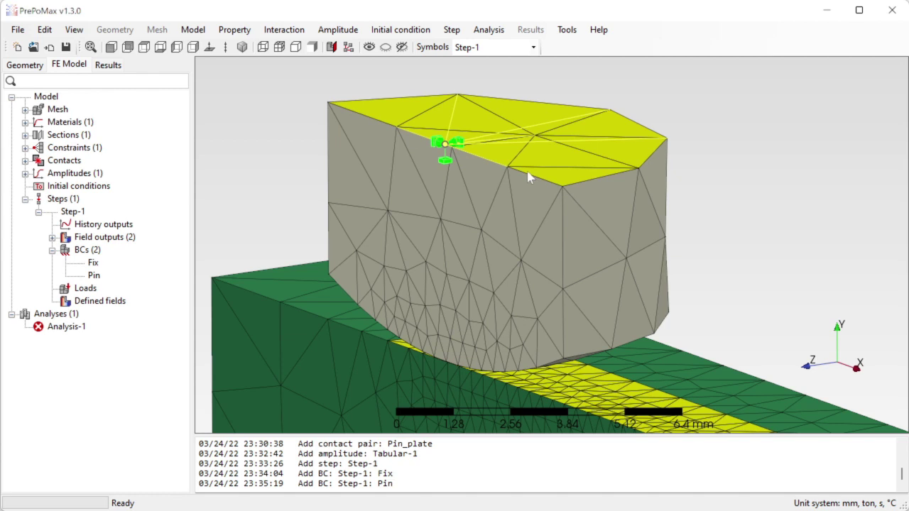
{"action": "scroll", "coordinate": [464, 157], "scroll_direction": "down", "scroll_amount": 3}
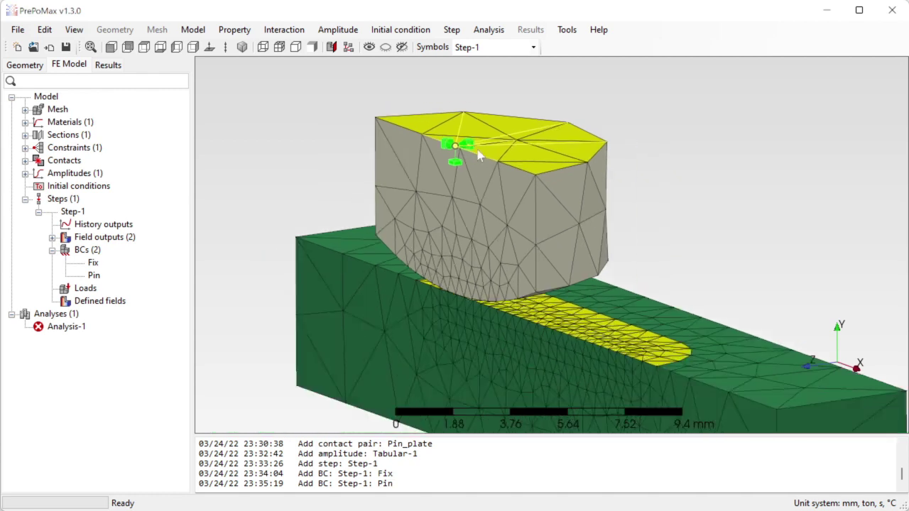
{"action": "scroll", "coordinate": [426, 148], "scroll_direction": "down", "scroll_amount": 1}
{"action": "scroll", "coordinate": [432, 221], "scroll_direction": "up", "scroll_amount": 1}
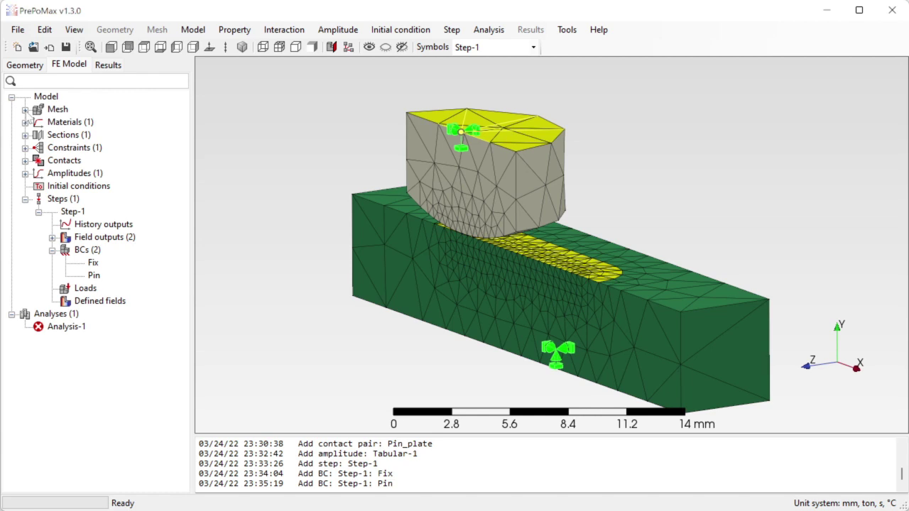
Start a new node set under the mesh and name it Sym.
{"action": "left_click", "coordinate": [25, 109]}
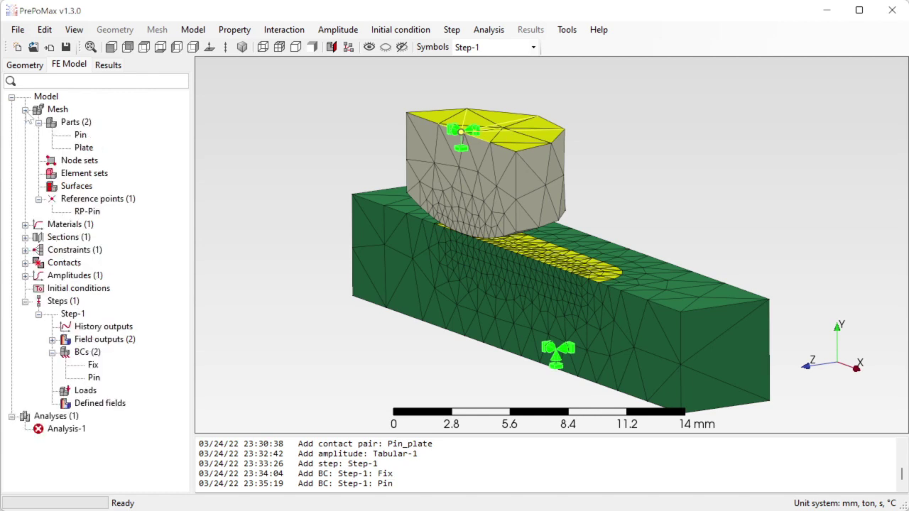
{"action": "left_click", "coordinate": [80, 161]}
{"action": "double_click", "coordinate": [80, 162]}
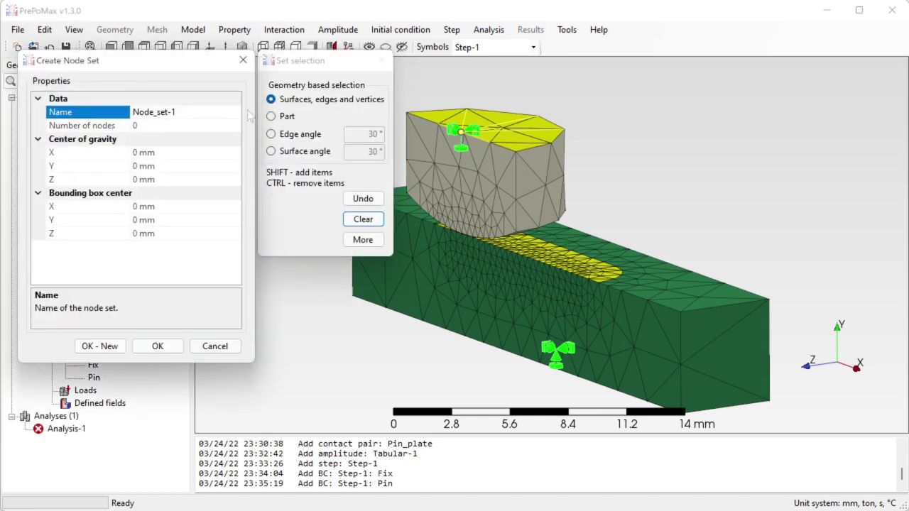
{"action": "type", "text": "Sym"}
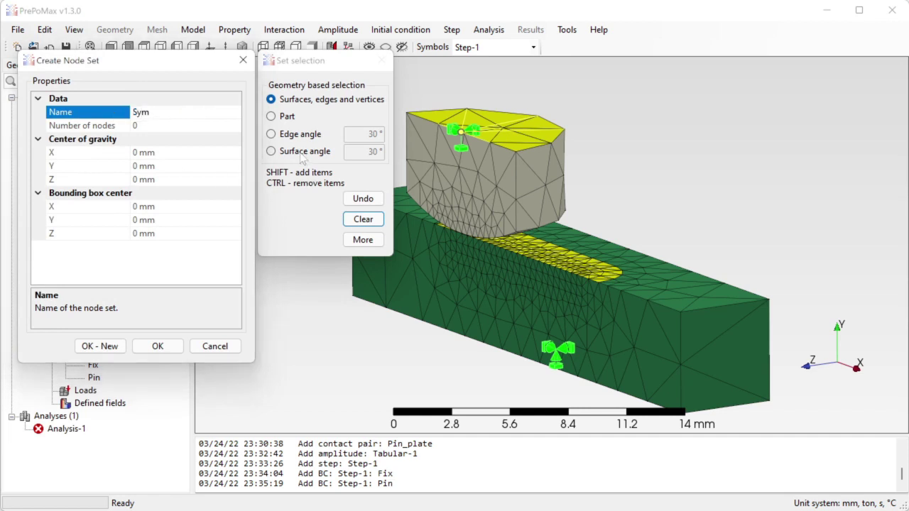
Select the symmetry-plane faces of both the plate and the pin for the Sym node set, using surface angle selection at 30°.
{"action": "left_click", "coordinate": [271, 150]}
{"action": "left_click", "coordinate": [433, 275]}
{"action": "left_click", "coordinate": [481, 199], "text": "shift"}
{"action": "middle_click_drag", "start_coordinate": [481, 198], "coordinate": [618, 284]}
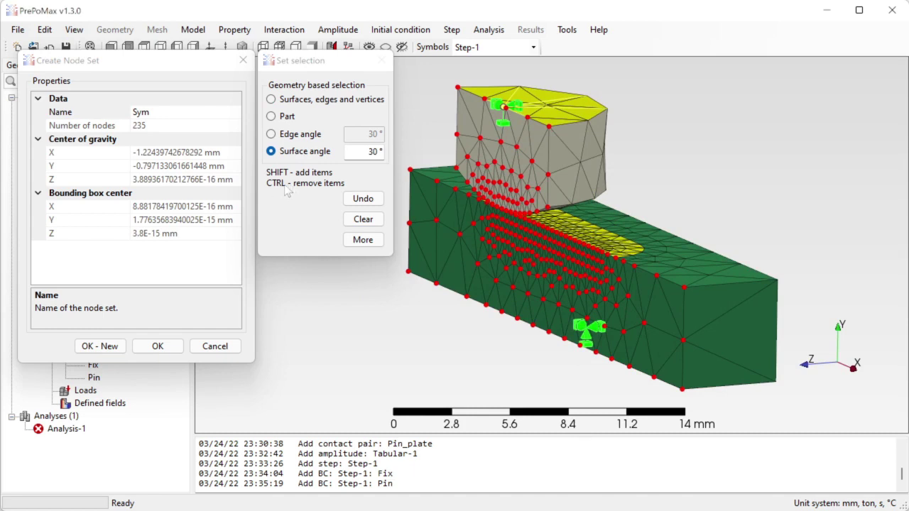
Remove the nodes on the pin's top surface from the Sym node set and save the set.
{"action": "scroll", "coordinate": [493, 84], "scroll_direction": "up", "scroll_amount": 3}
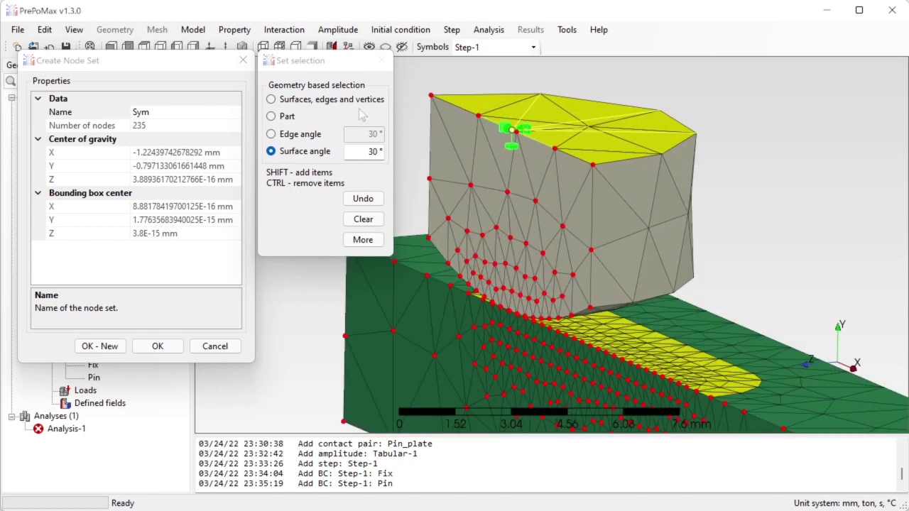
{"action": "left_click", "coordinate": [335, 101]}
{"action": "left_click", "coordinate": [466, 115], "text": "ctrl"}
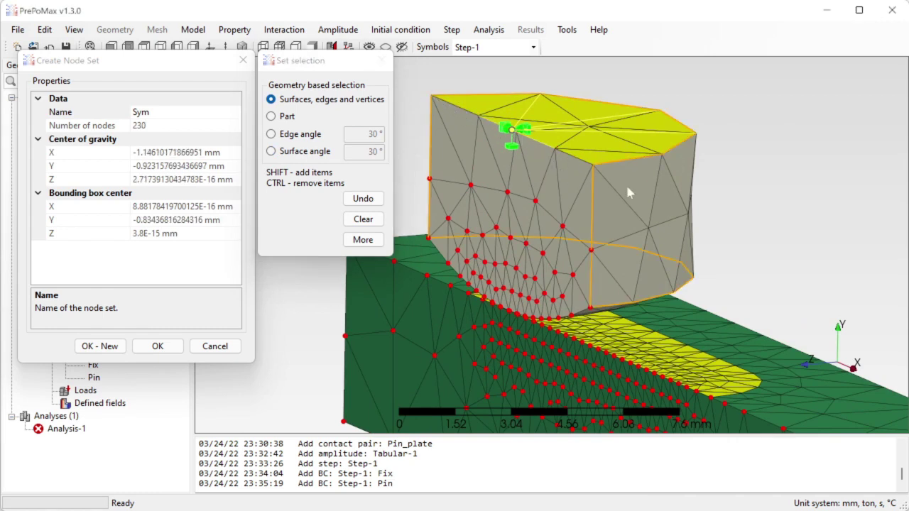
{"action": "scroll", "coordinate": [626, 183], "scroll_direction": "down", "scroll_amount": 3}
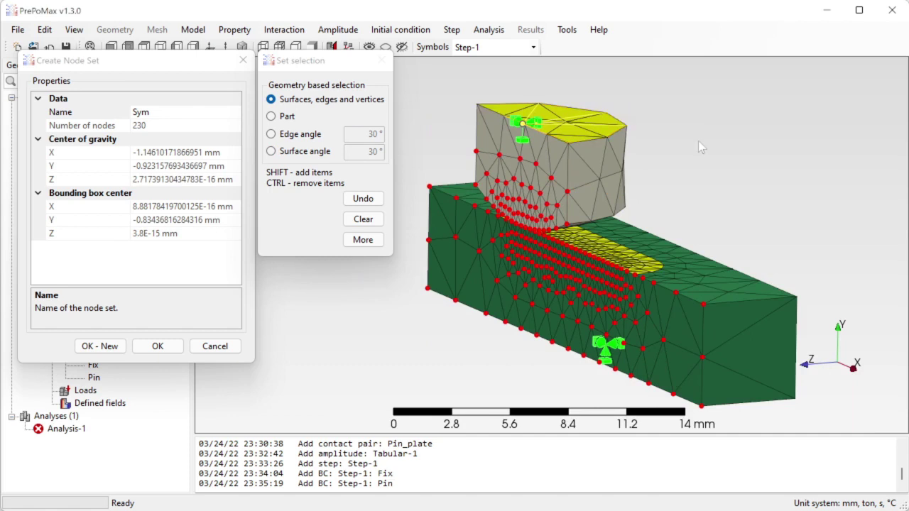
{"action": "scroll", "coordinate": [680, 131], "scroll_direction": "down", "scroll_amount": 1}
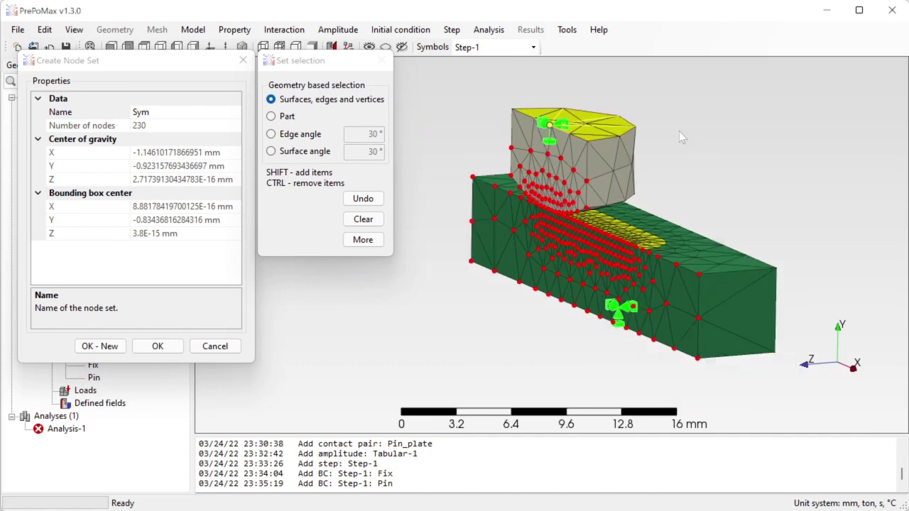
{"action": "left_click", "coordinate": [156, 348]}
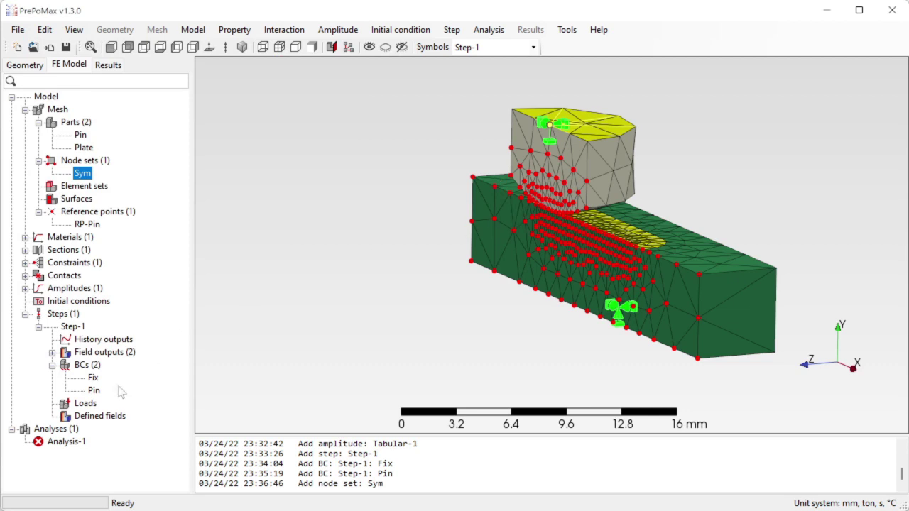
Add a displacement/rotation boundary condition to Step-1 and name it Sym.
{"action": "double_click", "coordinate": [90, 368]}
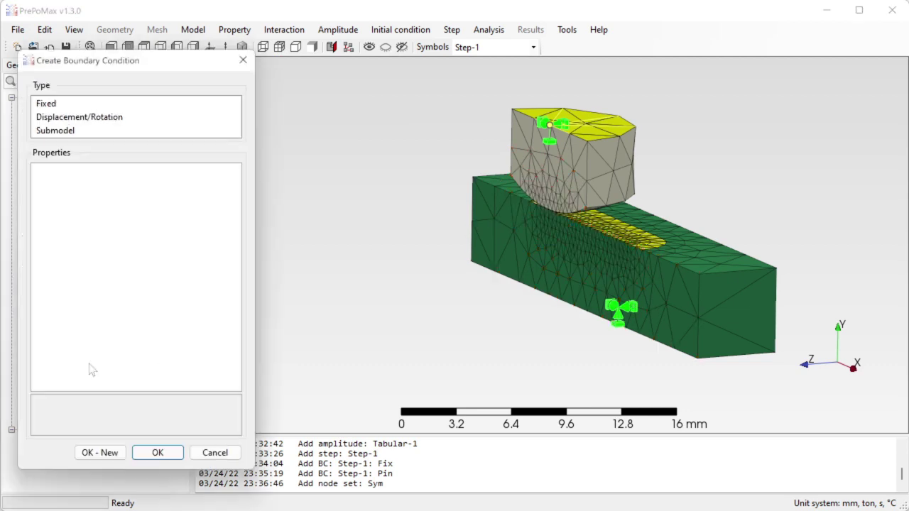
{"action": "left_click", "coordinate": [92, 120]}
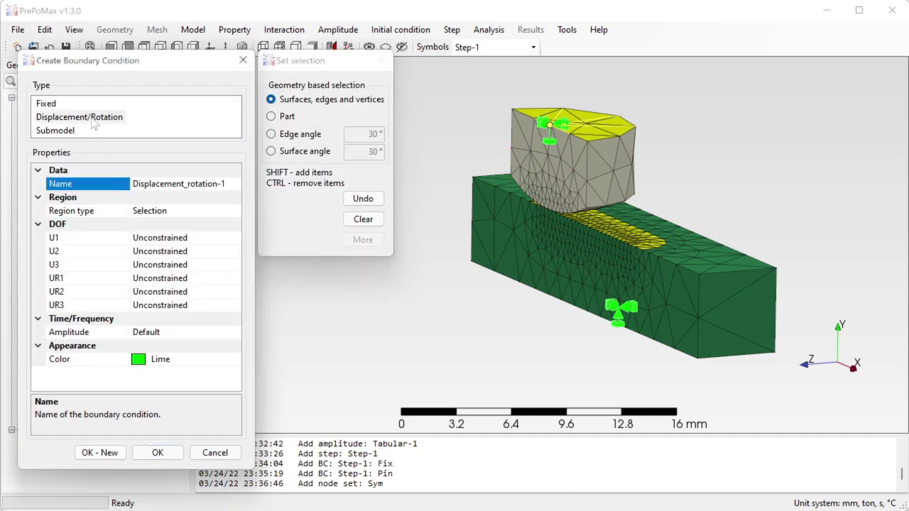
{"action": "left_click", "coordinate": [231, 184]}
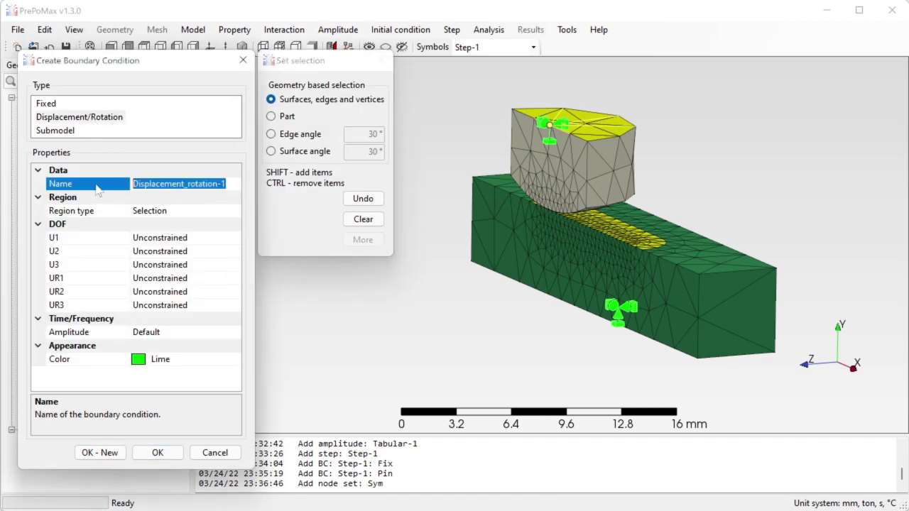
{"action": "type", "text": "Sym"}
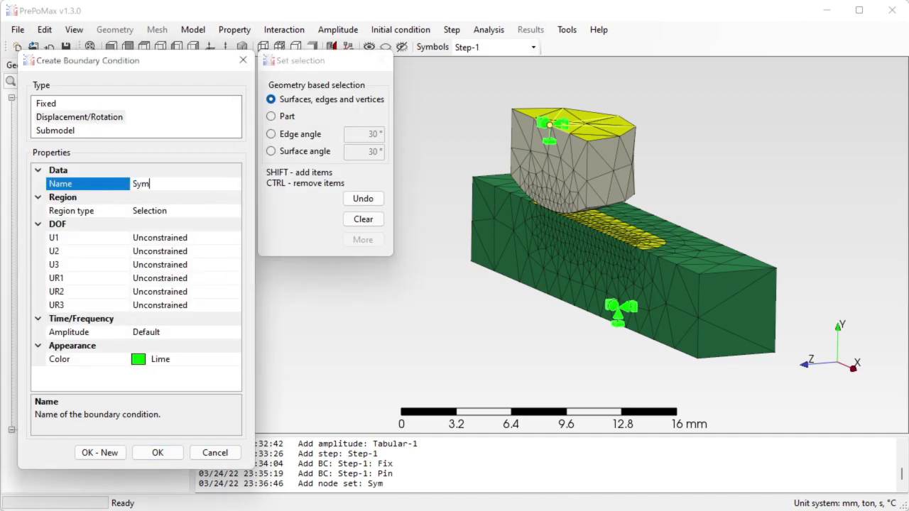
Set the Sym boundary condition's region type to Node set name, using the node set Sym.
{"action": "left_click", "coordinate": [185, 211]}
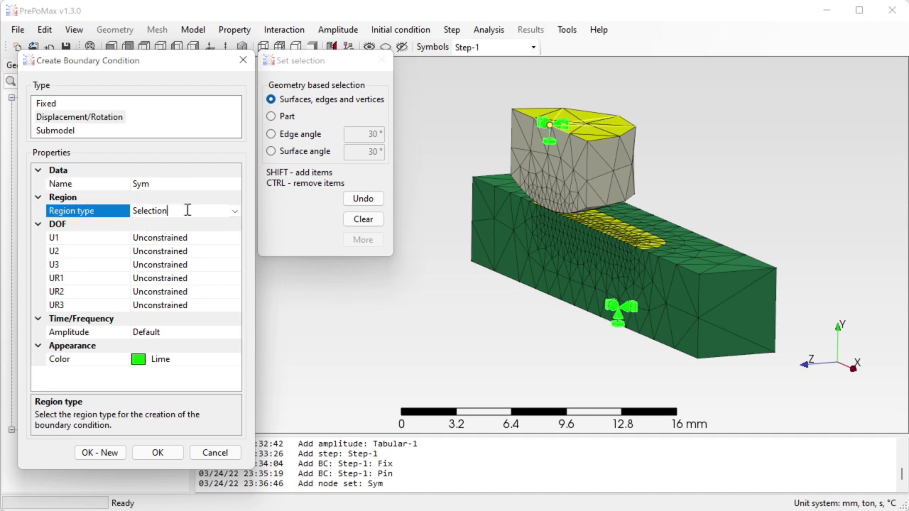
{"action": "left_click", "coordinate": [230, 211]}
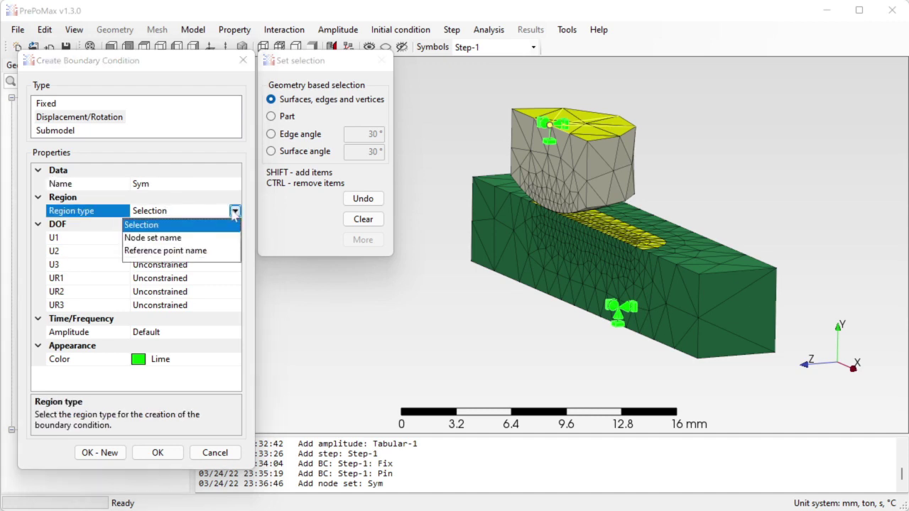
{"action": "left_click", "coordinate": [158, 238]}
{"action": "left_click", "coordinate": [164, 225]}
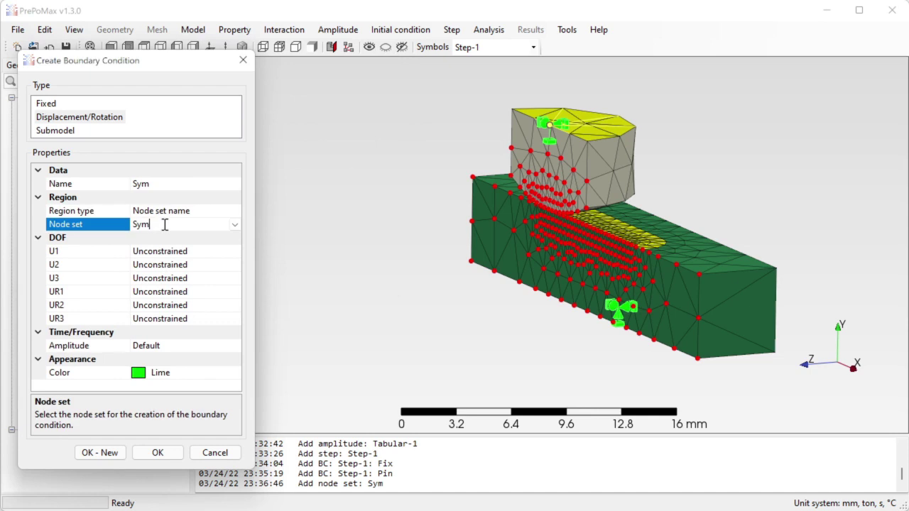
Set displacement U3 to 0 mm, leave the other directions unconstrained, and save the Sym boundary condition.
{"action": "middle_click_drag", "start_coordinate": [575, 335], "coordinate": [537, 334]}
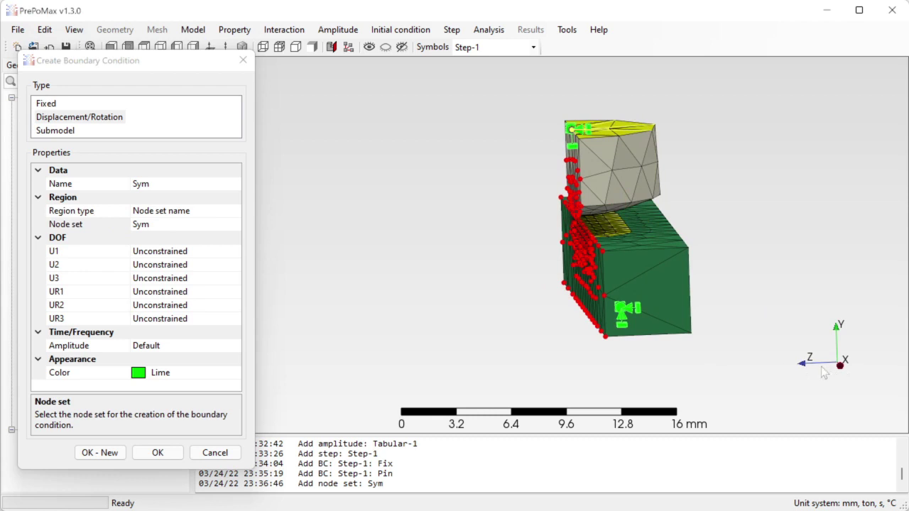
{"action": "left_click", "coordinate": [224, 277]}
{"action": "left_click", "coordinate": [235, 279]}
{"action": "left_click", "coordinate": [146, 319]}
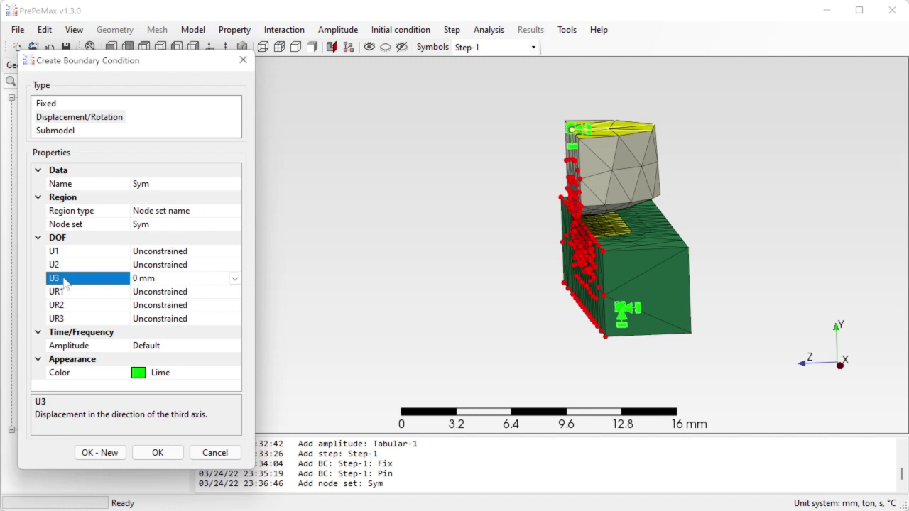
{"action": "left_click", "coordinate": [153, 455]}
Hide the Sym boundary condition's symbols in the model view.
{"action": "middle_click_drag", "start_coordinate": [495, 336], "coordinate": [716, 252]}
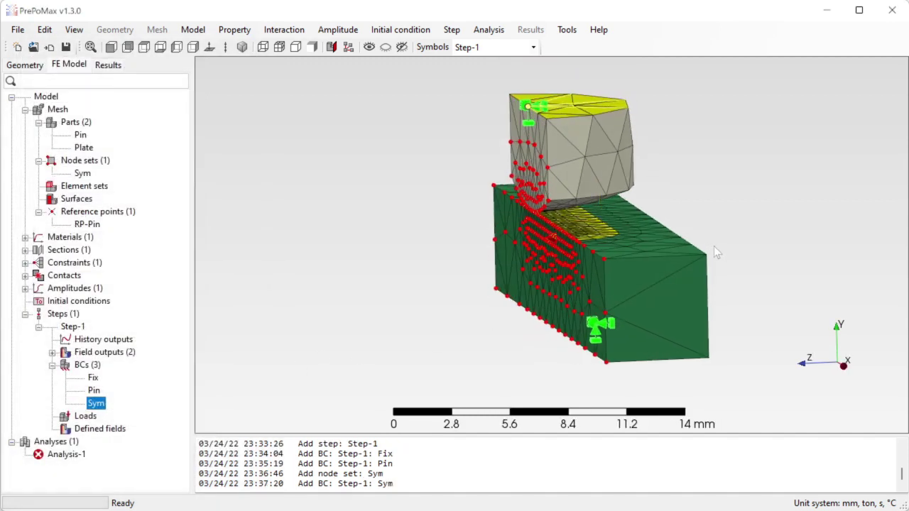
{"action": "right_click", "coordinate": [101, 407]}
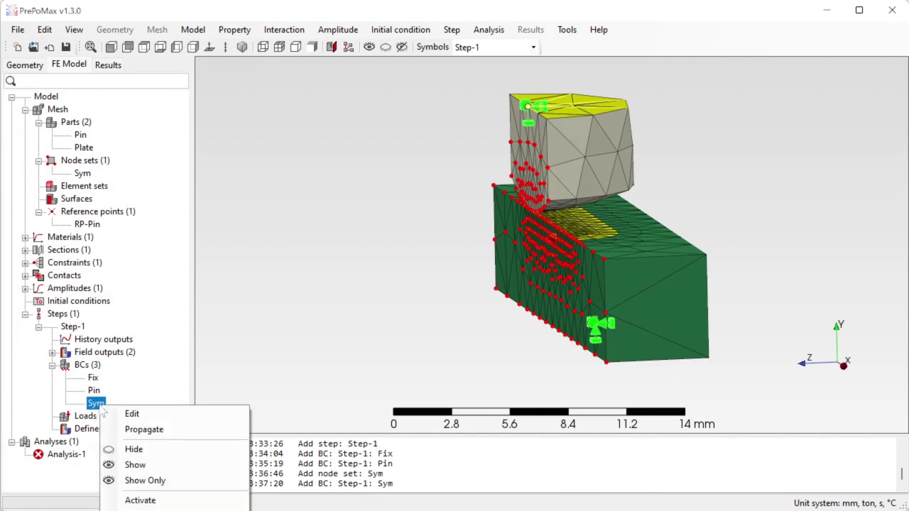
{"action": "left_click", "coordinate": [134, 449]}
{"action": "middle_click_drag", "start_coordinate": [386, 220], "coordinate": [410, 221]}
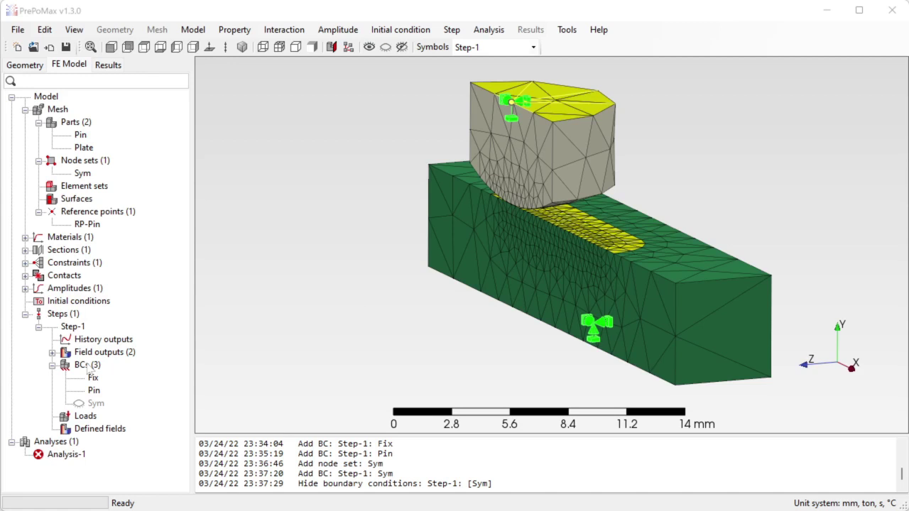
Add a concentrated force load to Step-1 and name it Force.
{"action": "double_click", "coordinate": [86, 416]}
{"action": "left_click_drag", "start_coordinate": [146, 64], "coordinate": [255, 54]}
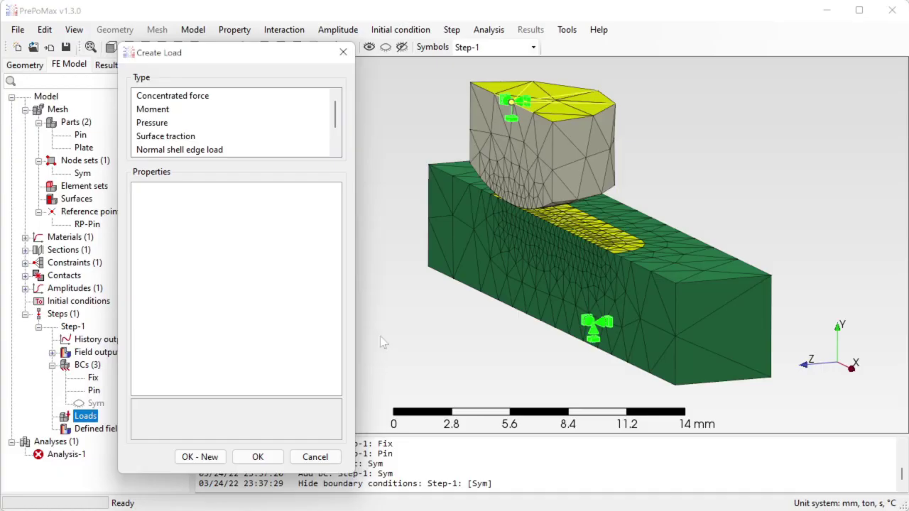
{"action": "left_click", "coordinate": [181, 98]}
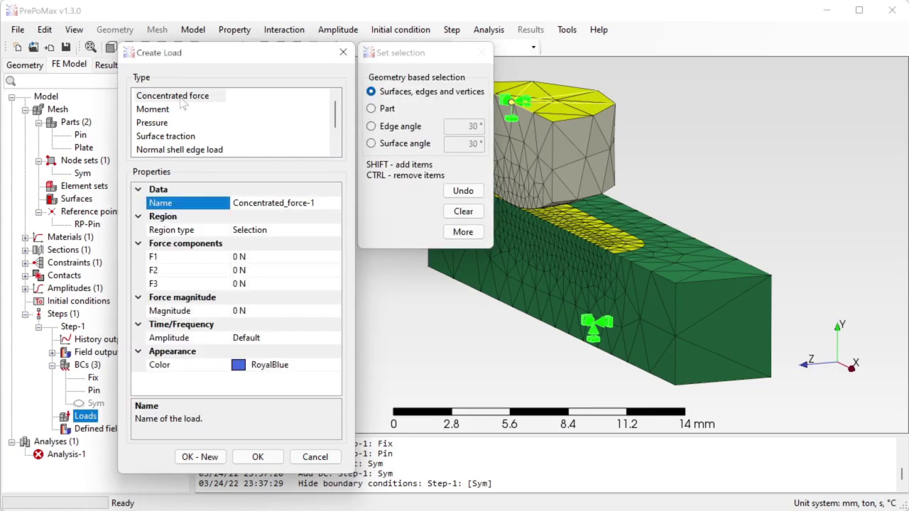
{"action": "left_click", "coordinate": [318, 203]}
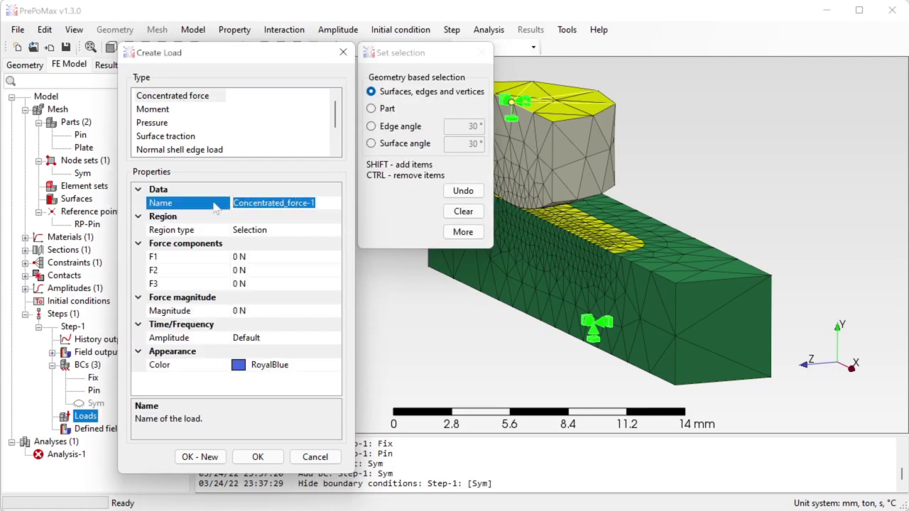
{"action": "type", "text": "Force"}
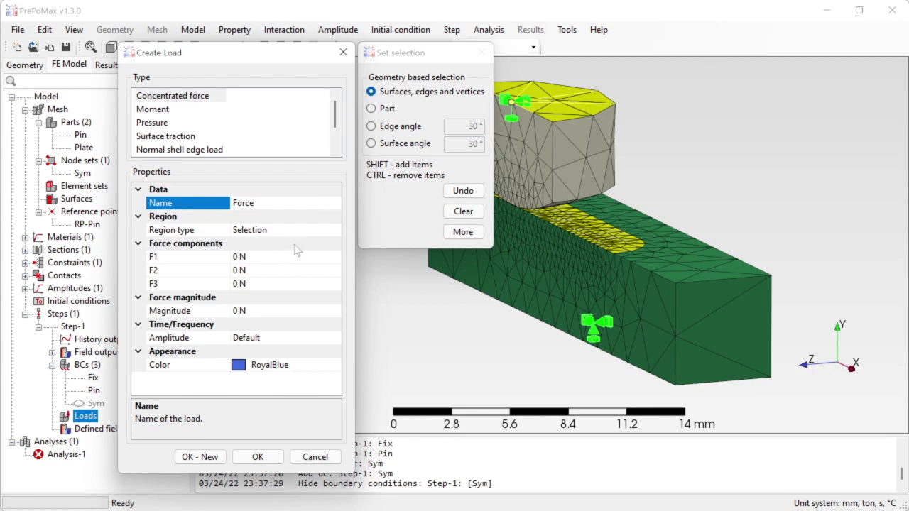
Set the Force load's region type to Reference point name, using the reference point RP-Pin.
{"action": "left_click", "coordinate": [312, 230]}
{"action": "left_click", "coordinate": [335, 230]}
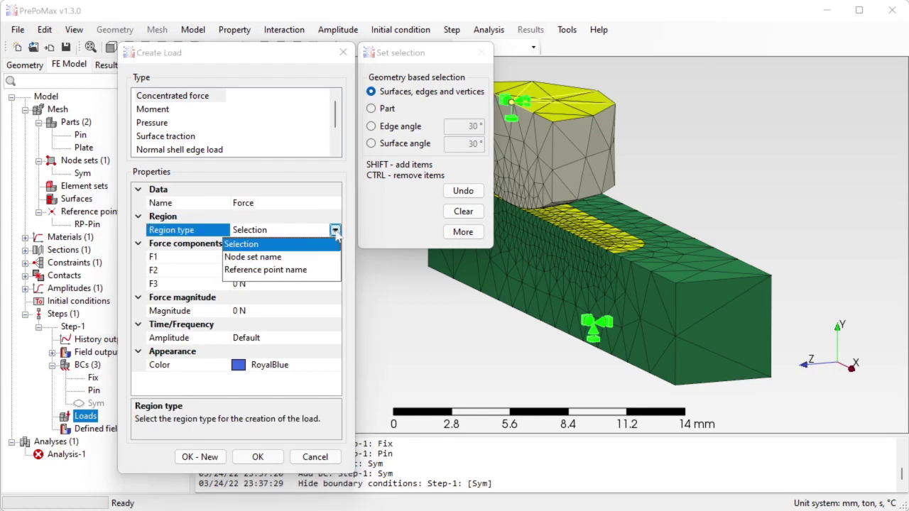
{"action": "left_click", "coordinate": [272, 271]}
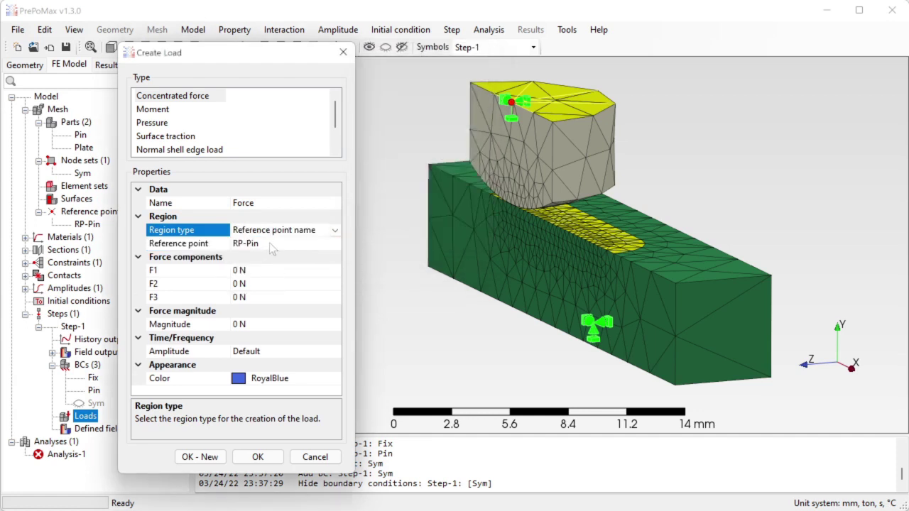
{"action": "left_click", "coordinate": [270, 244]}
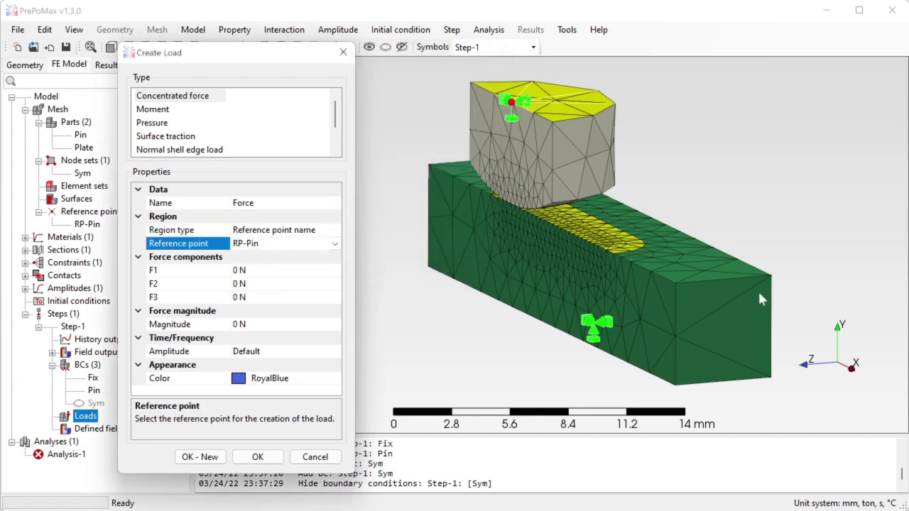
Set the force component F2 to -100 N and save the Force load.
{"action": "left_click", "coordinate": [250, 284]}
{"action": "type", "text": "-100"}
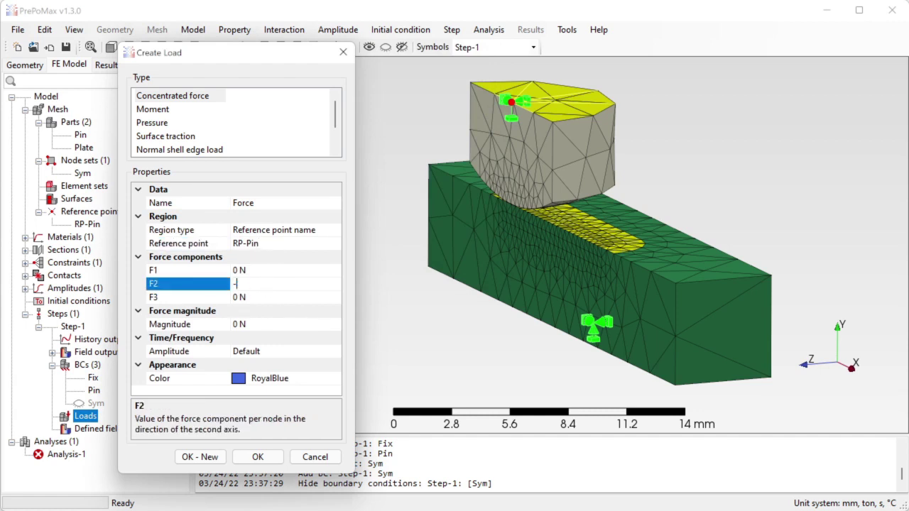
{"action": "key", "text": "Return"}
{"action": "left_click", "coordinate": [258, 457]}
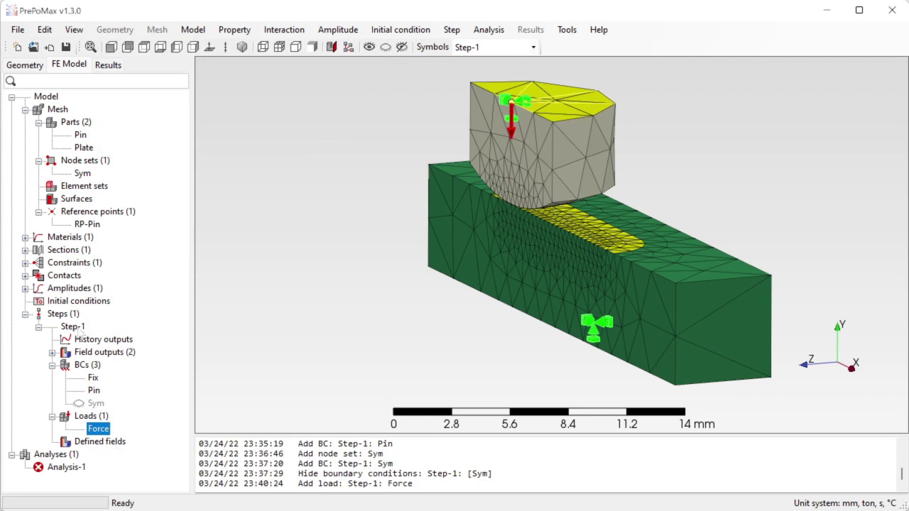
Collapse the BCs, Loads and Mesh branches of the model tree.
{"action": "left_click", "coordinate": [52, 365]}
{"action": "left_click", "coordinate": [52, 378]}
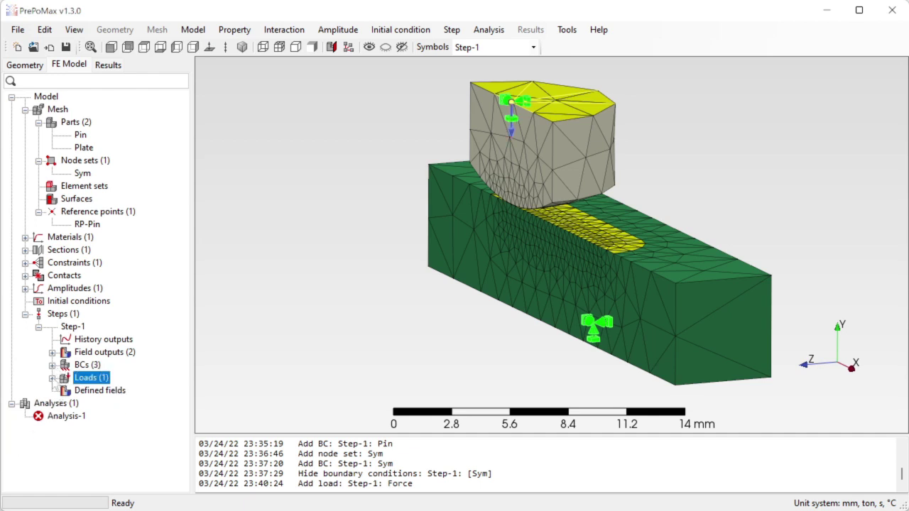
{"action": "left_click", "coordinate": [25, 109]}
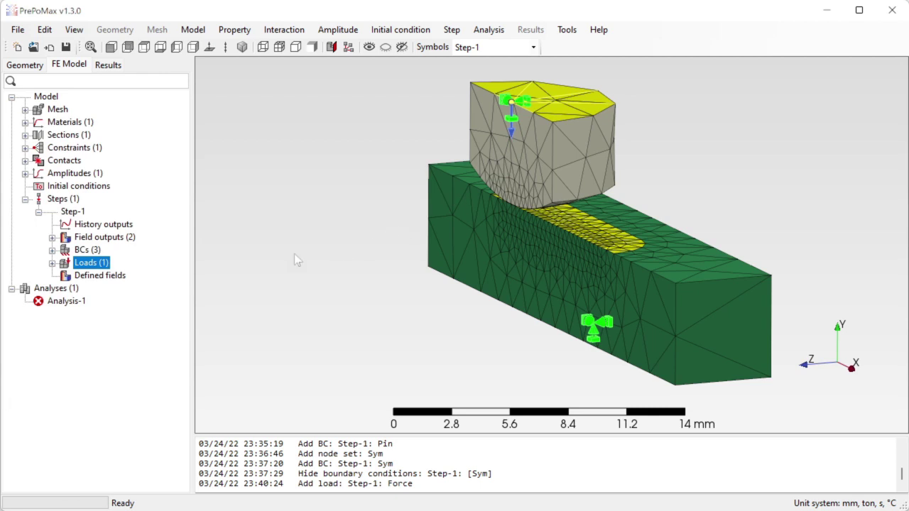
Run Analysis-1, open its results and move the maximum value label clear of the model.
{"action": "right_click", "coordinate": [65, 303]}
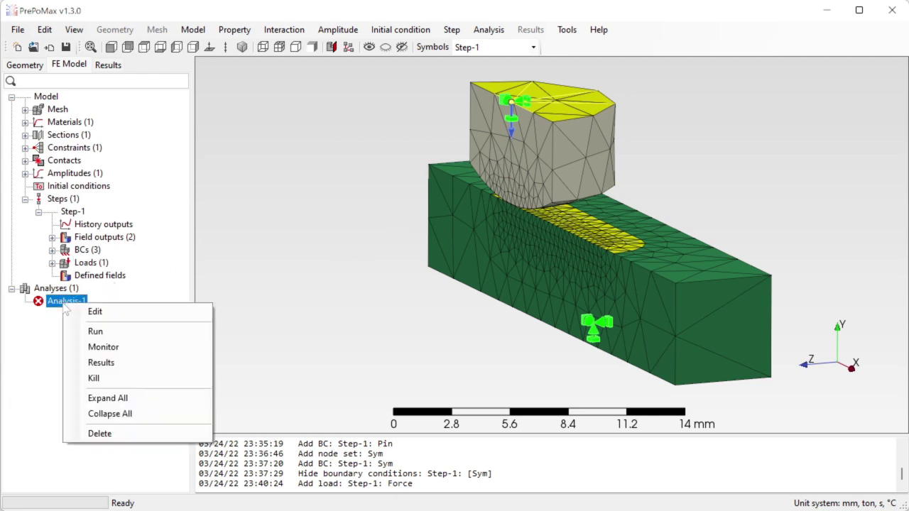
{"action": "left_click", "coordinate": [100, 332]}
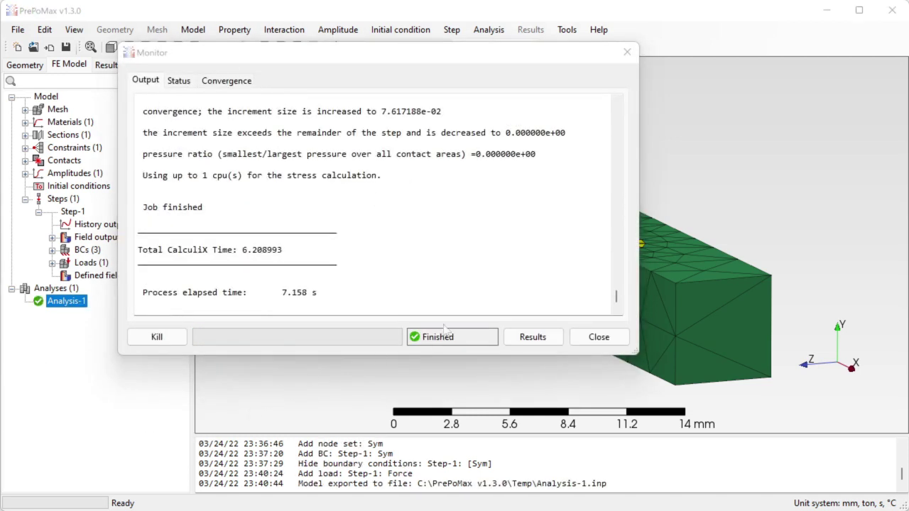
{"action": "left_click", "coordinate": [533, 339]}
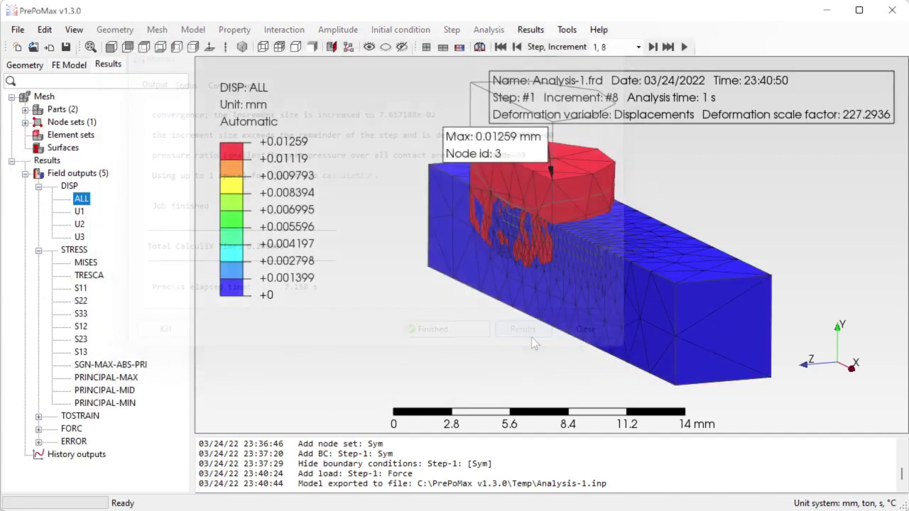
{"action": "scroll", "coordinate": [470, 318], "scroll_direction": "down", "scroll_amount": 2}
{"action": "scroll", "coordinate": [540, 235], "scroll_direction": "up", "scroll_amount": 1}
{"action": "left_click_drag", "start_coordinate": [513, 204], "coordinate": [728, 200]}
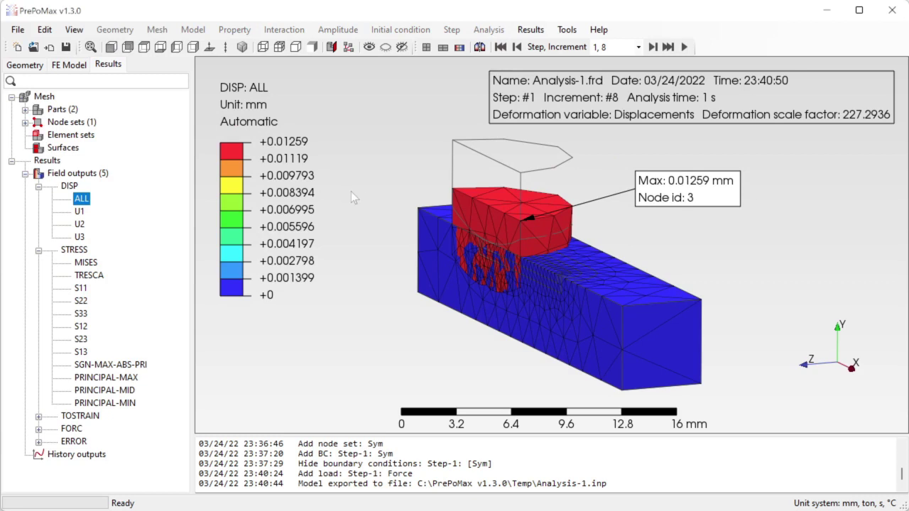
Set the deformation scale factor to True scale in the post-processing settings.
{"action": "double_click", "coordinate": [240, 202]}
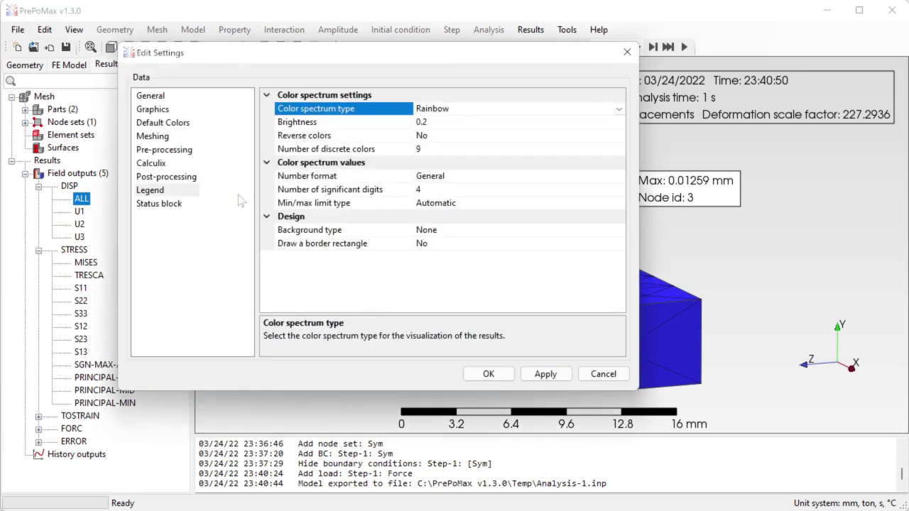
{"action": "left_click", "coordinate": [178, 177]}
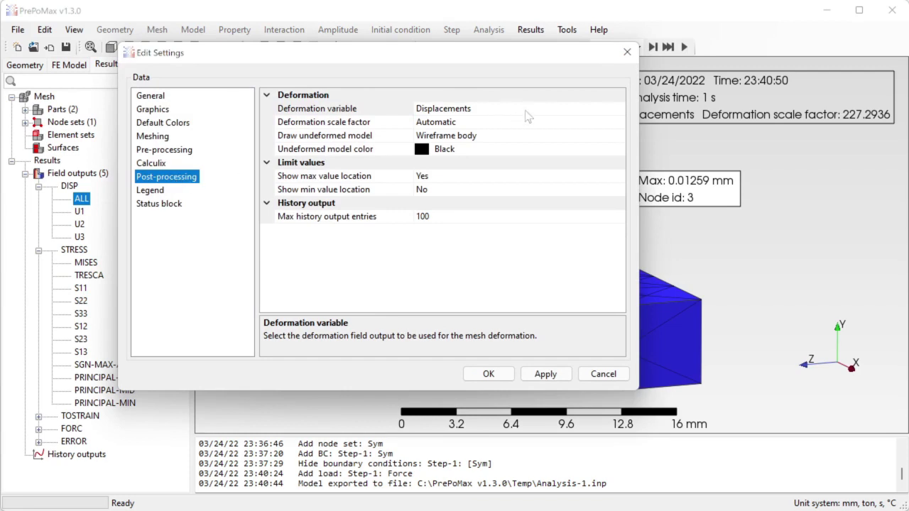
{"action": "left_click_drag", "start_coordinate": [512, 57], "coordinate": [466, 58]}
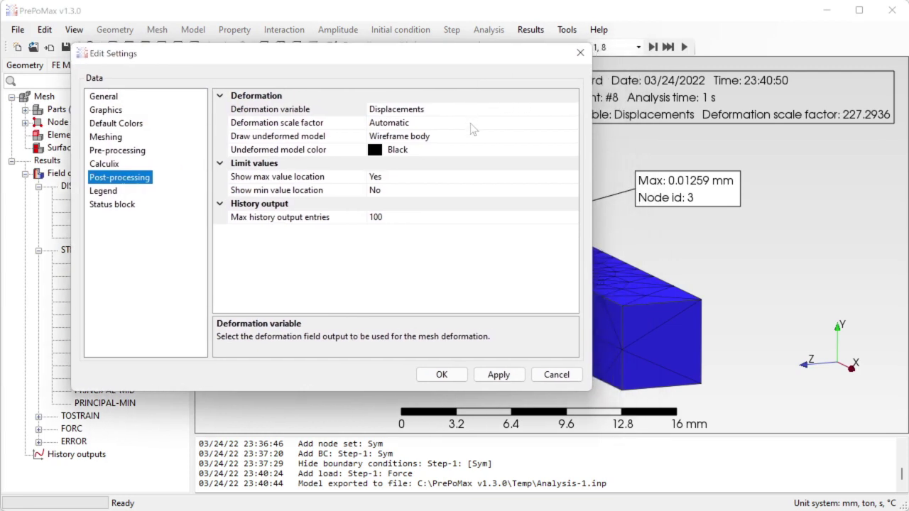
{"action": "left_click", "coordinate": [473, 124]}
{"action": "left_click", "coordinate": [572, 124]}
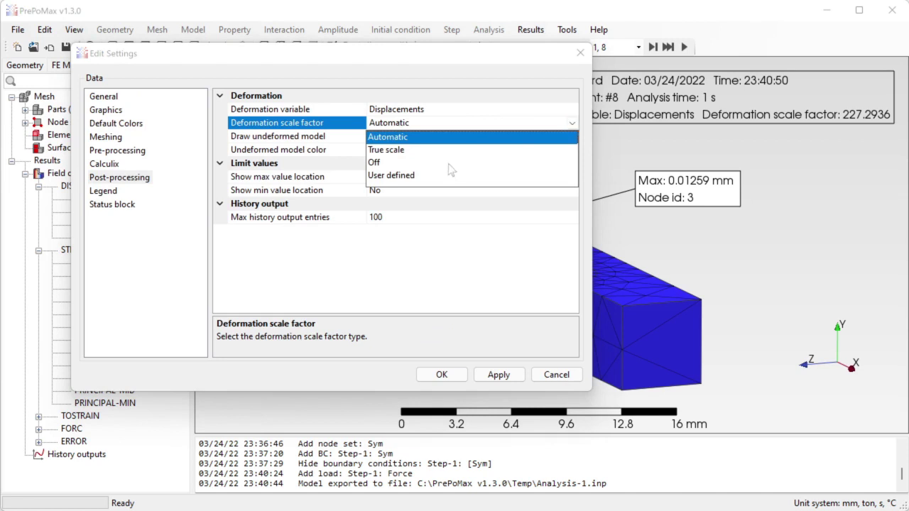
{"action": "left_click", "coordinate": [406, 150]}
Set Draw undeformed model to None, turn off the maximum value location, and apply the post-processing settings.
{"action": "left_click", "coordinate": [440, 137]}
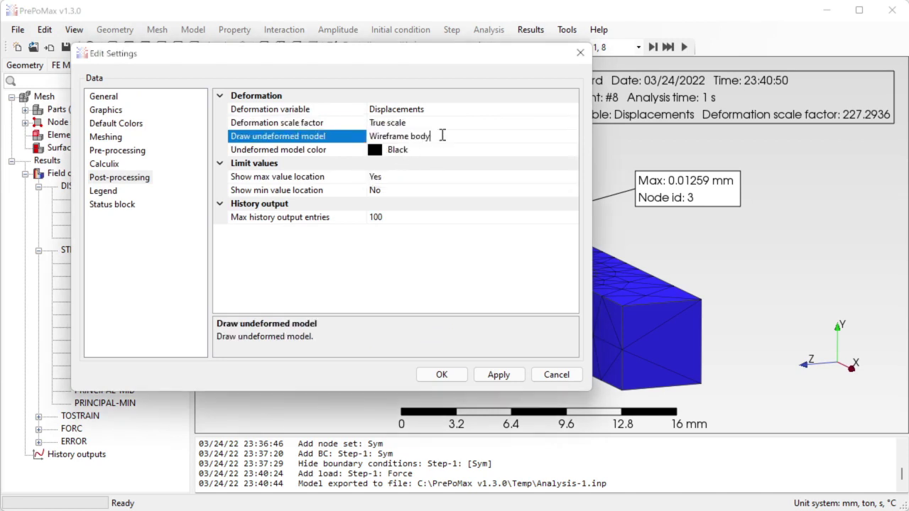
{"action": "left_click", "coordinate": [572, 137]}
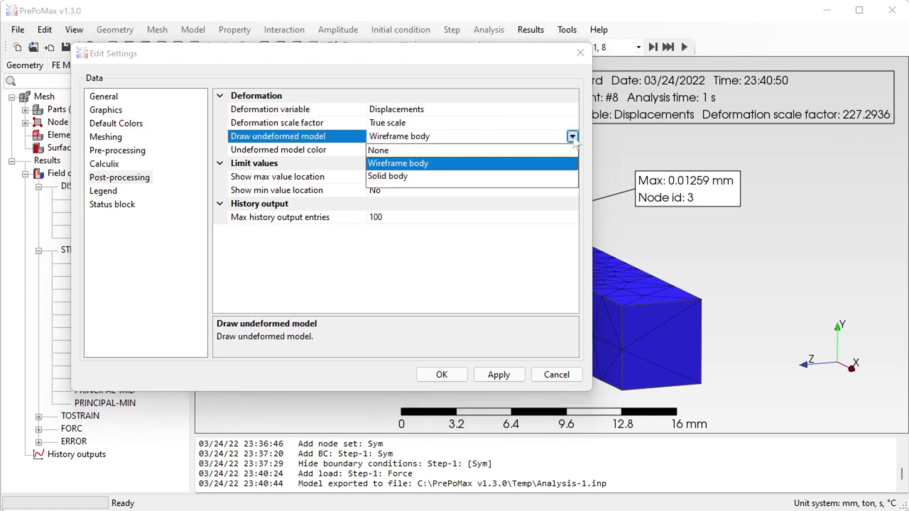
{"action": "left_click", "coordinate": [401, 151]}
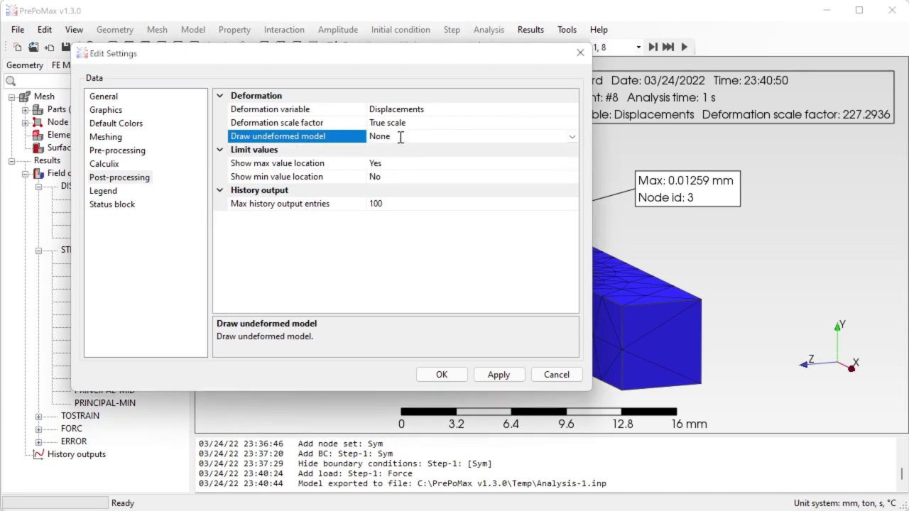
{"action": "double_click", "coordinate": [390, 164]}
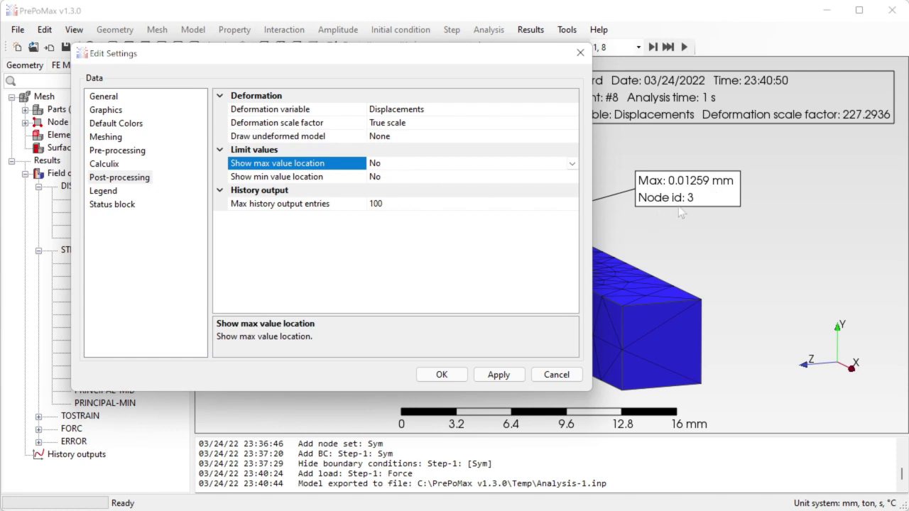
{"action": "left_click", "coordinate": [498, 374]}
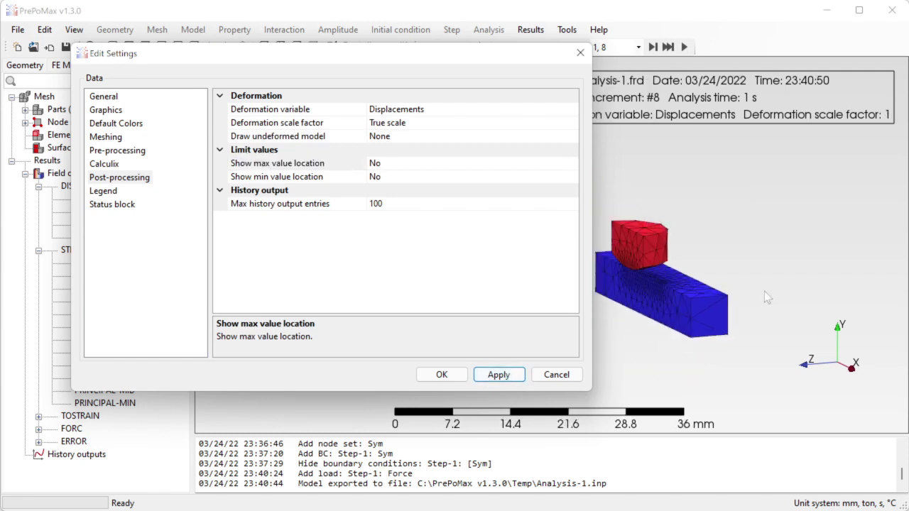
{"action": "left_click", "coordinate": [442, 375]}
Step through the total displacement results of Step 1 from increment 0 to increment 8.
{"action": "scroll", "coordinate": [771, 281], "scroll_direction": "up", "scroll_amount": 5}
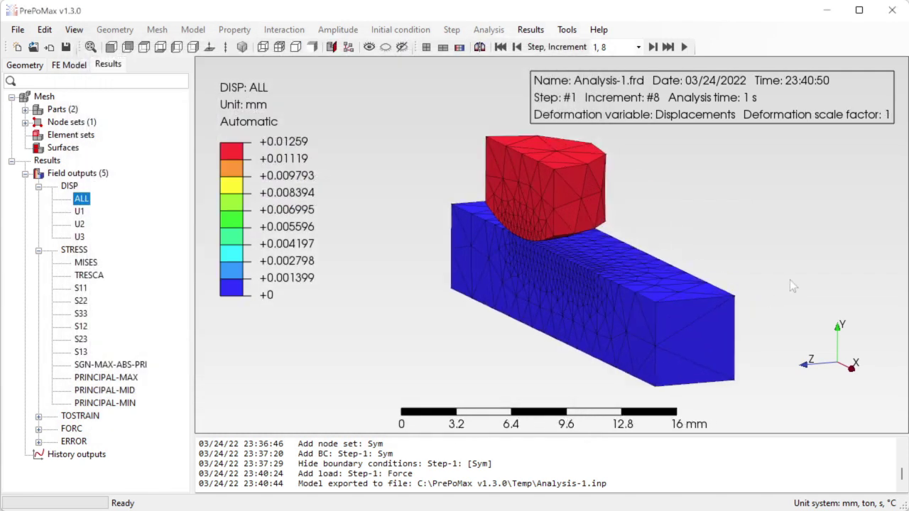
{"action": "scroll", "coordinate": [462, 188], "scroll_direction": "up", "scroll_amount": 1}
{"action": "scroll", "coordinate": [463, 189], "scroll_direction": "down", "scroll_amount": 1}
{"action": "middle_click_drag", "start_coordinate": [553, 231], "coordinate": [577, 231]}
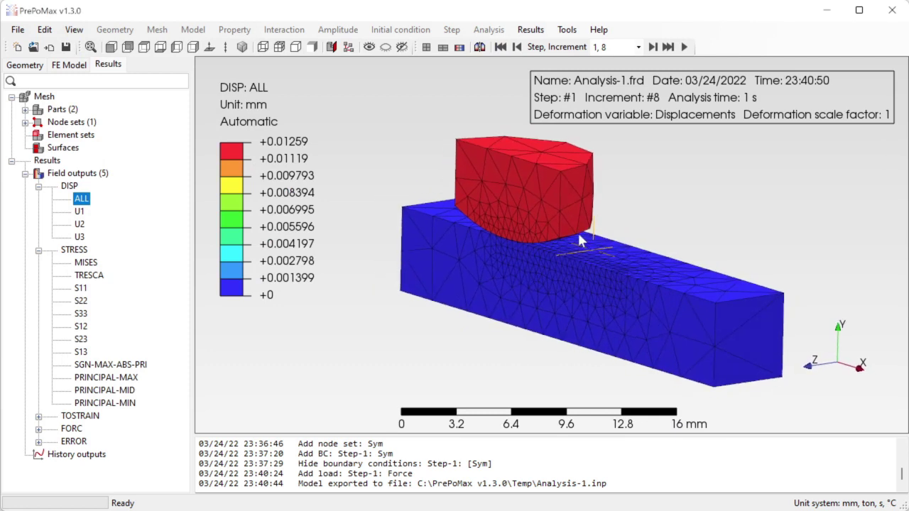
{"action": "left_click", "coordinate": [638, 48]}
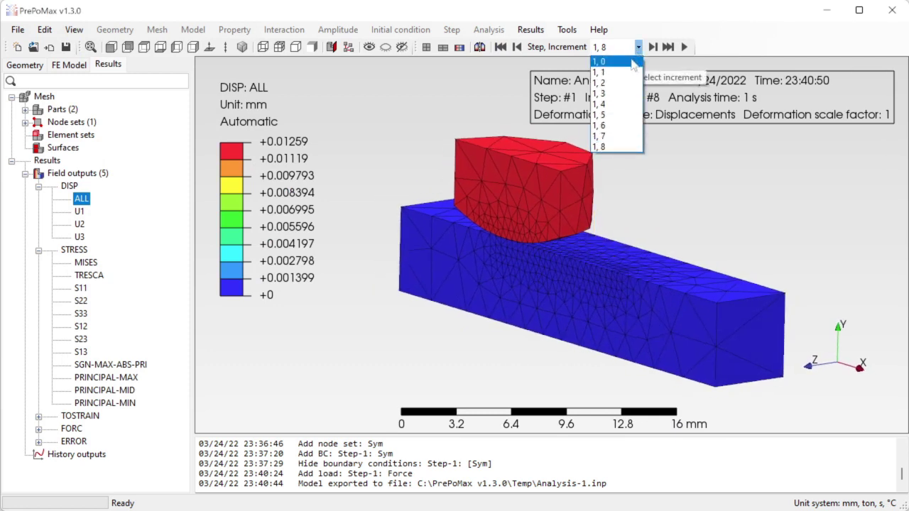
{"action": "left_click", "coordinate": [632, 63]}
{"action": "scroll", "coordinate": [623, 48], "scroll_direction": "down", "scroll_amount": 3}
{"action": "scroll", "coordinate": [623, 49], "scroll_direction": "down", "scroll_amount": 1}
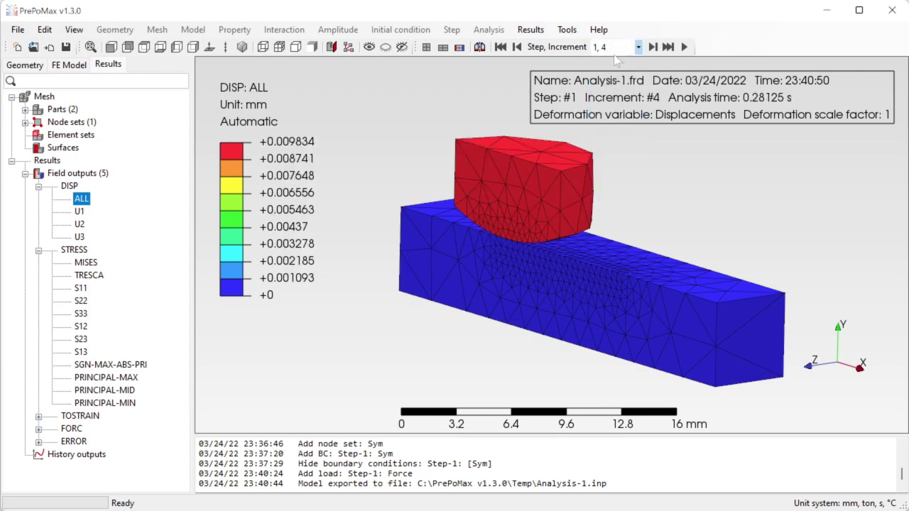
{"action": "scroll", "coordinate": [627, 49], "scroll_direction": "down", "scroll_amount": 2}
{"action": "scroll", "coordinate": [628, 50], "scroll_direction": "down", "scroll_amount": 2}
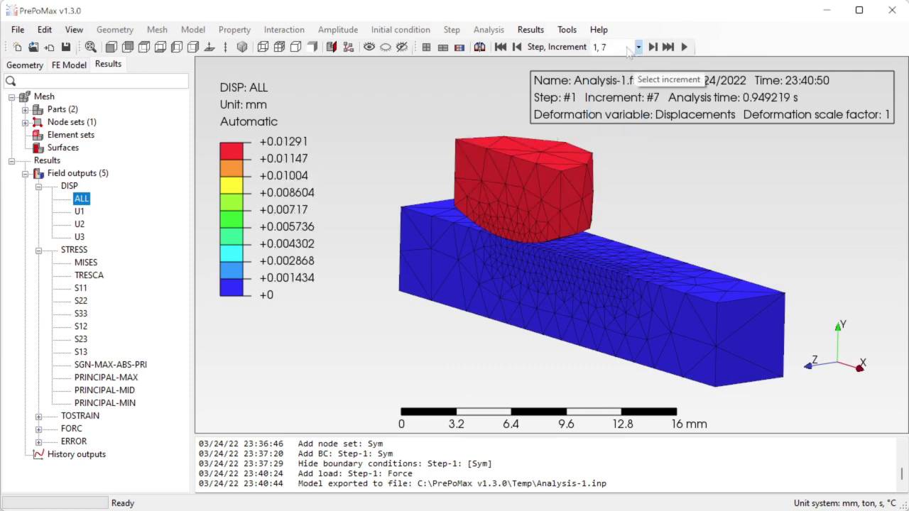
Display the MISES stress and hide the pin to examine the stress distribution in the plate's contact zone.
{"action": "left_click", "coordinate": [87, 263]}
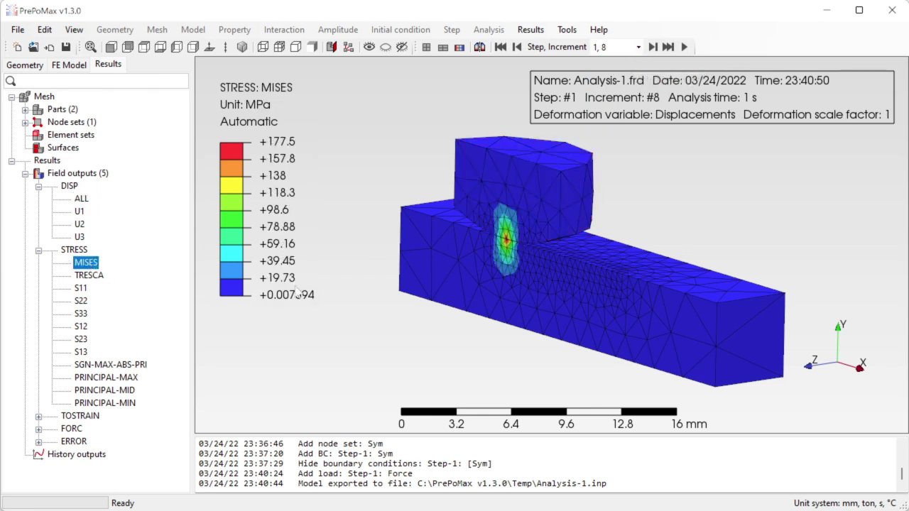
{"action": "left_click_drag", "start_coordinate": [564, 263], "coordinate": [586, 265]}
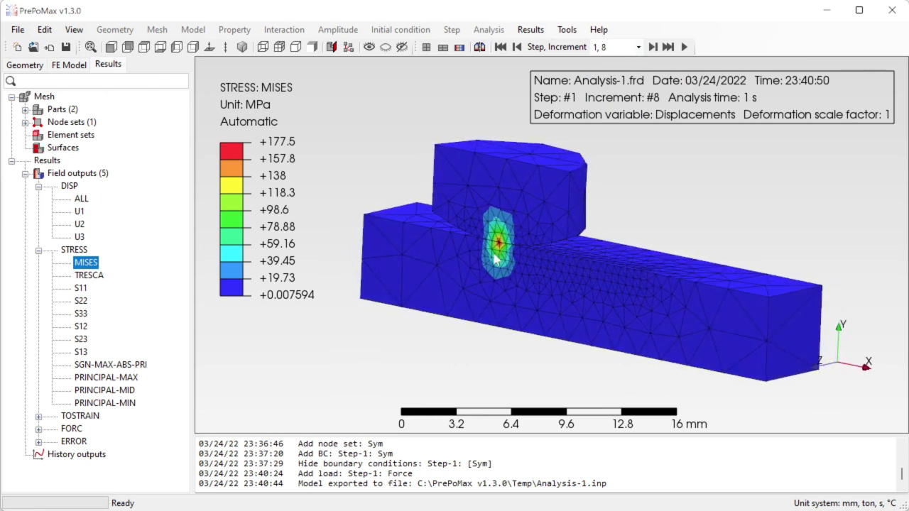
{"action": "right_click", "coordinate": [528, 191]}
{"action": "left_click", "coordinate": [579, 219]}
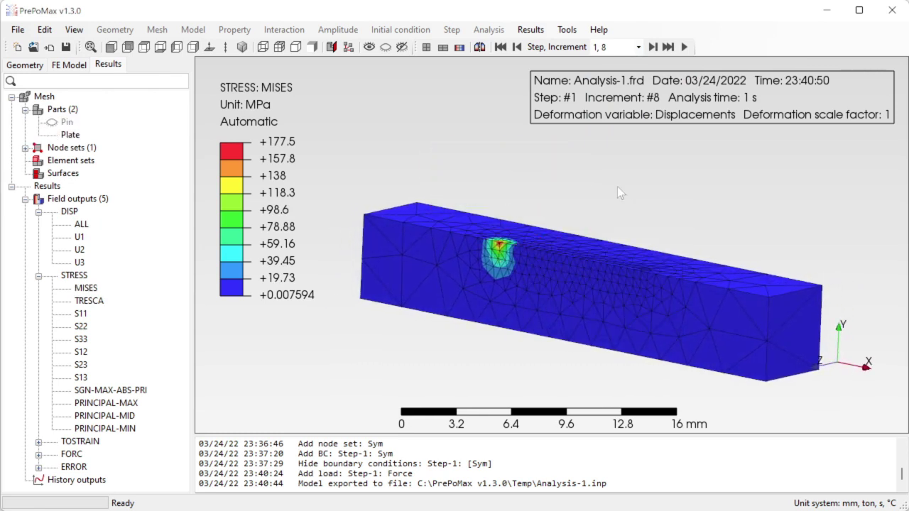
{"action": "scroll", "coordinate": [577, 241], "scroll_direction": "up", "scroll_amount": 5}
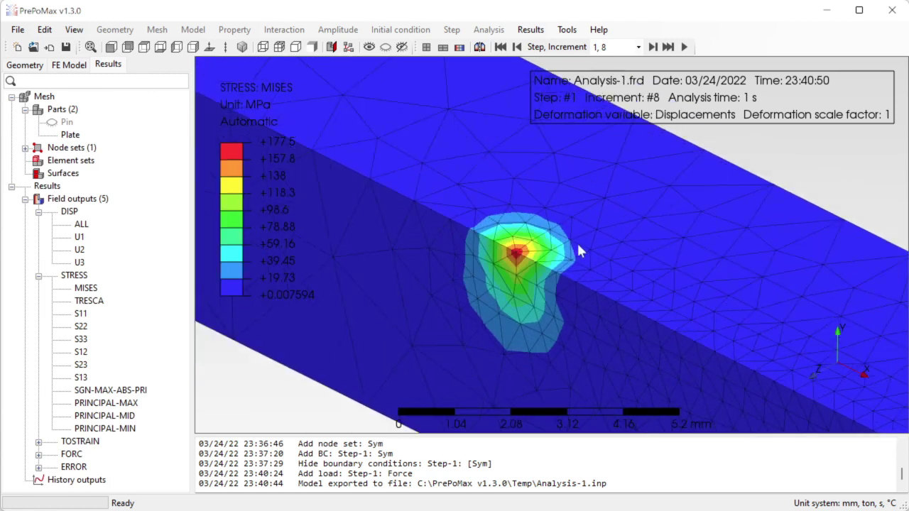
{"action": "scroll", "coordinate": [577, 241], "scroll_direction": "down", "scroll_amount": 1}
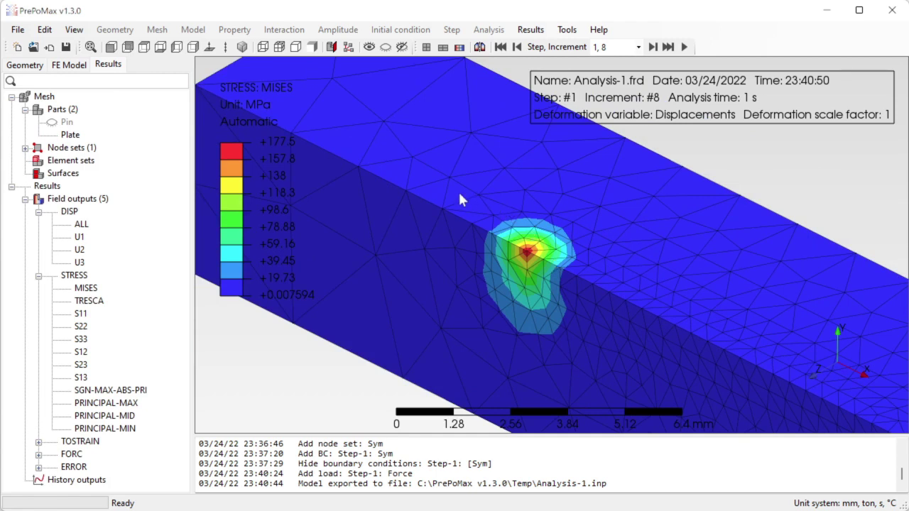
{"action": "scroll", "coordinate": [460, 195], "scroll_direction": "down", "scroll_amount": 5}
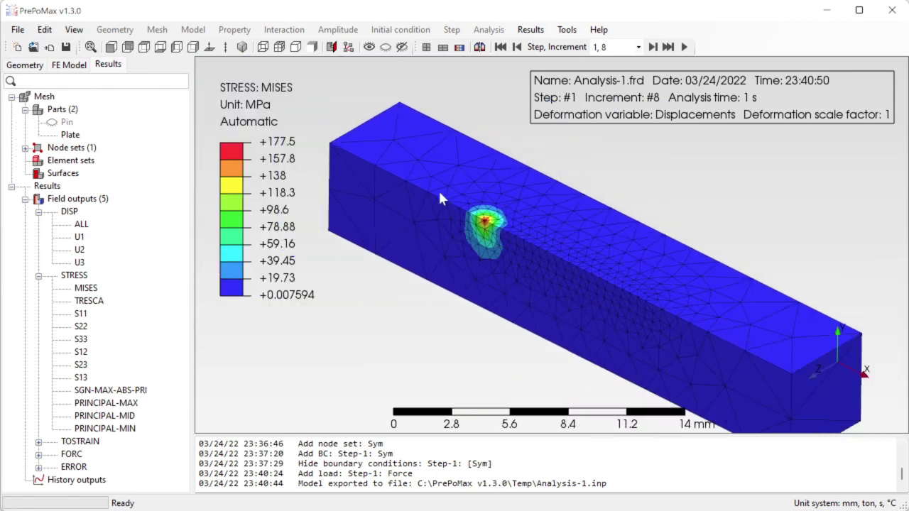
{"action": "middle_click_drag", "start_coordinate": [427, 203], "coordinate": [417, 182]}
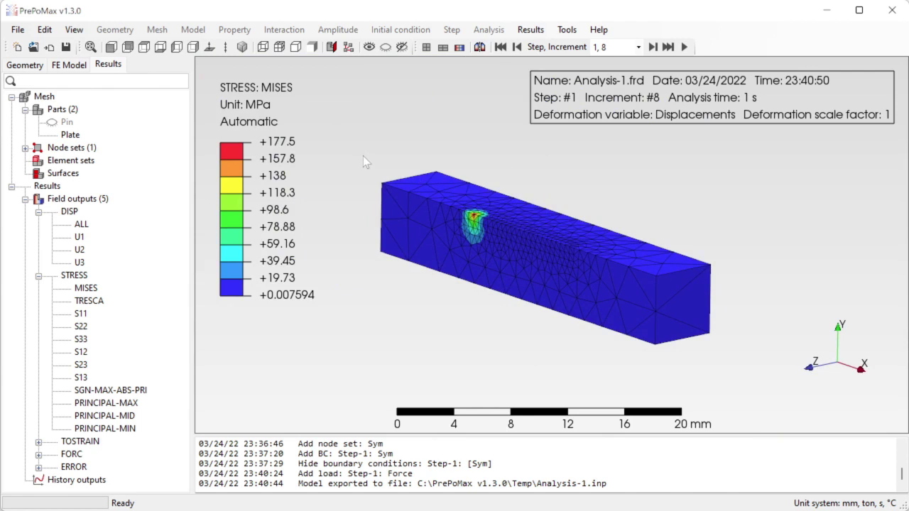
Show all result parts again and return to the FE model.
{"action": "left_click", "coordinate": [368, 47]}
{"action": "scroll", "coordinate": [395, 180], "scroll_direction": "up", "scroll_amount": 1}
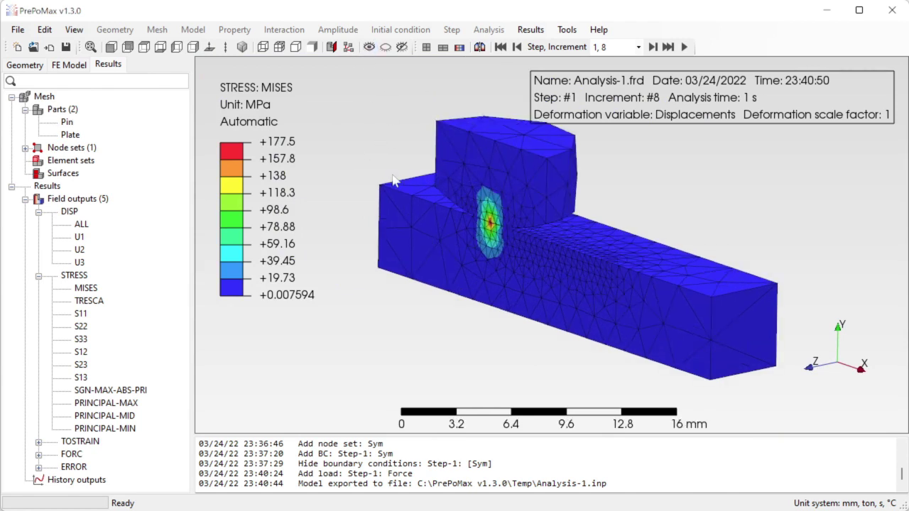
{"action": "left_click", "coordinate": [78, 68]}
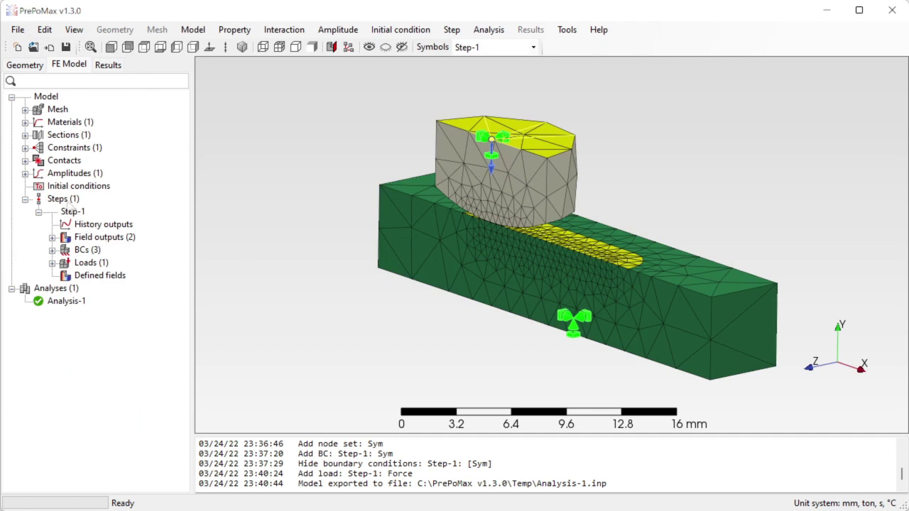
Create a slip wear step named Step-Wear and set its incrementation to Automatic.
{"action": "left_click", "coordinate": [67, 200]}
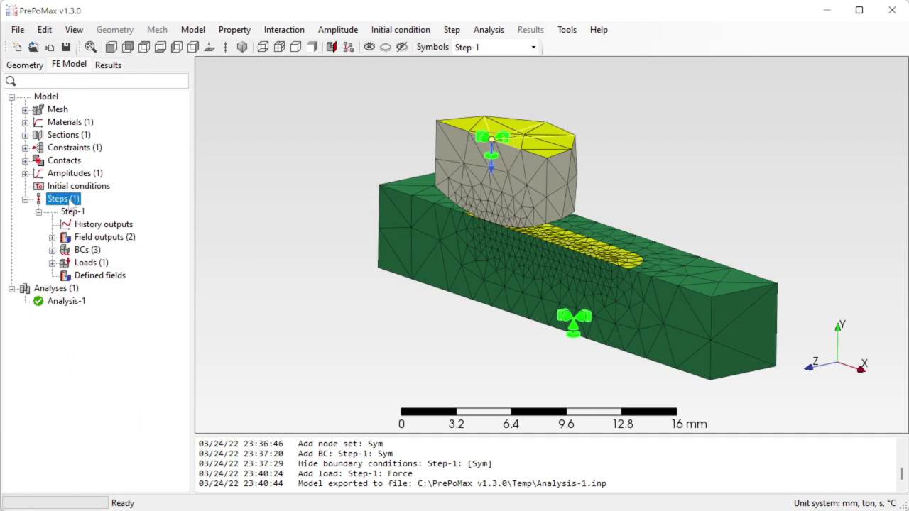
{"action": "double_click", "coordinate": [71, 202]}
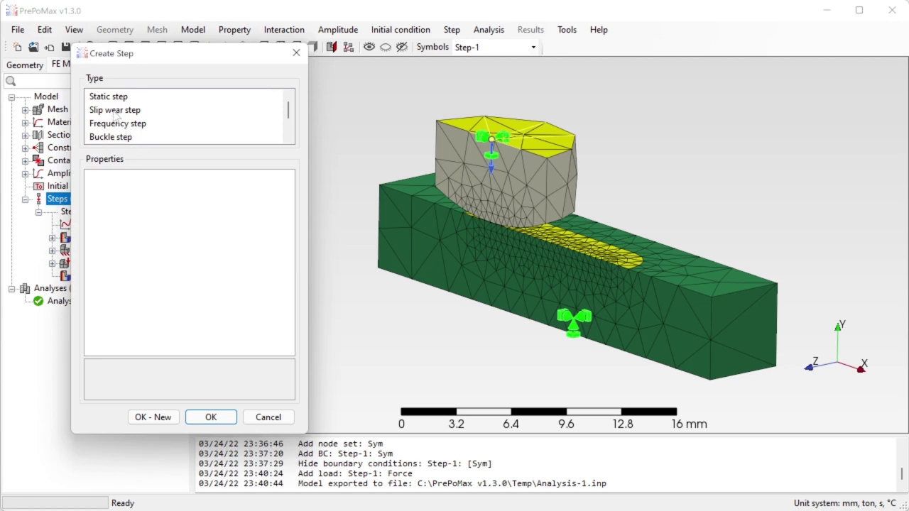
{"action": "left_click", "coordinate": [113, 112]}
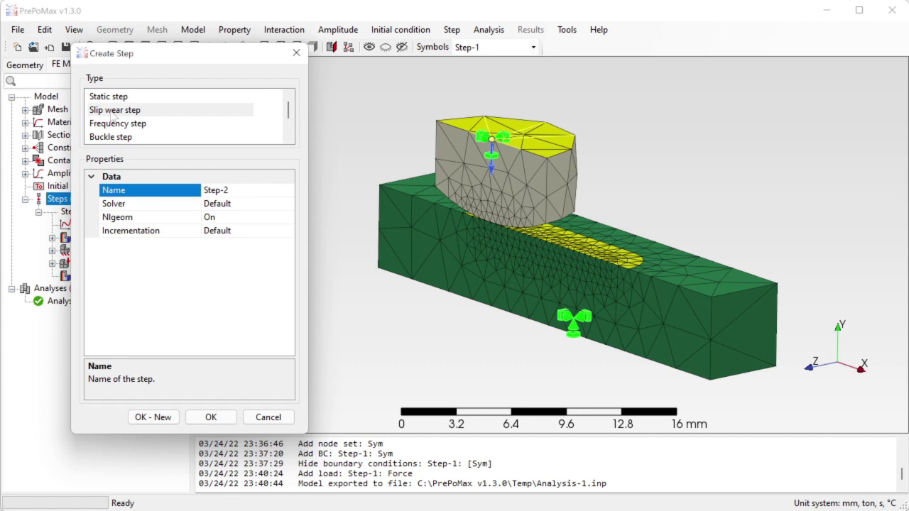
{"action": "left_click", "coordinate": [243, 188]}
{"action": "key", "text": "BackSpace"}
{"action": "type", "text": "Wear"}
{"action": "double_click", "coordinate": [254, 231]}
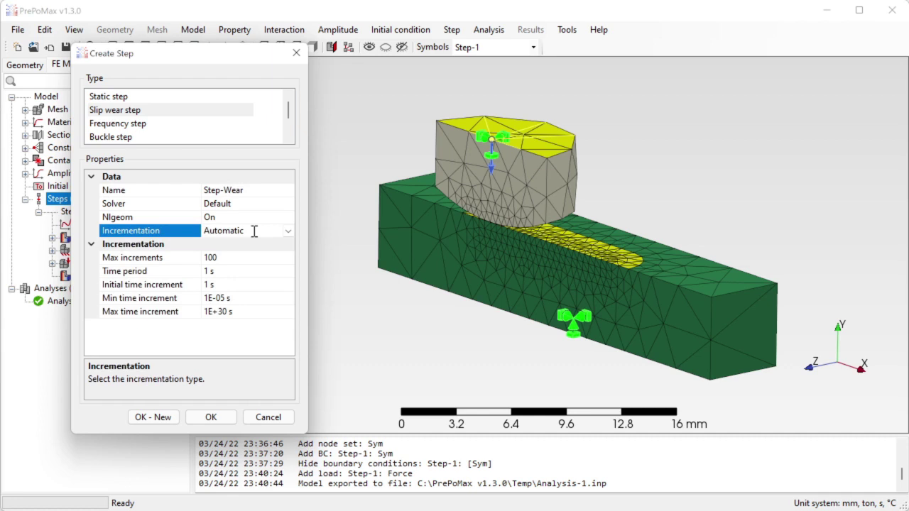
Set the wear step's maximum time increment to 0.02 s and add the step to the model.
{"action": "scroll", "coordinate": [518, 224], "scroll_direction": "up", "scroll_amount": 2}
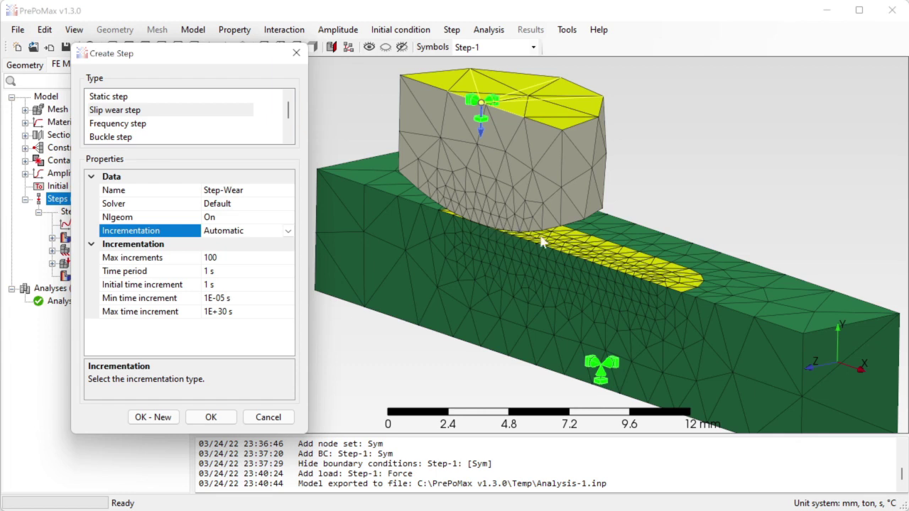
{"action": "scroll", "coordinate": [541, 242], "scroll_direction": "up", "scroll_amount": 4}
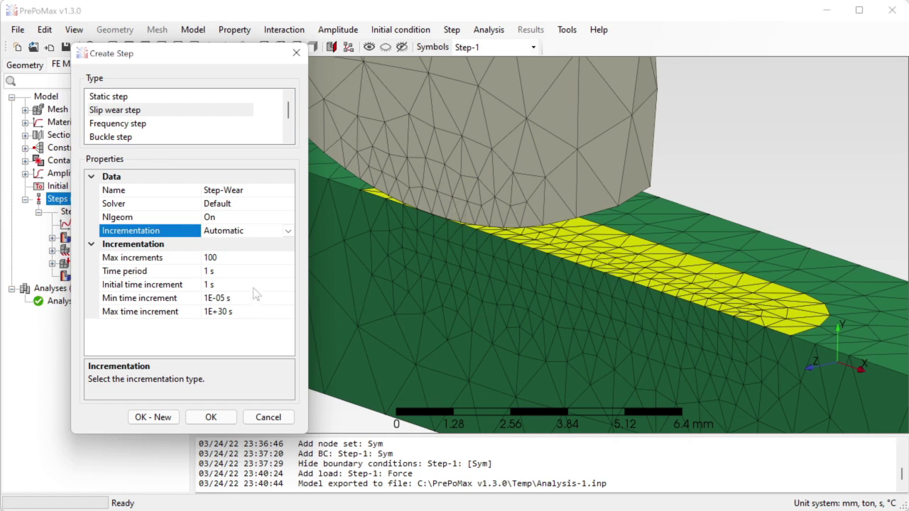
{"action": "left_click", "coordinate": [246, 312]}
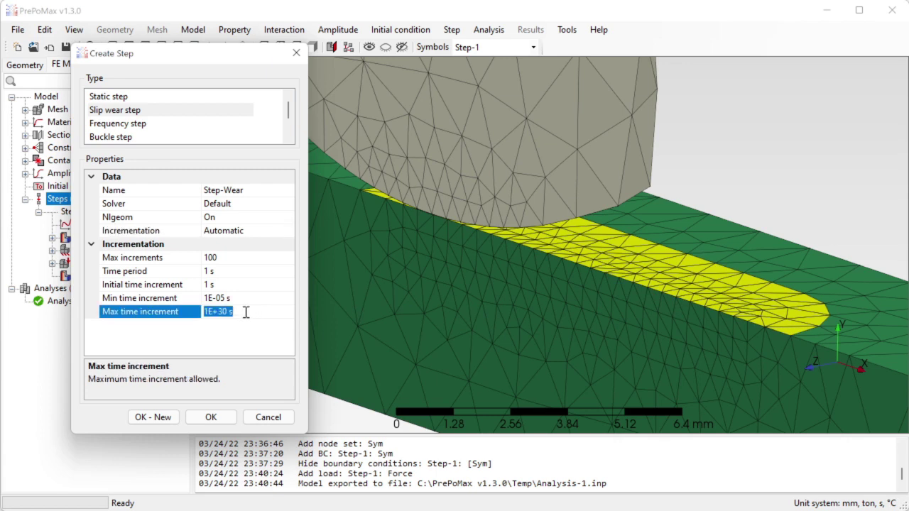
{"action": "type", "text": "0.2"}
{"action": "key", "text": "BackSpace"}
{"action": "type", "text": "02"}
{"action": "key", "text": "Return"}
{"action": "left_click", "coordinate": [211, 418]}
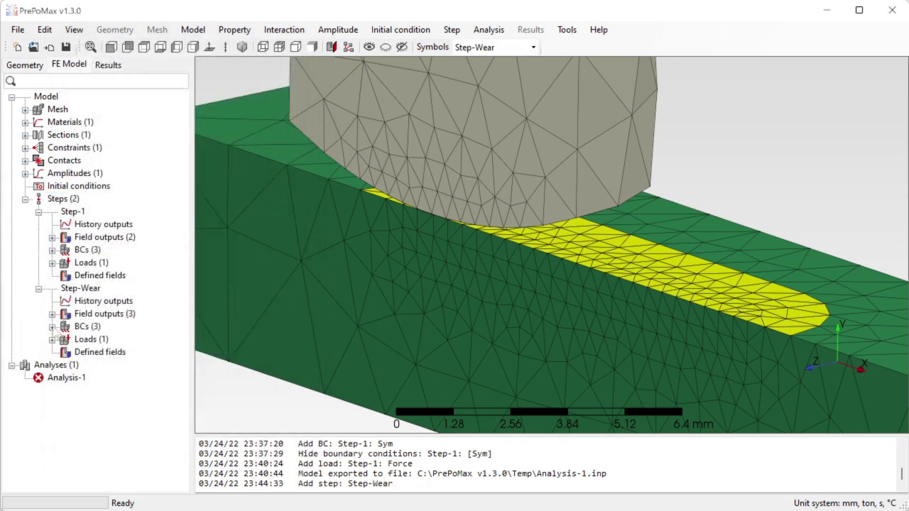
Edit the Pin boundary condition in Step-Wear, setting its U1 displacement to 10 mm.
{"action": "left_click", "coordinate": [52, 327]}
{"action": "scroll", "coordinate": [396, 344], "scroll_direction": "down", "scroll_amount": 3}
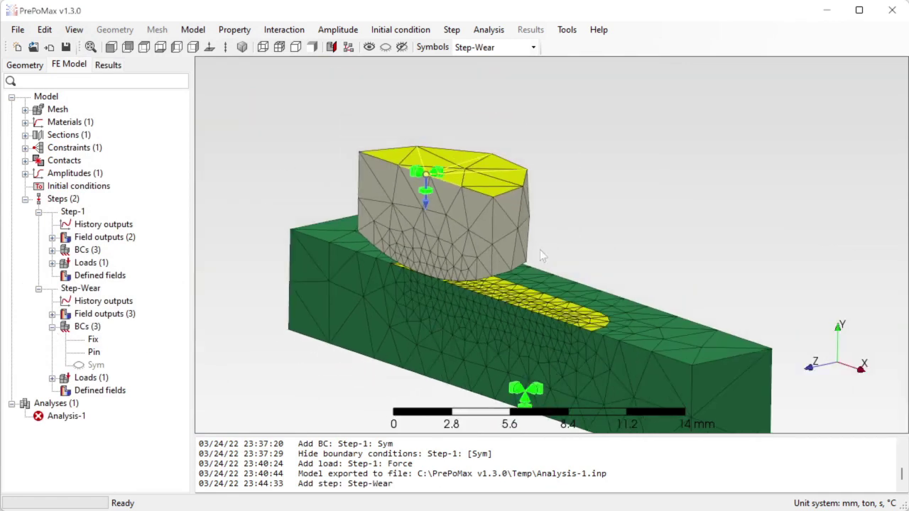
{"action": "scroll", "coordinate": [538, 256], "scroll_direction": "down", "scroll_amount": 1}
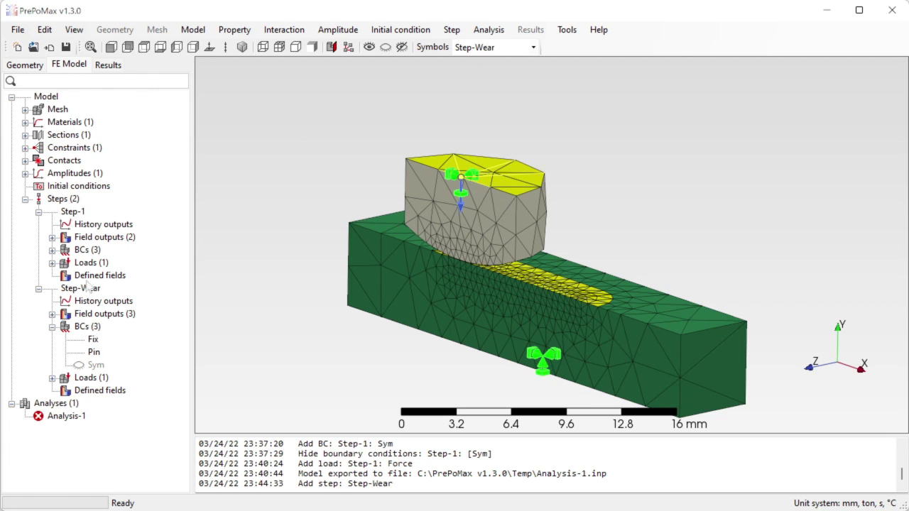
{"action": "double_click", "coordinate": [93, 351]}
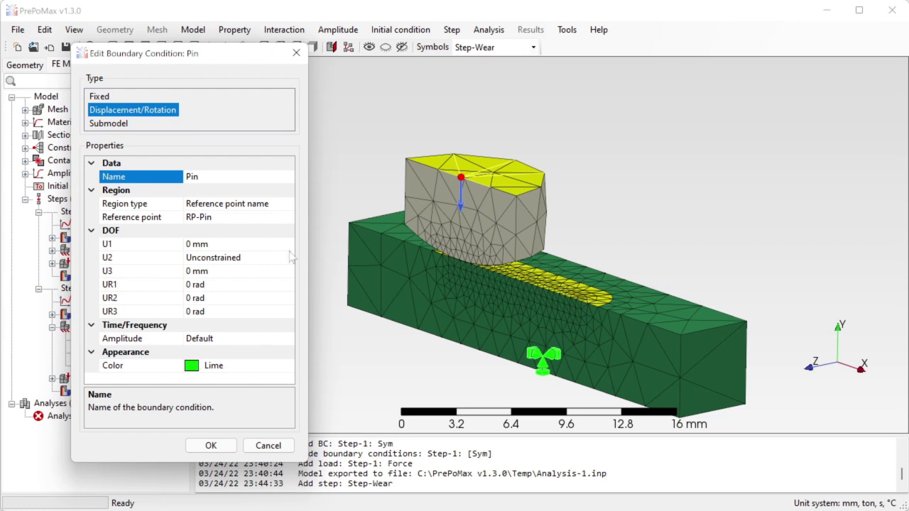
{"action": "left_click", "coordinate": [222, 244]}
{"action": "left_click_drag", "start_coordinate": [222, 245], "coordinate": [185, 245]}
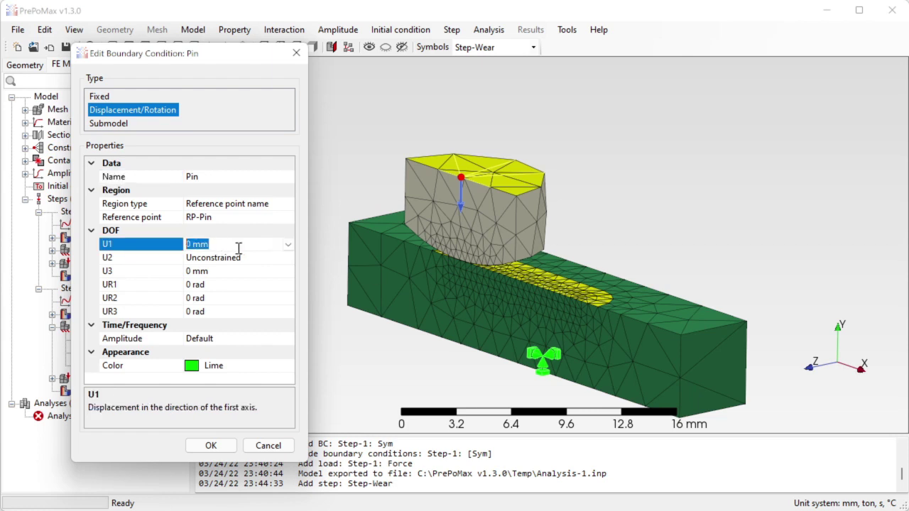
{"action": "type", "text": "10"}
{"action": "key", "text": "Return"}
Assign the Tabular-1 amplitude to the Pin boundary condition and apply the edit.
{"action": "left_click", "coordinate": [228, 338]}
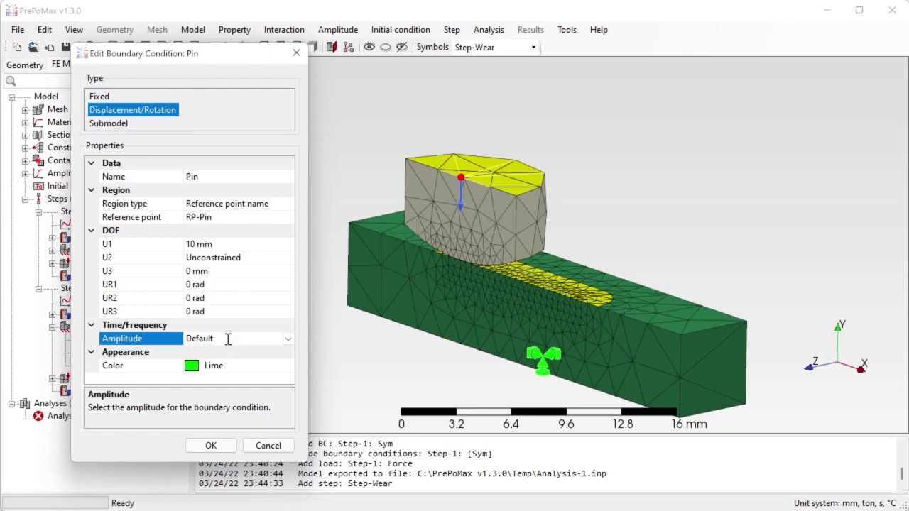
{"action": "left_click", "coordinate": [287, 340]}
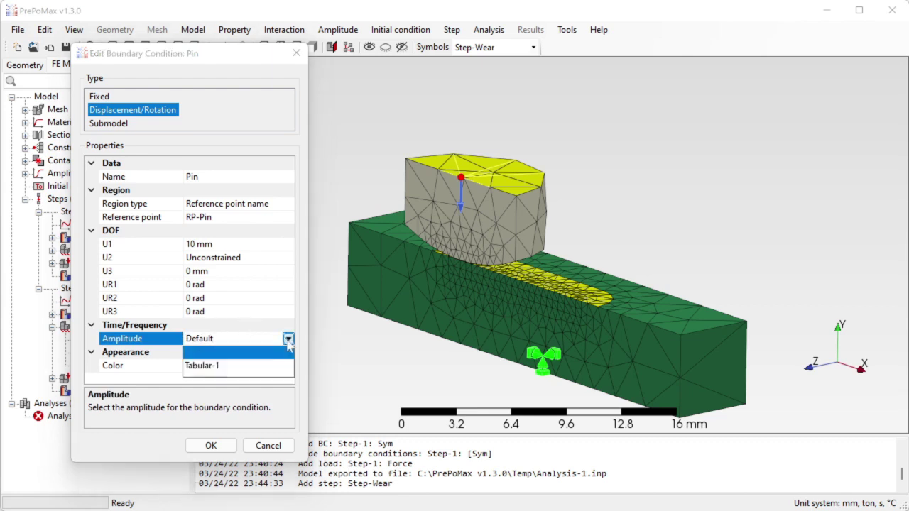
{"action": "left_click", "coordinate": [214, 366]}
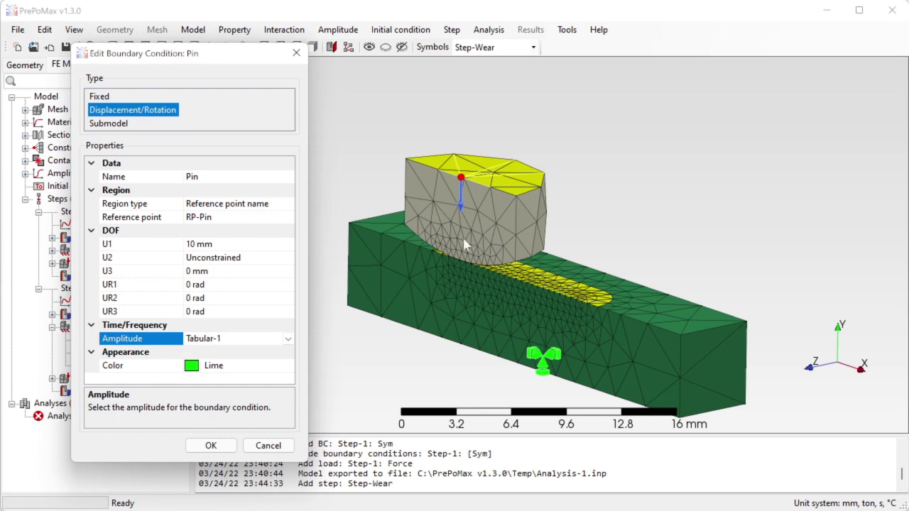
{"action": "left_click", "coordinate": [211, 445]}
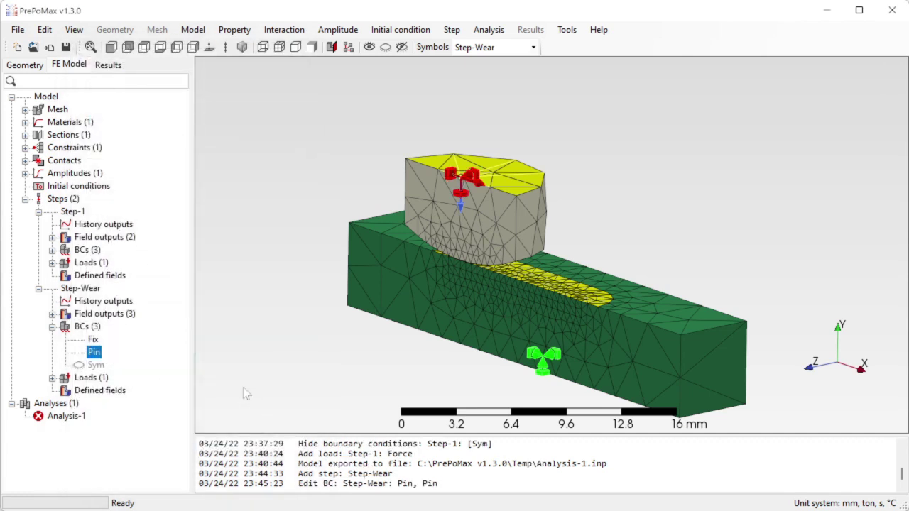
Run Analysis-1, overwriting the existing files and keeping the current model type, and open its results.
{"action": "right_click", "coordinate": [75, 416]}
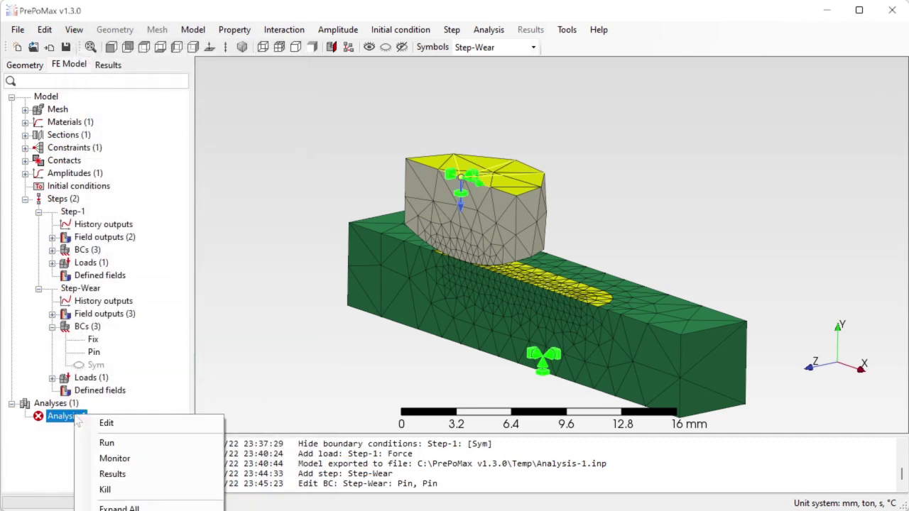
{"action": "left_click", "coordinate": [108, 443]}
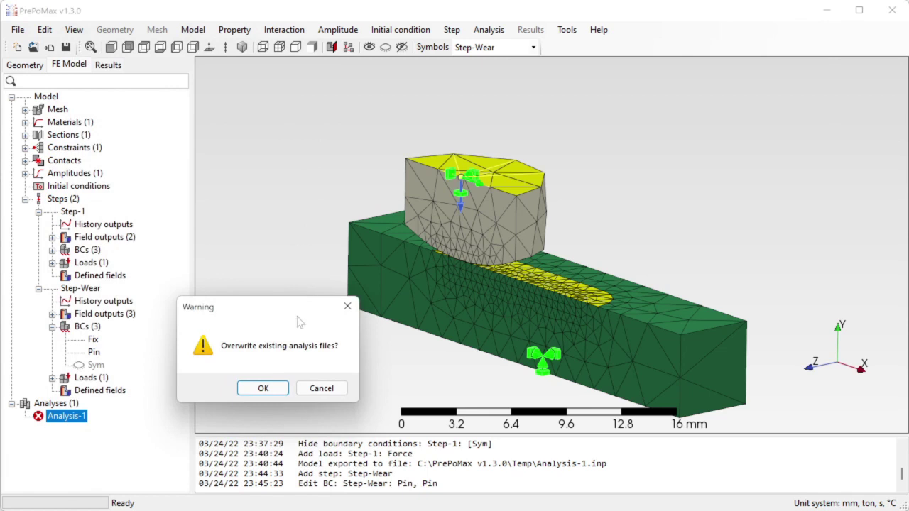
{"action": "left_click", "coordinate": [275, 393]}
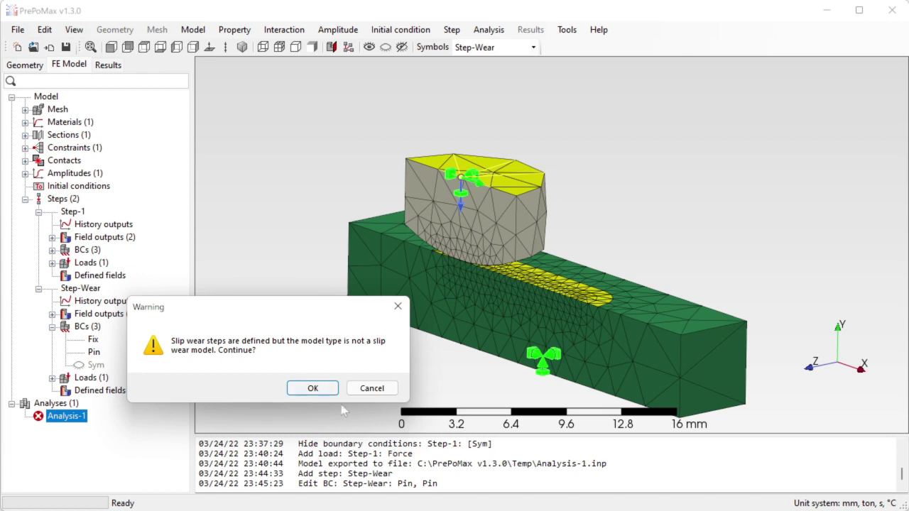
{"action": "left_click", "coordinate": [311, 388]}
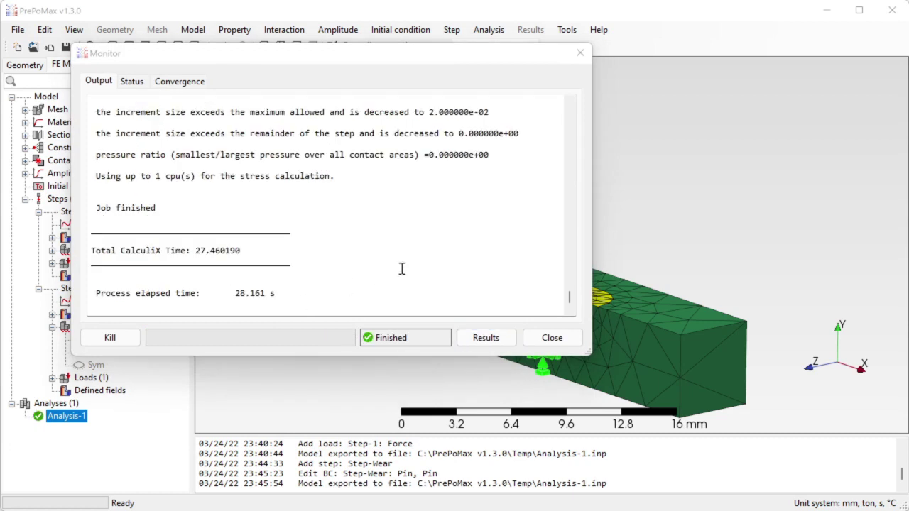
{"action": "left_click", "coordinate": [486, 338]}
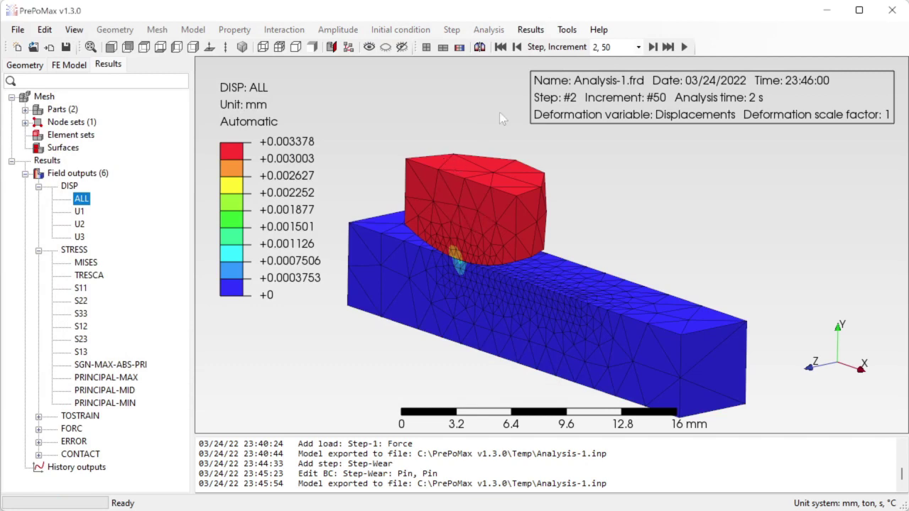
Display the Mises stress and review it as an animation over time increments.
{"action": "left_click", "coordinate": [85, 263]}
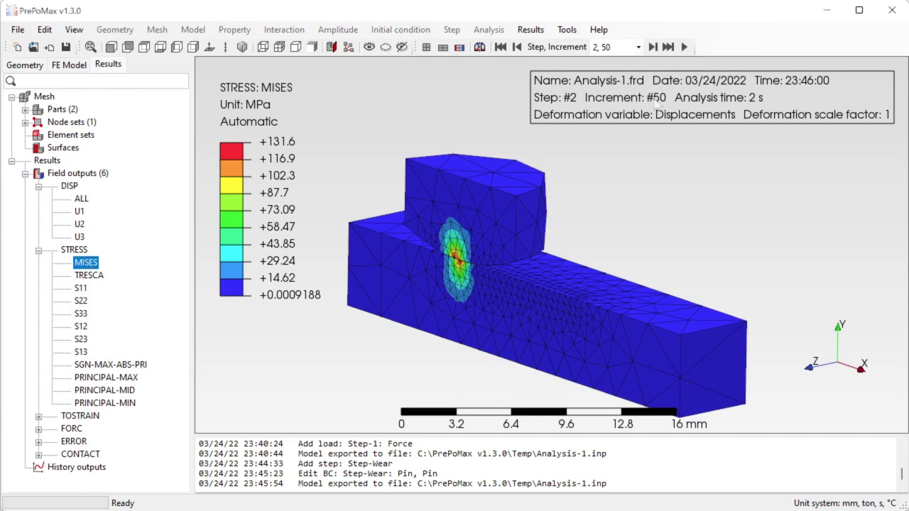
{"action": "left_click", "coordinate": [685, 47]}
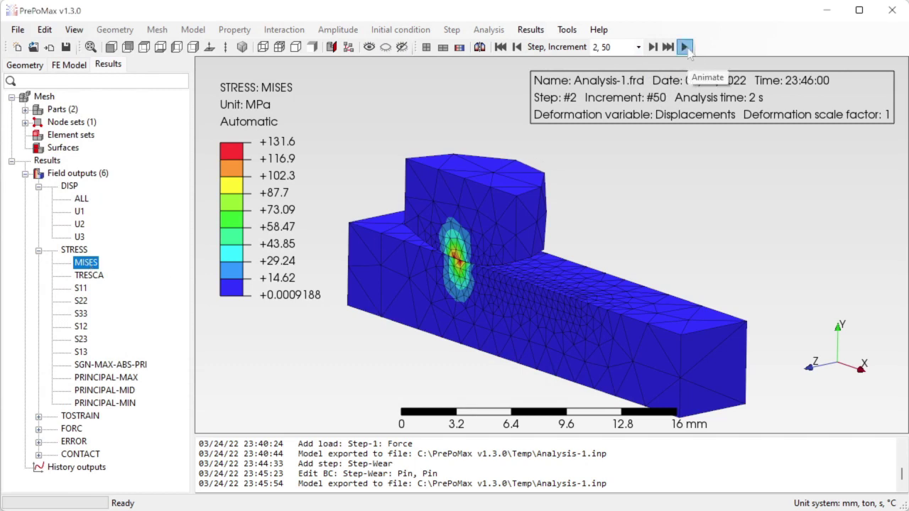
{"action": "left_click", "coordinate": [106, 87]}
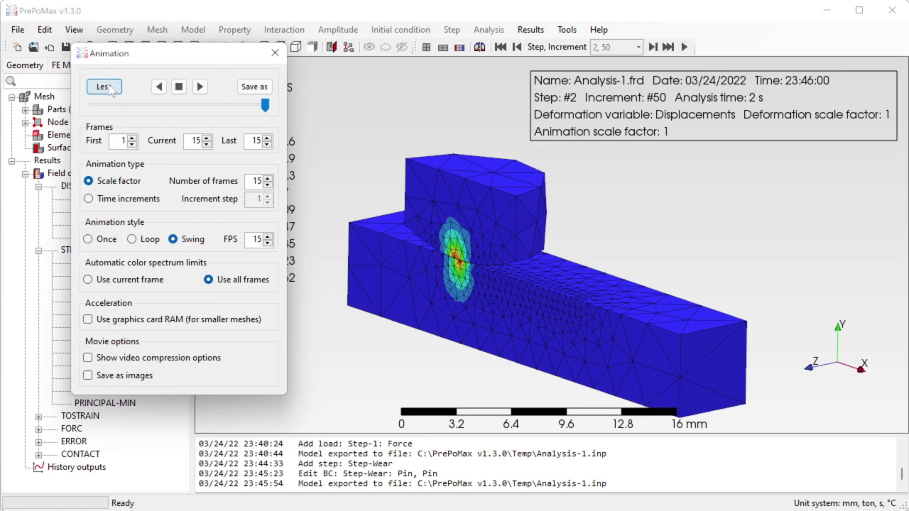
{"action": "left_click", "coordinate": [111, 201]}
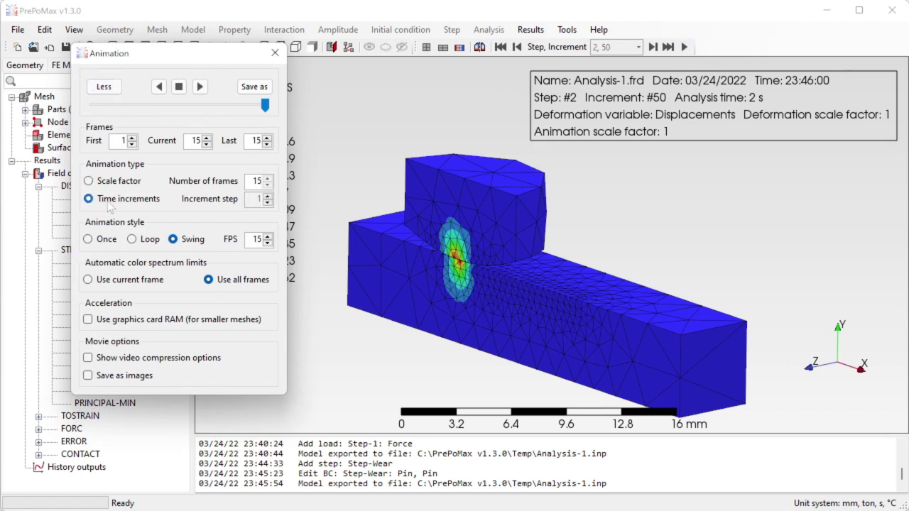
{"action": "mouse_move", "coordinate": [265, 105]}
{"action": "left_mouse_down"}
{"action": "mouse_move", "coordinate": [91, 106]}
{"action": "mouse_move", "coordinate": [274, 110]}
{"action": "left_mouse_up"}
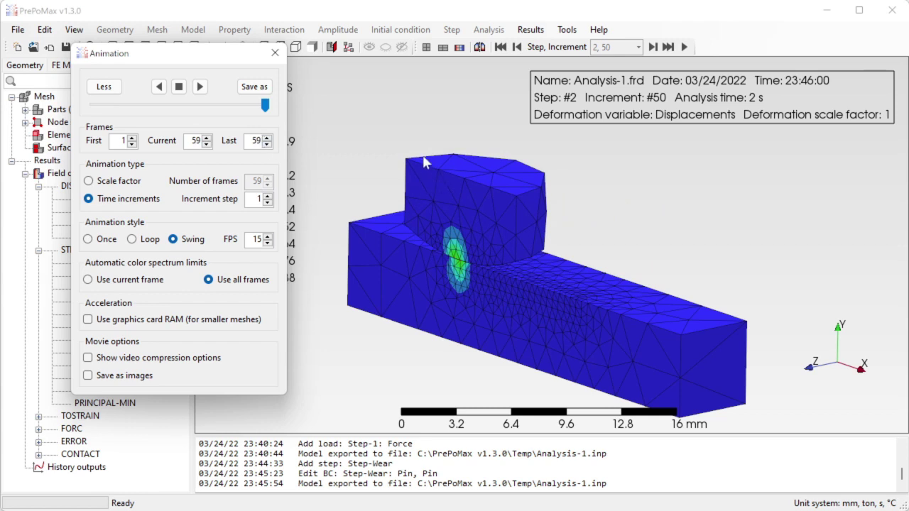
{"action": "left_click", "coordinate": [275, 53]}
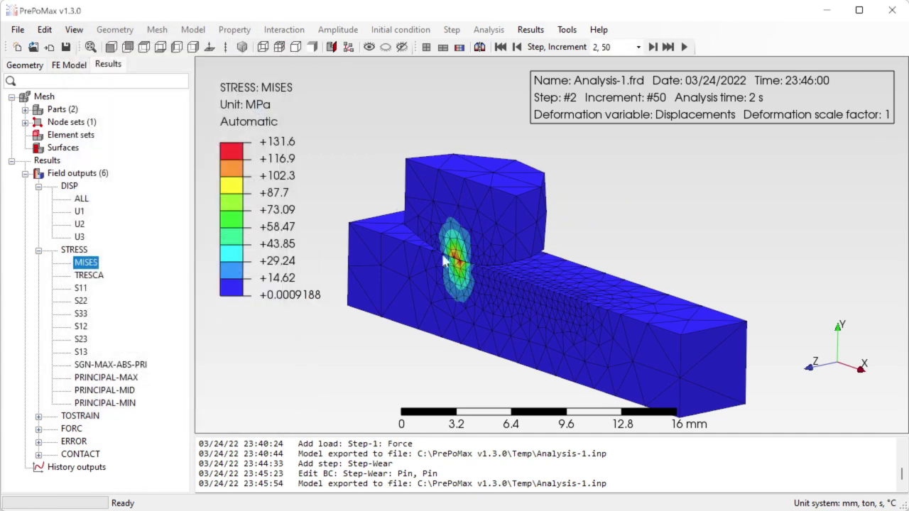
Display the contact pressure (CPRESS) from the contact field outputs.
{"action": "scroll", "coordinate": [487, 311], "scroll_direction": "up", "scroll_amount": 2}
{"action": "scroll", "coordinate": [544, 231], "scroll_direction": "down", "scroll_amount": 1}
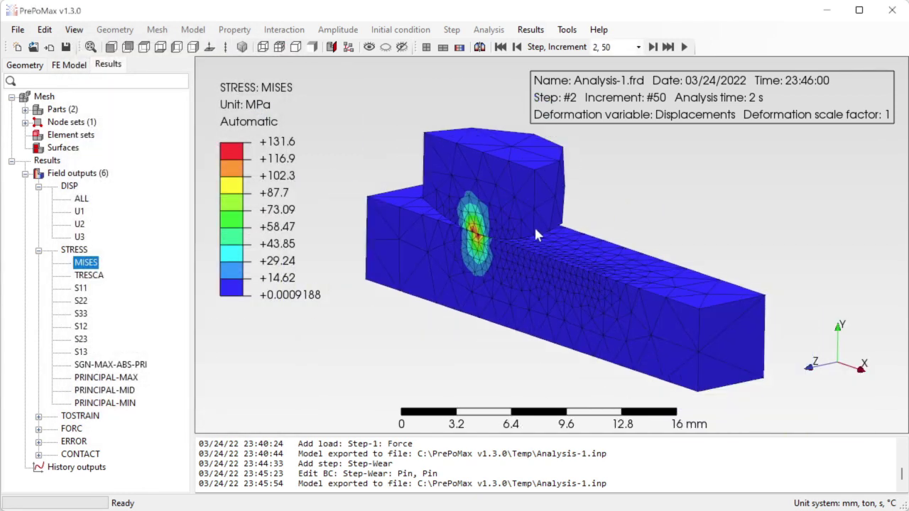
{"action": "left_click", "coordinate": [39, 455]}
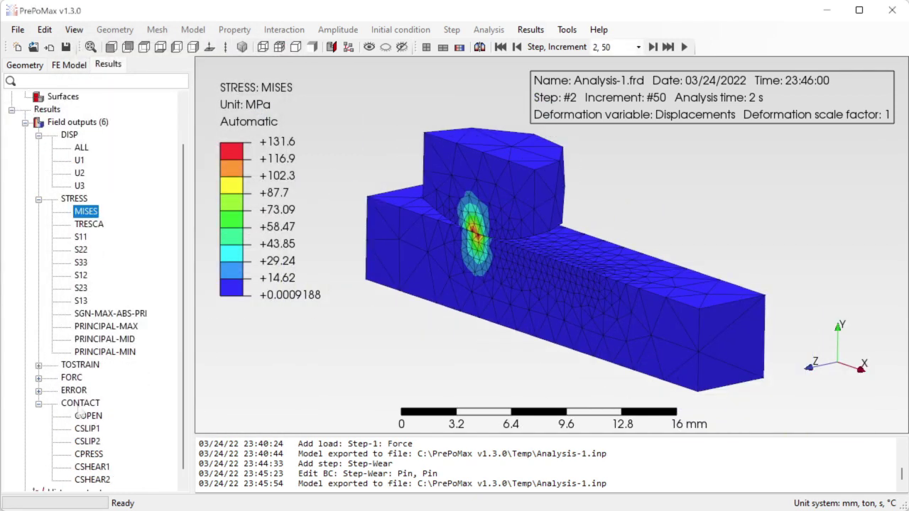
{"action": "scroll", "coordinate": [80, 412], "scroll_direction": "down", "scroll_amount": 1}
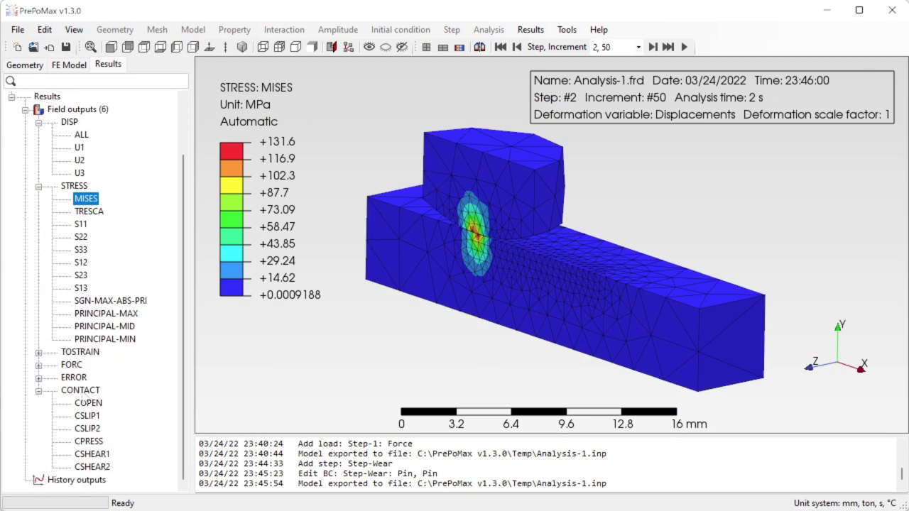
{"action": "left_click", "coordinate": [80, 391]}
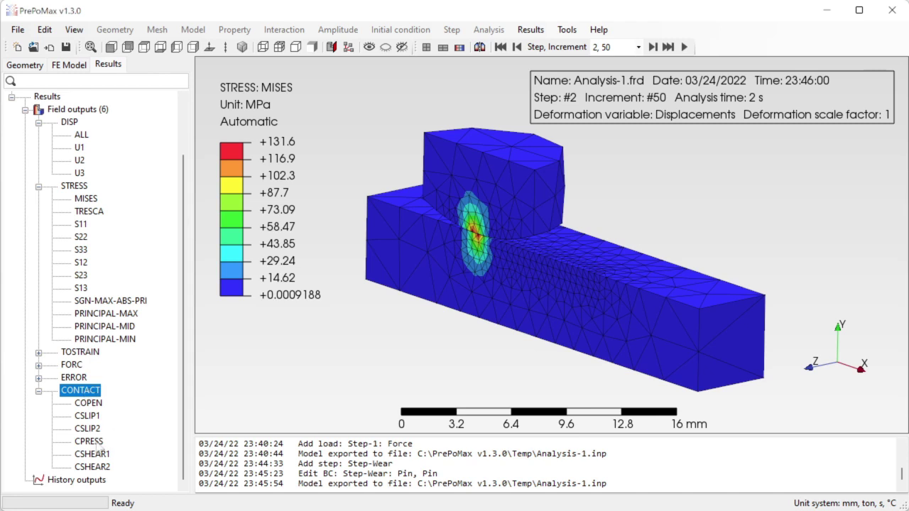
{"action": "left_click", "coordinate": [91, 442]}
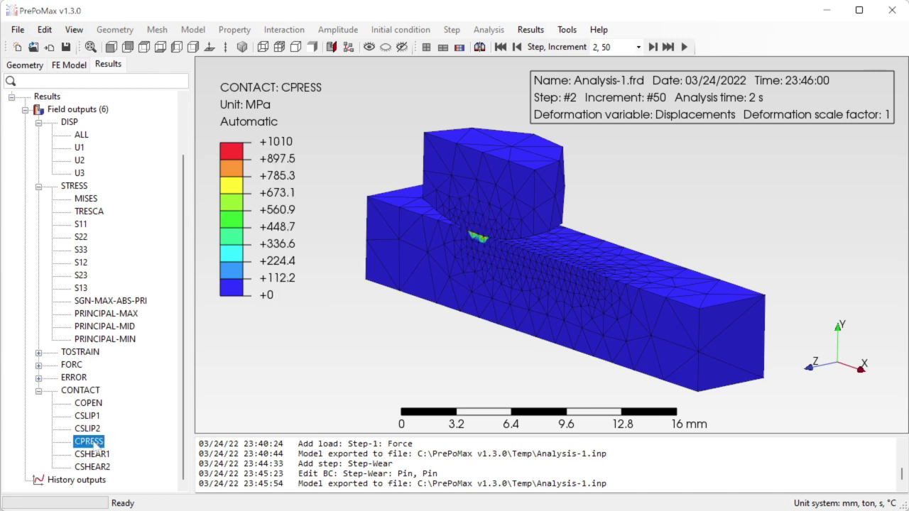
Hide the pin part and examine the contact pressure on the plate's upper surface.
{"action": "right_click", "coordinate": [471, 162]}
{"action": "left_click", "coordinate": [490, 190]}
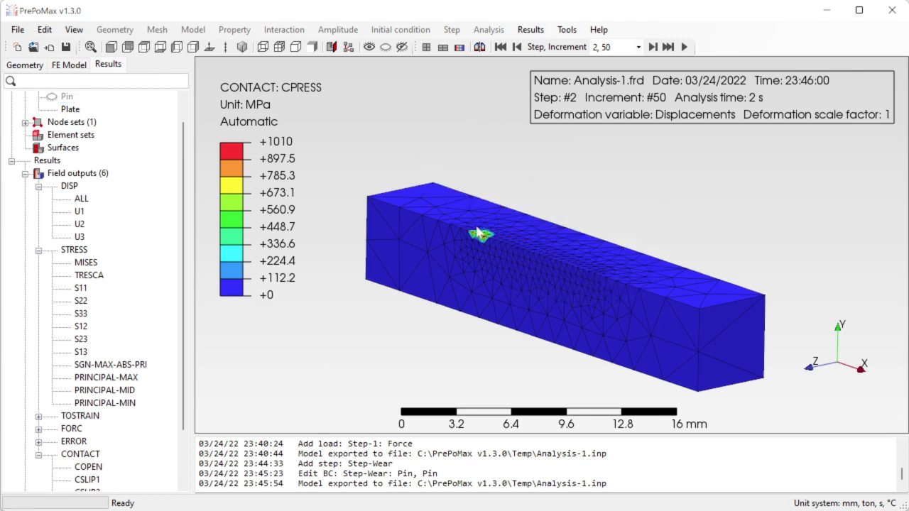
{"action": "scroll", "coordinate": [478, 233], "scroll_direction": "up", "scroll_amount": 5}
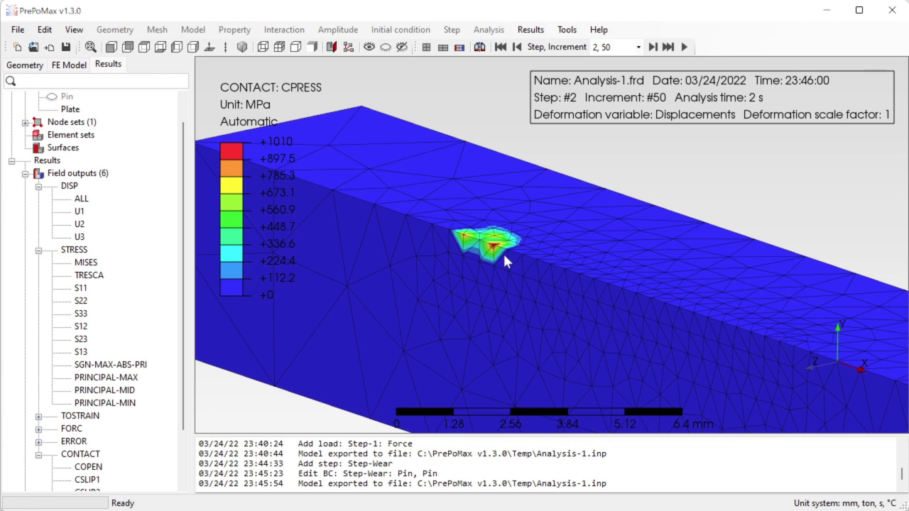
{"action": "scroll", "coordinate": [504, 257], "scroll_direction": "down", "scroll_amount": 2}
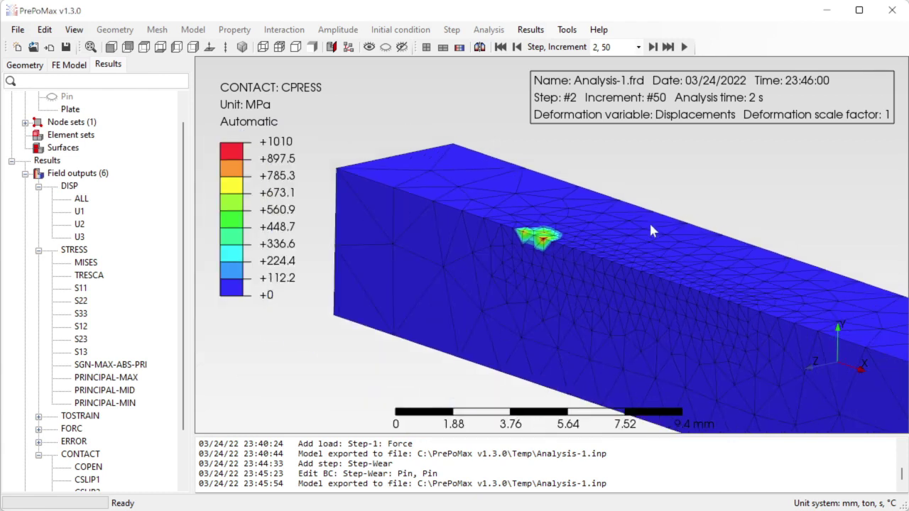
Review the contact pressure on the plate across the time increments in the animation, focusing on the early increments.
{"action": "left_click", "coordinate": [685, 47]}
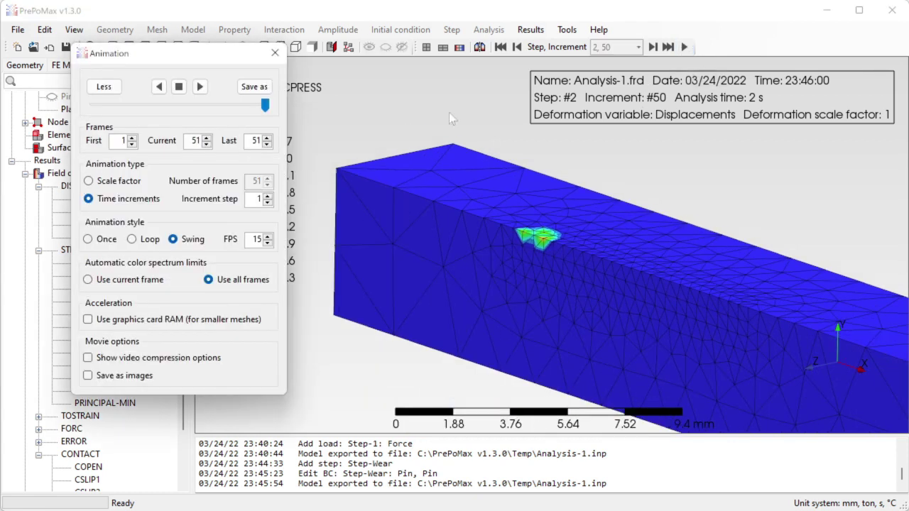
{"action": "left_click_drag", "start_coordinate": [265, 105], "coordinate": [110, 109]}
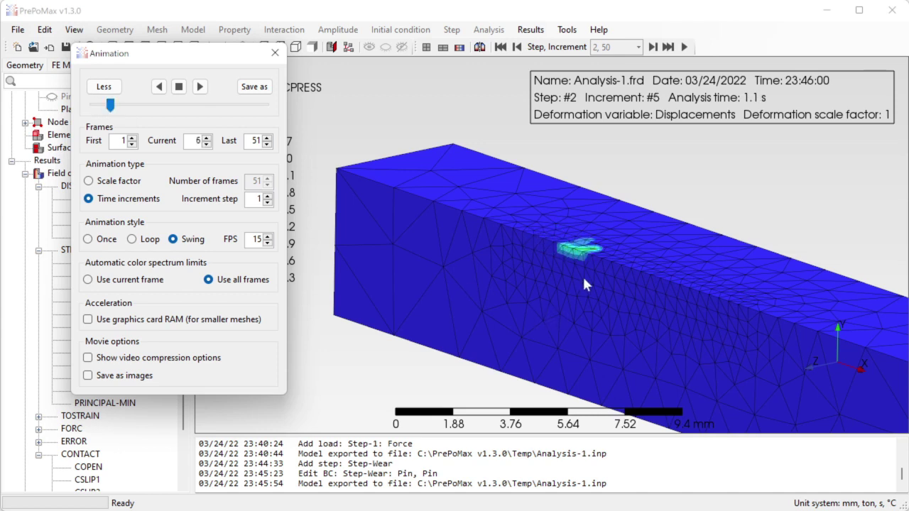
{"action": "scroll", "coordinate": [583, 275], "scroll_direction": "up", "scroll_amount": 3}
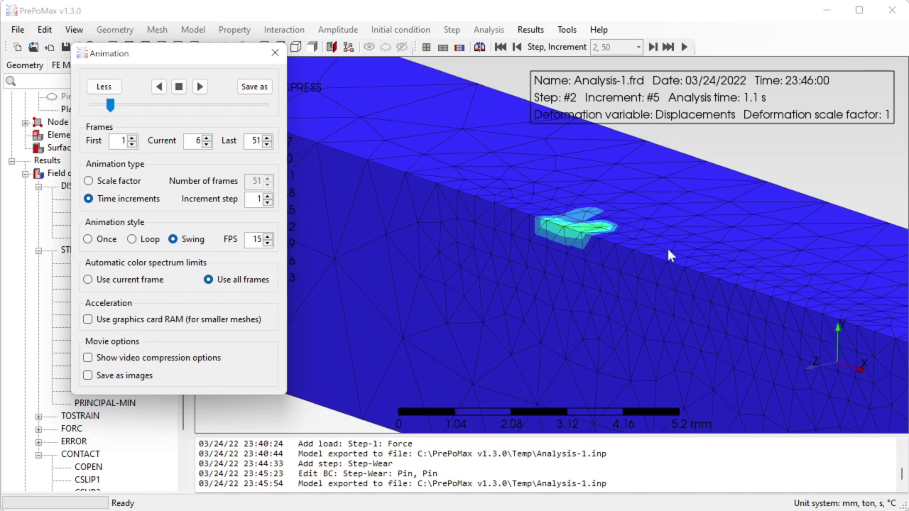
{"action": "mouse_move", "coordinate": [110, 105]}
{"action": "left_mouse_down"}
{"action": "mouse_move", "coordinate": [276, 123]}
{"action": "mouse_move", "coordinate": [98, 113]}
{"action": "left_mouse_up"}
{"action": "left_click", "coordinate": [276, 57]}
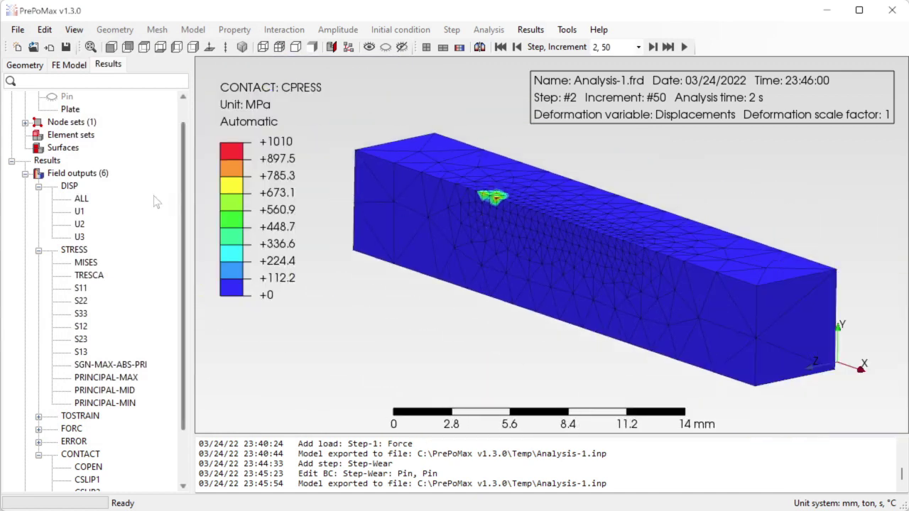
{"action": "scroll", "coordinate": [121, 219], "scroll_direction": "down", "scroll_amount": 2}
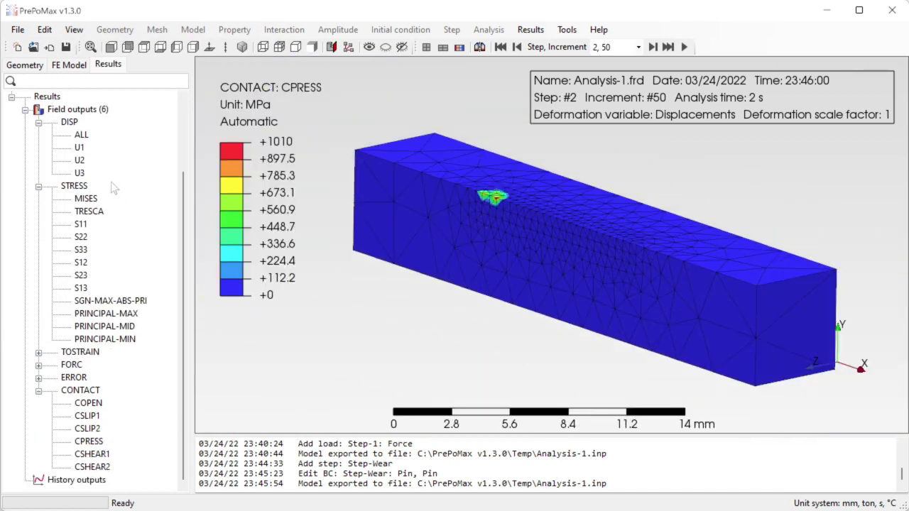
Return to the FE model and change its model type to Slip wear model.
{"action": "left_click", "coordinate": [69, 64]}
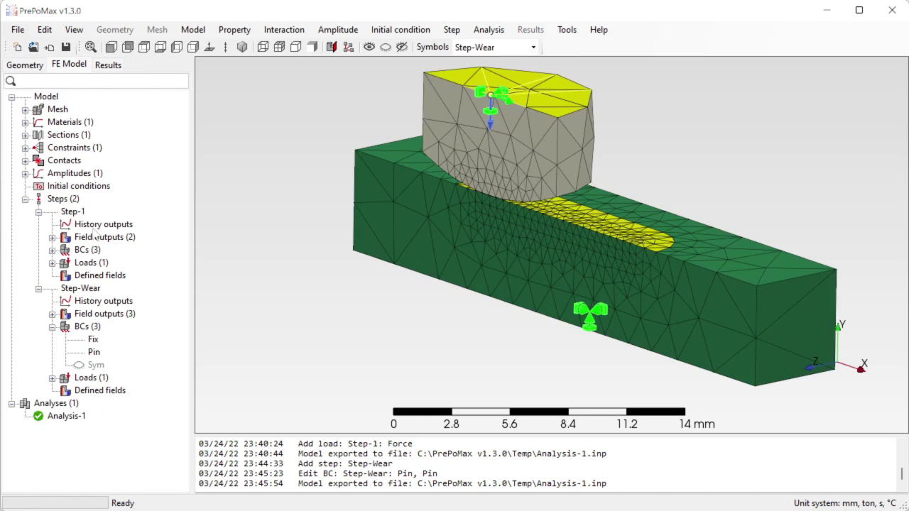
{"action": "right_click", "coordinate": [53, 98]}
{"action": "left_click", "coordinate": [79, 105]}
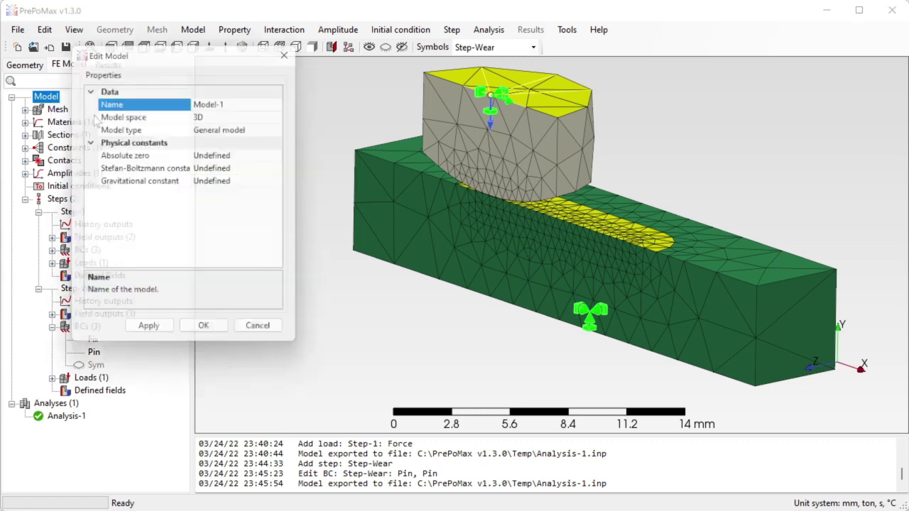
{"action": "left_click", "coordinate": [198, 151]}
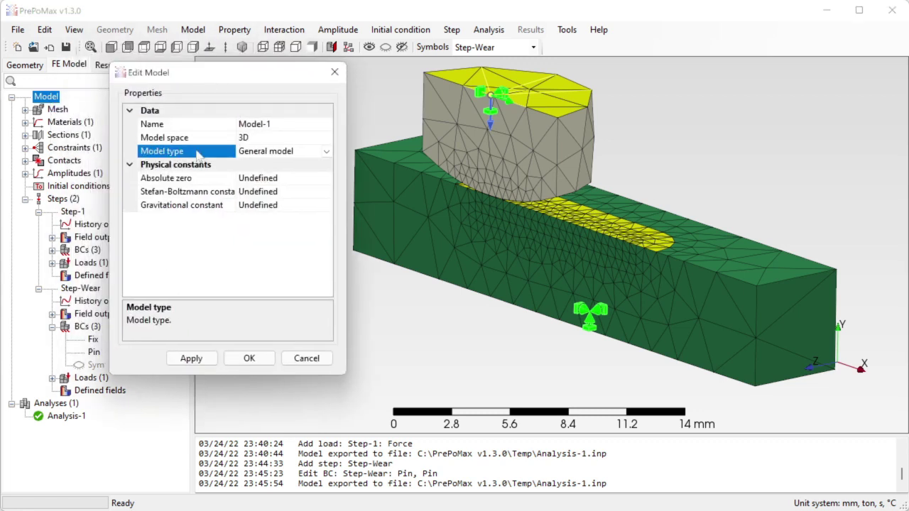
{"action": "left_click", "coordinate": [326, 151]}
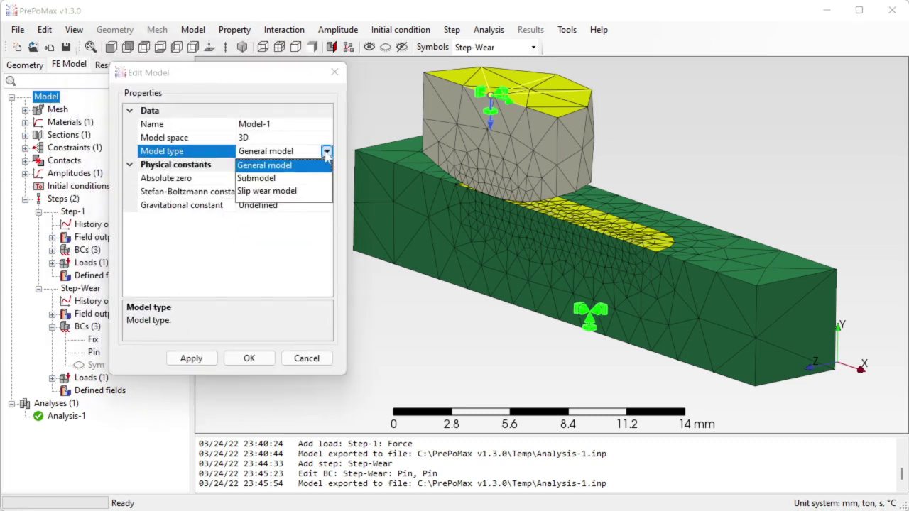
{"action": "left_click", "coordinate": [266, 192]}
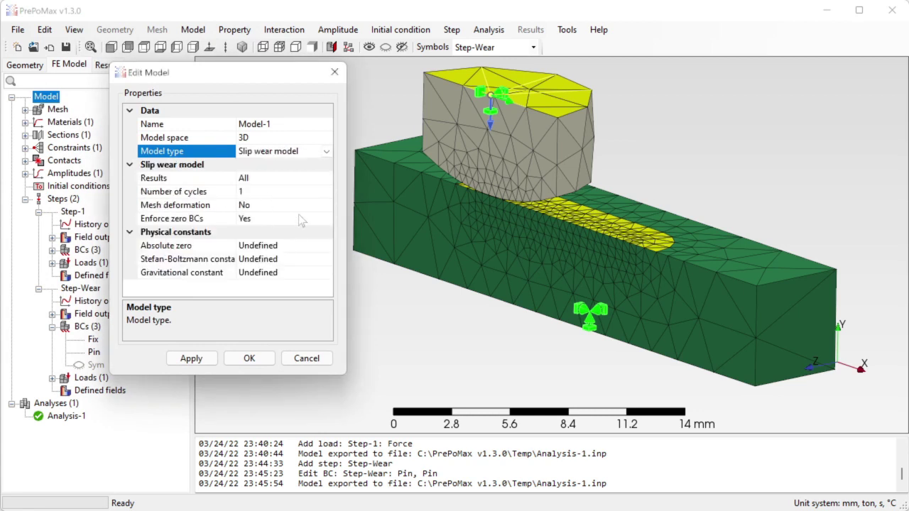
Keep the slip wear results set to All and review the number of cycles, mesh deformation and zero BC enforcement options.
{"action": "left_click", "coordinate": [211, 180]}
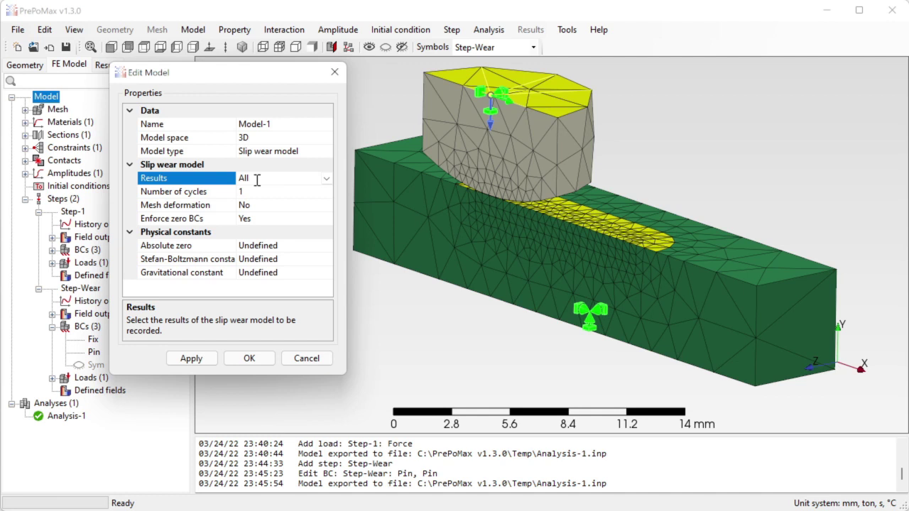
{"action": "left_click", "coordinate": [326, 179]}
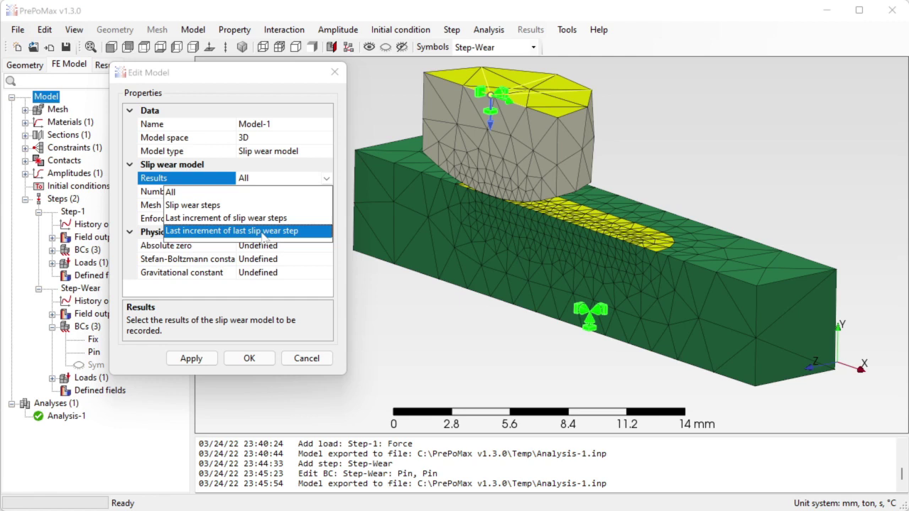
{"action": "left_click", "coordinate": [259, 194]}
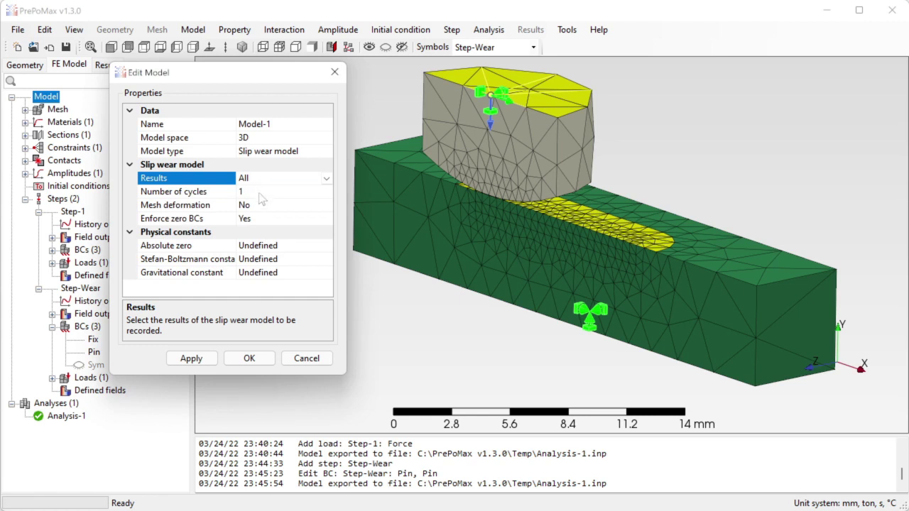
{"action": "left_click", "coordinate": [260, 191]}
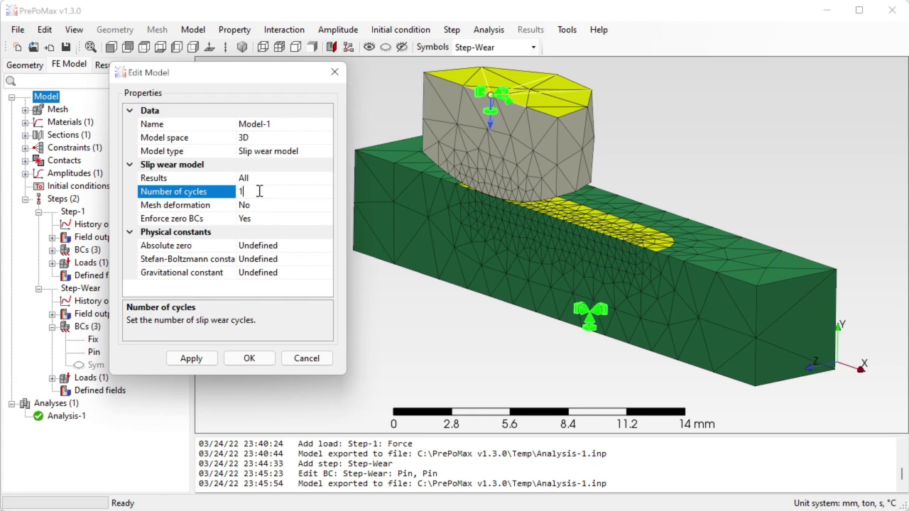
{"action": "left_click", "coordinate": [220, 211]}
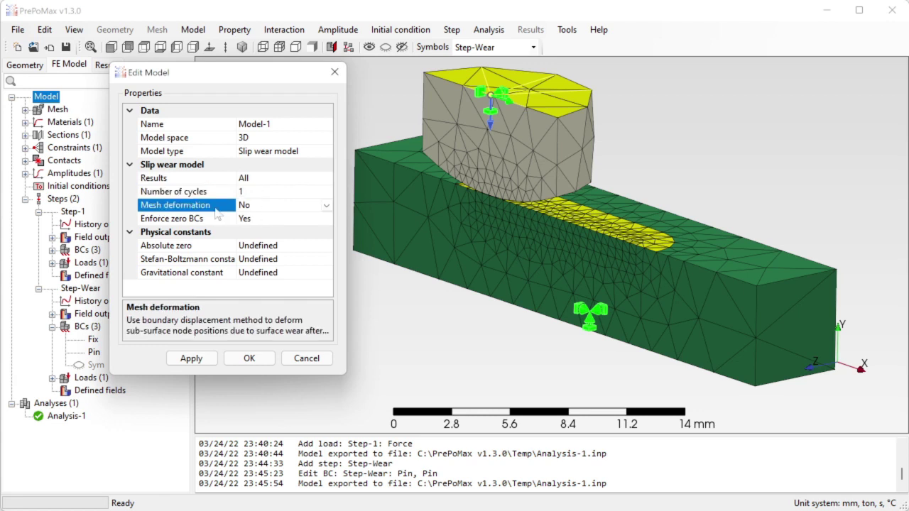
{"action": "left_click", "coordinate": [259, 221]}
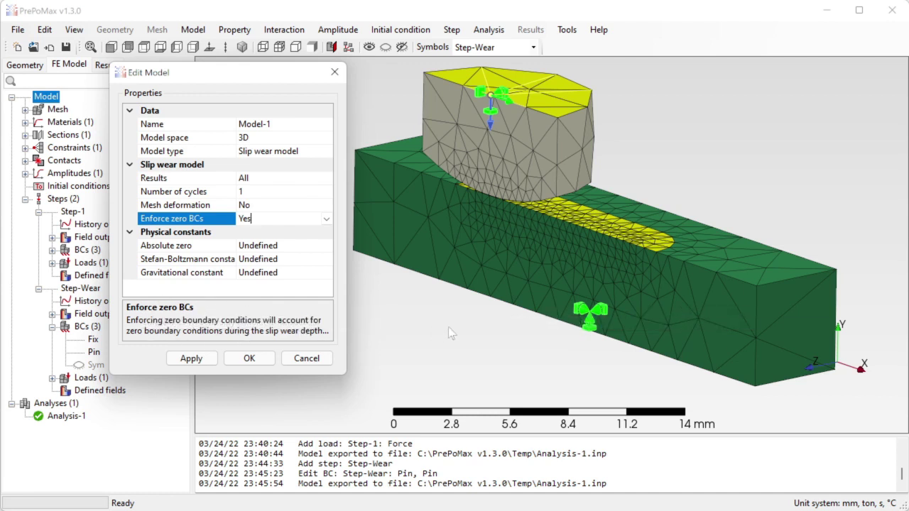
Inspect the pin and plate contact zone at the symmetry edge and confirm the slip wear model properties with zero BCs enforced.
{"action": "left_click_drag", "start_coordinate": [464, 322], "coordinate": [401, 299]}
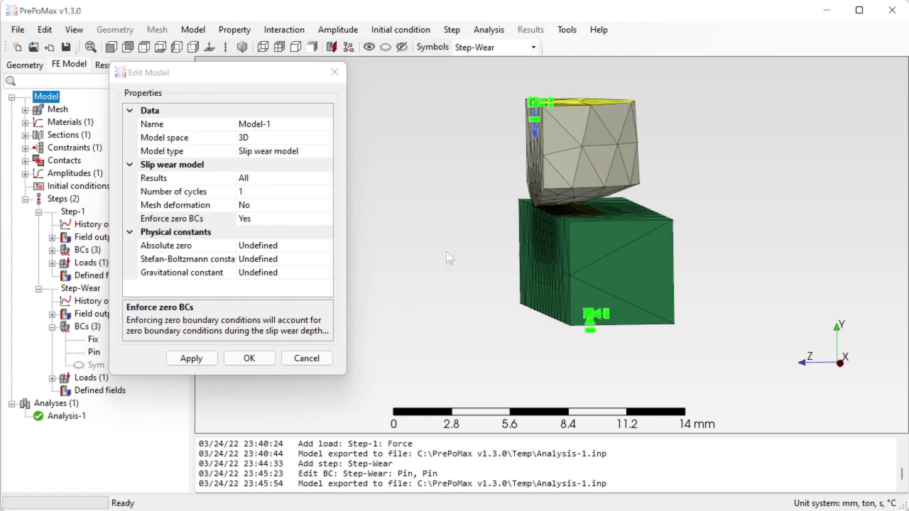
{"action": "scroll", "coordinate": [506, 195], "scroll_direction": "up", "scroll_amount": 5}
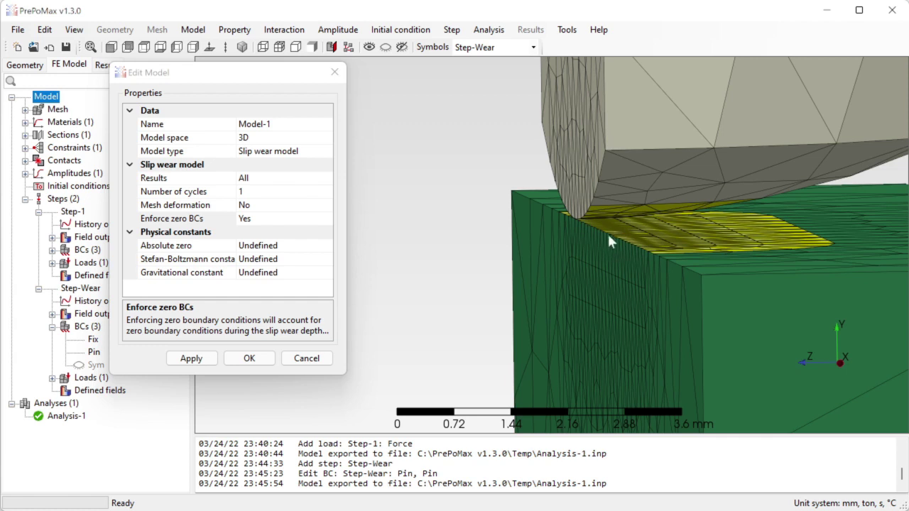
{"action": "scroll", "coordinate": [609, 237], "scroll_direction": "up", "scroll_amount": 5}
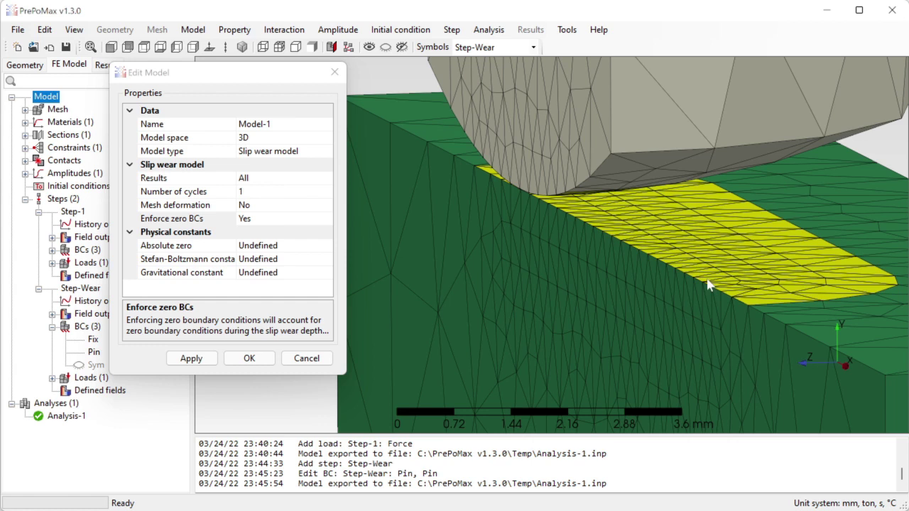
{"action": "middle_click_drag", "start_coordinate": [694, 302], "coordinate": [655, 298]}
{"action": "scroll", "coordinate": [643, 281], "scroll_direction": "up", "scroll_amount": 4}
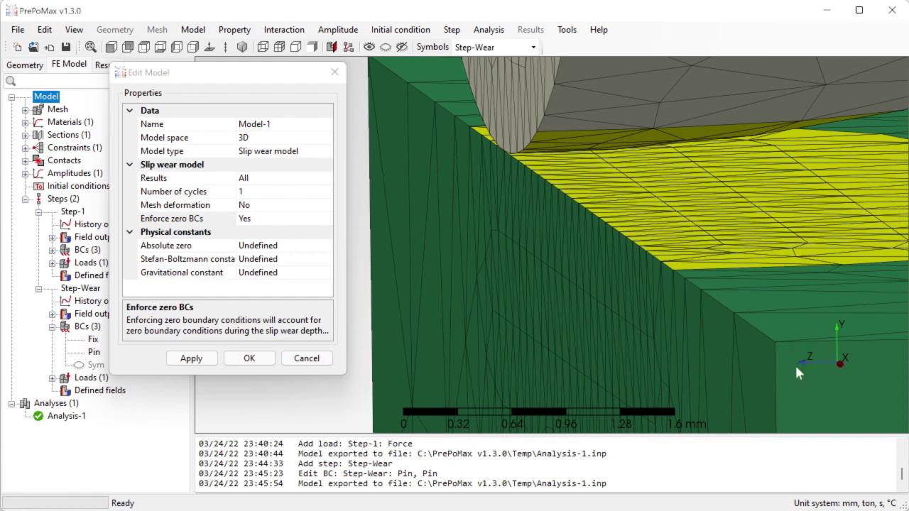
{"action": "left_click", "coordinate": [170, 223]}
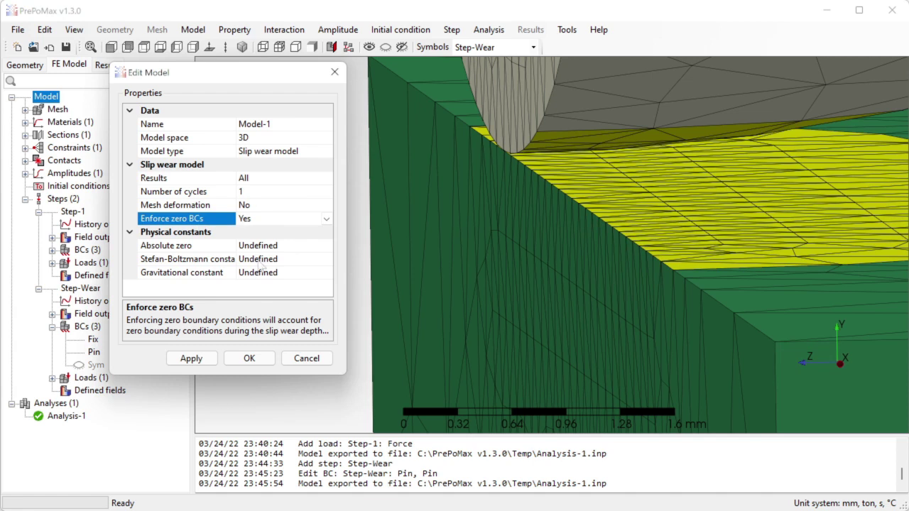
{"action": "left_click", "coordinate": [245, 358]}
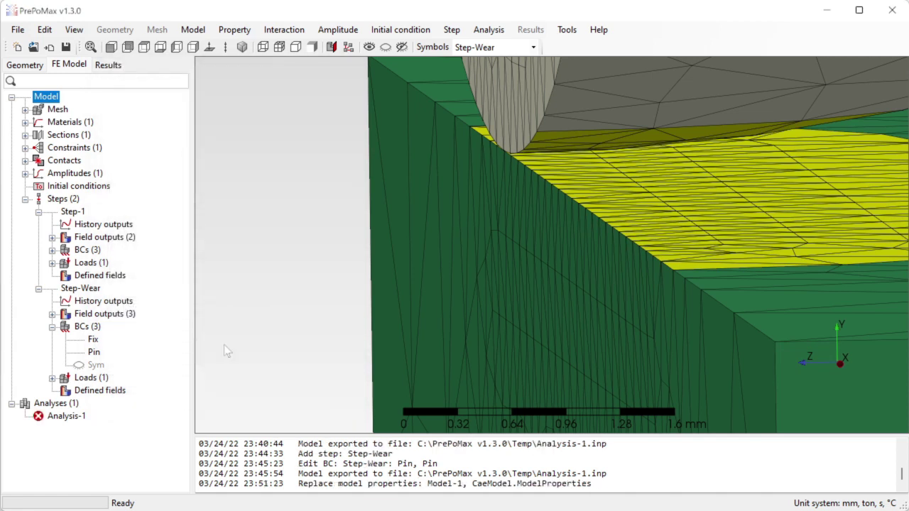
Try to run Analysis-1 with the existing analysis files overwritten, and cancel the run.
{"action": "right_click", "coordinate": [77, 418]}
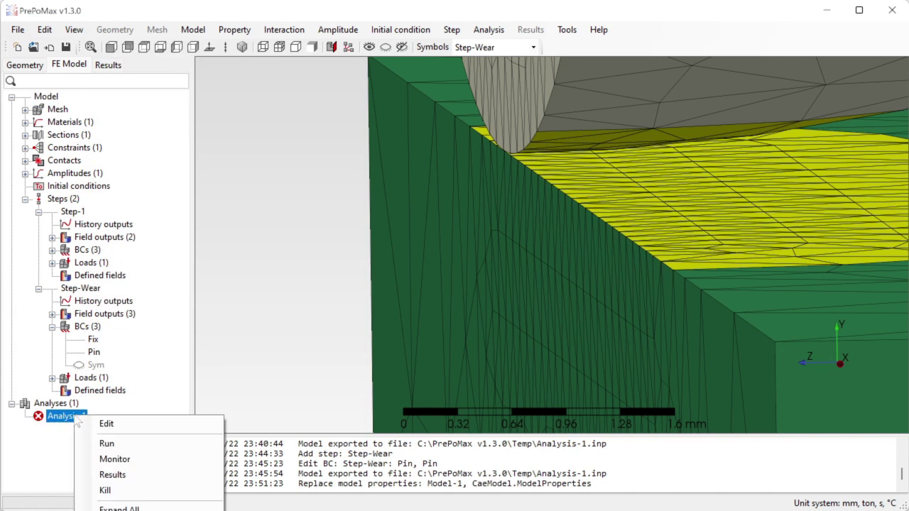
{"action": "left_click", "coordinate": [108, 443]}
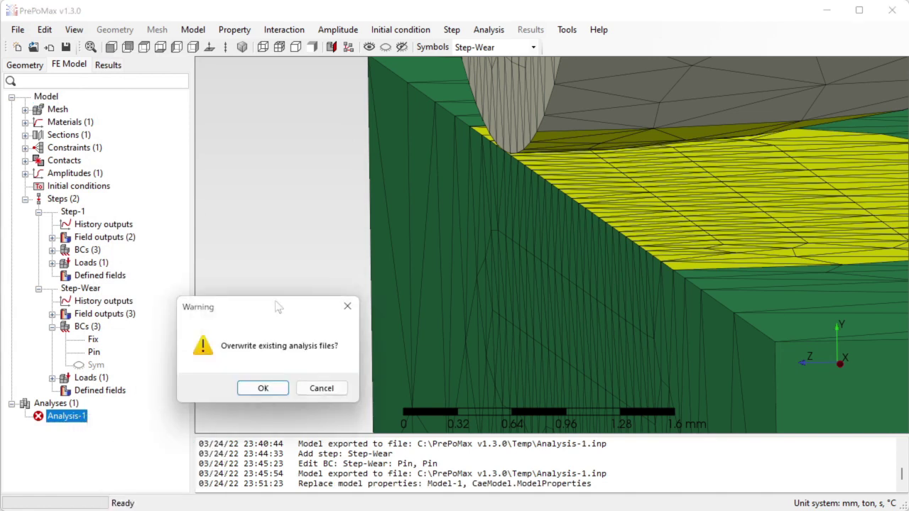
{"action": "left_click_drag", "start_coordinate": [279, 307], "coordinate": [295, 175]}
{"action": "left_click", "coordinate": [281, 256]}
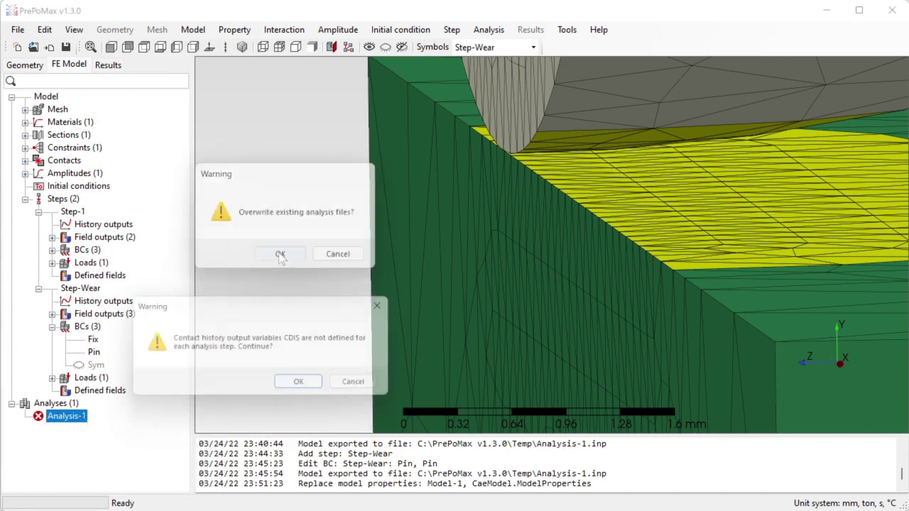
{"action": "left_click_drag", "start_coordinate": [267, 307], "coordinate": [335, 188]}
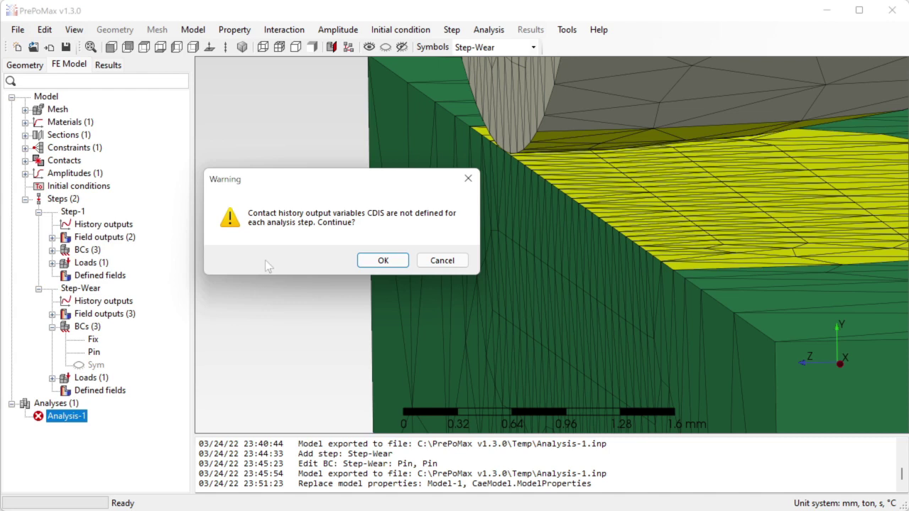
{"action": "left_click", "coordinate": [443, 263]}
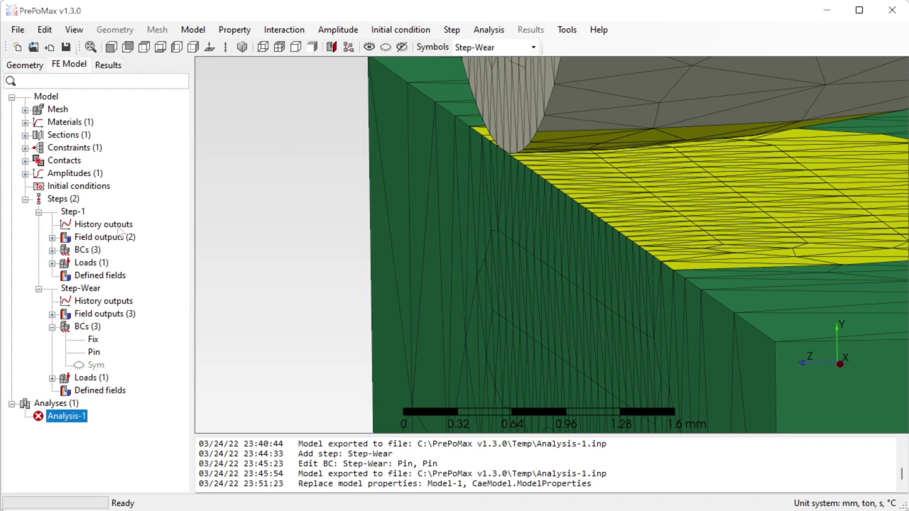
Create a contact history output in Step-1 with relative contact displacements (CDIS) as its only variable.
{"action": "double_click", "coordinate": [118, 227]}
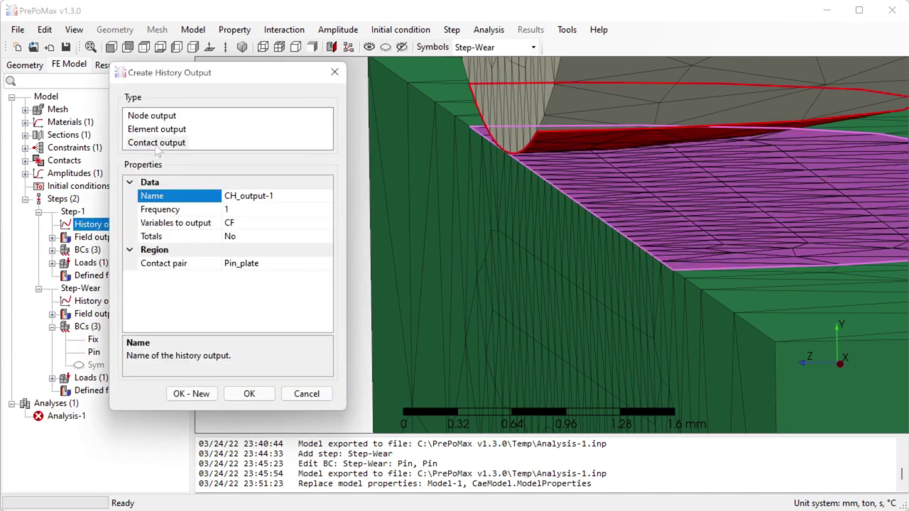
{"action": "scroll", "coordinate": [471, 242], "scroll_direction": "down", "scroll_amount": 5}
{"action": "middle_click_drag", "start_coordinate": [512, 264], "coordinate": [532, 269]}
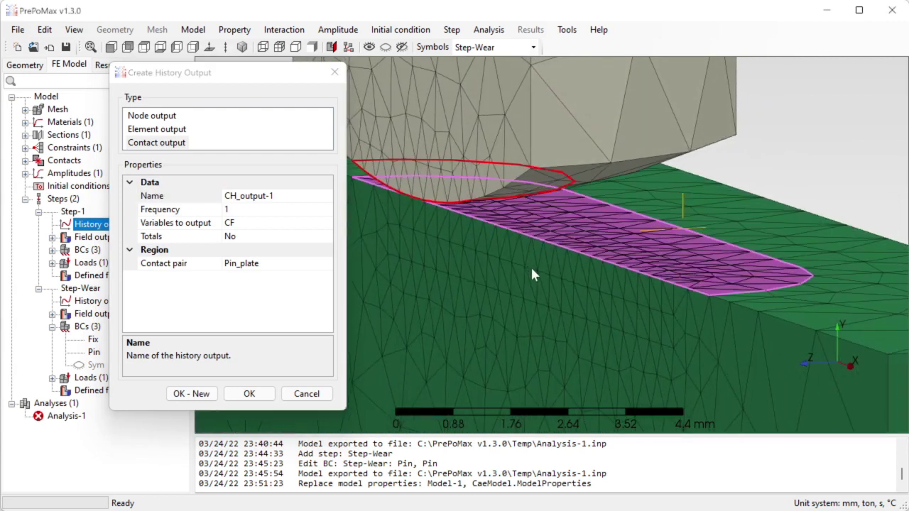
{"action": "scroll", "coordinate": [505, 232], "scroll_direction": "down", "scroll_amount": 3}
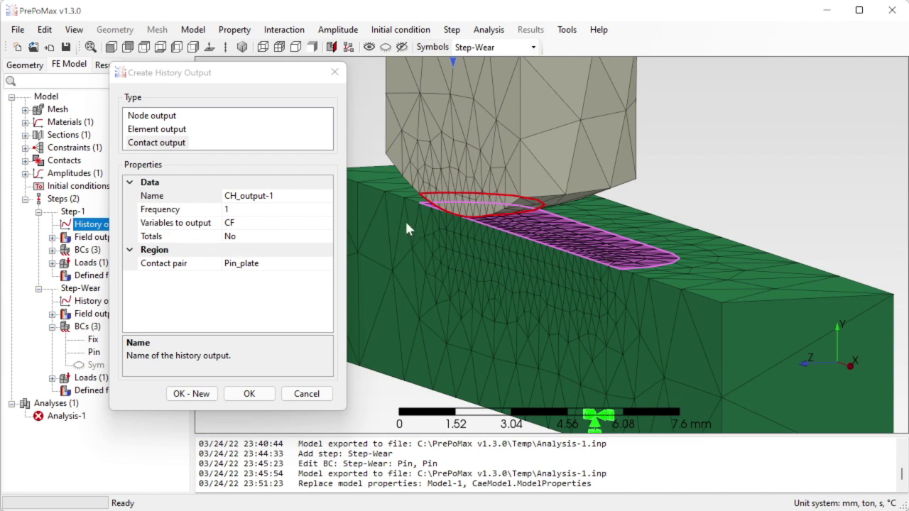
{"action": "left_click", "coordinate": [193, 225]}
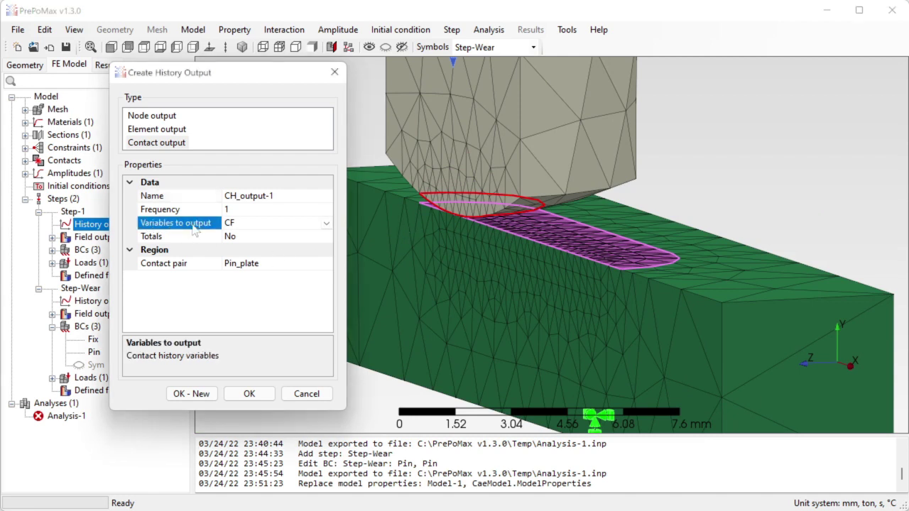
{"action": "left_click", "coordinate": [326, 223]}
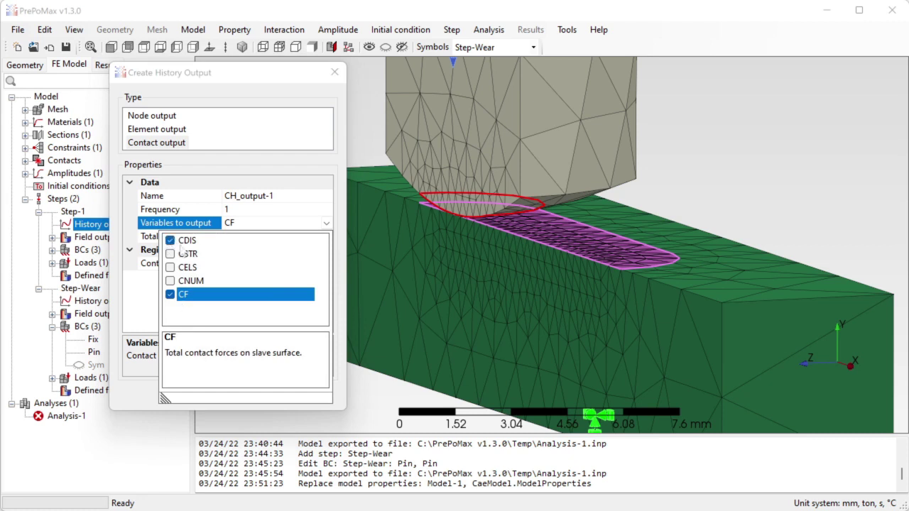
{"action": "left_click", "coordinate": [190, 242]}
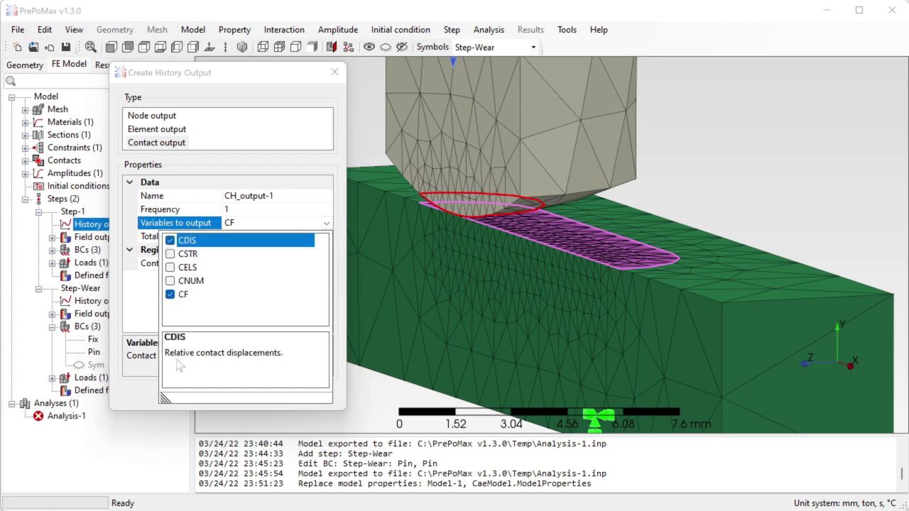
{"action": "left_click", "coordinate": [172, 297]}
{"action": "left_click", "coordinate": [141, 299]}
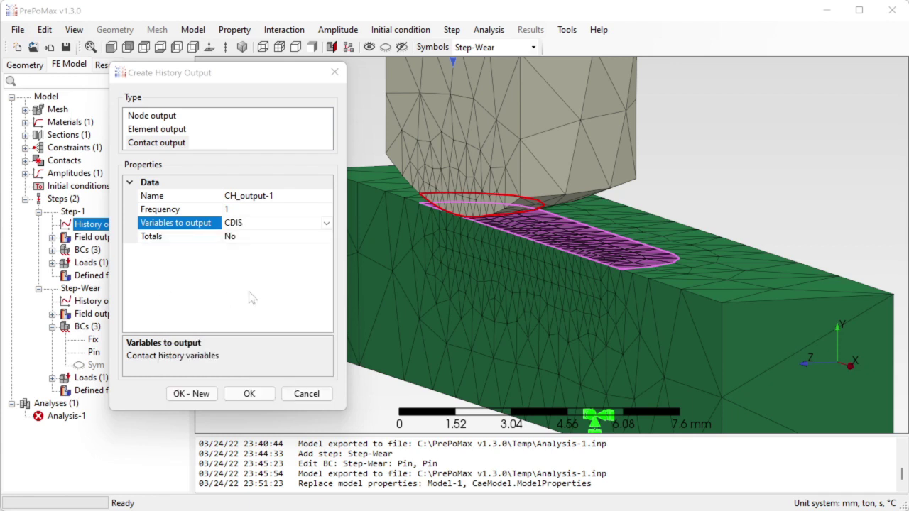
{"action": "left_click", "coordinate": [248, 393]}
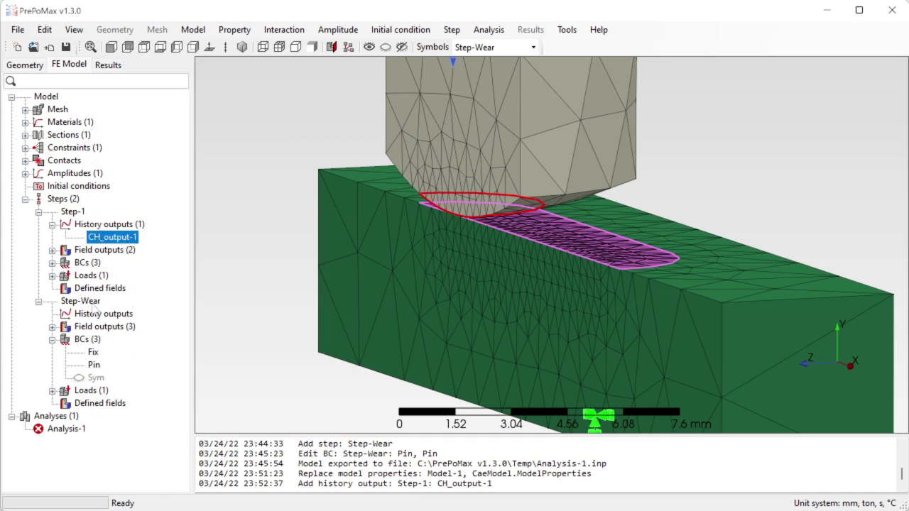
Propagate the contact history output CH_output-1 from Step-1 to Step-Wear and collapse the expanded step entries.
{"action": "right_click", "coordinate": [108, 237]}
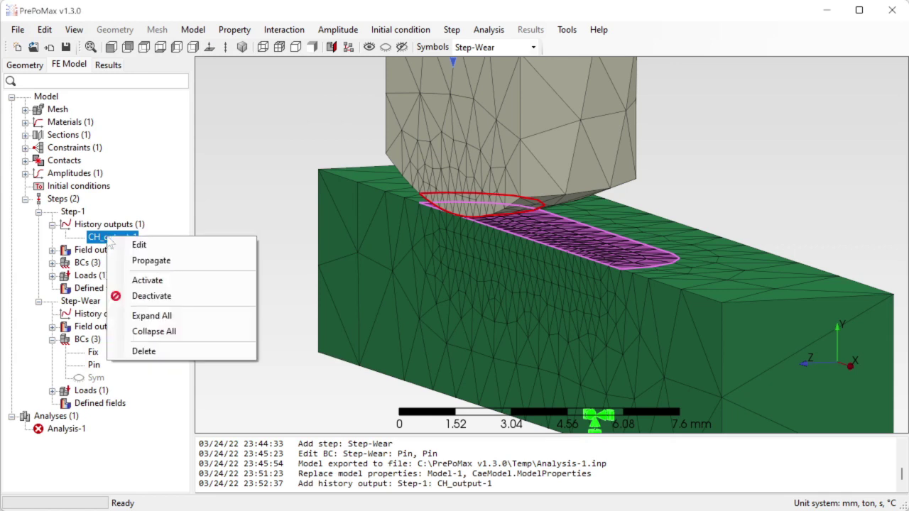
{"action": "left_click", "coordinate": [135, 261]}
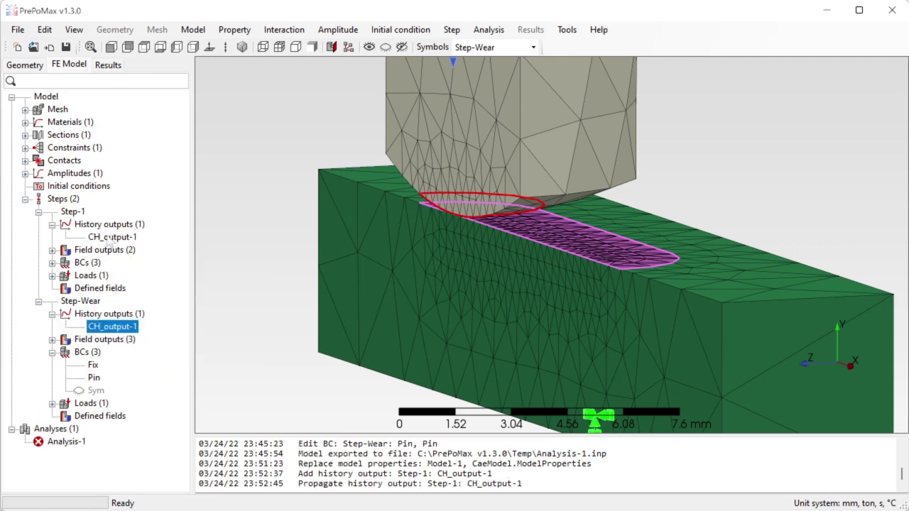
{"action": "left_click", "coordinate": [52, 224]}
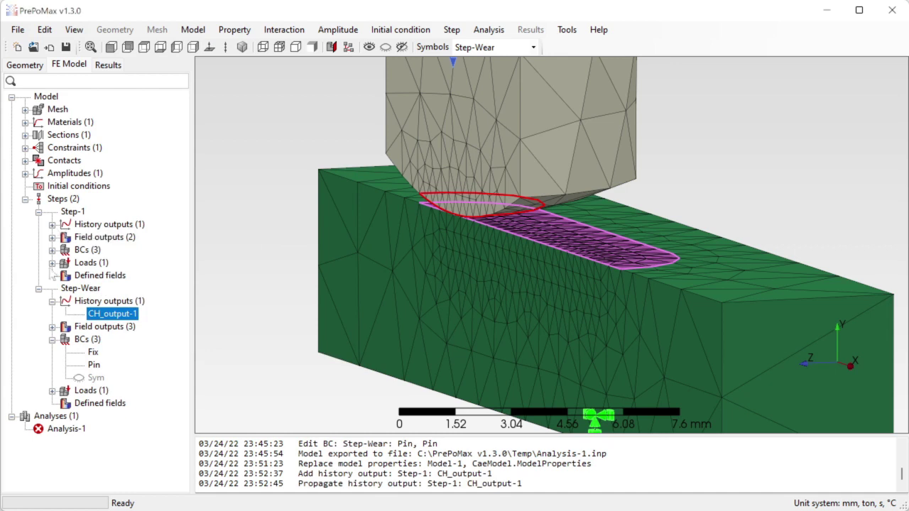
{"action": "left_click", "coordinate": [52, 302]}
{"action": "left_click", "coordinate": [52, 326]}
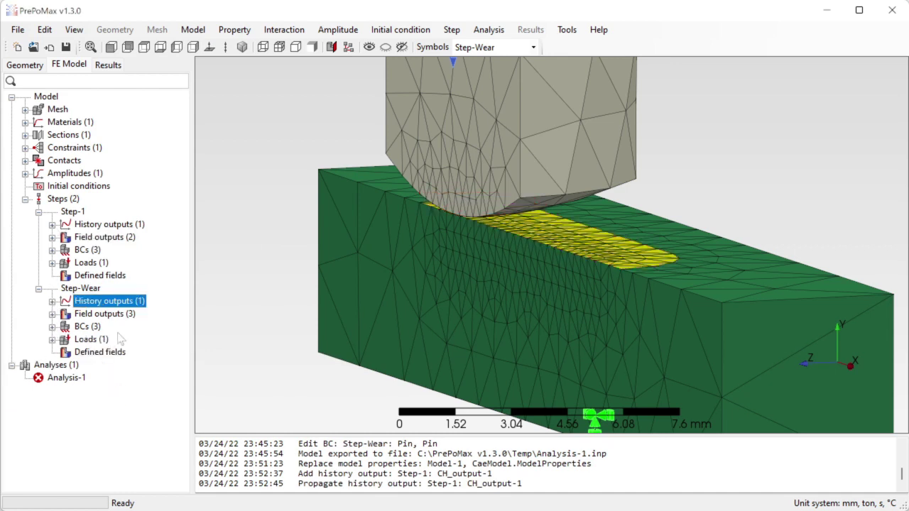
Run Analysis-1 with the existing analysis files overwritten and open its results.
{"action": "right_click", "coordinate": [80, 378]}
{"action": "left_click", "coordinate": [104, 405]}
{"action": "left_click", "coordinate": [253, 378]}
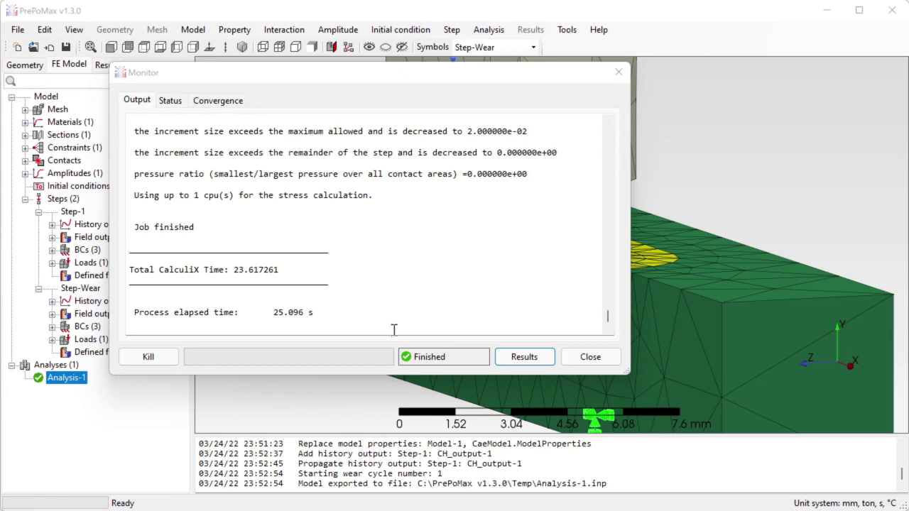
{"action": "left_click", "coordinate": [525, 357]}
Review the wear-related field outputs from SLIDING_DISTANCE and SURFACE_NORMAL through WEAR_DEPTH, MESH_DEF and DISP_DEF_DEPTH.
{"action": "scroll", "coordinate": [495, 312], "scroll_direction": "down", "scroll_amount": 4}
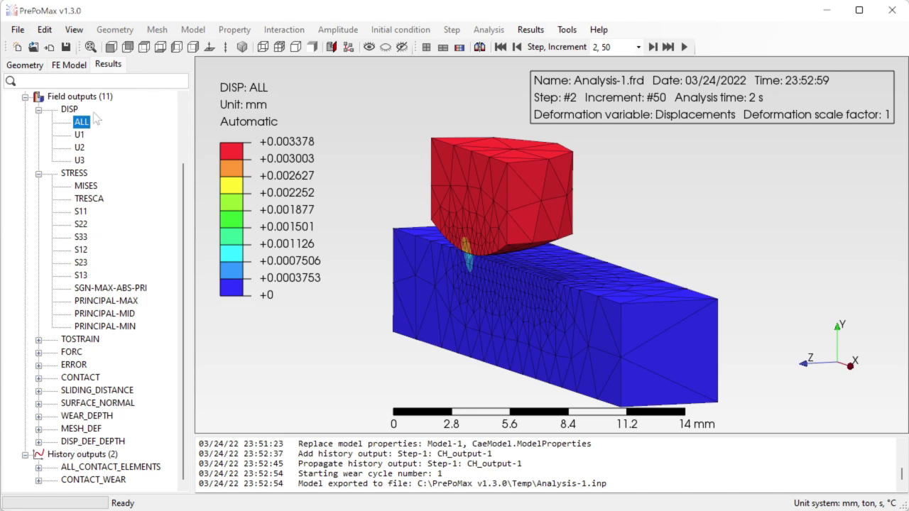
{"action": "left_click", "coordinate": [91, 392]}
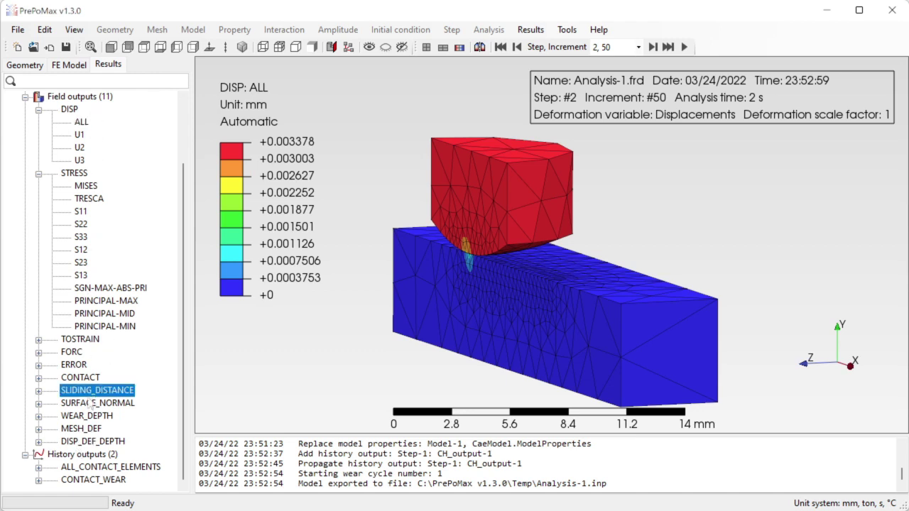
{"action": "left_click", "coordinate": [90, 405]}
{"action": "left_click", "coordinate": [85, 417]}
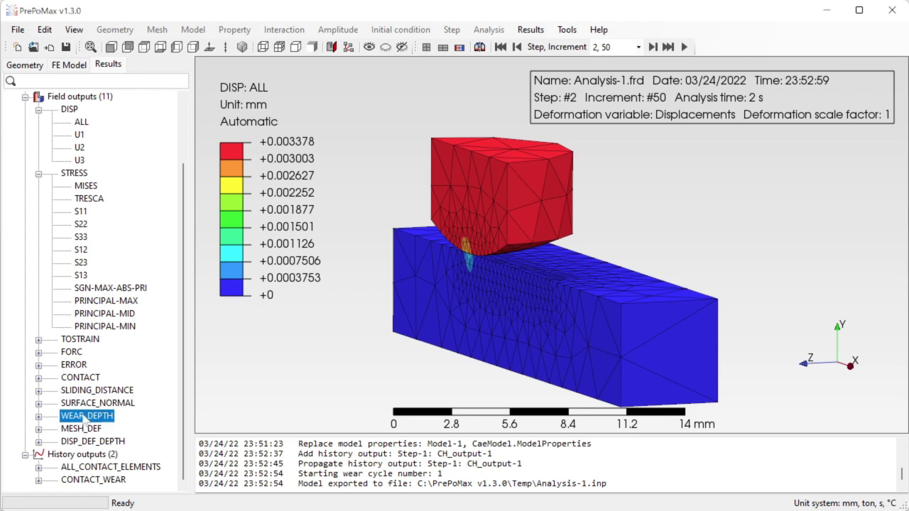
{"action": "left_click", "coordinate": [85, 430]}
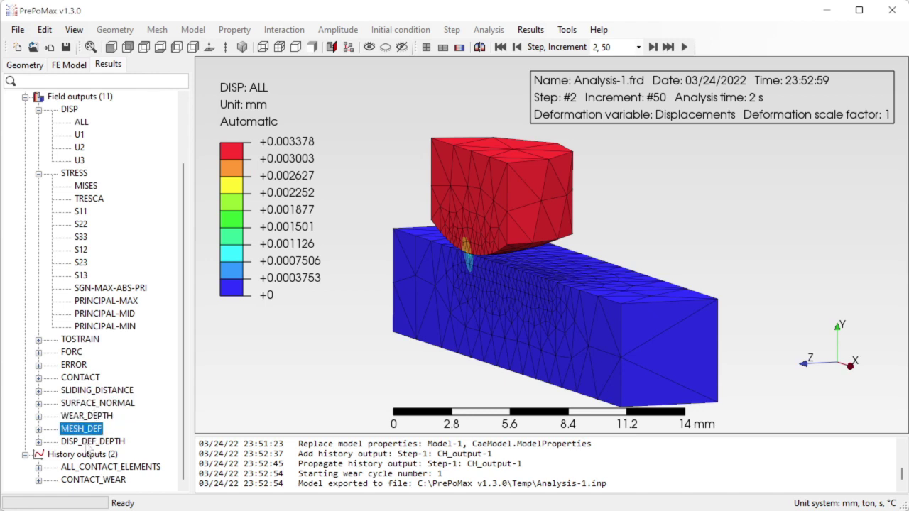
{"action": "left_click", "coordinate": [86, 443]}
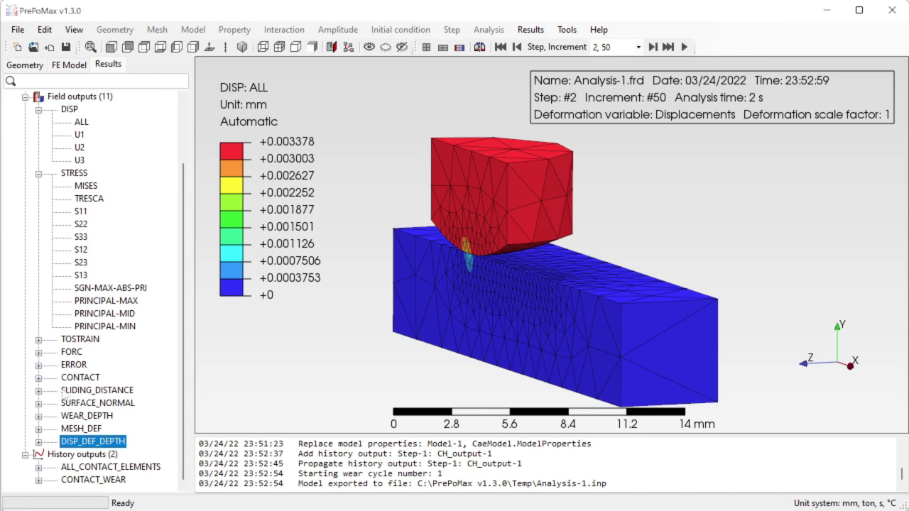
Display the total sliding distance (SLIDING_DISTANCE: ALL) and examine it around the pin-plate contact.
{"action": "left_click", "coordinate": [39, 391]}
{"action": "left_click", "coordinate": [80, 403]}
{"action": "middle_click_drag", "start_coordinate": [446, 282], "coordinate": [492, 290]}
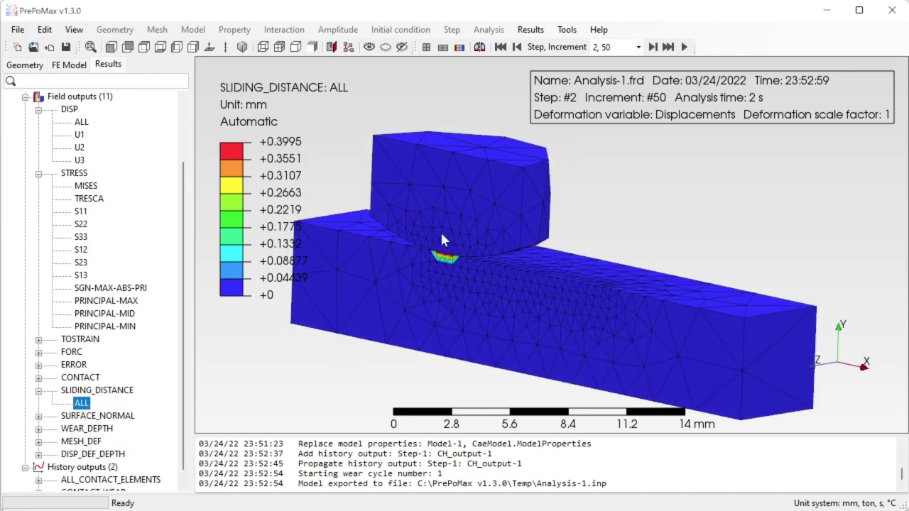
{"action": "scroll", "coordinate": [440, 230], "scroll_direction": "down", "scroll_amount": 2}
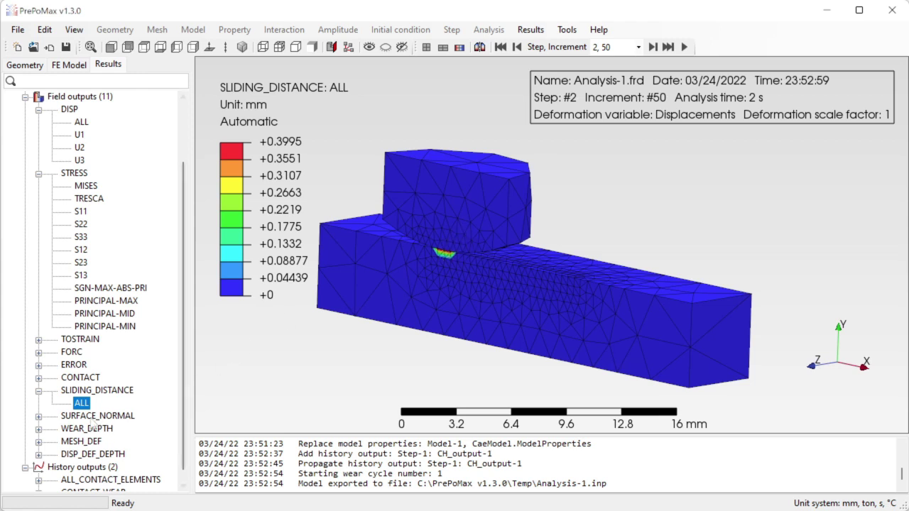
Display the surface normal results, viewing ALL and the components N1, N2 and N3 in turn.
{"action": "left_click", "coordinate": [39, 417]}
{"action": "left_click", "coordinate": [93, 417]}
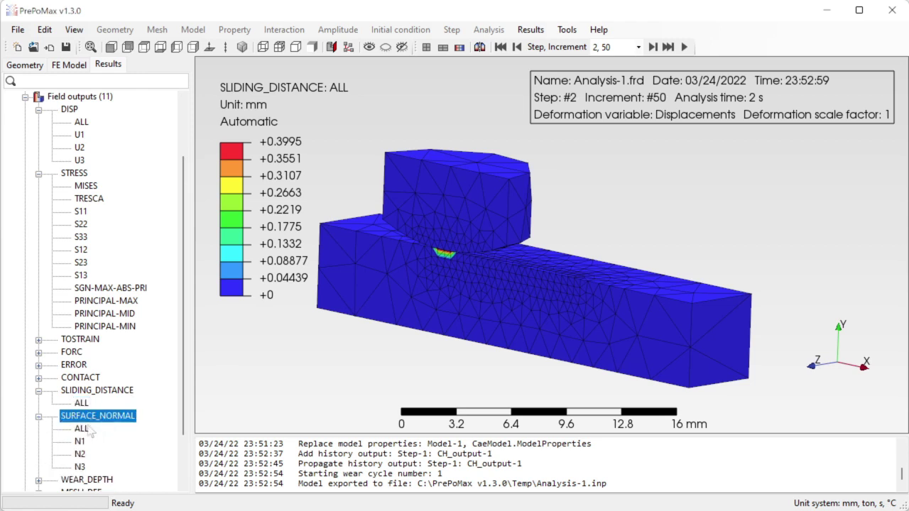
{"action": "left_click", "coordinate": [84, 429]}
{"action": "scroll", "coordinate": [344, 309], "scroll_direction": "up", "scroll_amount": 2}
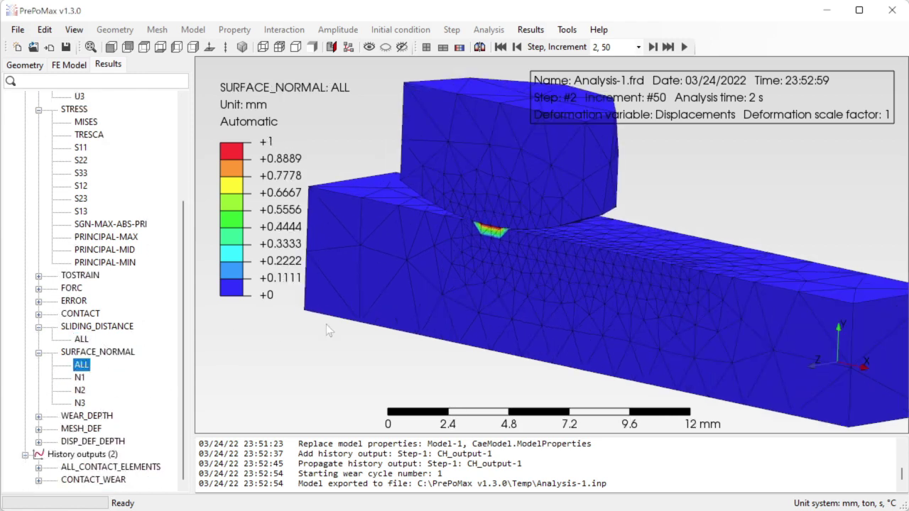
{"action": "scroll", "coordinate": [441, 260], "scroll_direction": "down", "scroll_amount": 3}
{"action": "left_click", "coordinate": [79, 378]}
{"action": "left_click", "coordinate": [79, 390]}
{"action": "left_click", "coordinate": [80, 402]}
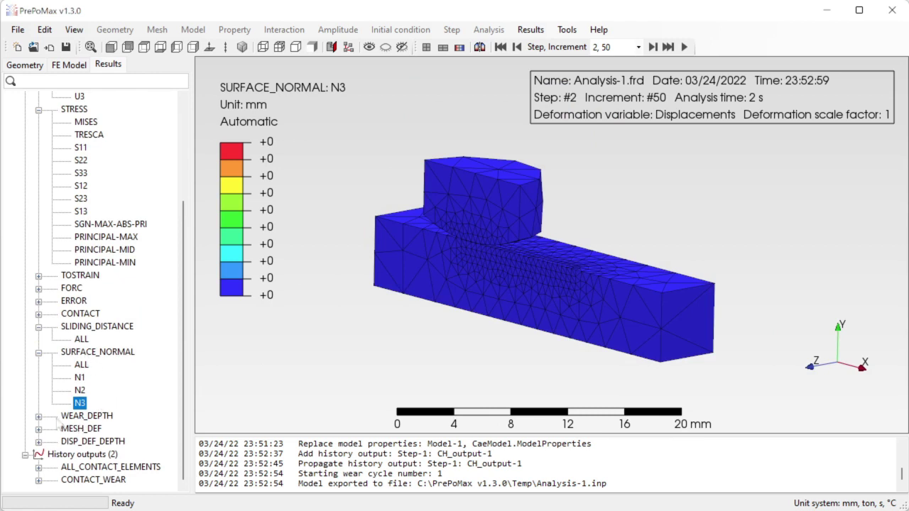
Display the total wear depth (WEAR_DEPTH: ALL) and examine the wear track along the plate.
{"action": "left_click", "coordinate": [39, 326]}
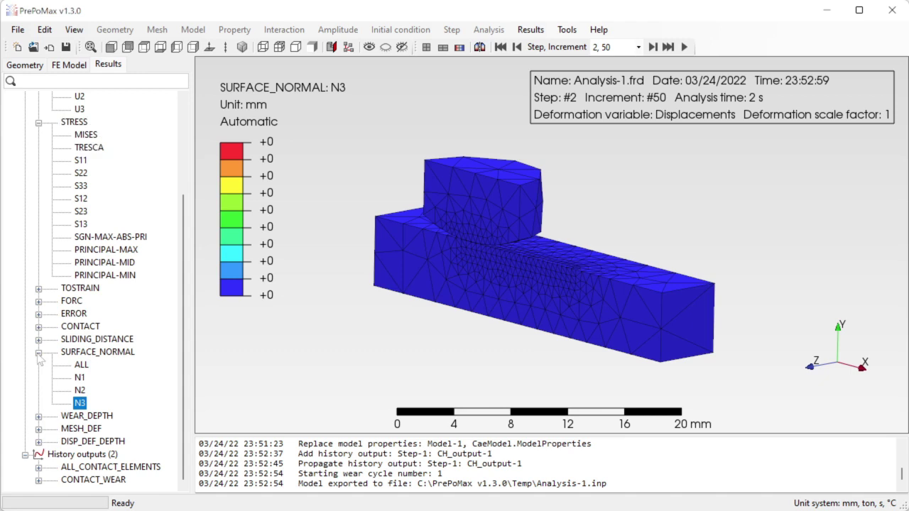
{"action": "left_click", "coordinate": [38, 351]}
{"action": "left_click", "coordinate": [38, 416]}
{"action": "left_click", "coordinate": [82, 428]}
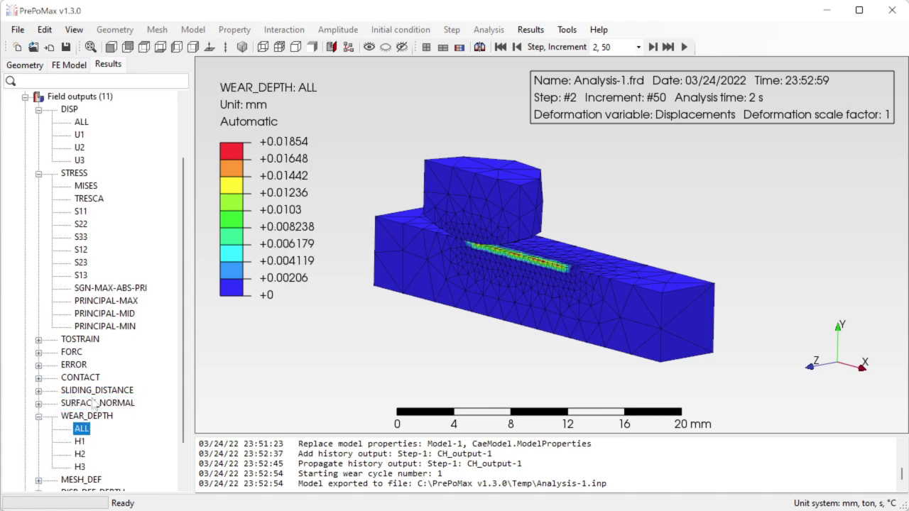
{"action": "scroll", "coordinate": [541, 273], "scroll_direction": "up", "scroll_amount": 3}
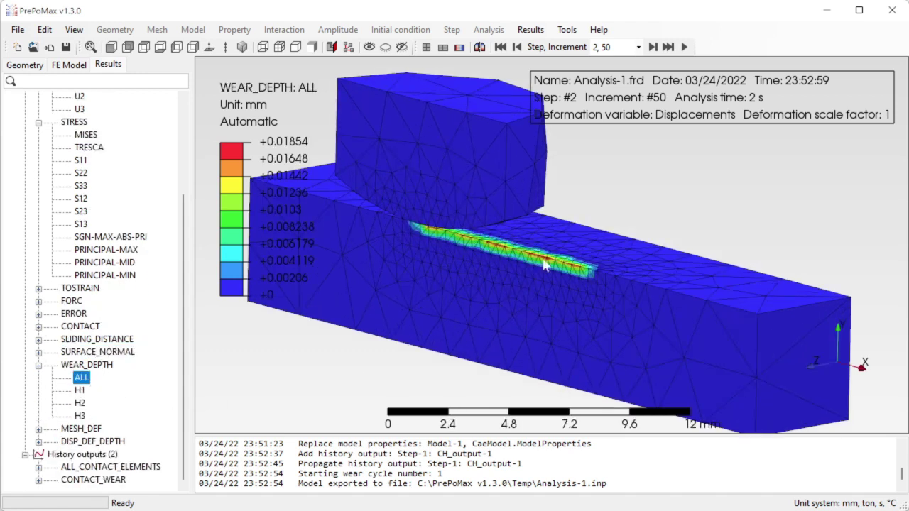
{"action": "scroll", "coordinate": [547, 270], "scroll_direction": "down", "scroll_amount": 1}
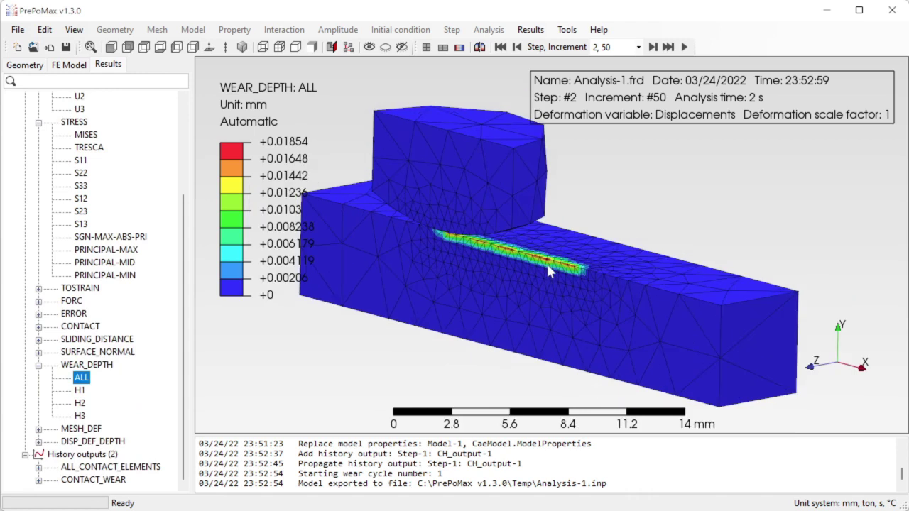
{"action": "scroll", "coordinate": [550, 272], "scroll_direction": "down", "scroll_amount": 1}
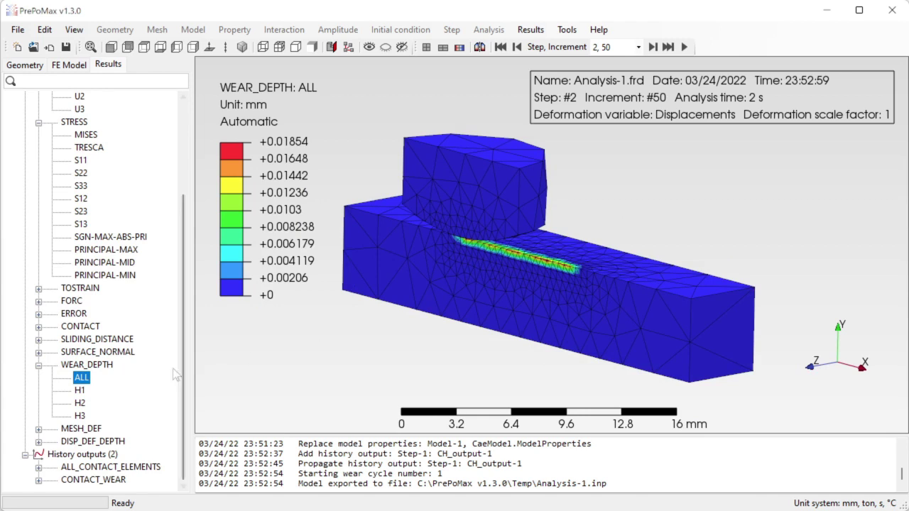
Check the wear depth components H1 and H3, and return to the total wear depth.
{"action": "left_click", "coordinate": [80, 390]}
{"action": "left_click", "coordinate": [80, 416]}
{"action": "left_click", "coordinate": [82, 378]}
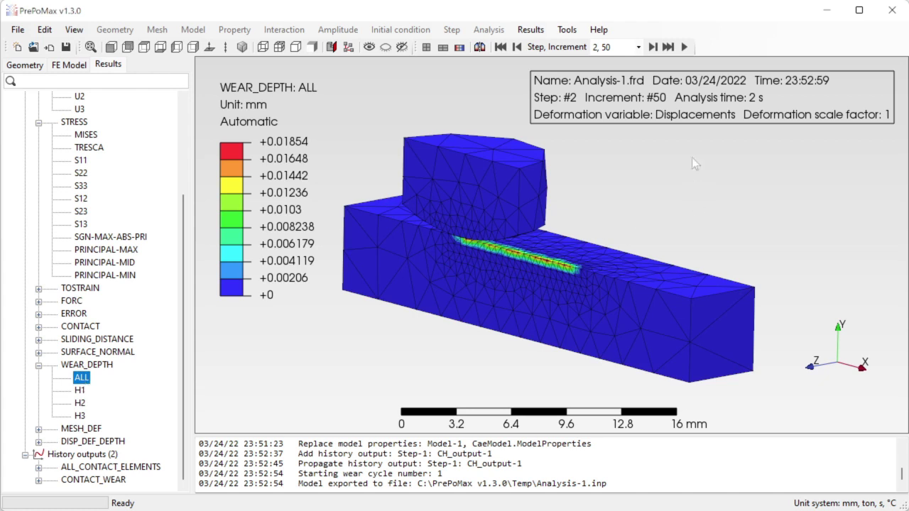
Open the time-increment animation of the wear depth and scrub it manually from frame 1 to frame 51.
{"action": "left_click", "coordinate": [685, 48]}
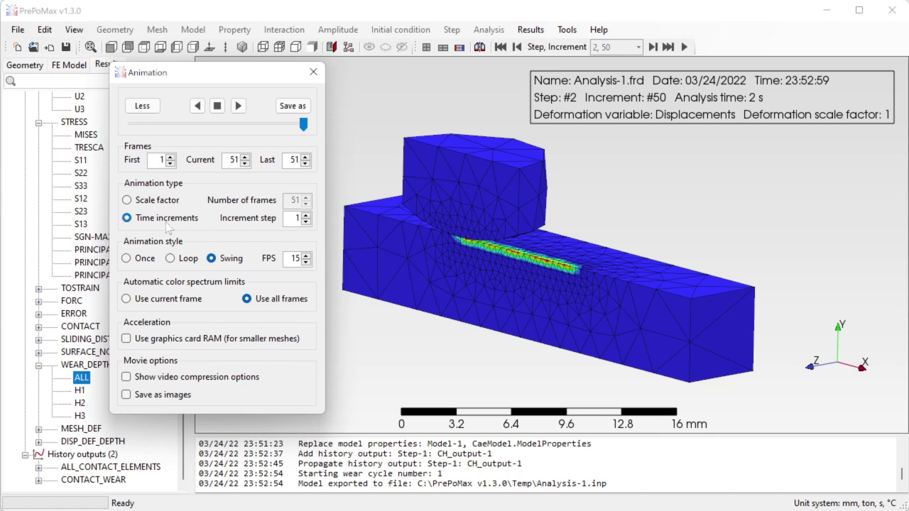
{"action": "left_click_drag", "start_coordinate": [229, 77], "coordinate": [219, 29]}
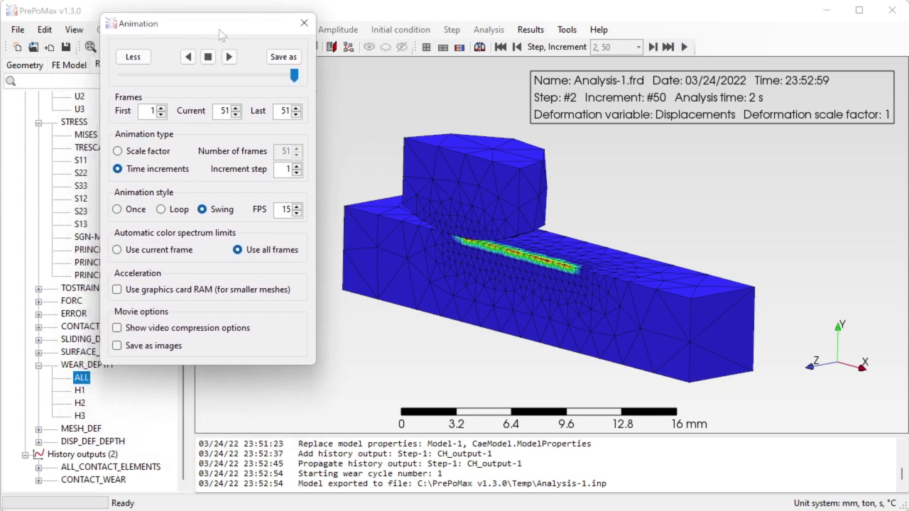
{"action": "left_click_drag", "start_coordinate": [294, 75], "coordinate": [124, 78]}
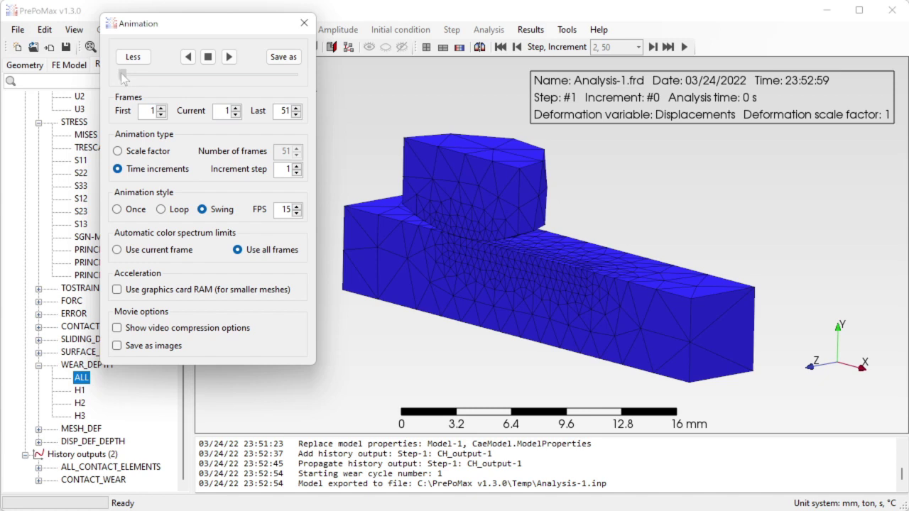
{"action": "left_click_drag", "start_coordinate": [121, 78], "coordinate": [127, 78]}
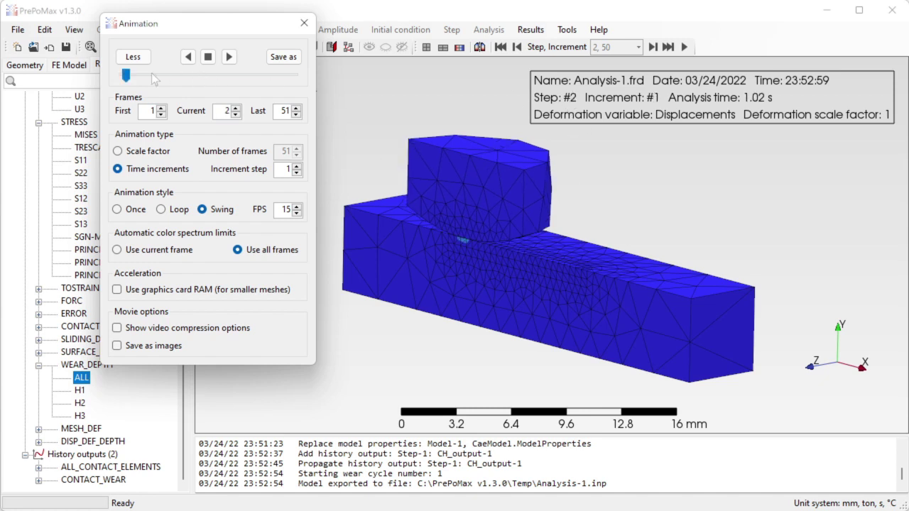
{"action": "left_click_drag", "start_coordinate": [126, 75], "coordinate": [306, 103]}
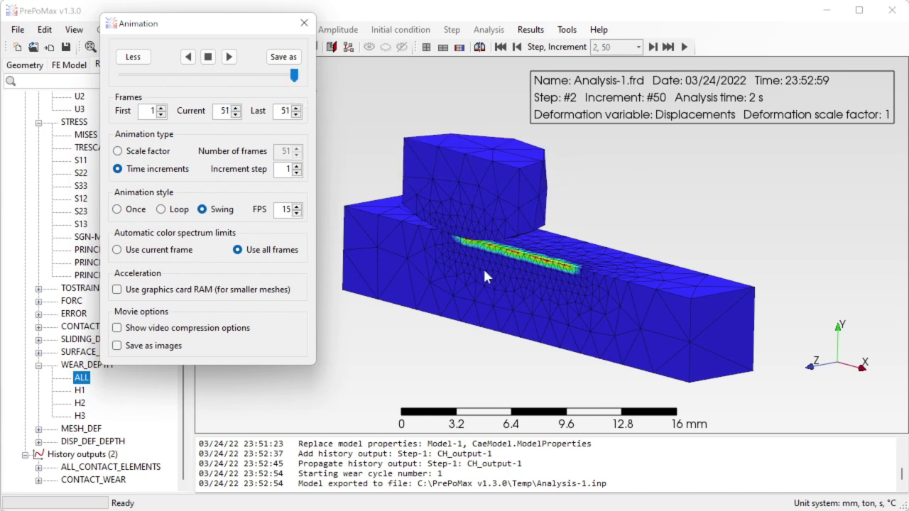
Inspect the wear depth contours in the contact zone at the final increment and close the animation.
{"action": "middle_click_drag", "start_coordinate": [494, 262], "coordinate": [413, 236]}
{"action": "scroll", "coordinate": [525, 252], "scroll_direction": "up", "scroll_amount": 5}
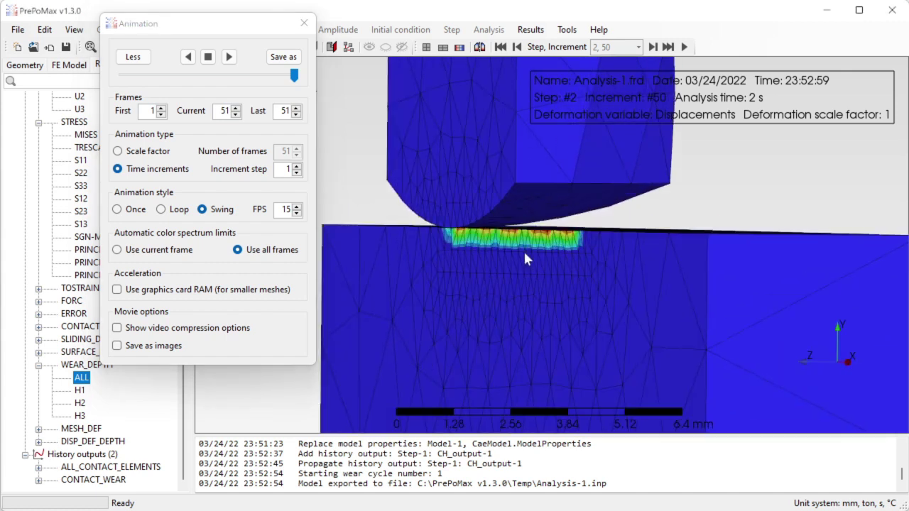
{"action": "scroll", "coordinate": [527, 253], "scroll_direction": "up", "scroll_amount": 2}
{"action": "middle_click_drag", "start_coordinate": [523, 238], "coordinate": [524, 251]}
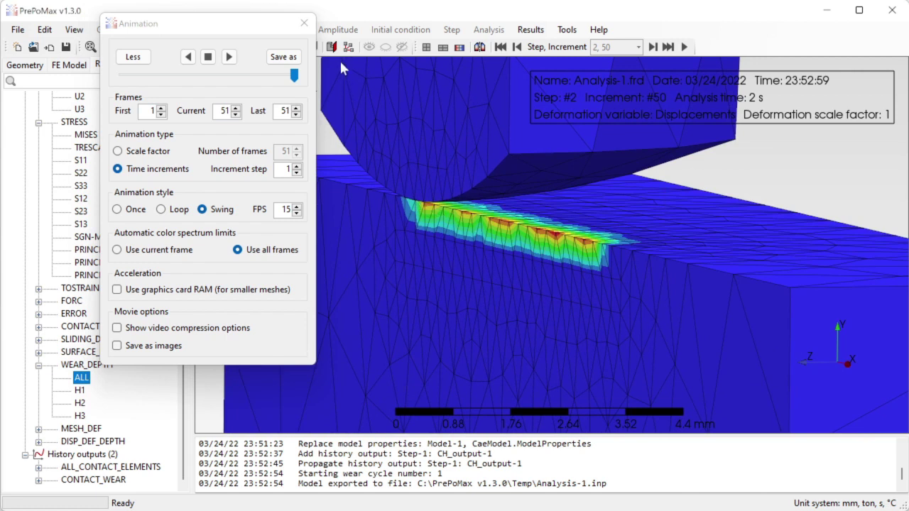
{"action": "left_click", "coordinate": [306, 31]}
{"action": "scroll", "coordinate": [528, 269], "scroll_direction": "down", "scroll_amount": 2}
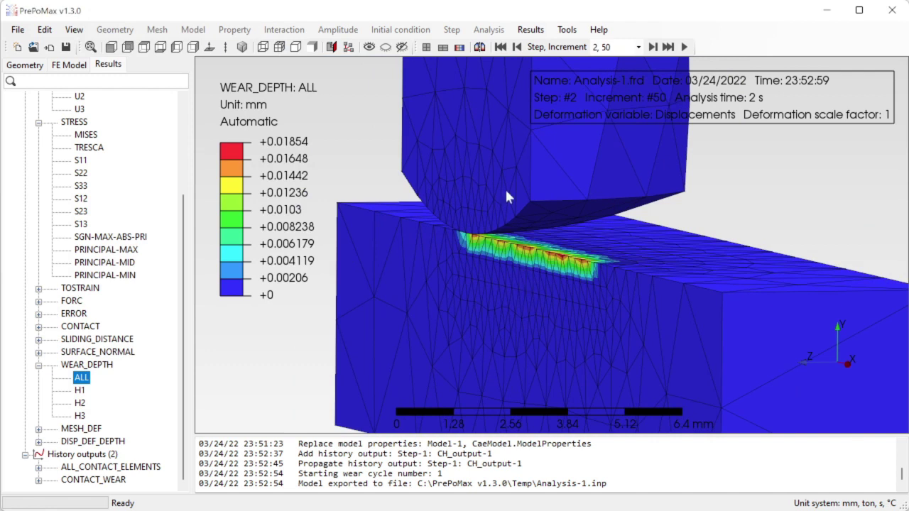
{"action": "scroll", "coordinate": [436, 337], "scroll_direction": "down", "scroll_amount": 3}
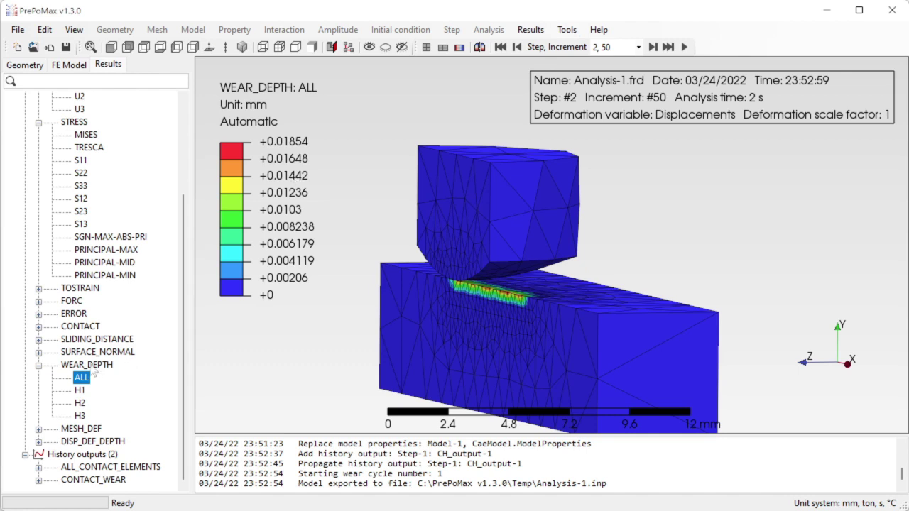
Set the post-processing deformation variable to Wear depths and apply the settings.
{"action": "double_click", "coordinate": [235, 197]}
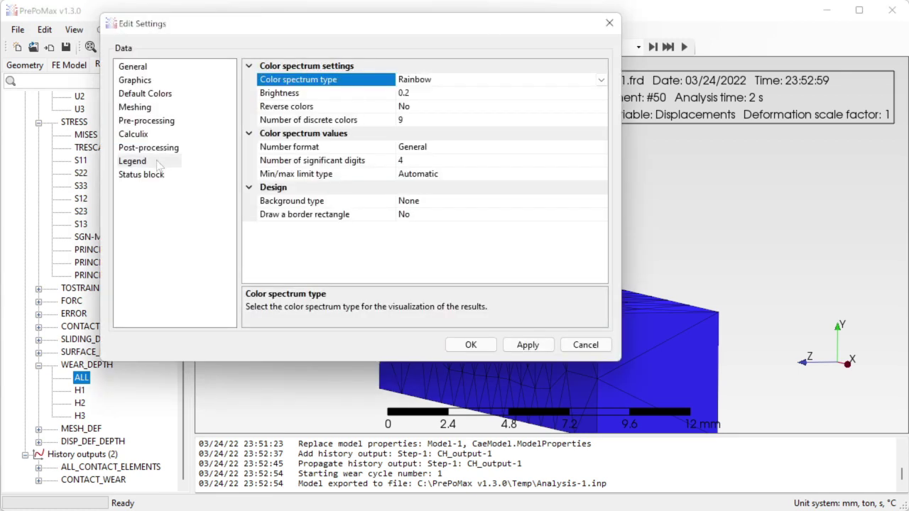
{"action": "left_click", "coordinate": [158, 149]}
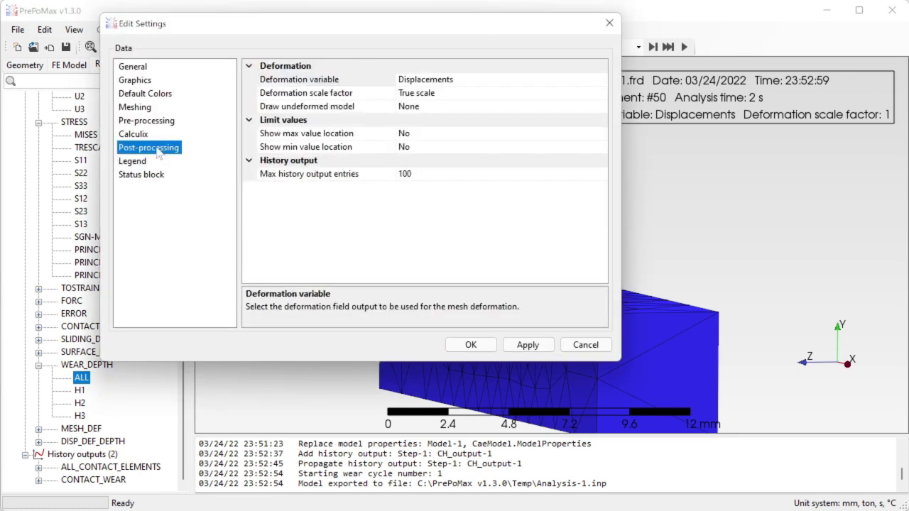
{"action": "left_click", "coordinate": [486, 81]}
{"action": "left_click", "coordinate": [601, 81]}
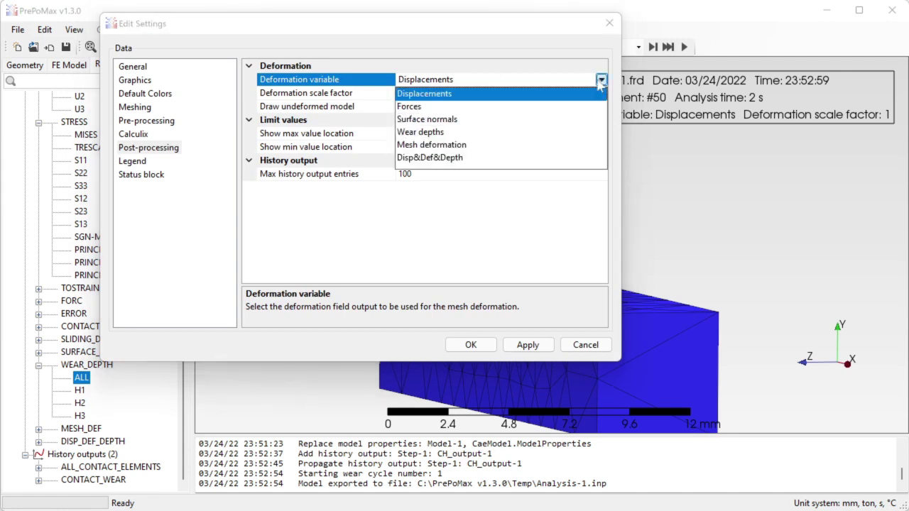
{"action": "left_click", "coordinate": [421, 134]}
{"action": "left_click", "coordinate": [471, 344]}
Inspect the contact zone deformed by wear depths up close from the side of the plate.
{"action": "left_click_drag", "start_coordinate": [548, 195], "coordinate": [516, 244]}
{"action": "scroll", "coordinate": [506, 255], "scroll_direction": "up", "scroll_amount": 5}
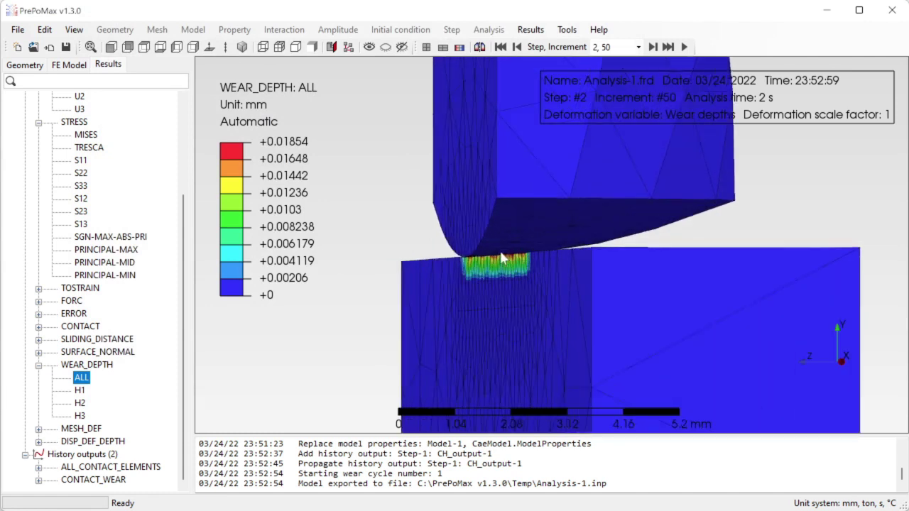
{"action": "scroll", "coordinate": [502, 258], "scroll_direction": "up", "scroll_amount": 5}
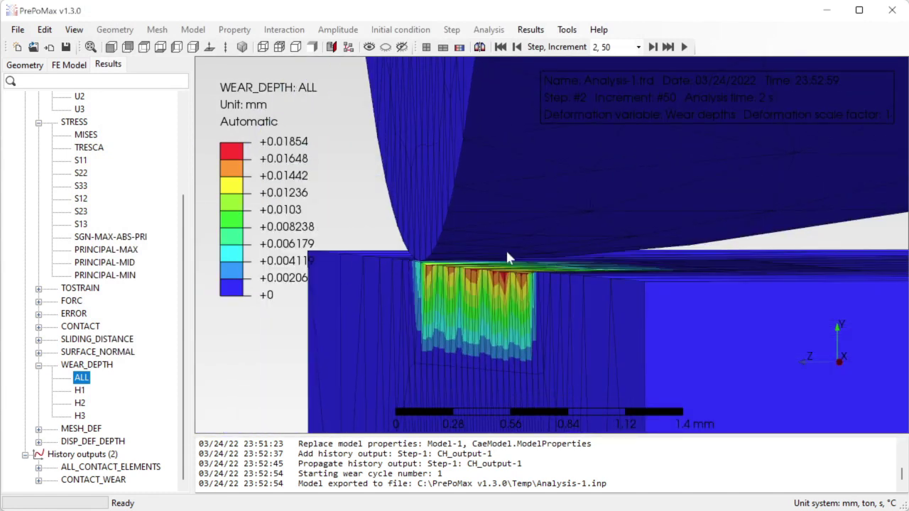
Open the time-increment animation, move it to frame 47, inspect the wear-deformed contact zone and close the animation.
{"action": "middle_click_drag", "start_coordinate": [507, 253], "coordinate": [507, 250]}
{"action": "middle_click_drag", "start_coordinate": [564, 240], "coordinate": [565, 242]}
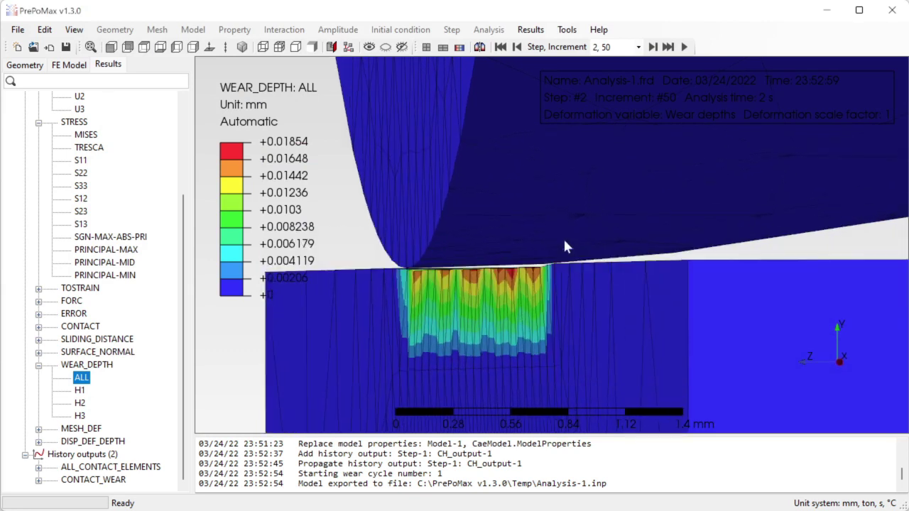
{"action": "left_click", "coordinate": [685, 47]}
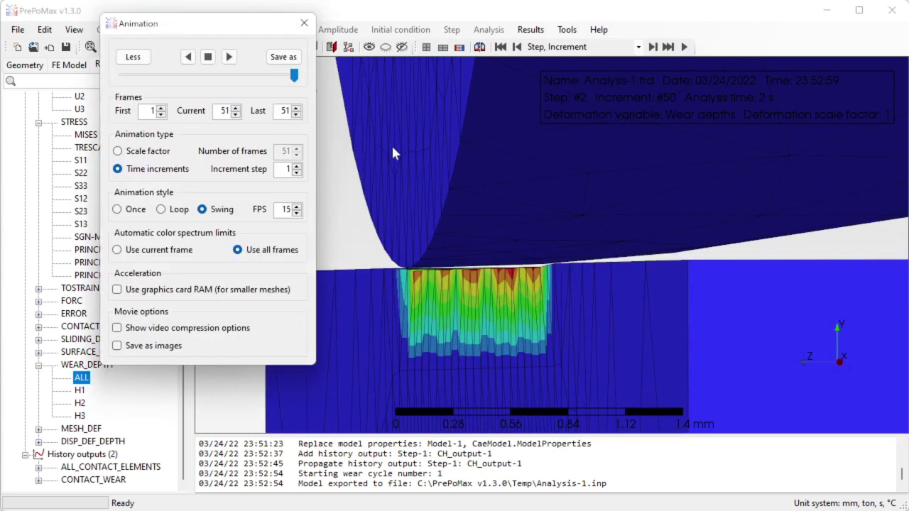
{"action": "mouse_move", "coordinate": [295, 79]}
{"action": "left_mouse_down"}
{"action": "mouse_move", "coordinate": [119, 87]}
{"action": "mouse_move", "coordinate": [297, 88]}
{"action": "mouse_move", "coordinate": [126, 84]}
{"action": "mouse_move", "coordinate": [281, 85]}
{"action": "left_mouse_up"}
{"action": "middle_click_drag", "start_coordinate": [449, 215], "coordinate": [453, 215]}
{"action": "middle_click_drag", "start_coordinate": [526, 233], "coordinate": [525, 230]}
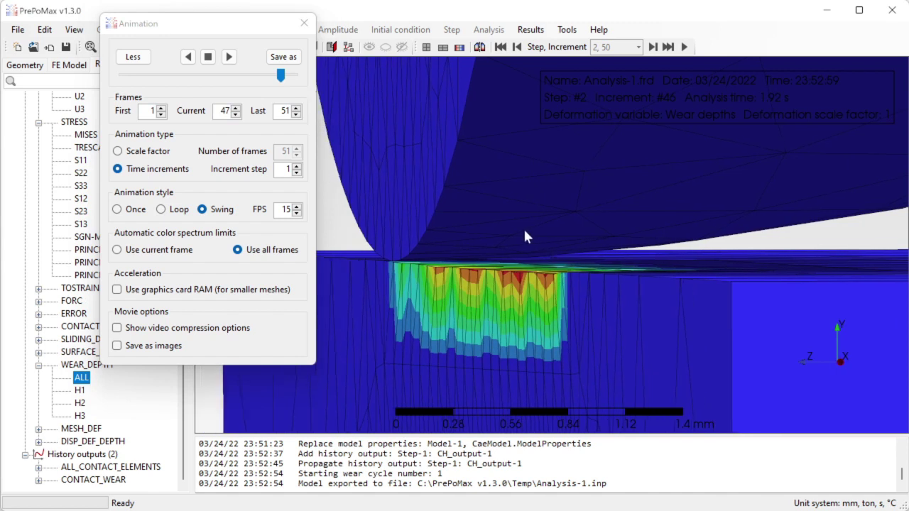
{"action": "scroll", "coordinate": [497, 274], "scroll_direction": "up", "scroll_amount": 3}
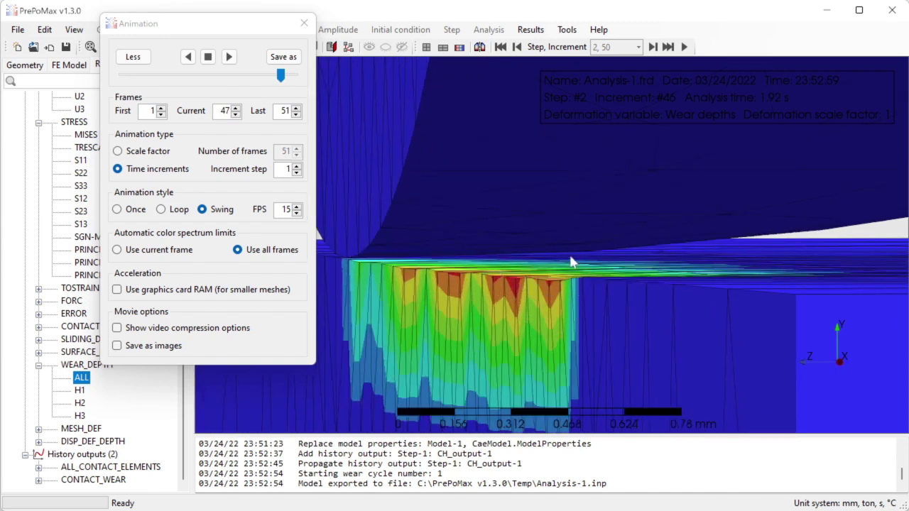
{"action": "scroll", "coordinate": [572, 262], "scroll_direction": "down", "scroll_amount": 5}
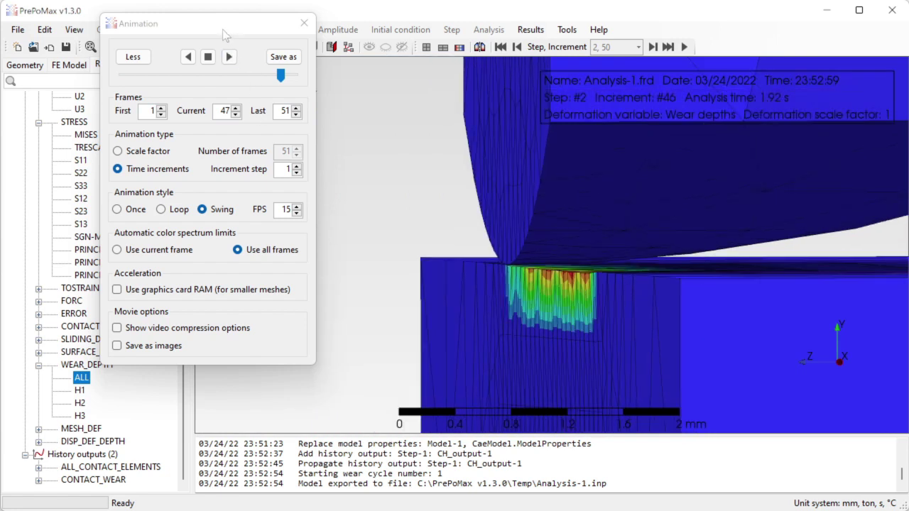
{"action": "left_click_drag", "start_coordinate": [224, 34], "coordinate": [285, 124]}
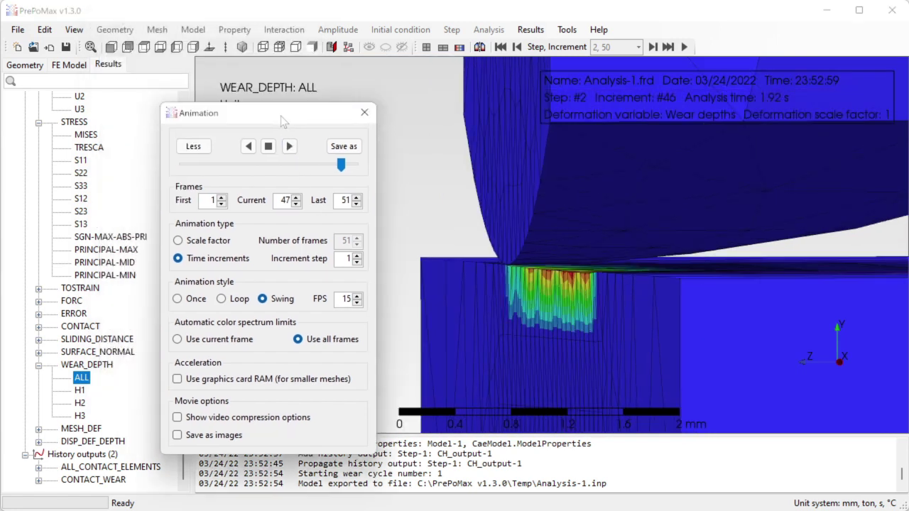
{"action": "left_click", "coordinate": [363, 115]}
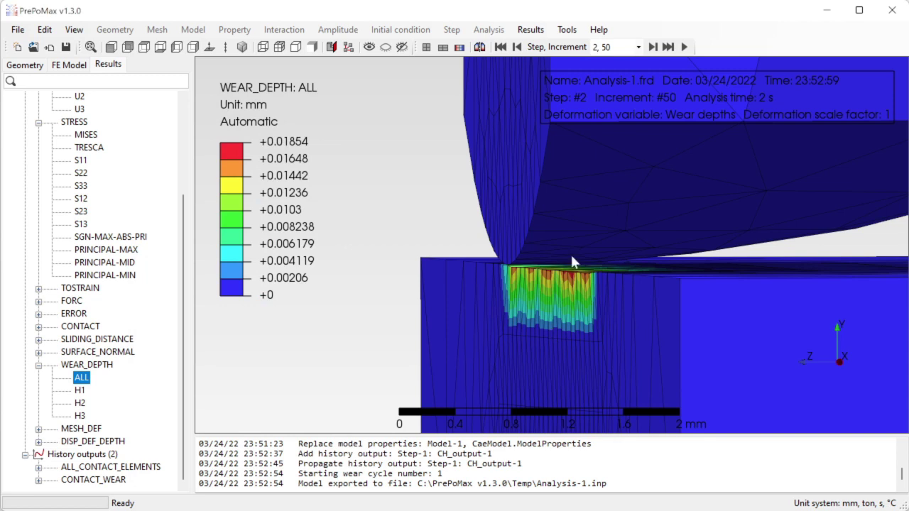
Examine the wear depth contours at the plate's contact edge up close and on the whole pin-and-plate model.
{"action": "scroll", "coordinate": [602, 283], "scroll_direction": "up", "scroll_amount": 2}
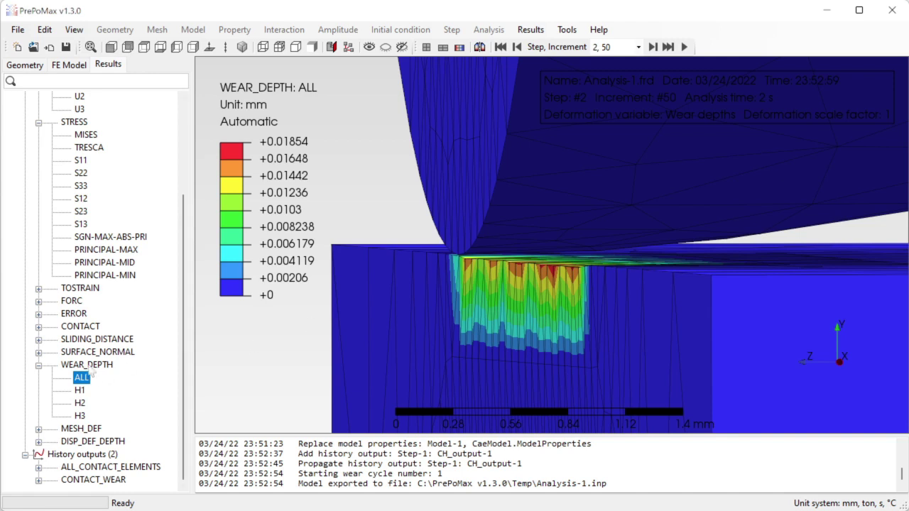
{"action": "scroll", "coordinate": [495, 280], "scroll_direction": "up", "scroll_amount": 2}
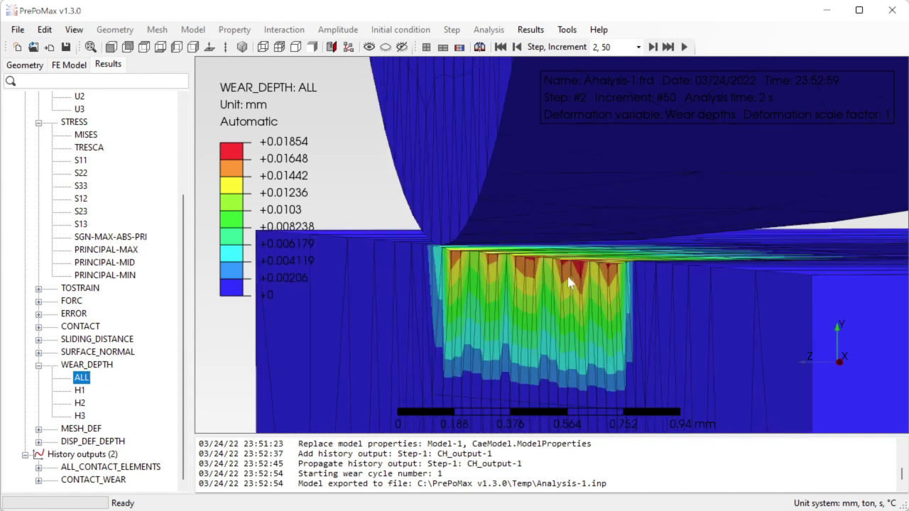
{"action": "scroll", "coordinate": [649, 284], "scroll_direction": "down", "scroll_amount": 1}
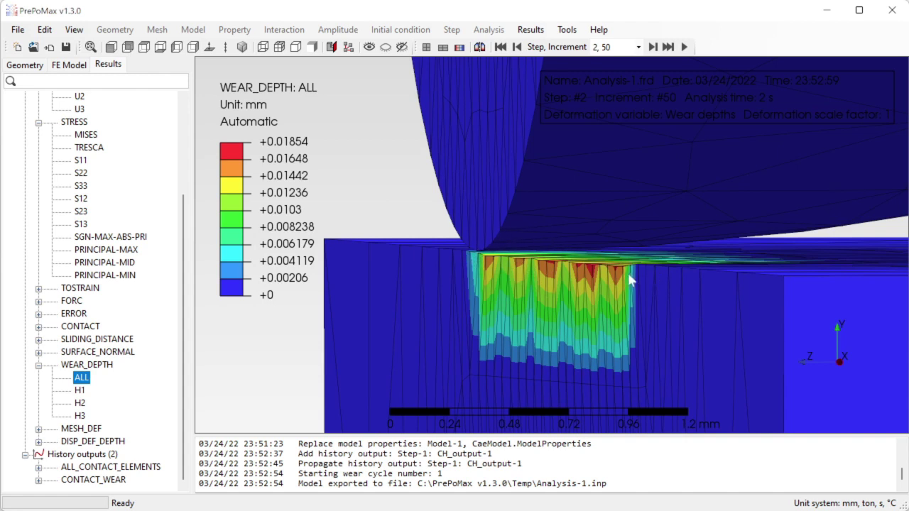
{"action": "scroll", "coordinate": [517, 262], "scroll_direction": "down", "scroll_amount": 8}
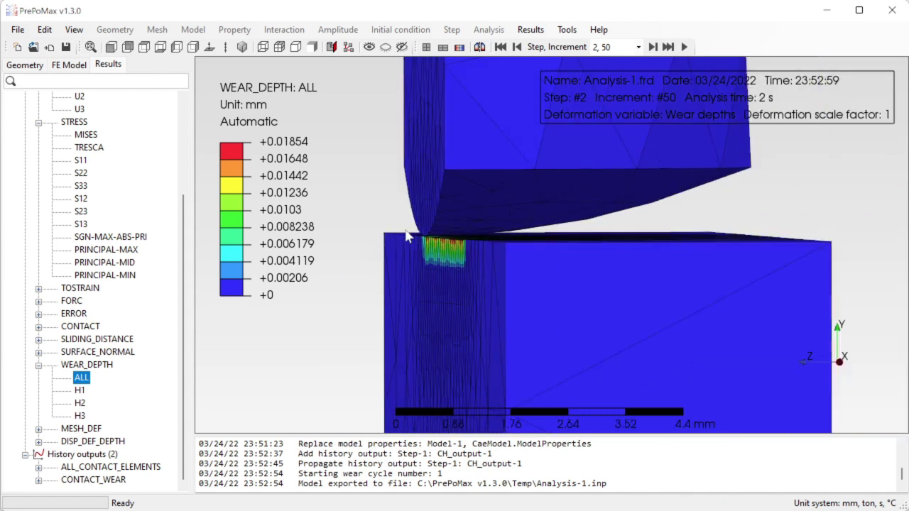
{"action": "scroll", "coordinate": [516, 256], "scroll_direction": "down", "scroll_amount": 4}
{"action": "middle_click_drag", "start_coordinate": [560, 250], "coordinate": [509, 274]}
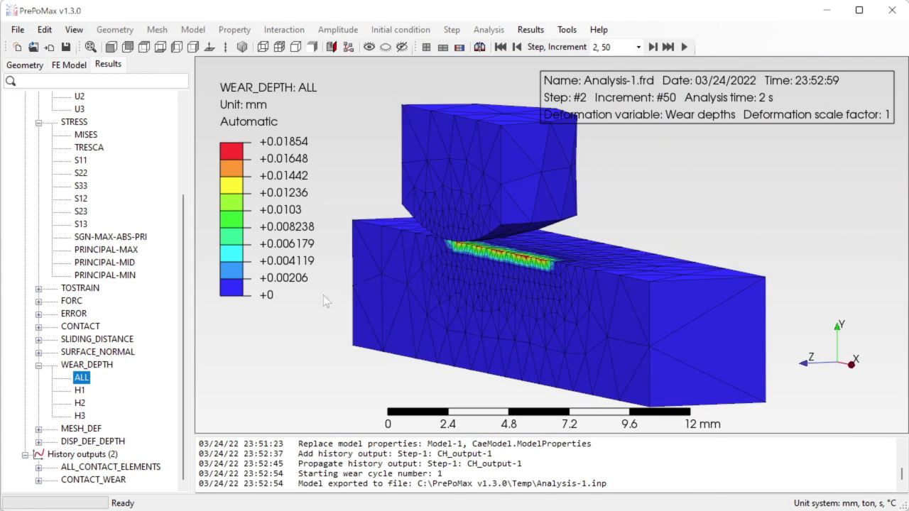
Set the number of cycles of the slip wear model to 3 in the FE model's properties.
{"action": "left_click", "coordinate": [74, 67]}
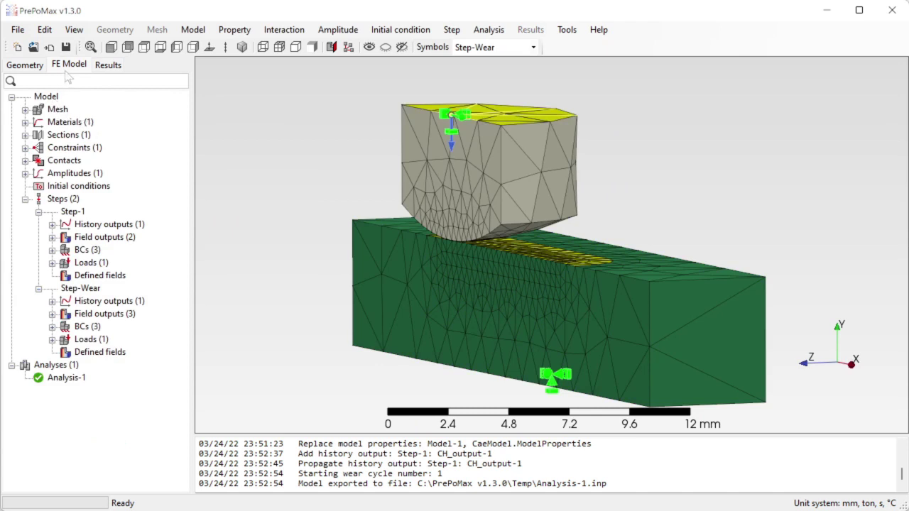
{"action": "right_click", "coordinate": [62, 97]}
{"action": "left_click", "coordinate": [74, 104]}
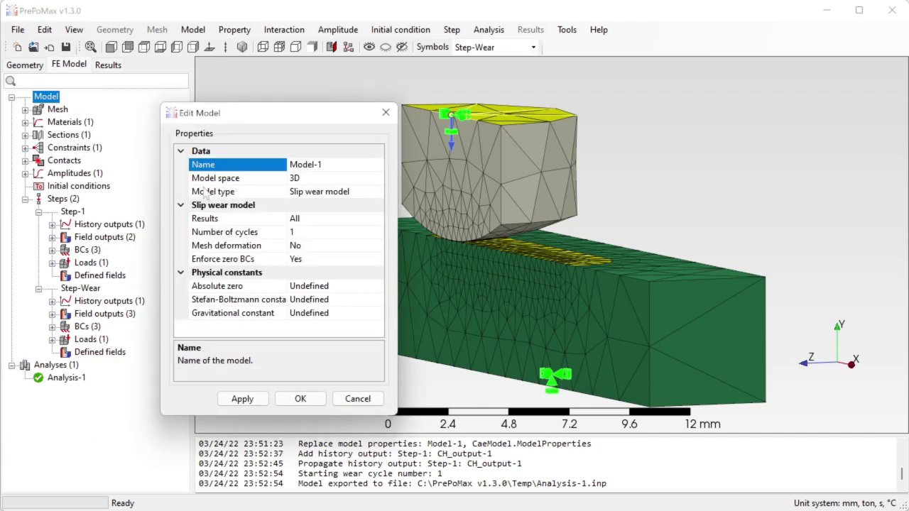
{"action": "left_click", "coordinate": [309, 233]}
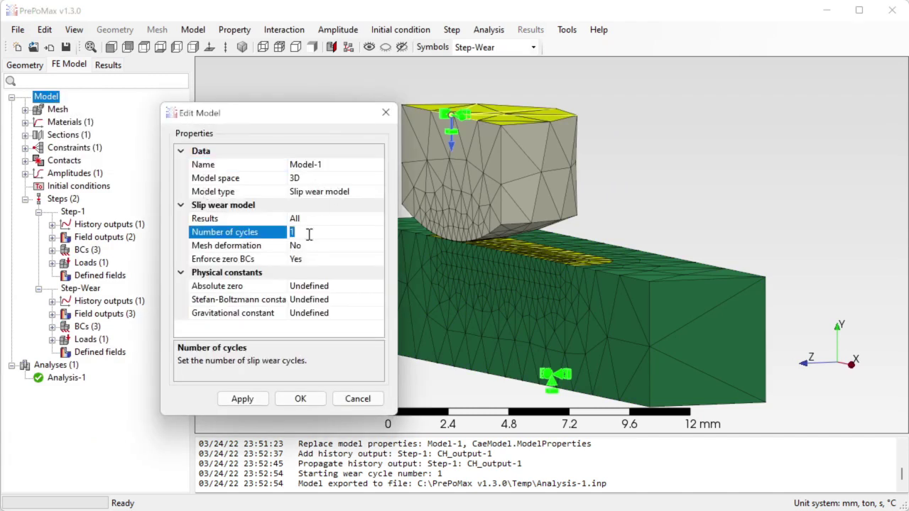
{"action": "type", "text": "3"}
{"action": "left_click", "coordinate": [300, 399]}
Run Analysis-1 again, overwriting the existing analysis files, and close the monitor once the job has finished.
{"action": "right_click", "coordinate": [74, 380]}
{"action": "left_click", "coordinate": [119, 412]}
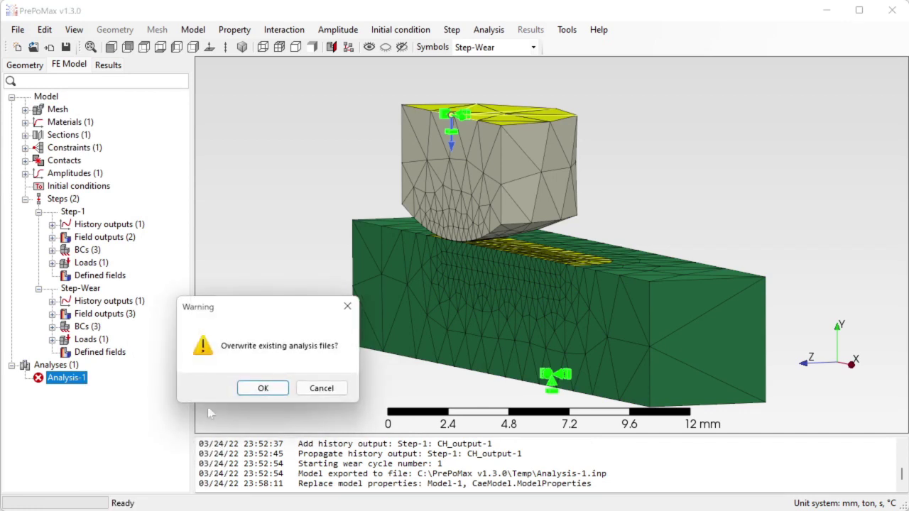
{"action": "left_click", "coordinate": [257, 391]}
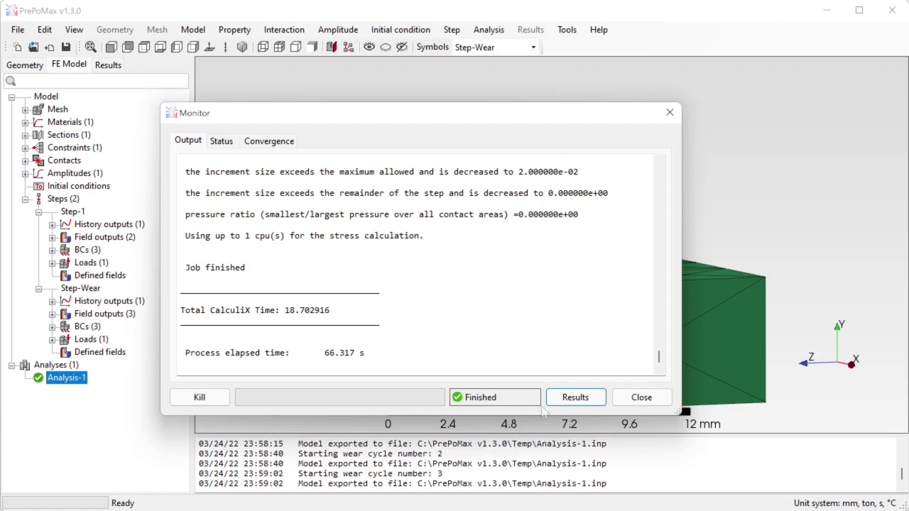
{"action": "left_click_drag", "start_coordinate": [495, 121], "coordinate": [495, 99]}
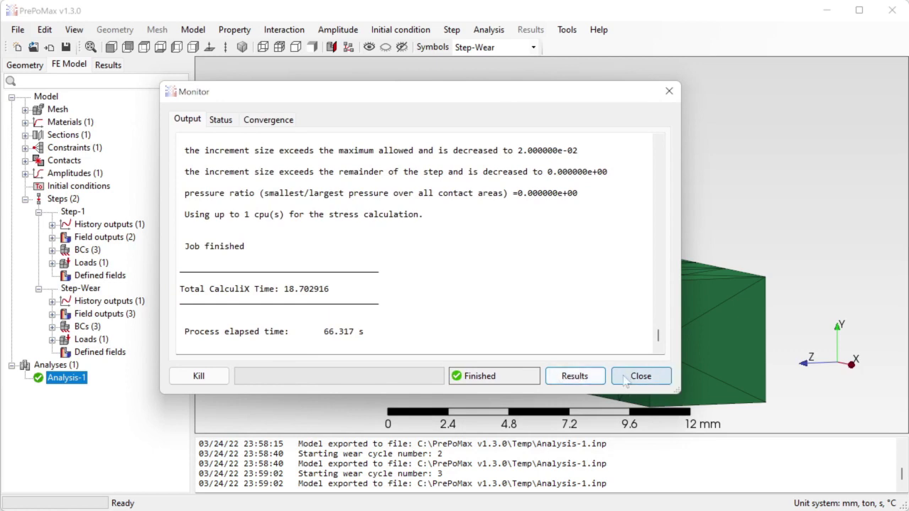
{"action": "left_click", "coordinate": [632, 381]}
Check the message log for the start entries of wear cycles 1, 2 and 3.
{"action": "scroll", "coordinate": [477, 470], "scroll_direction": "up", "scroll_amount": 1}
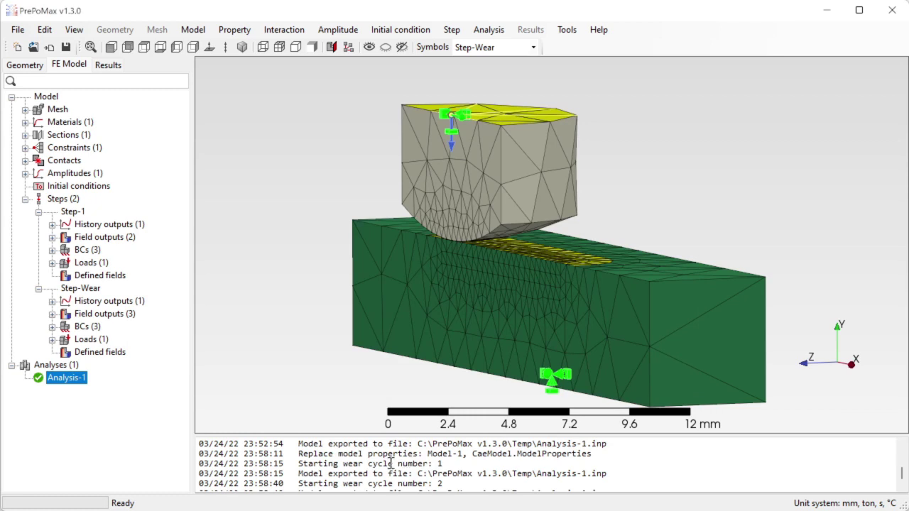
{"action": "left_click_drag", "start_coordinate": [390, 465], "coordinate": [444, 465]}
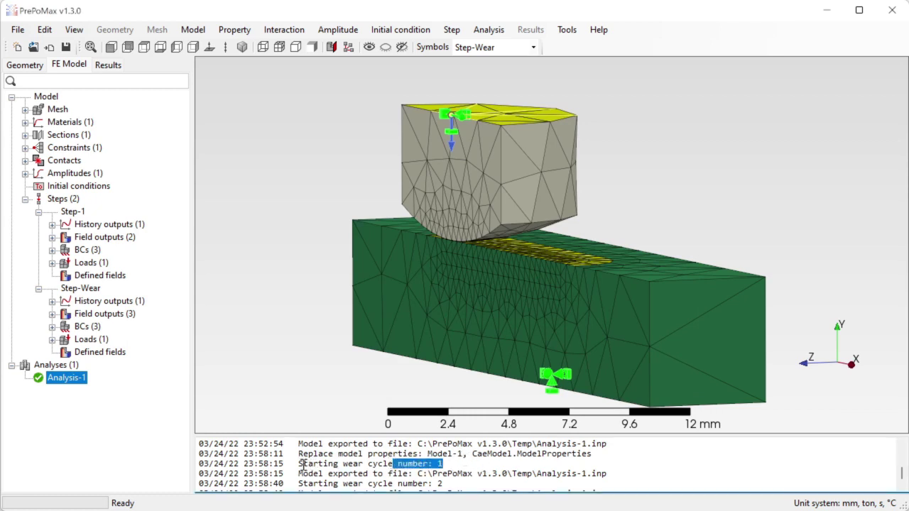
{"action": "left_click_drag", "start_coordinate": [301, 464], "coordinate": [479, 467]}
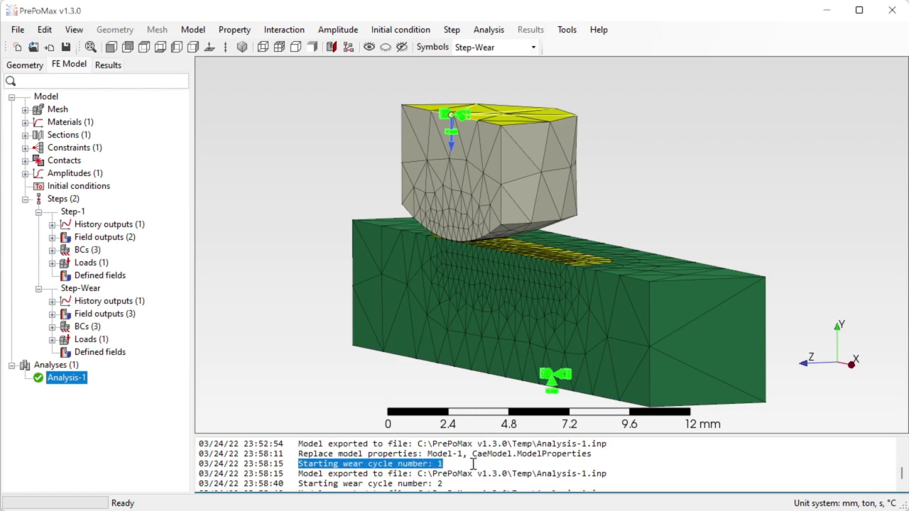
{"action": "left_click_drag", "start_coordinate": [452, 459], "coordinate": [308, 449]}
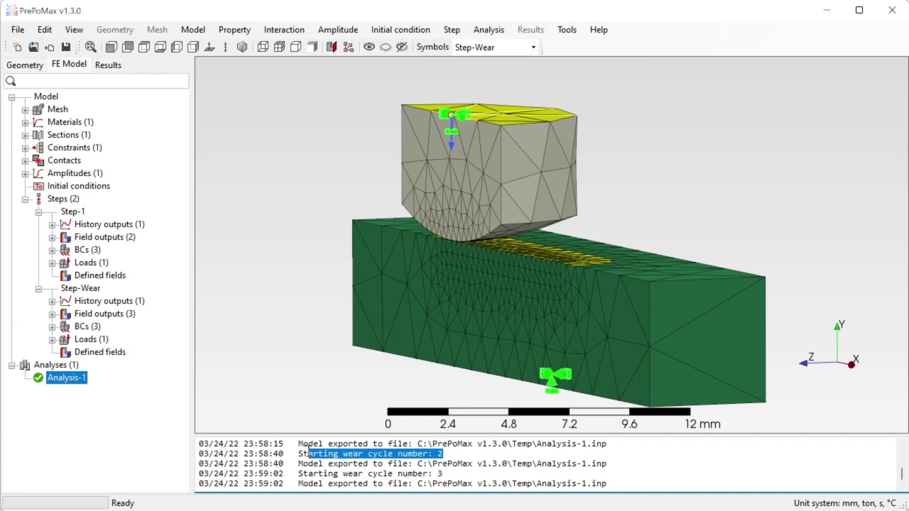
{"action": "left_click_drag", "start_coordinate": [449, 474], "coordinate": [300, 473]}
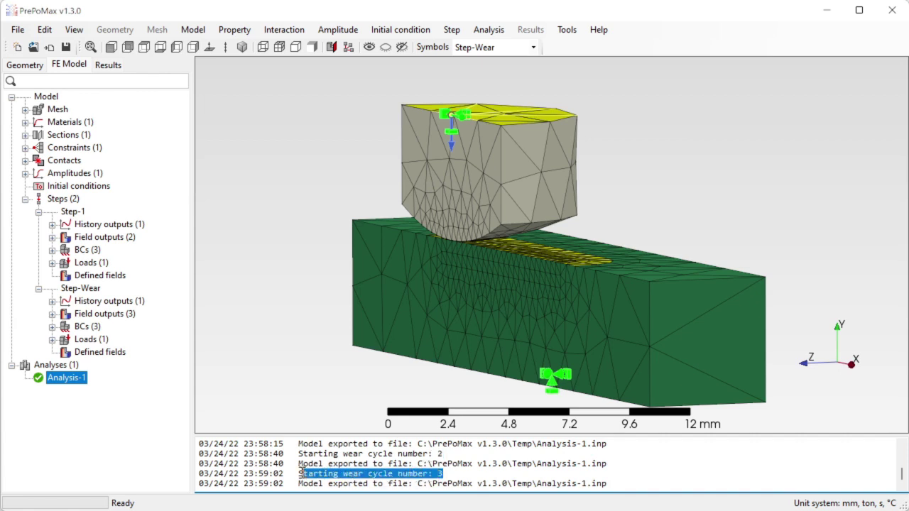
Load the results of Analysis-1 from its monitor and show the WEAR_DEPTH ALL contours close up at the contact zone.
{"action": "right_click", "coordinate": [74, 384]}
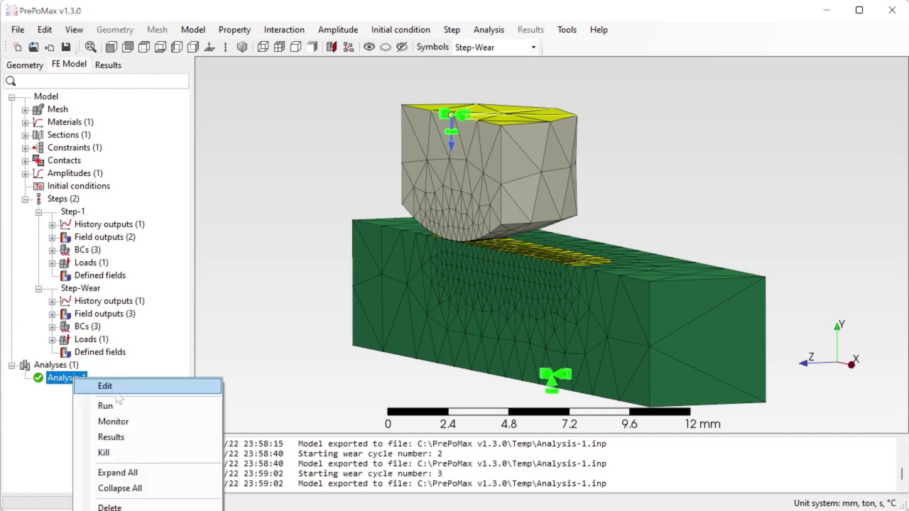
{"action": "left_click", "coordinate": [114, 422]}
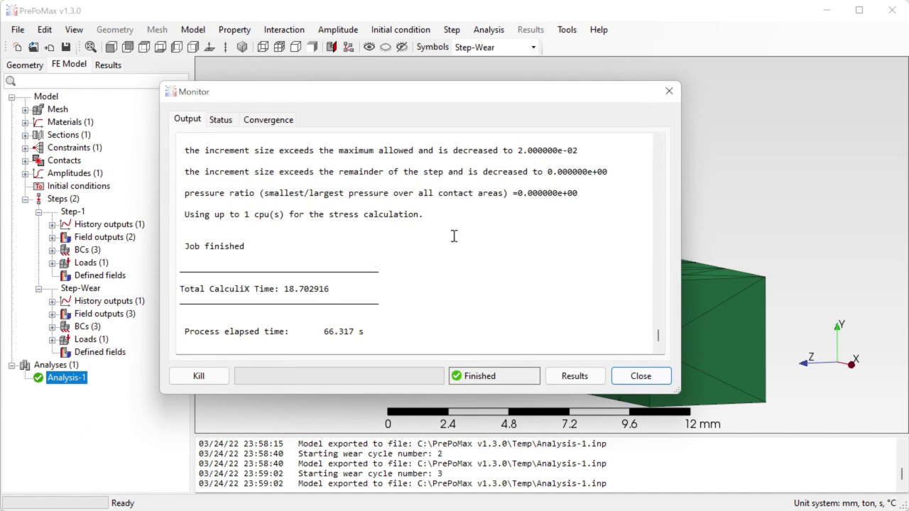
{"action": "left_click", "coordinate": [576, 376]}
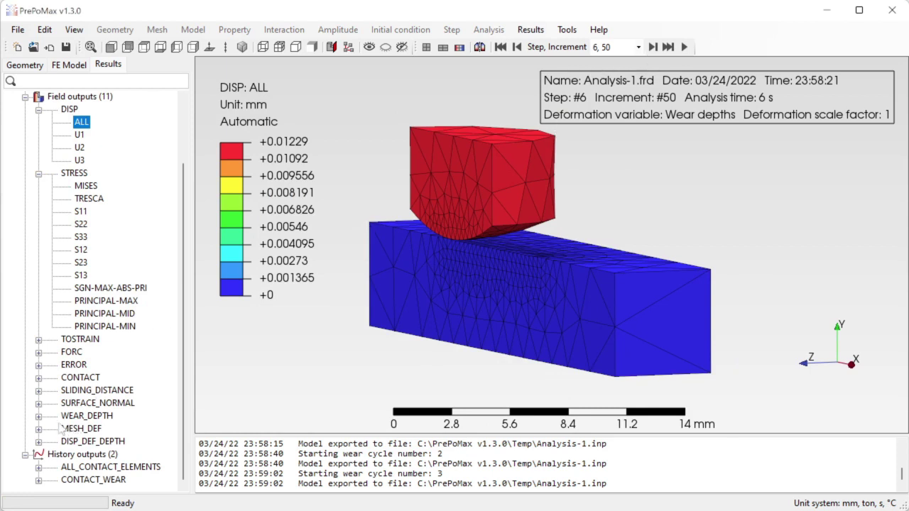
{"action": "left_click", "coordinate": [38, 416]}
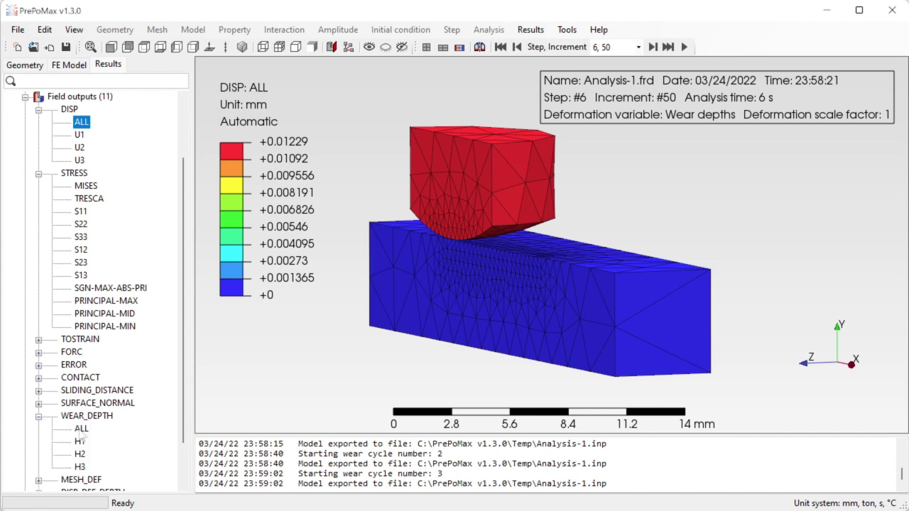
{"action": "left_click", "coordinate": [81, 429]}
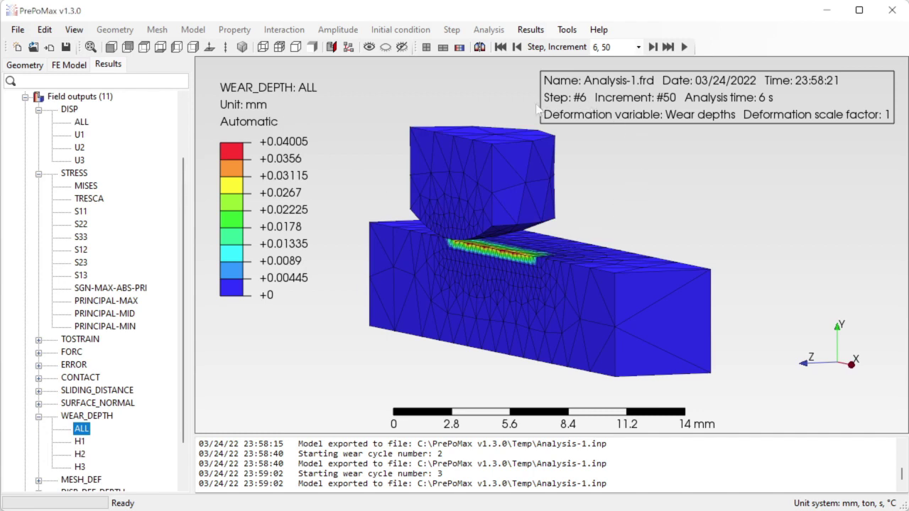
{"action": "left_click_drag", "start_coordinate": [633, 196], "coordinate": [505, 214]}
{"action": "scroll", "coordinate": [506, 224], "scroll_direction": "up", "scroll_amount": 10}
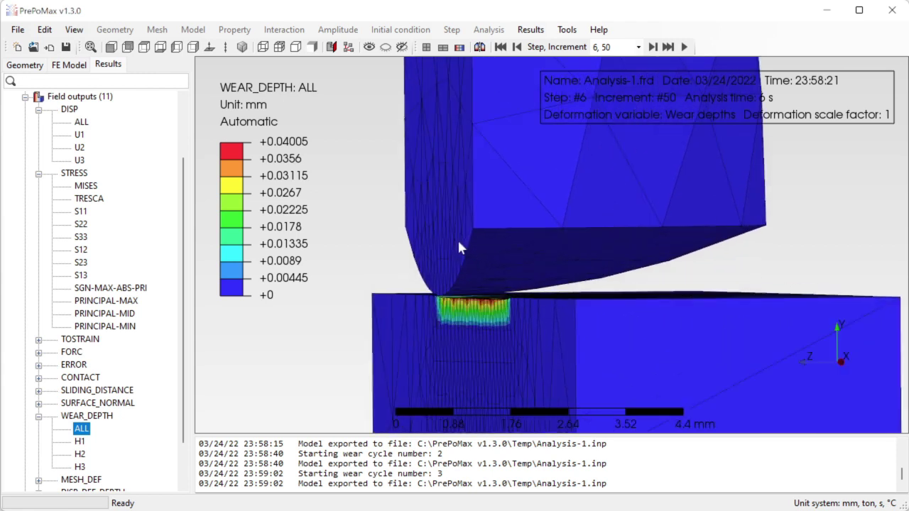
{"action": "left_click_drag", "start_coordinate": [629, 341], "coordinate": [552, 336]}
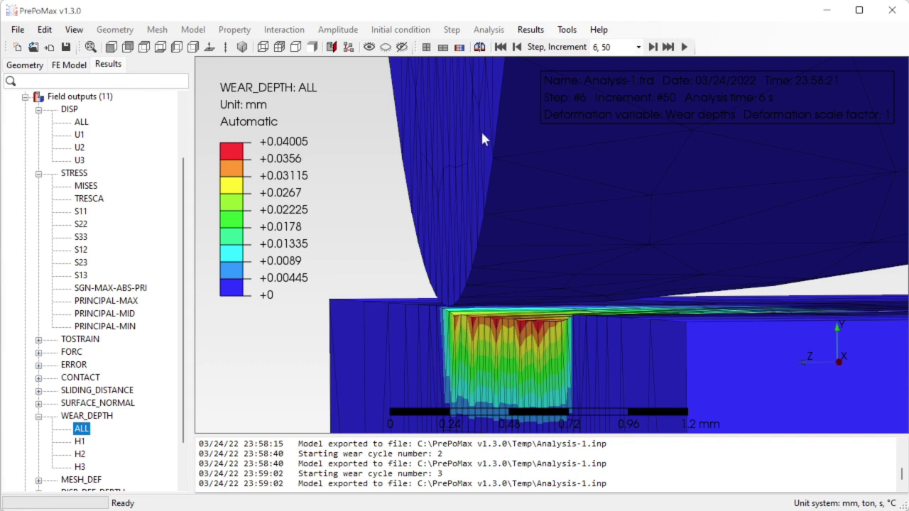
Set the post-processing deformation variable to Disp&Def&Depth and confirm the settings.
{"action": "double_click", "coordinate": [231, 191]}
{"action": "left_click", "coordinate": [217, 216]}
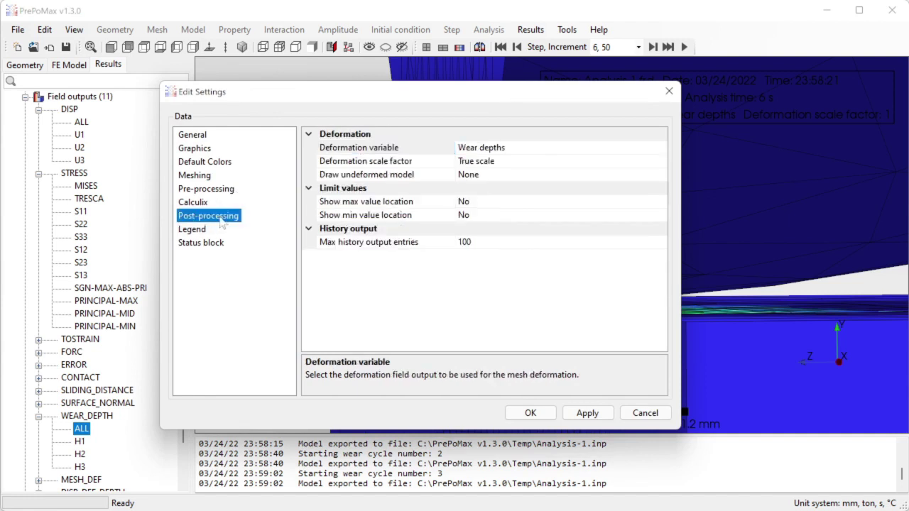
{"action": "left_click", "coordinate": [654, 147]}
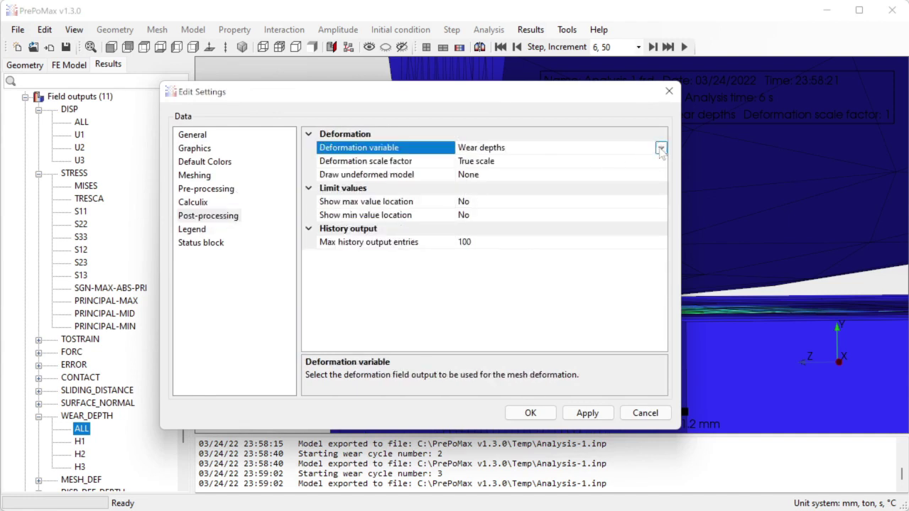
{"action": "left_click", "coordinate": [661, 148]}
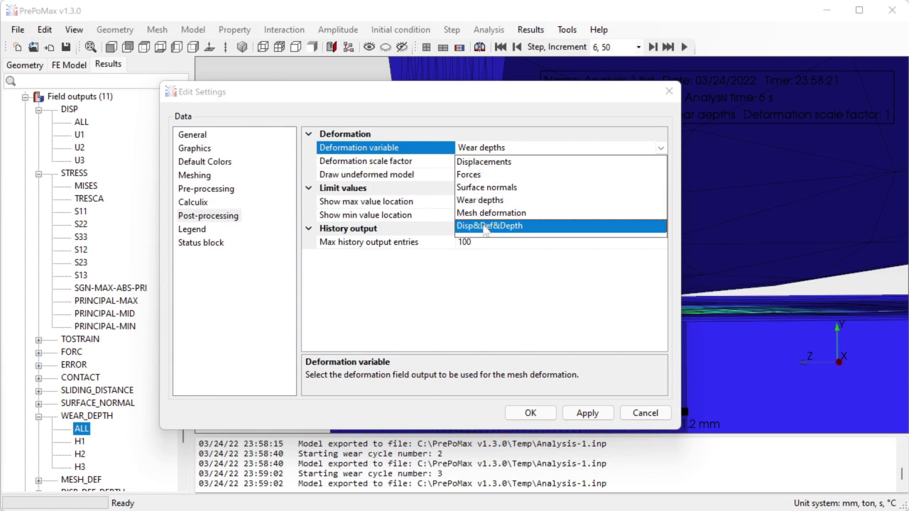
{"action": "left_click", "coordinate": [484, 226]}
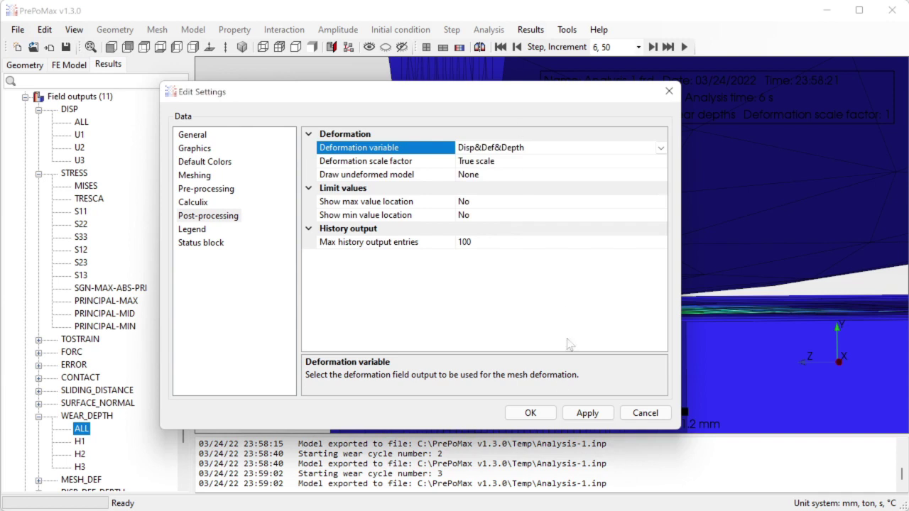
{"action": "left_click", "coordinate": [531, 413]}
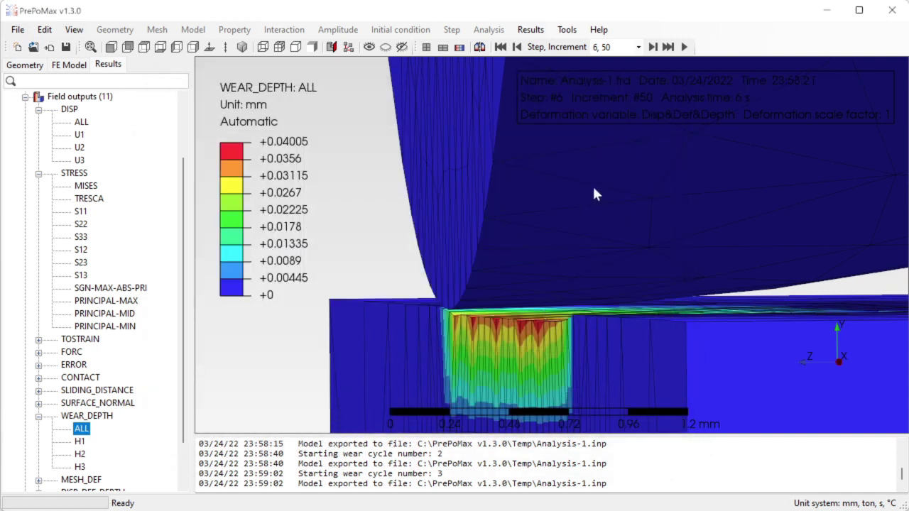
Start an animation of the wear depth results and scrub through the time increments to frame 151.
{"action": "left_click", "coordinate": [685, 48]}
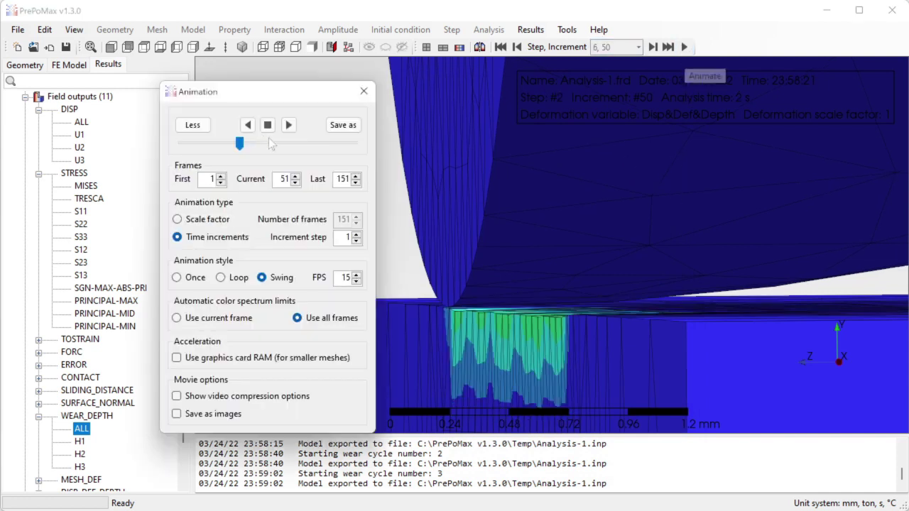
{"action": "left_click_drag", "start_coordinate": [295, 99], "coordinate": [141, 63]}
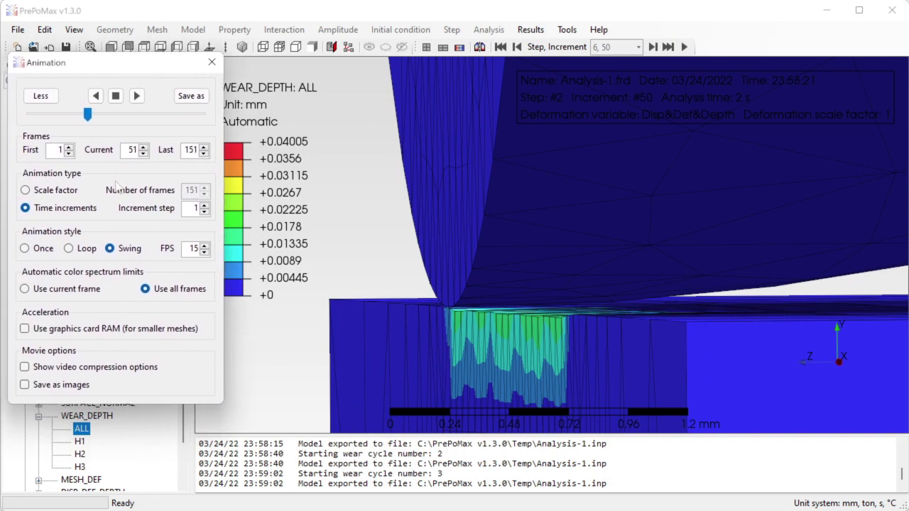
{"action": "left_click_drag", "start_coordinate": [88, 114], "coordinate": [208, 143]}
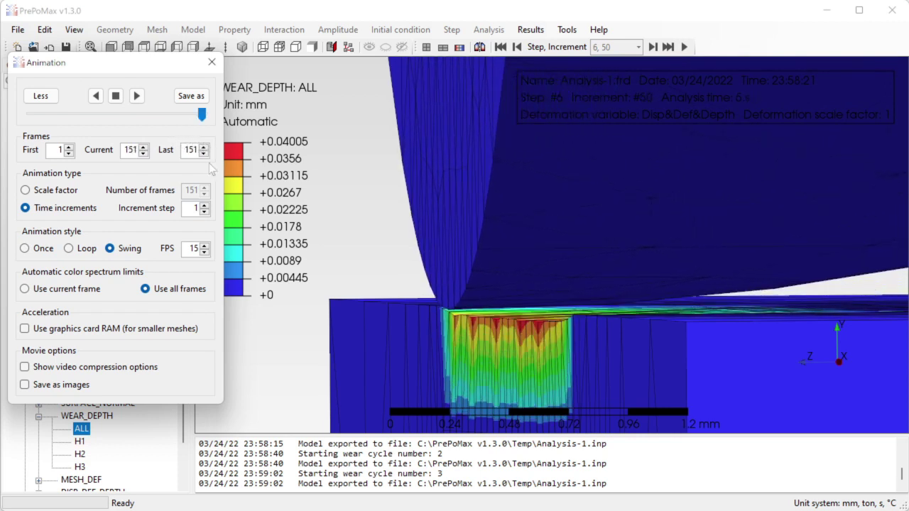
Examine the wear depth contours and mesh lines below the contact surface of the plate at the last frame, and close the animation.
{"action": "scroll", "coordinate": [570, 286], "scroll_direction": "down", "scroll_amount": 2}
{"action": "mouse_move", "coordinate": [570, 286]}
{"action": "middle_mouse_down"}
{"action": "mouse_move", "coordinate": [582, 289]}
{"action": "mouse_move", "coordinate": [574, 284]}
{"action": "middle_mouse_up"}
{"action": "scroll", "coordinate": [574, 284], "scroll_direction": "down", "scroll_amount": 2}
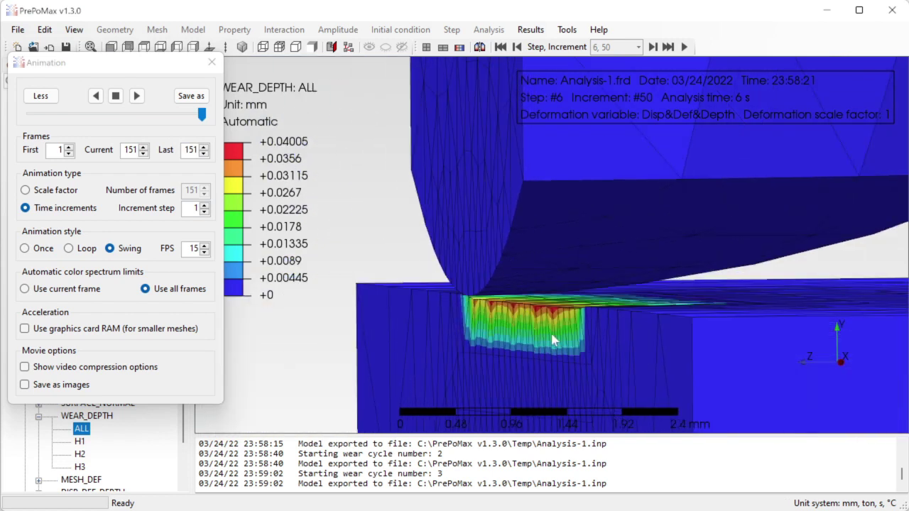
{"action": "scroll", "coordinate": [547, 328], "scroll_direction": "up", "scroll_amount": 2}
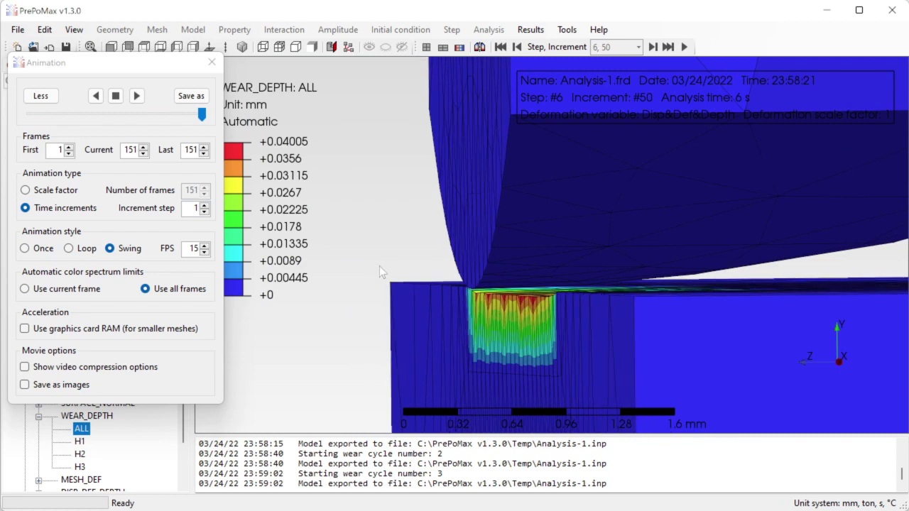
{"action": "scroll", "coordinate": [524, 321], "scroll_direction": "up", "scroll_amount": 3}
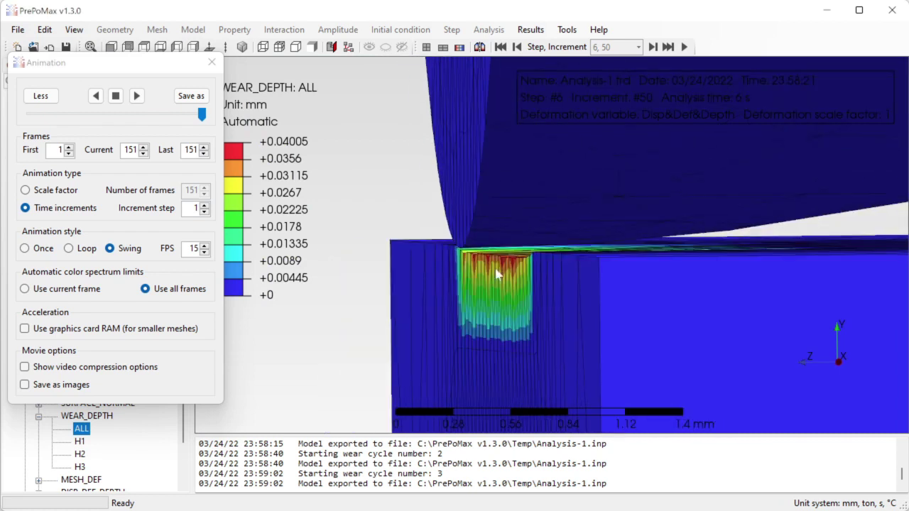
{"action": "scroll", "coordinate": [501, 299], "scroll_direction": "up", "scroll_amount": 1}
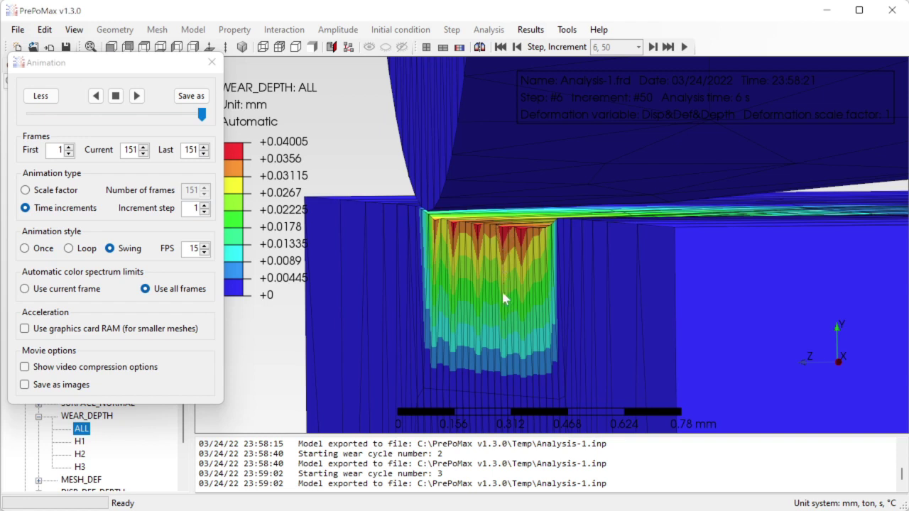
{"action": "scroll", "coordinate": [505, 276], "scroll_direction": "down", "scroll_amount": 1}
{"action": "scroll", "coordinate": [510, 316], "scroll_direction": "up", "scroll_amount": 1}
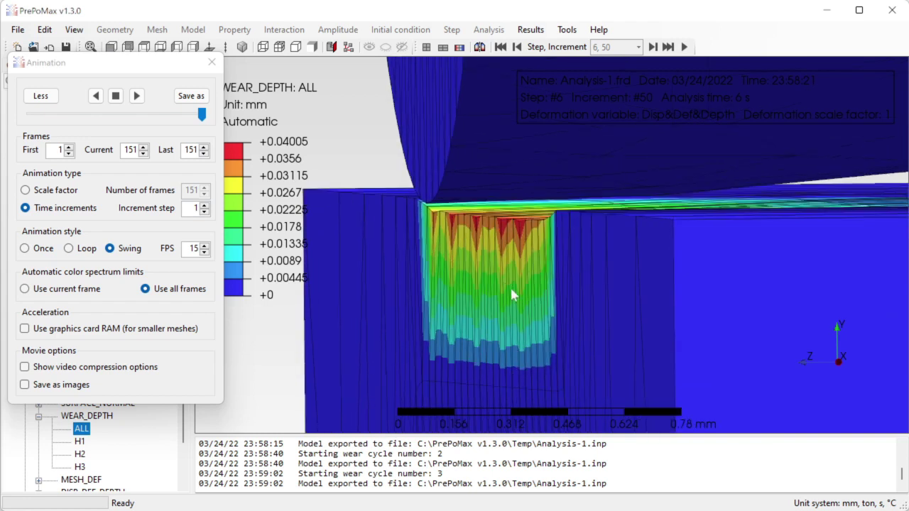
{"action": "scroll", "coordinate": [510, 286], "scroll_direction": "down", "scroll_amount": 1}
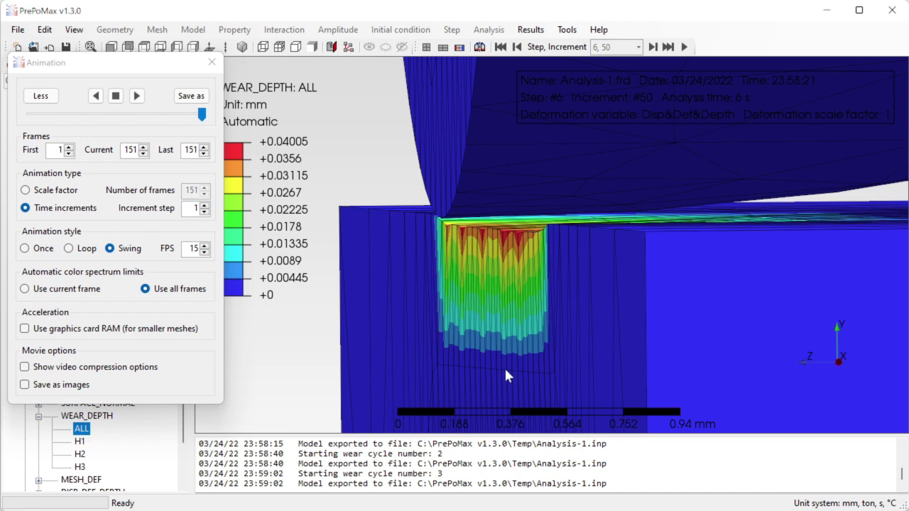
{"action": "scroll", "coordinate": [454, 149], "scroll_direction": "down", "scroll_amount": 2}
{"action": "scroll", "coordinate": [483, 273], "scroll_direction": "up", "scroll_amount": 2}
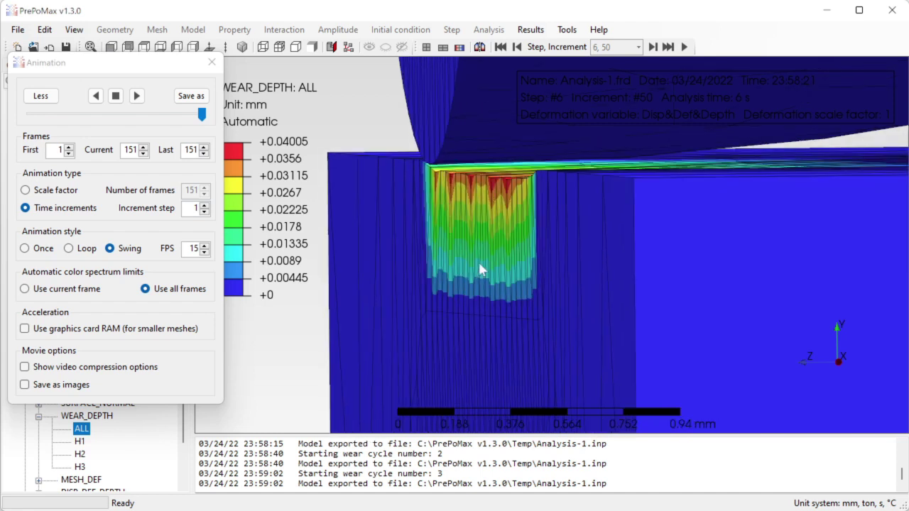
{"action": "scroll", "coordinate": [503, 201], "scroll_direction": "up", "scroll_amount": 1}
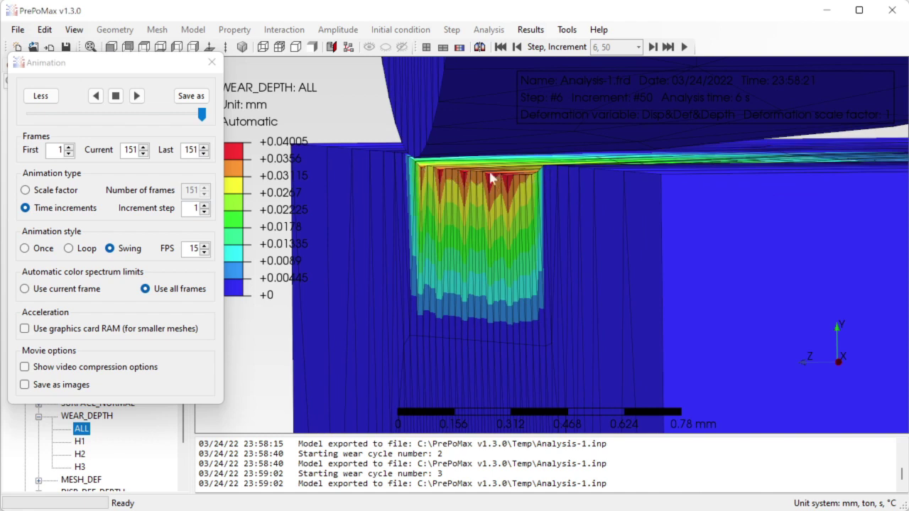
{"action": "scroll", "coordinate": [480, 175], "scroll_direction": "down", "scroll_amount": 1}
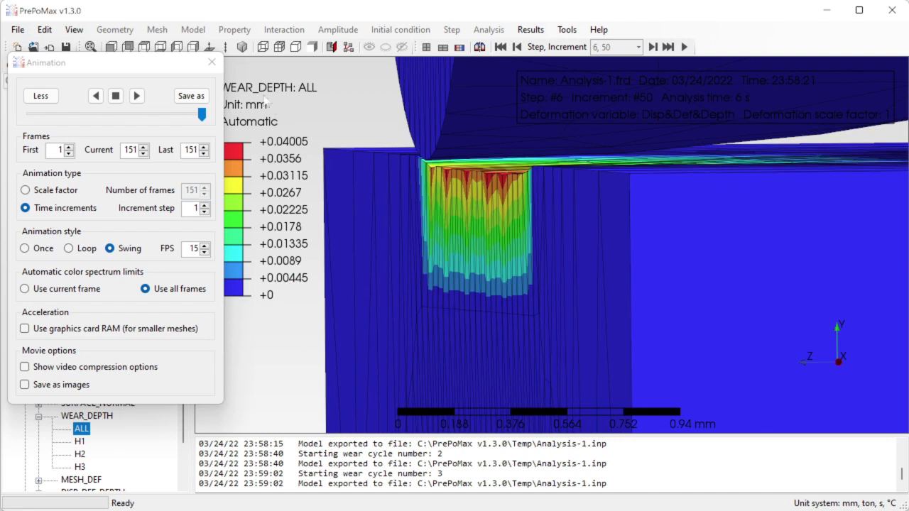
{"action": "left_click", "coordinate": [212, 62]}
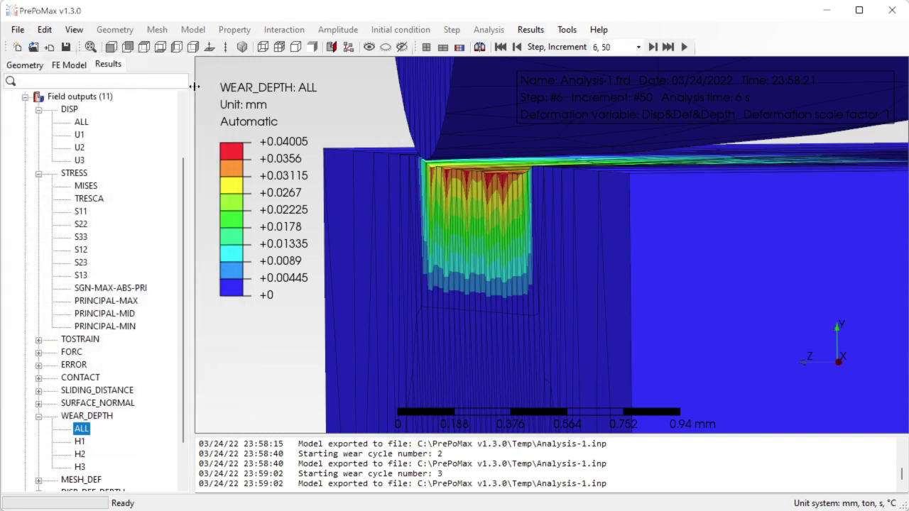
Set Mesh deformation to Yes in the slip wear properties of Model-1 and confirm the change.
{"action": "left_click", "coordinate": [74, 68]}
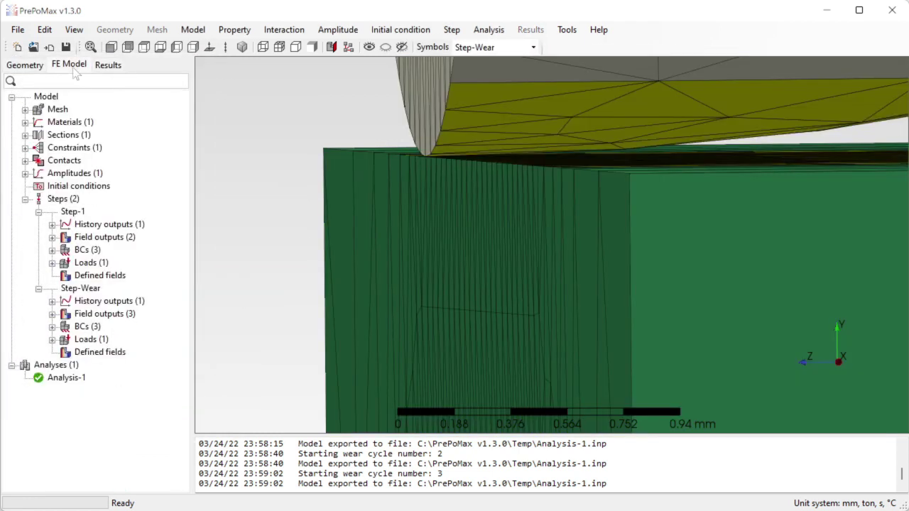
{"action": "right_click", "coordinate": [47, 98]}
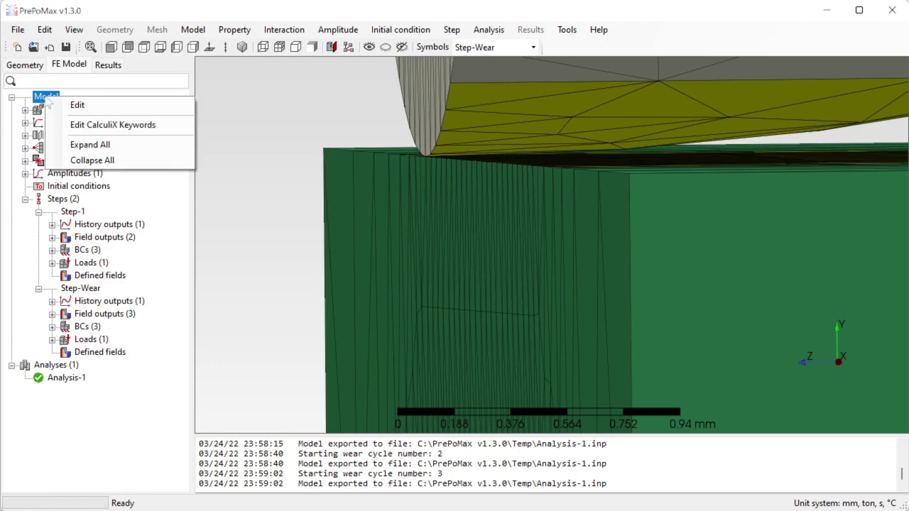
{"action": "left_click", "coordinate": [86, 108]}
{"action": "left_click", "coordinate": [86, 198]}
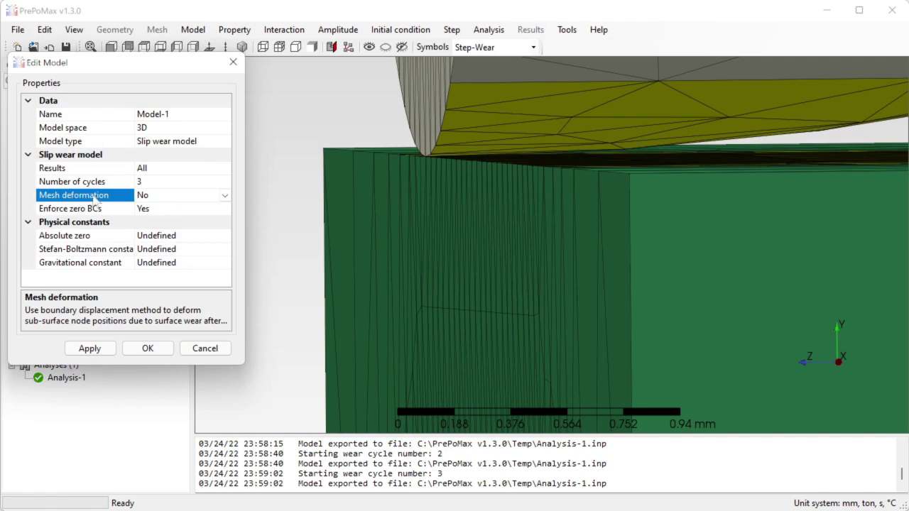
{"action": "scroll", "coordinate": [435, 152], "scroll_direction": "down", "scroll_amount": 1}
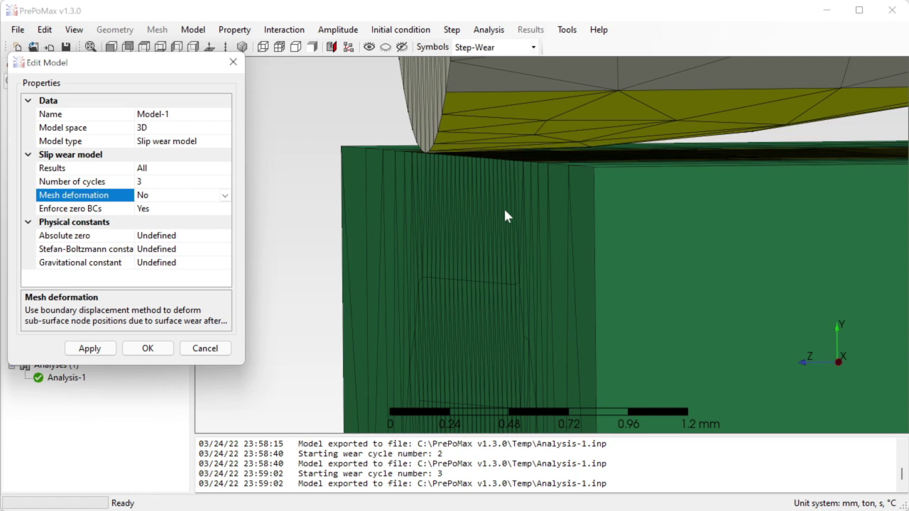
{"action": "double_click", "coordinate": [172, 197]}
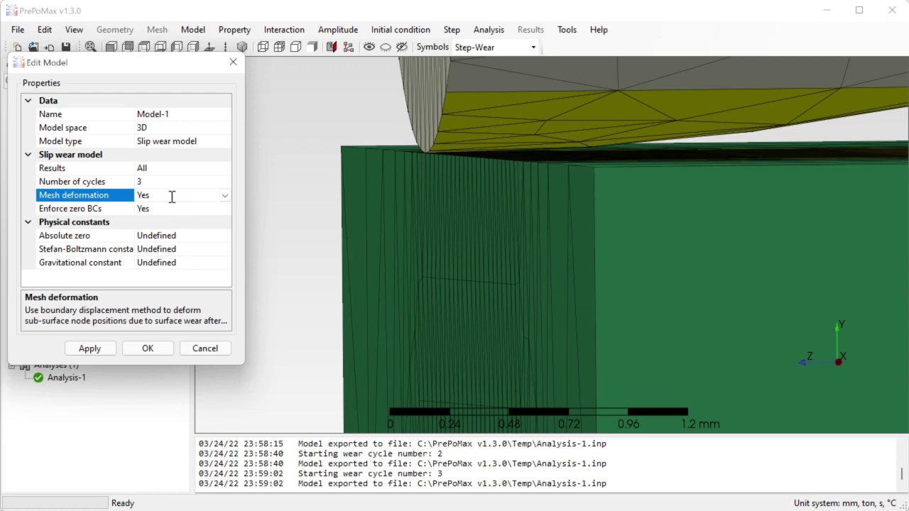
{"action": "left_click", "coordinate": [148, 348]}
Run Analysis-1 with overwriting of the existing analysis files.
{"action": "right_click", "coordinate": [72, 379]}
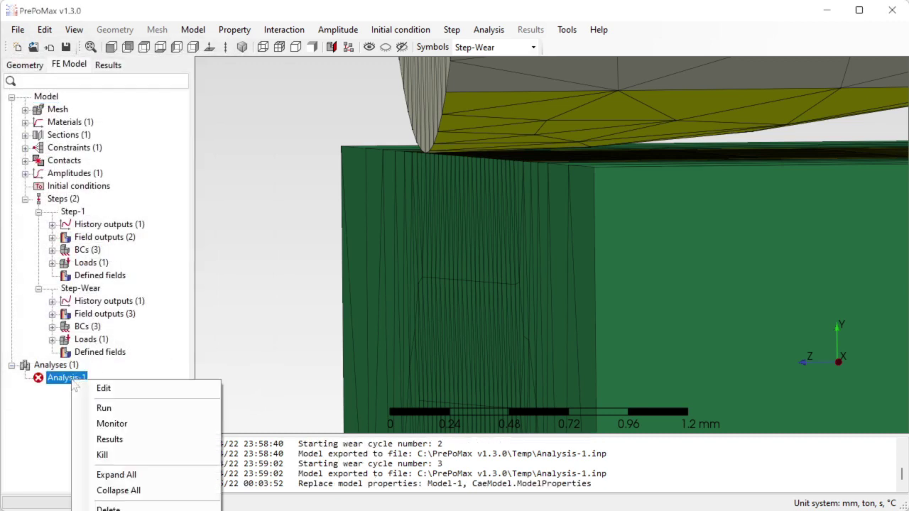
{"action": "left_click", "coordinate": [104, 408]}
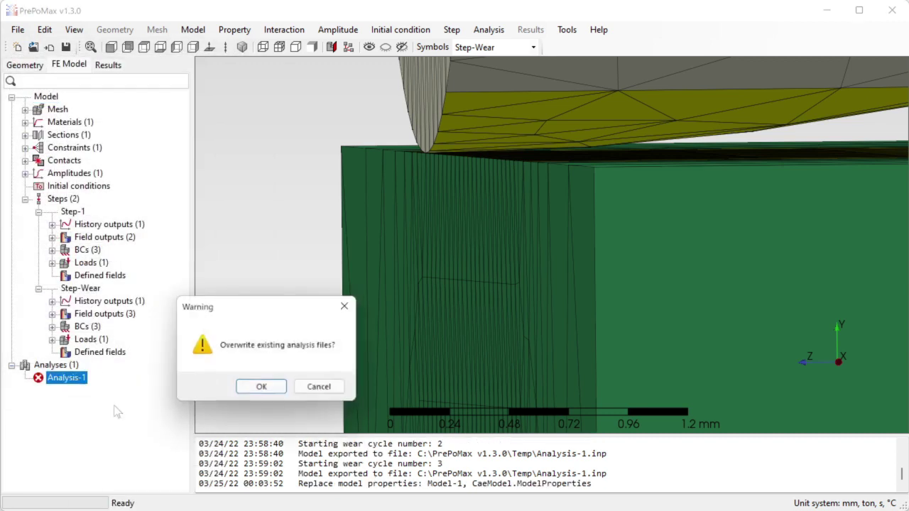
{"action": "left_click", "coordinate": [248, 388]}
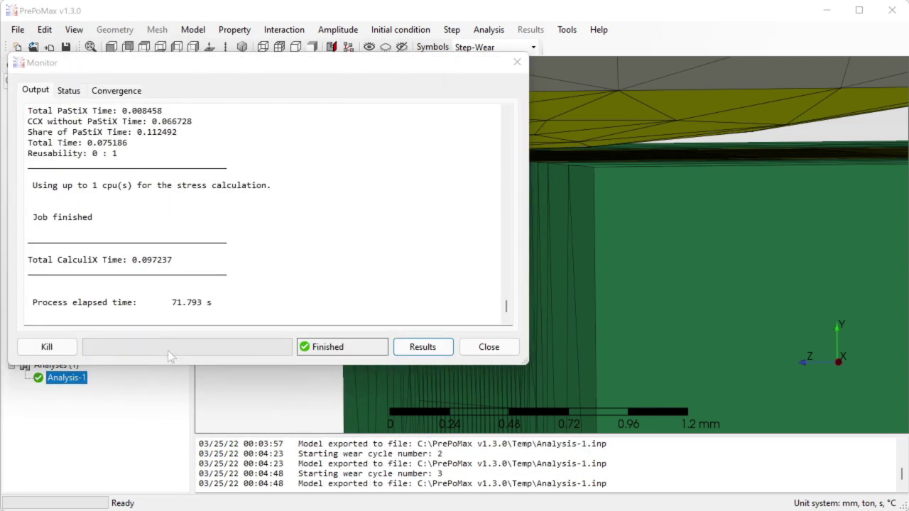
Load the results of the finished analysis and show the WEAR_DEPTH ALL contours close up at the worn edge of the plate.
{"action": "left_click", "coordinate": [439, 348]}
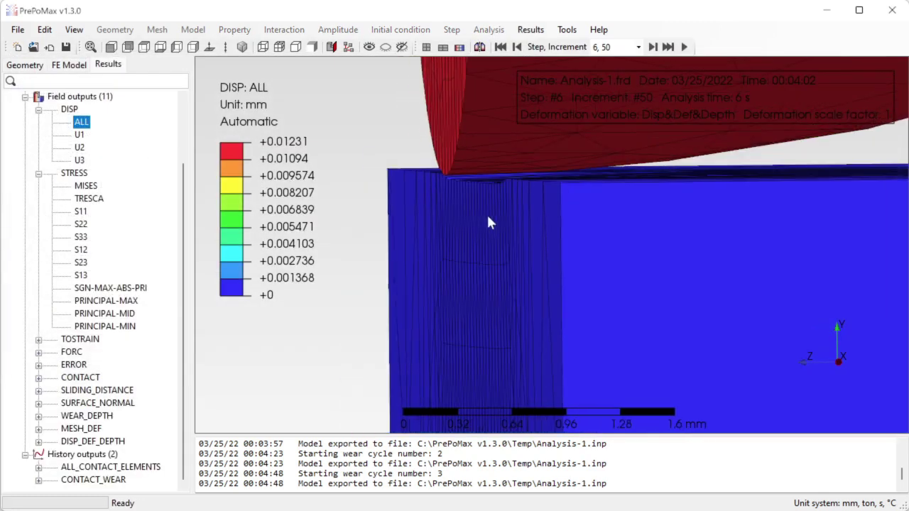
{"action": "scroll", "coordinate": [494, 201], "scroll_direction": "up", "scroll_amount": 1}
{"action": "scroll", "coordinate": [567, 214], "scroll_direction": "down", "scroll_amount": 1}
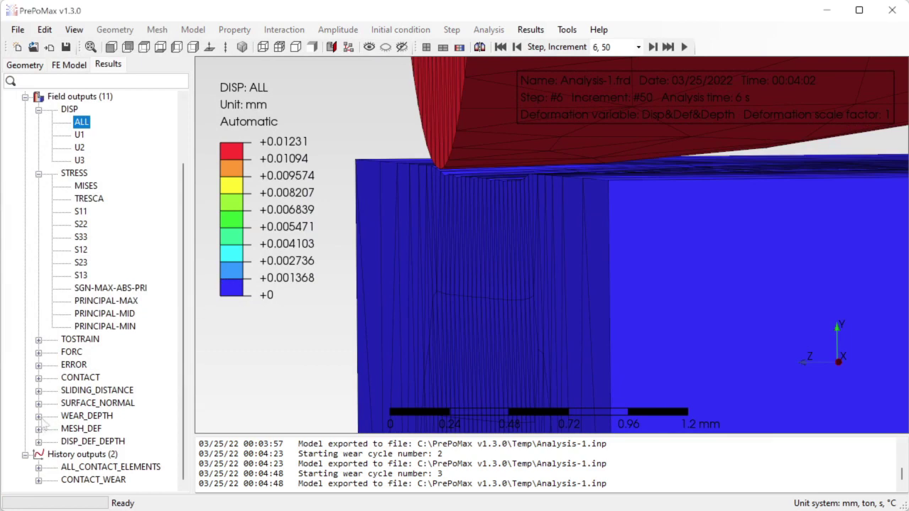
{"action": "left_click", "coordinate": [38, 416]}
{"action": "left_click", "coordinate": [81, 429]}
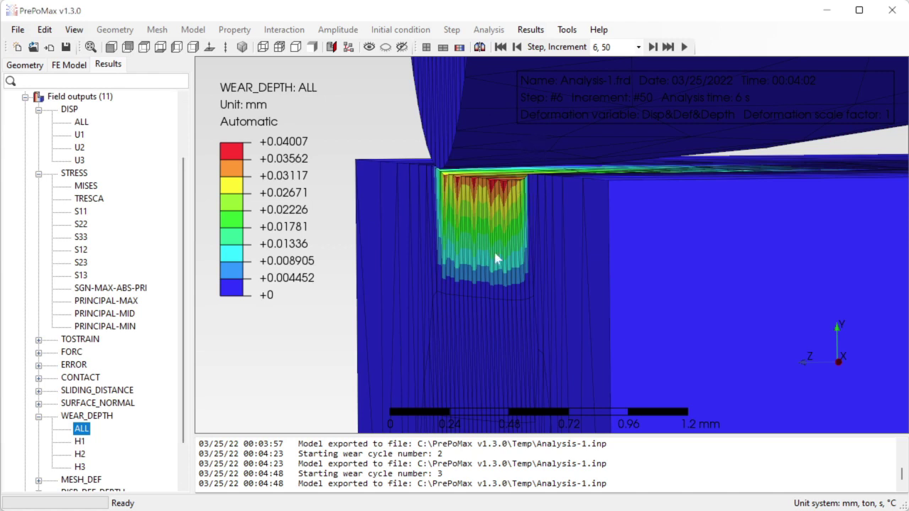
{"action": "scroll", "coordinate": [507, 293], "scroll_direction": "up", "scroll_amount": 3}
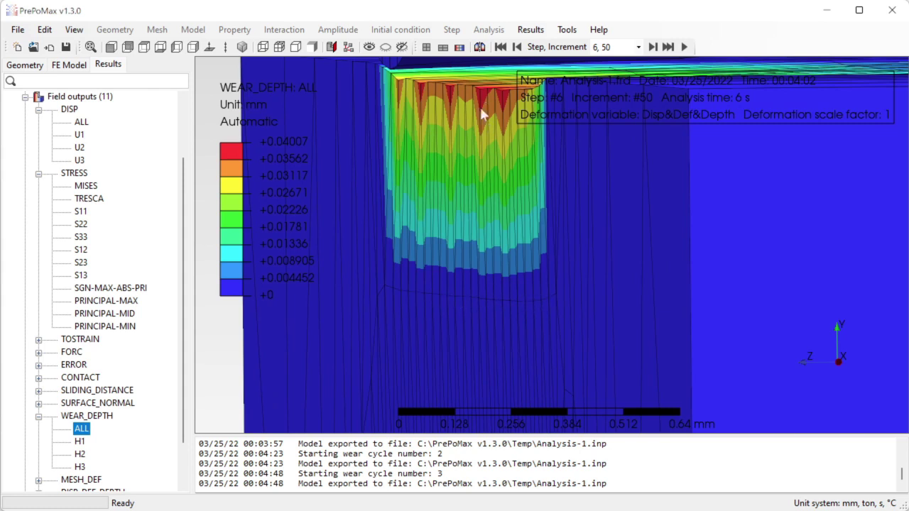
{"action": "scroll", "coordinate": [415, 298], "scroll_direction": "up", "scroll_amount": 3}
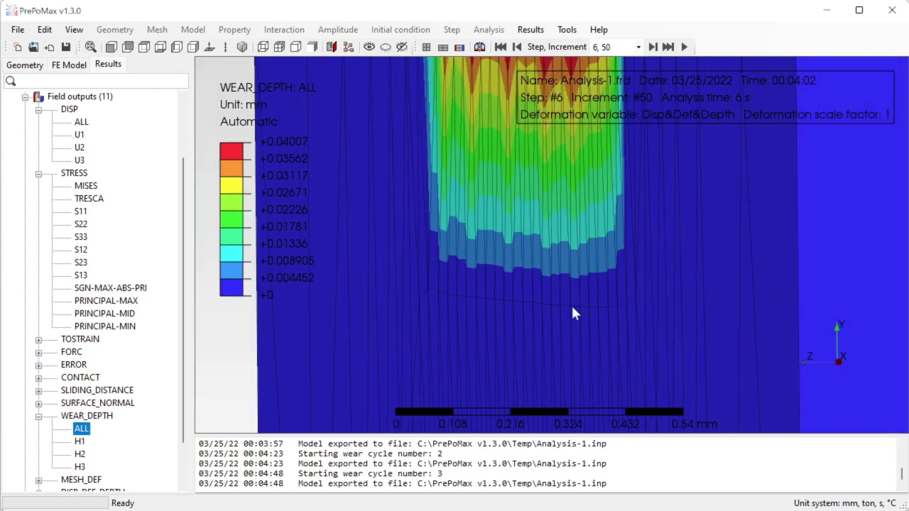
{"action": "scroll", "coordinate": [572, 312], "scroll_direction": "down", "scroll_amount": 3}
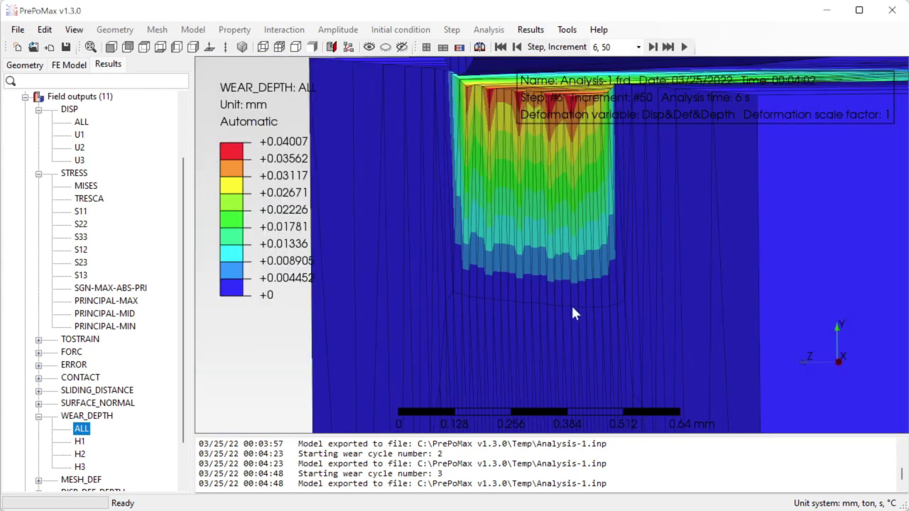
Scrub the wear depth animation from frame 26 to frame 151, close it, and view the wear track on the whole pin and plate.
{"action": "left_click", "coordinate": [686, 46]}
{"action": "left_click_drag", "start_coordinate": [203, 118], "coordinate": [58, 114]}
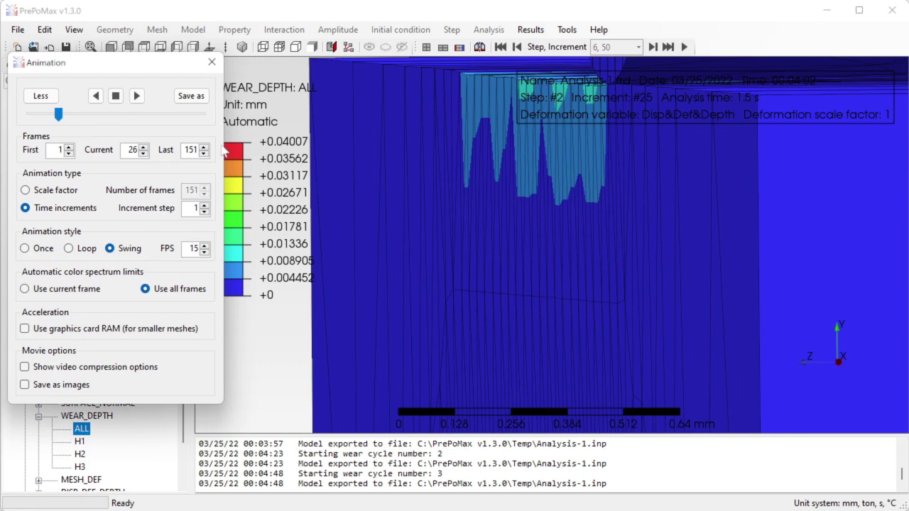
{"action": "left_click_drag", "start_coordinate": [61, 119], "coordinate": [207, 121]}
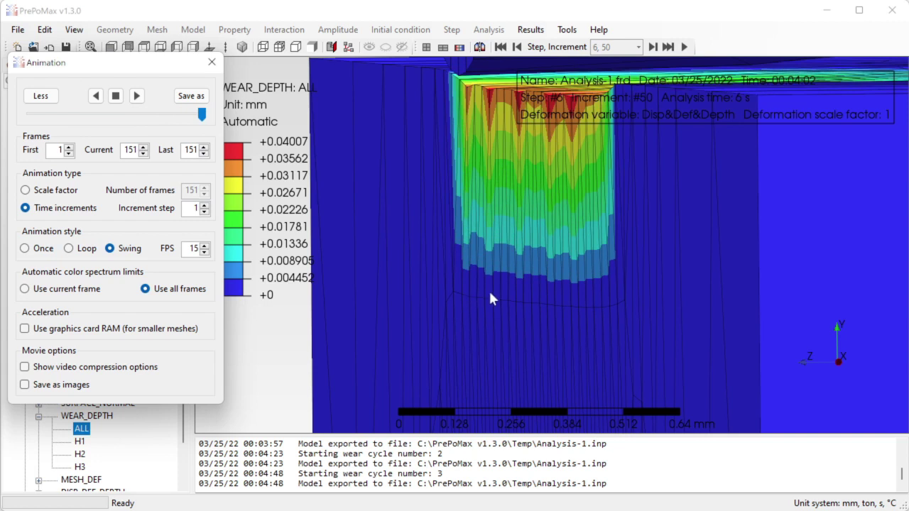
{"action": "left_click", "coordinate": [212, 62]}
{"action": "scroll", "coordinate": [480, 224], "scroll_direction": "down", "scroll_amount": 10}
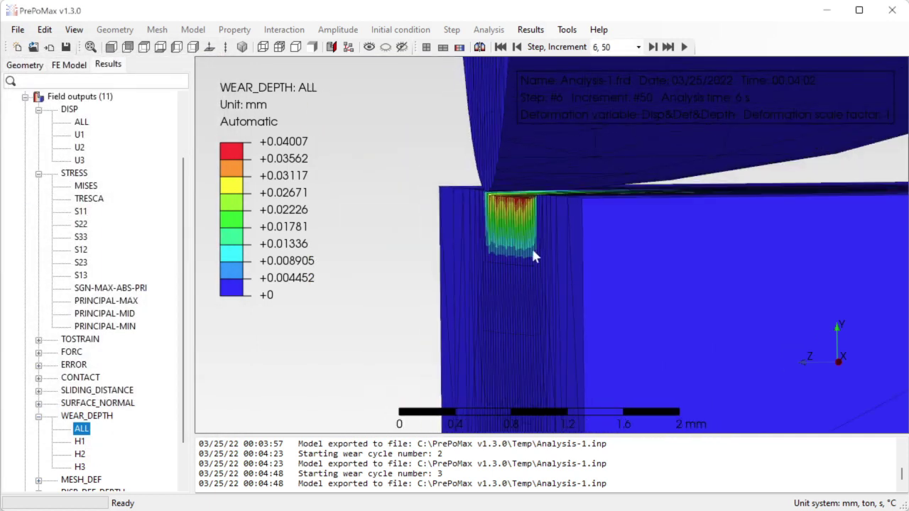
{"action": "scroll", "coordinate": [524, 243], "scroll_direction": "down", "scroll_amount": 2}
{"action": "middle_click_drag", "start_coordinate": [500, 240], "coordinate": [547, 256]}
{"action": "scroll", "coordinate": [502, 255], "scroll_direction": "down", "scroll_amount": 1}
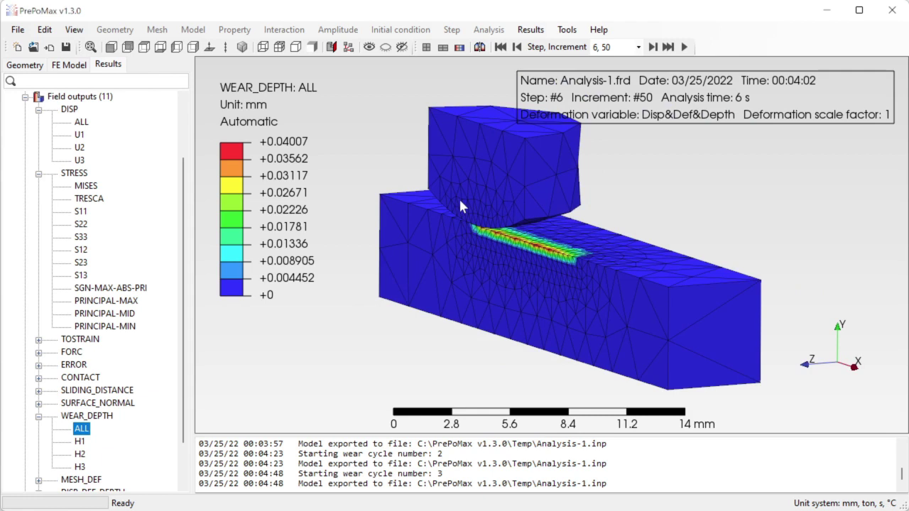
Set the number of slip wear cycles of Model-1 to 10.
{"action": "left_click", "coordinate": [71, 66]}
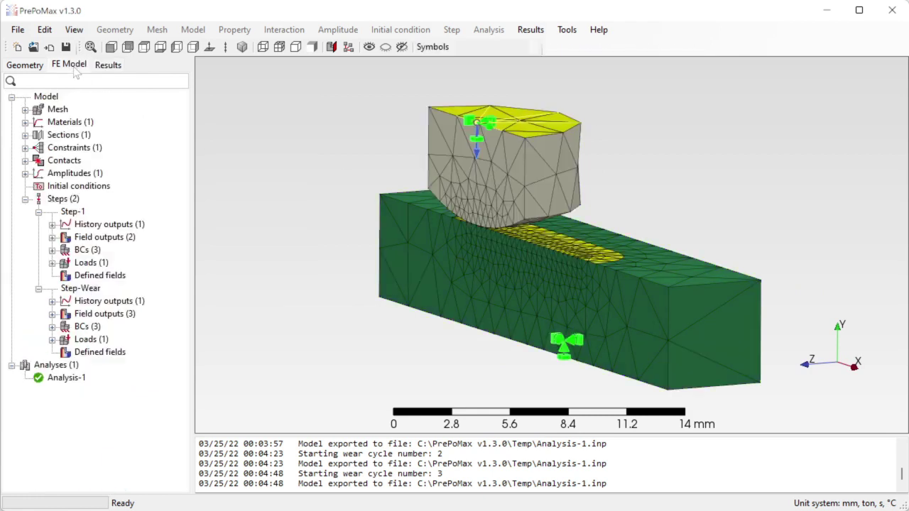
{"action": "right_click", "coordinate": [54, 97]}
{"action": "left_click", "coordinate": [86, 105]}
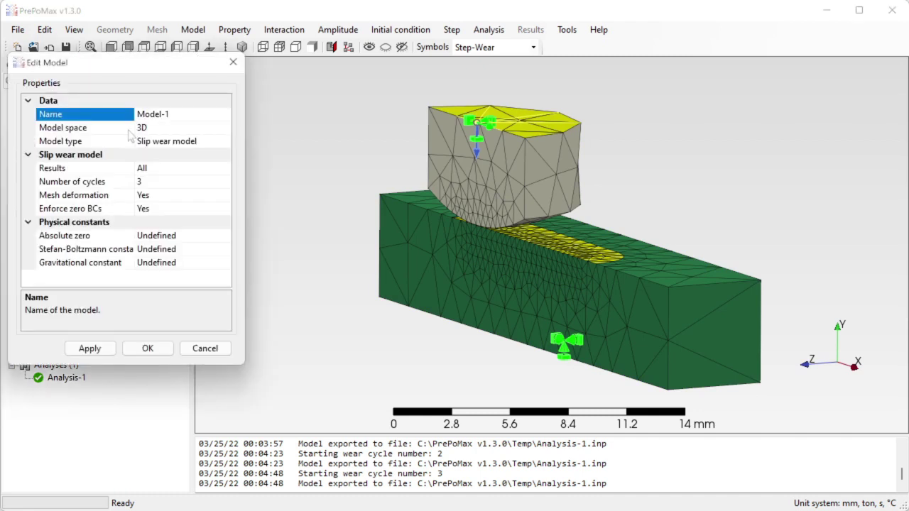
{"action": "left_click_drag", "start_coordinate": [156, 70], "coordinate": [279, 104]}
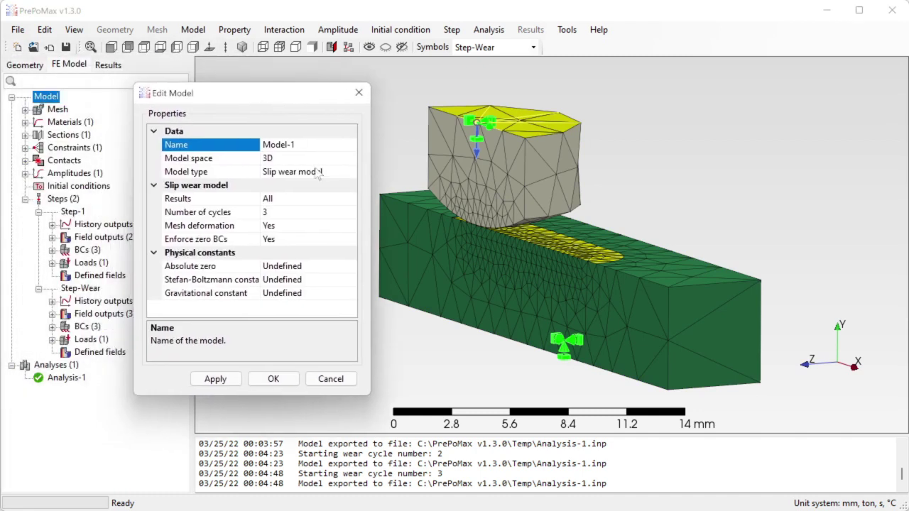
{"action": "left_click", "coordinate": [286, 212]}
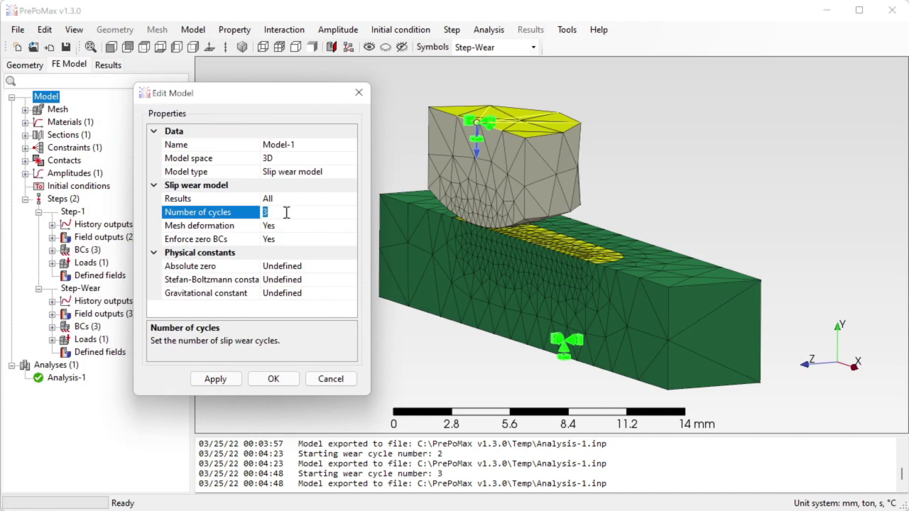
{"action": "type", "text": "10"}
Set the recorded slip wear results to Last increment of last slip wear step and confirm the model changes.
{"action": "left_click", "coordinate": [313, 201]}
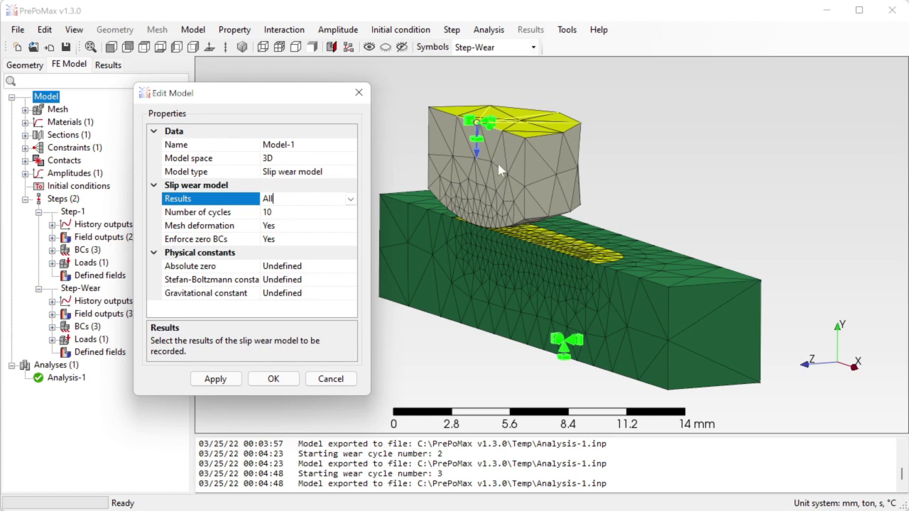
{"action": "left_click", "coordinate": [351, 200]}
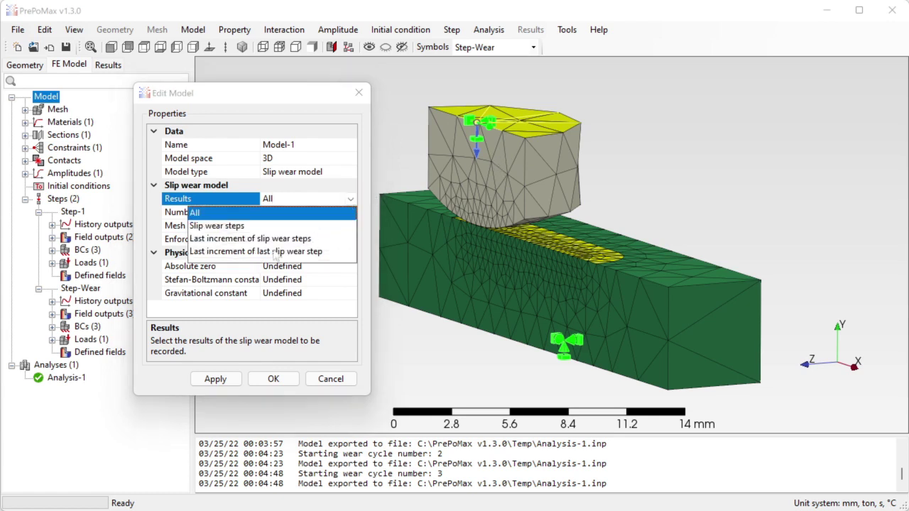
{"action": "left_click", "coordinate": [226, 253]}
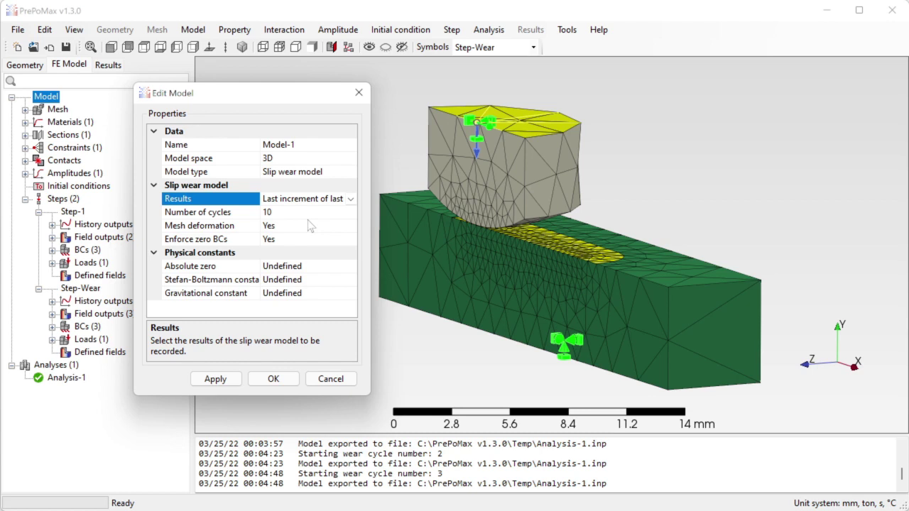
{"action": "left_click", "coordinate": [273, 379]}
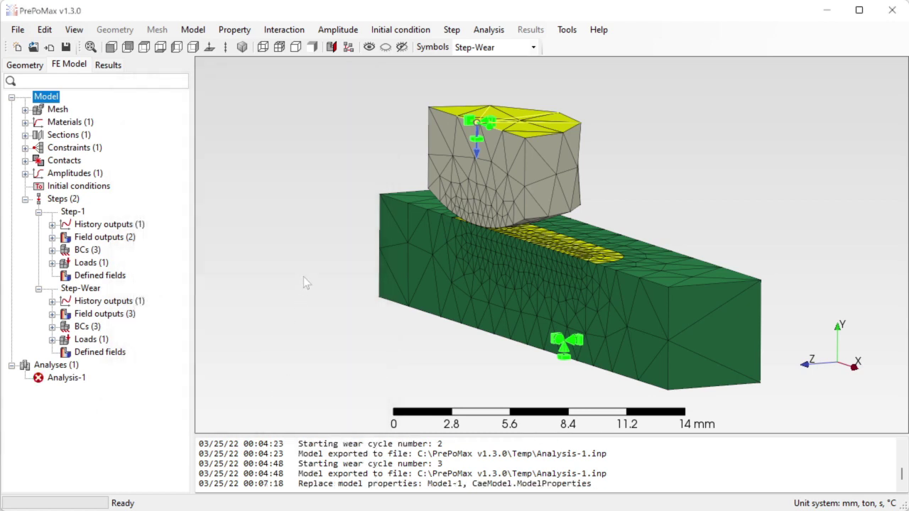
Set the initial and maximum time increments of Step-Wear to 0.0125 s and confirm the step.
{"action": "left_click", "coordinate": [83, 290]}
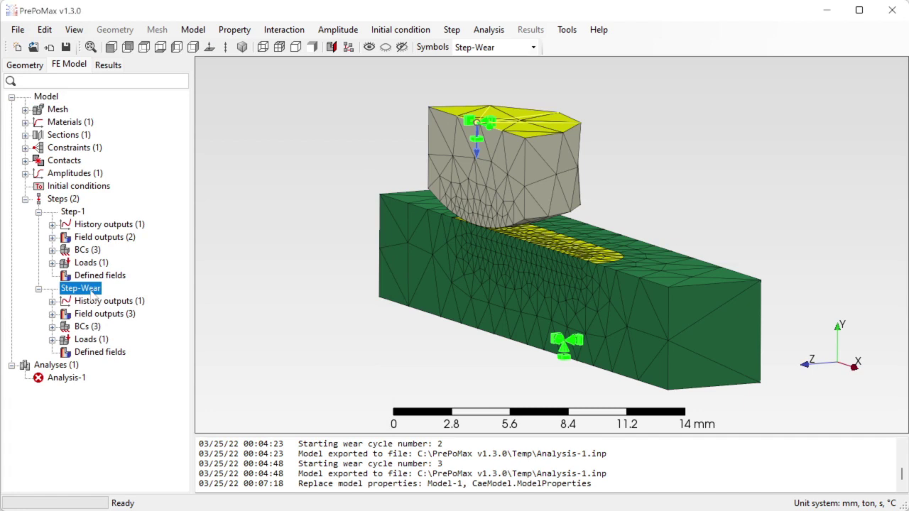
{"action": "double_click", "coordinate": [92, 296]}
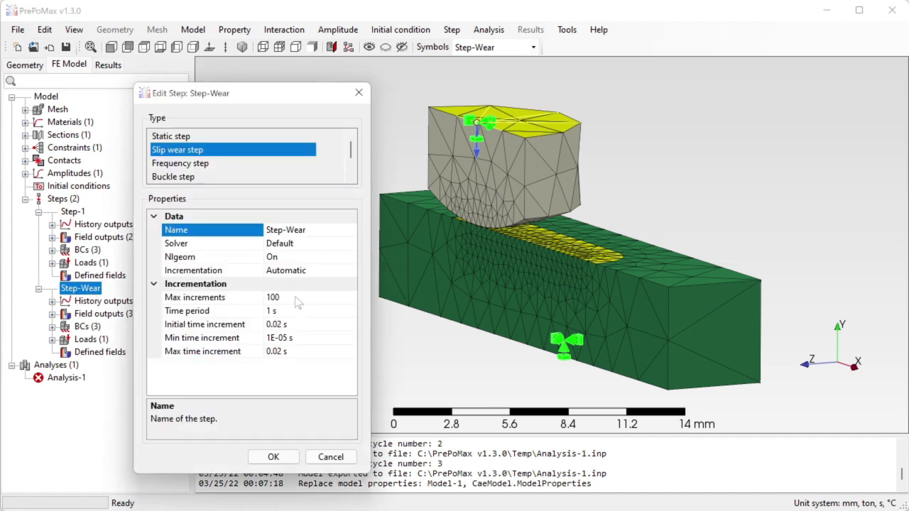
{"action": "left_click", "coordinate": [280, 352]}
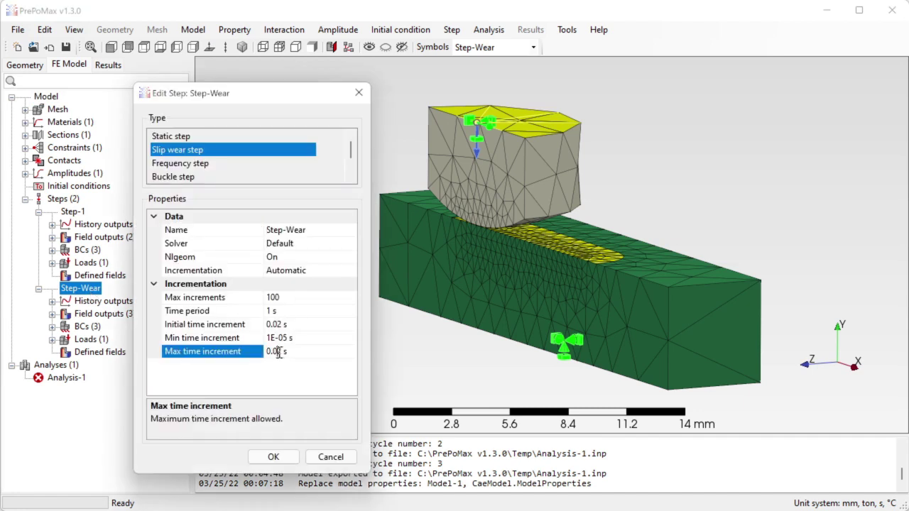
{"action": "type", "text": "125"}
{"action": "left_click", "coordinate": [278, 324]}
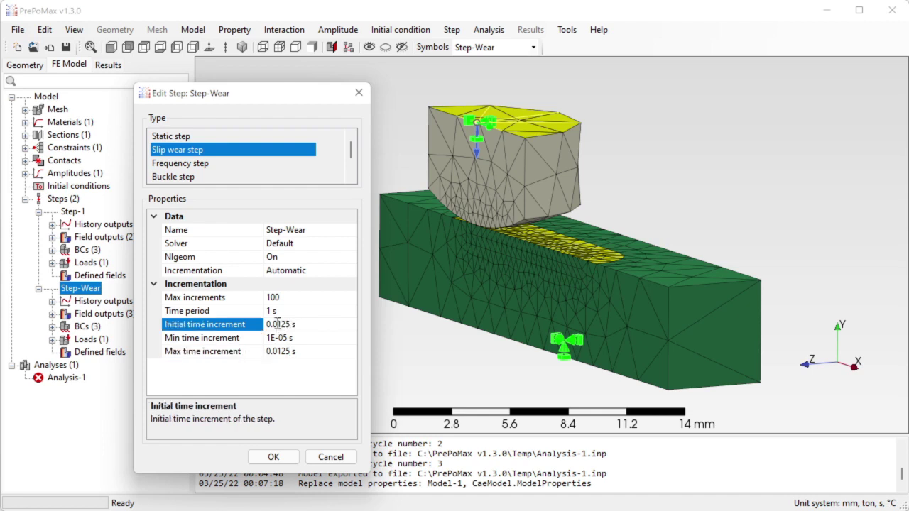
{"action": "left_click", "coordinate": [298, 351]}
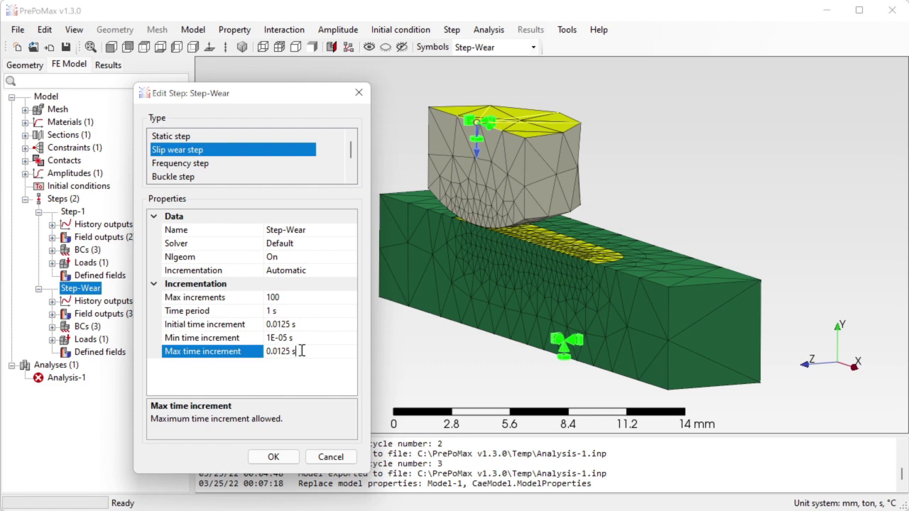
{"action": "left_click", "coordinate": [279, 460]}
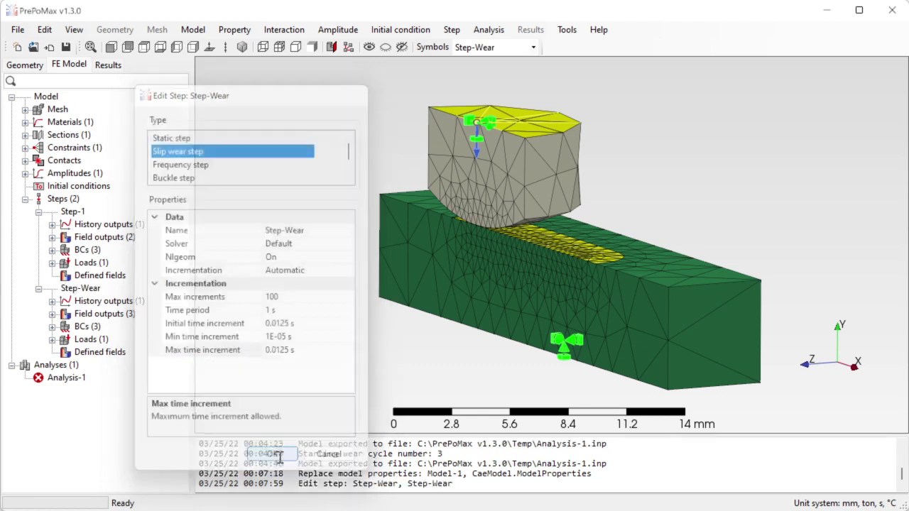
Run Analysis-1 with overwriting of the existing analysis files and load its results once finished.
{"action": "right_click", "coordinate": [77, 379]}
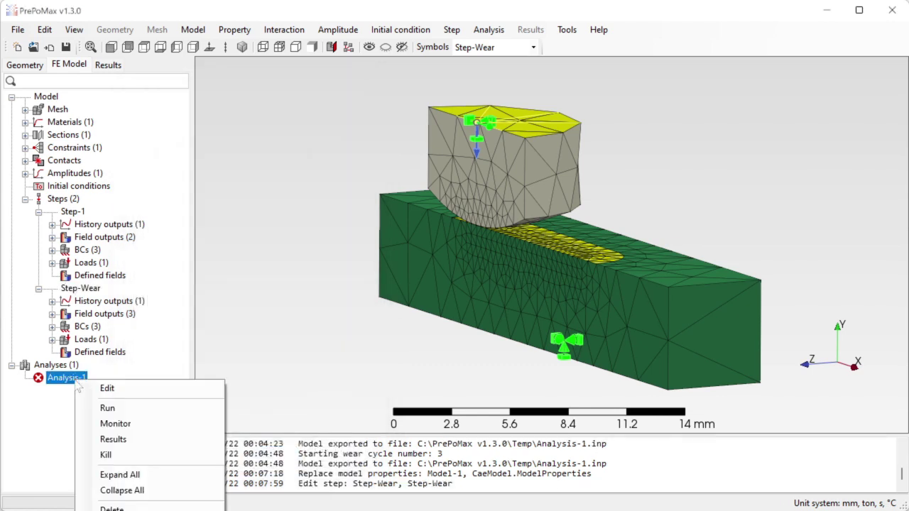
{"action": "left_click", "coordinate": [117, 410]}
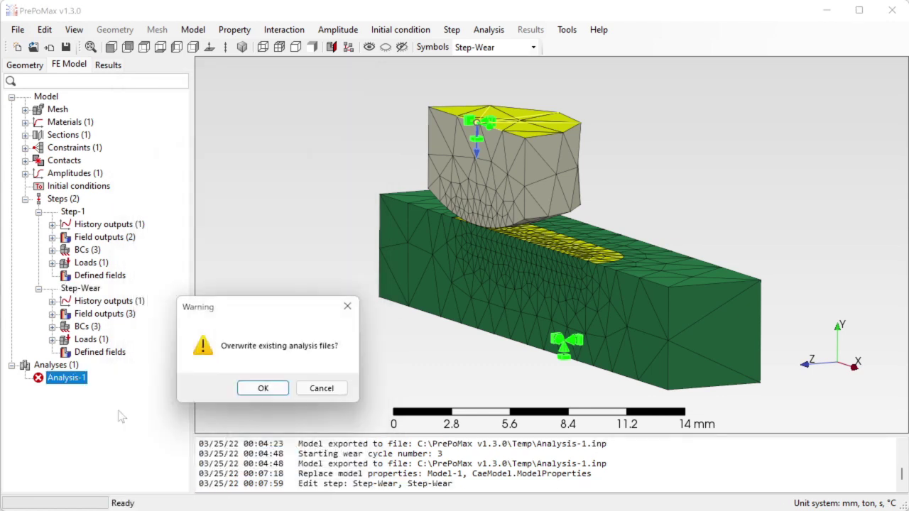
{"action": "left_click", "coordinate": [262, 389]}
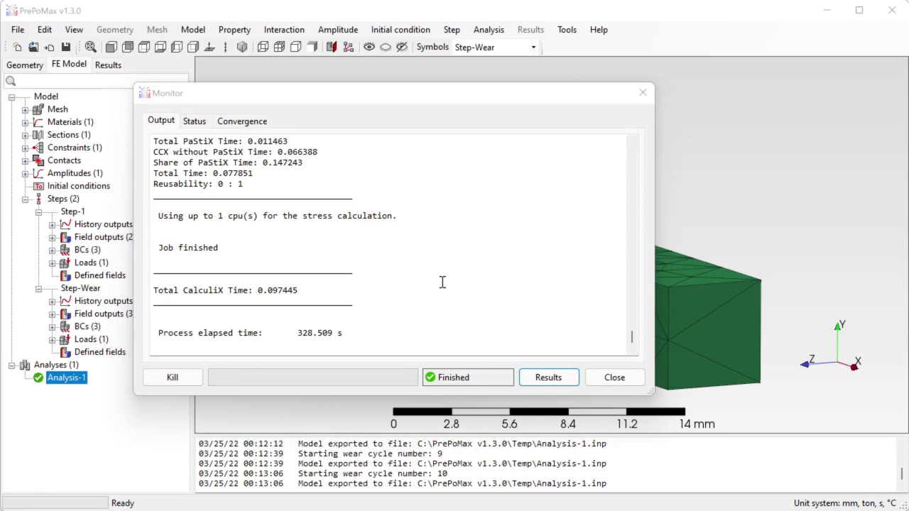
{"action": "left_click", "coordinate": [548, 378]}
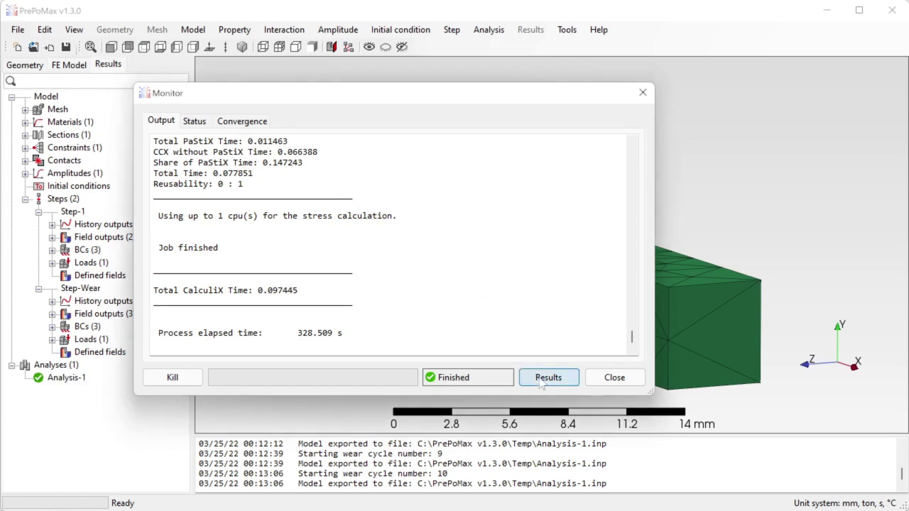
{"action": "scroll", "coordinate": [526, 277], "scroll_direction": "down", "scroll_amount": 1}
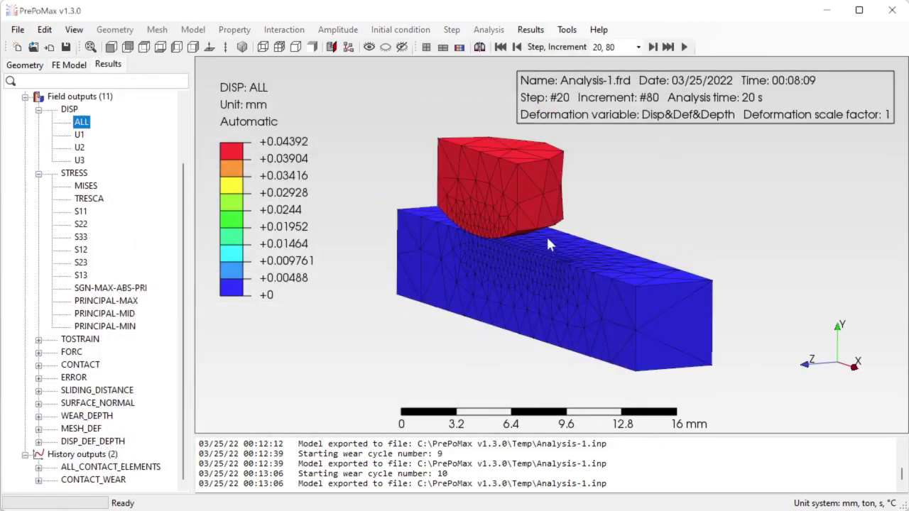
Show the WEAR_DEPTH ALL contours for step 2, increment 80, close up on the pin and plate contact.
{"action": "left_click", "coordinate": [638, 47]}
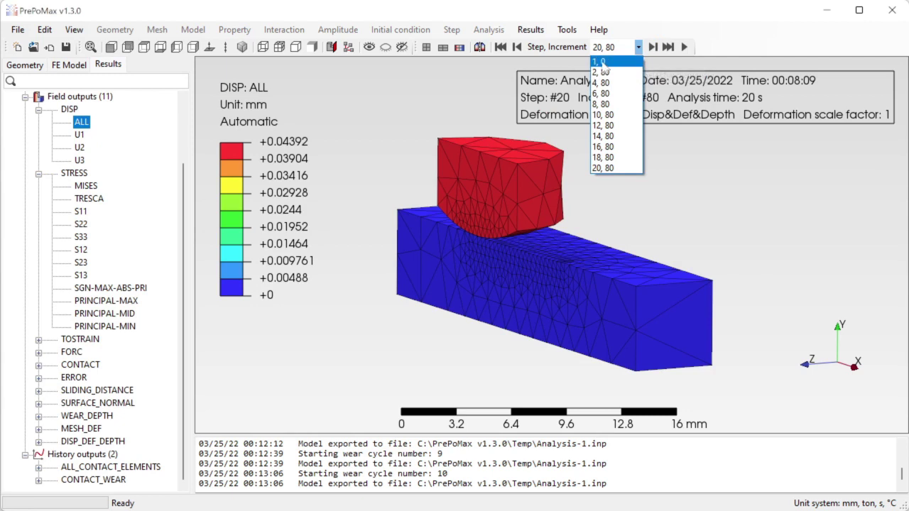
{"action": "left_click", "coordinate": [603, 63]}
{"action": "scroll", "coordinate": [609, 56], "scroll_direction": "down", "scroll_amount": 1}
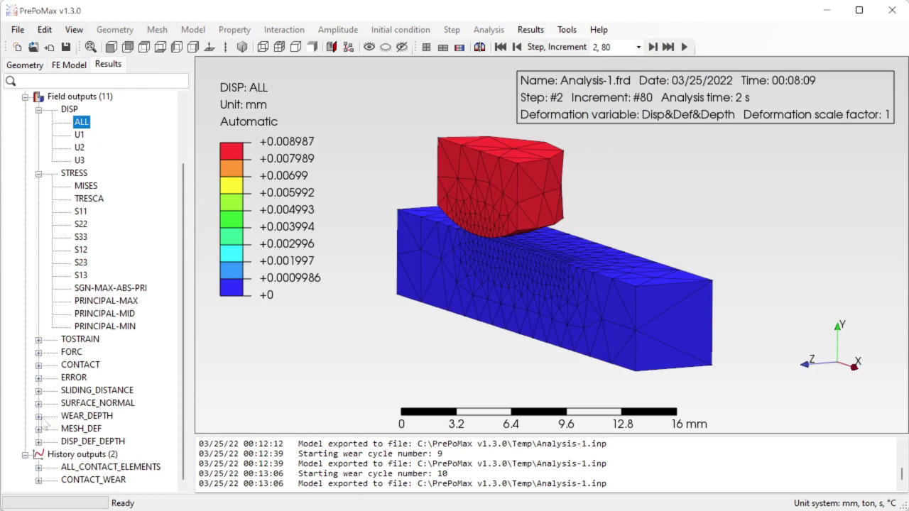
{"action": "left_click", "coordinate": [39, 415]}
{"action": "left_click", "coordinate": [81, 428]}
{"action": "scroll", "coordinate": [533, 206], "scroll_direction": "up", "scroll_amount": 3}
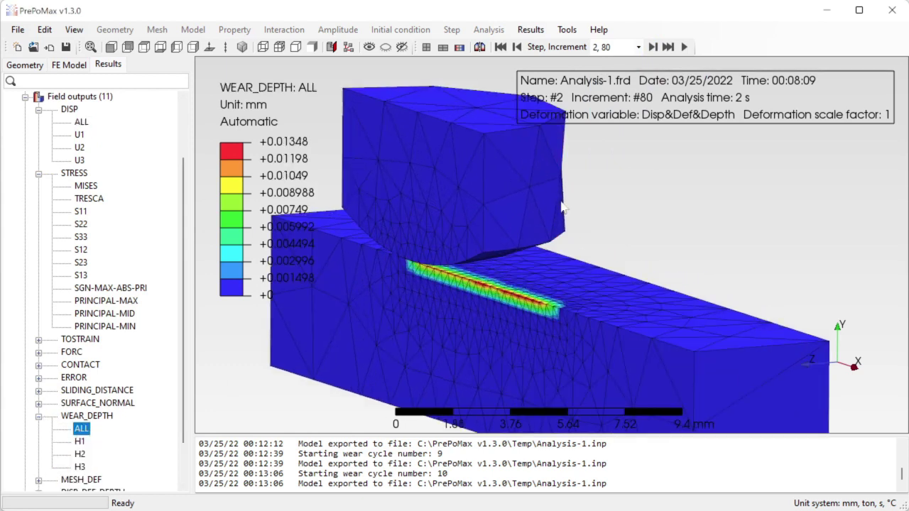
{"action": "scroll", "coordinate": [561, 206], "scroll_direction": "down", "scroll_amount": 2}
{"action": "scroll", "coordinate": [624, 54], "scroll_direction": "up", "scroll_amount": 1}
{"action": "scroll", "coordinate": [624, 55], "scroll_direction": "down", "scroll_amount": 1}
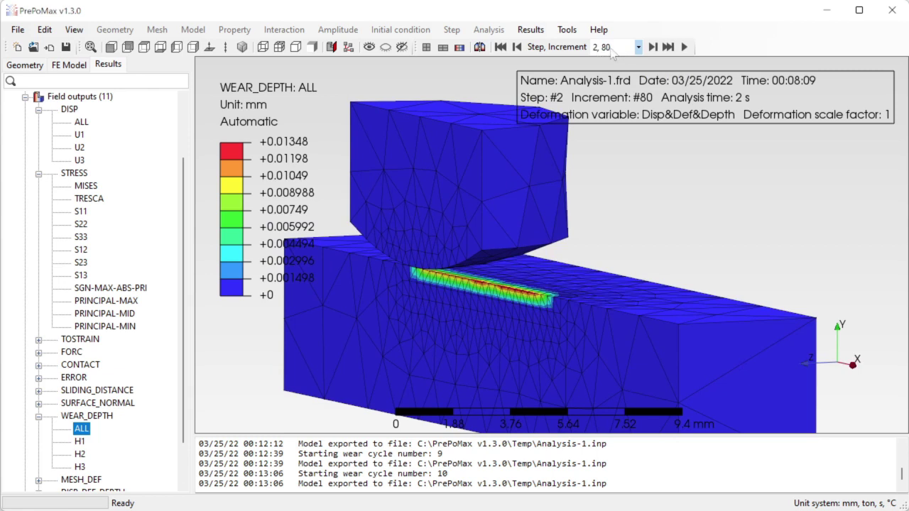
Step through the wear depth results up to step 20, increment 80, and examine the wear track on the plate.
{"action": "scroll", "coordinate": [612, 55], "scroll_direction": "down", "scroll_amount": 2}
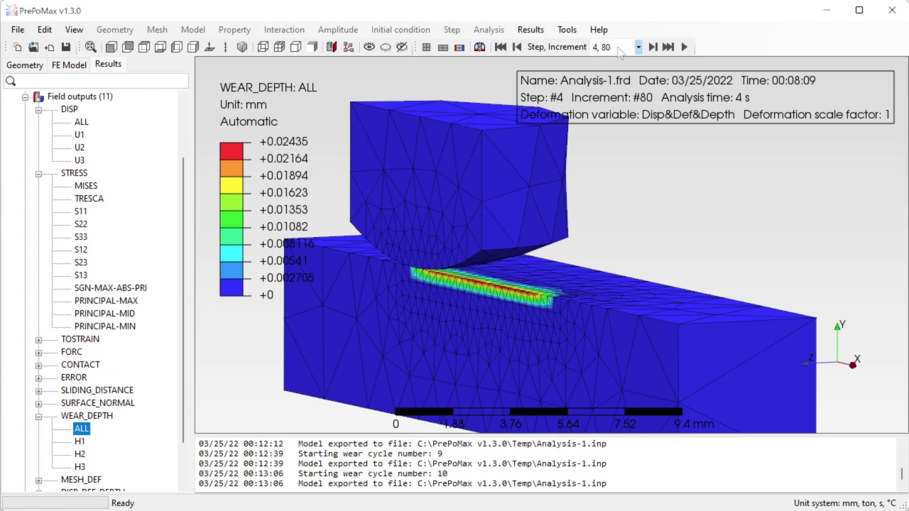
{"action": "scroll", "coordinate": [615, 55], "scroll_direction": "down", "scroll_amount": 8}
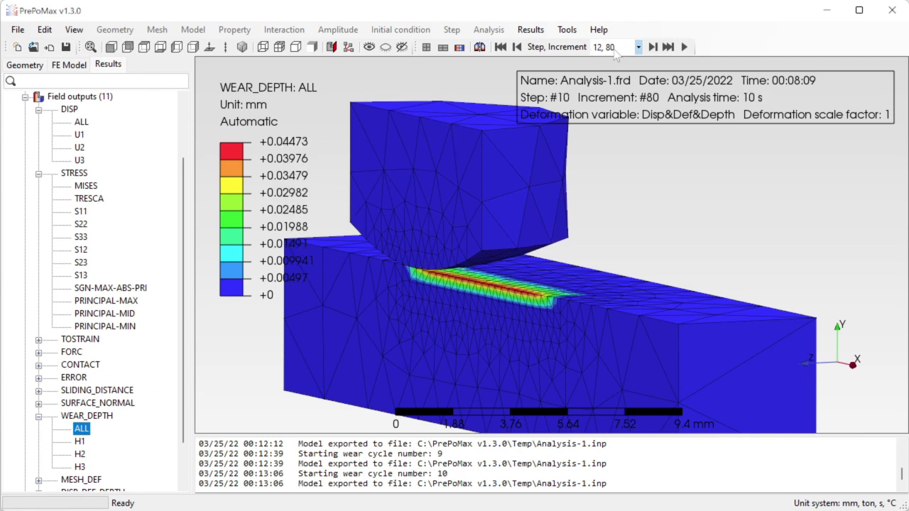
{"action": "scroll", "coordinate": [615, 55], "scroll_direction": "down", "scroll_amount": 8}
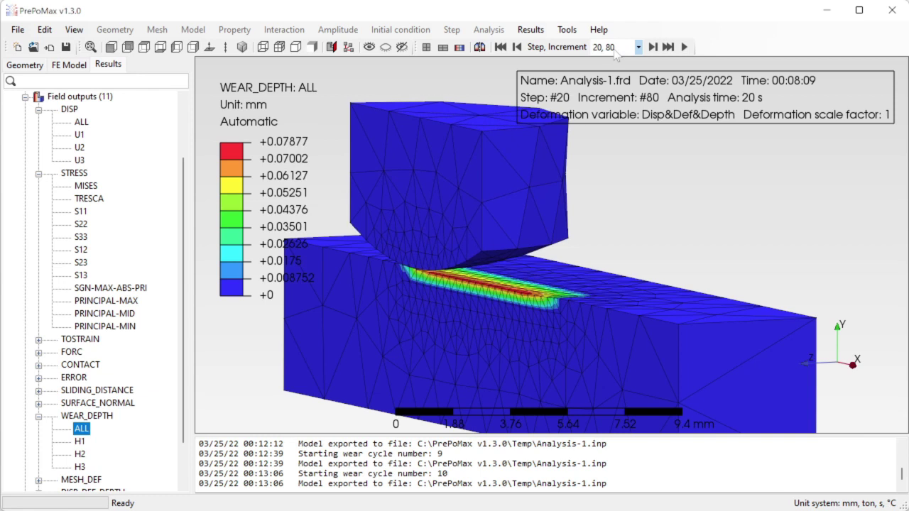
{"action": "scroll", "coordinate": [550, 199], "scroll_direction": "up", "scroll_amount": 4}
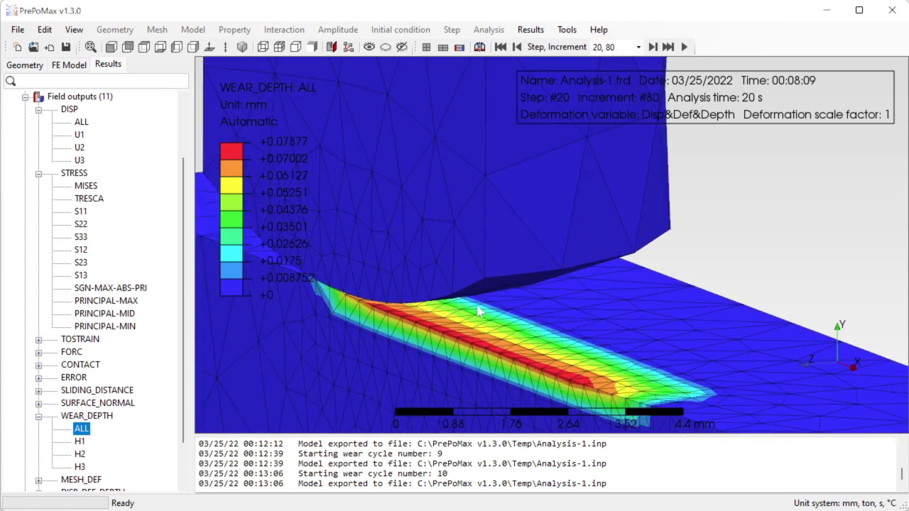
{"action": "scroll", "coordinate": [497, 301], "scroll_direction": "down", "scroll_amount": 2}
{"action": "scroll", "coordinate": [497, 301], "scroll_direction": "up", "scroll_amount": 5}
{"action": "scroll", "coordinate": [492, 304], "scroll_direction": "down", "scroll_amount": 2}
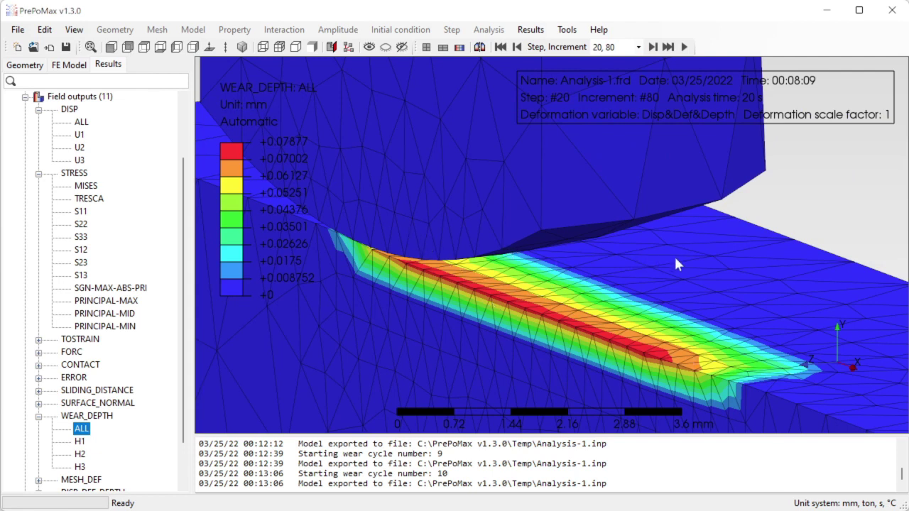
{"action": "scroll", "coordinate": [669, 263], "scroll_direction": "down", "scroll_amount": 5}
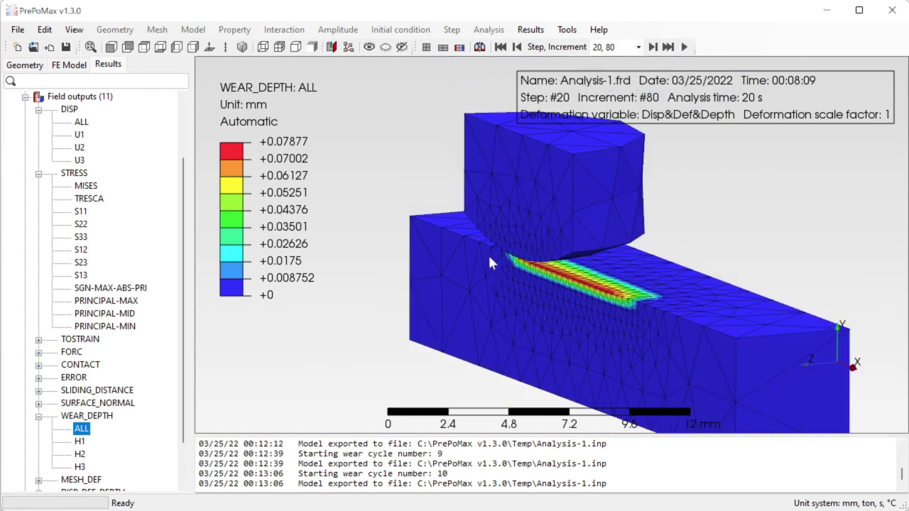
Examine the worn plate edge beneath the pin close up from the side.
{"action": "middle_click_drag", "start_coordinate": [604, 282], "coordinate": [550, 289]}
{"action": "scroll", "coordinate": [588, 274], "scroll_direction": "up", "scroll_amount": 8}
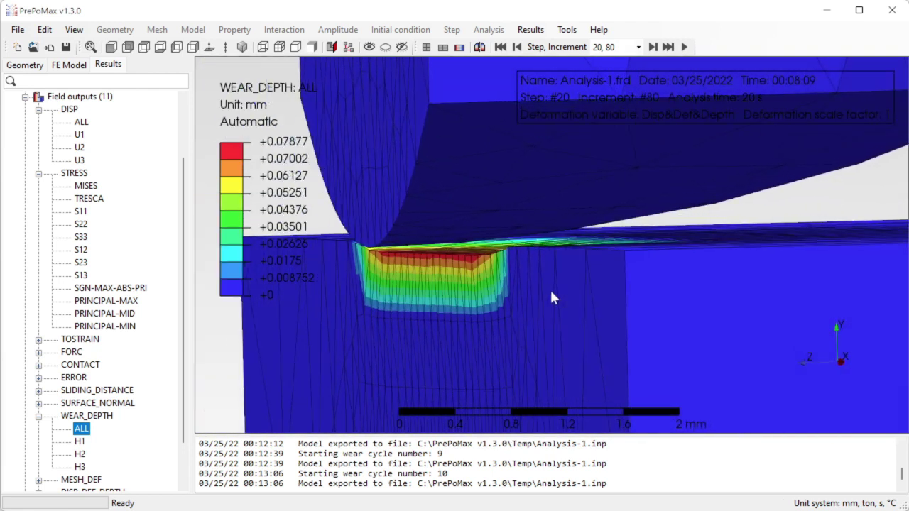
{"action": "scroll", "coordinate": [552, 288], "scroll_direction": "up", "scroll_amount": 1}
{"action": "scroll", "coordinate": [552, 289], "scroll_direction": "down", "scroll_amount": 2}
{"action": "scroll", "coordinate": [468, 249], "scroll_direction": "up", "scroll_amount": 3}
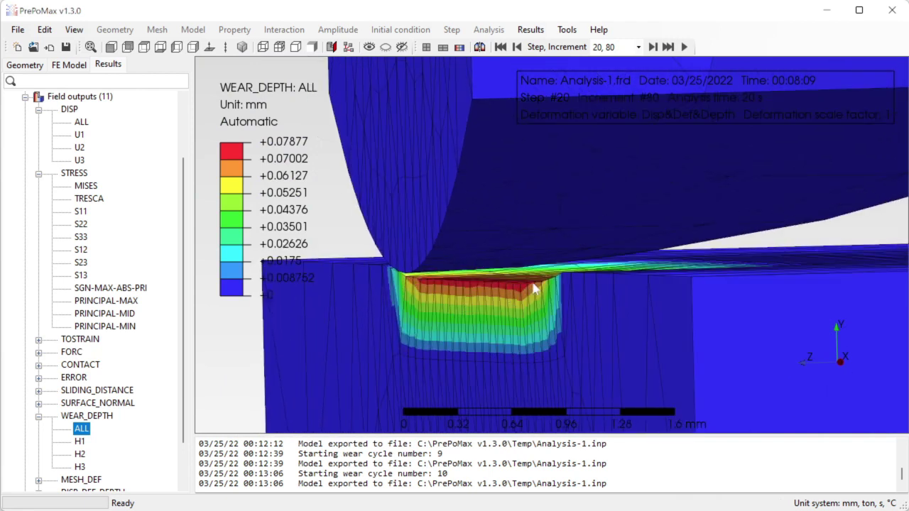
{"action": "scroll", "coordinate": [478, 242], "scroll_direction": "down", "scroll_amount": 3}
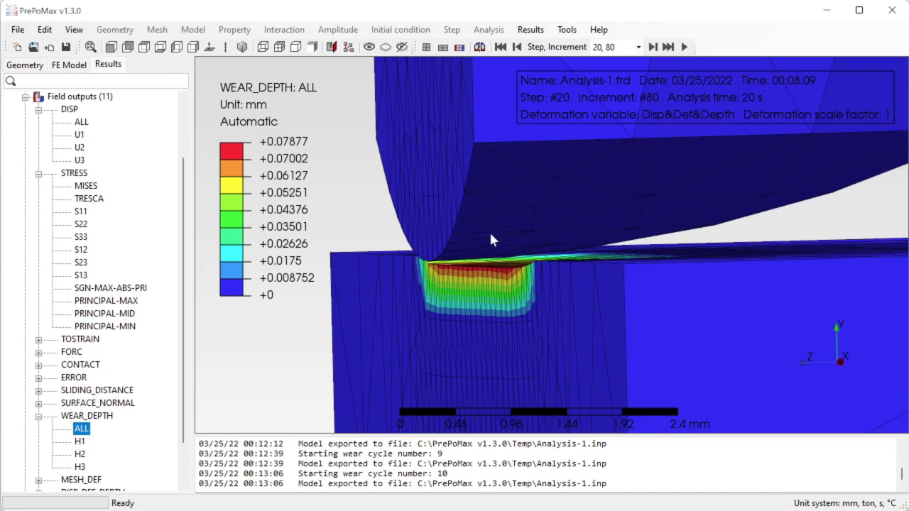
Examine the wear track obliquely from above, both on the whole pin and plate and close up.
{"action": "middle_click_drag", "start_coordinate": [527, 208], "coordinate": [581, 228]}
{"action": "scroll", "coordinate": [572, 230], "scroll_direction": "down", "scroll_amount": 2}
{"action": "scroll", "coordinate": [600, 249], "scroll_direction": "down", "scroll_amount": 1}
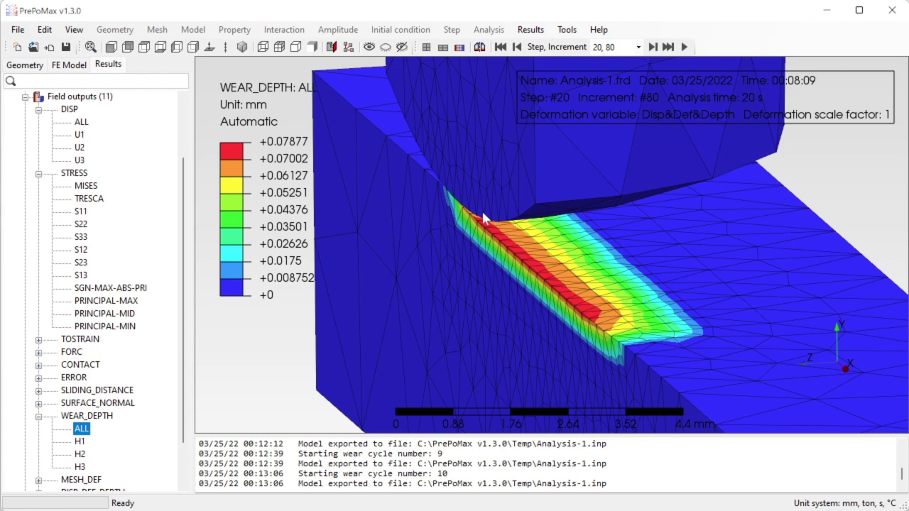
{"action": "scroll", "coordinate": [483, 219], "scroll_direction": "down", "scroll_amount": 3}
{"action": "scroll", "coordinate": [512, 244], "scroll_direction": "down", "scroll_amount": 2}
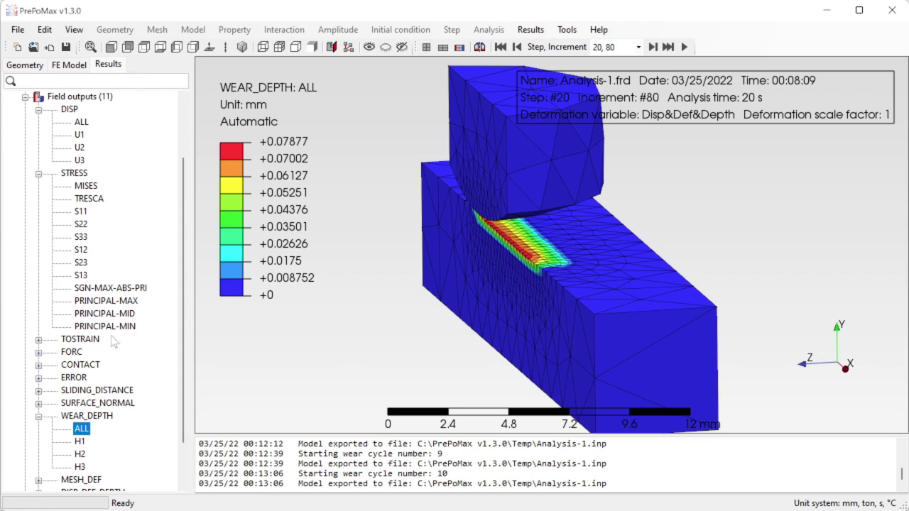
{"action": "scroll", "coordinate": [113, 342], "scroll_direction": "down", "scroll_amount": 2}
{"action": "scroll", "coordinate": [472, 342], "scroll_direction": "up", "scroll_amount": 5}
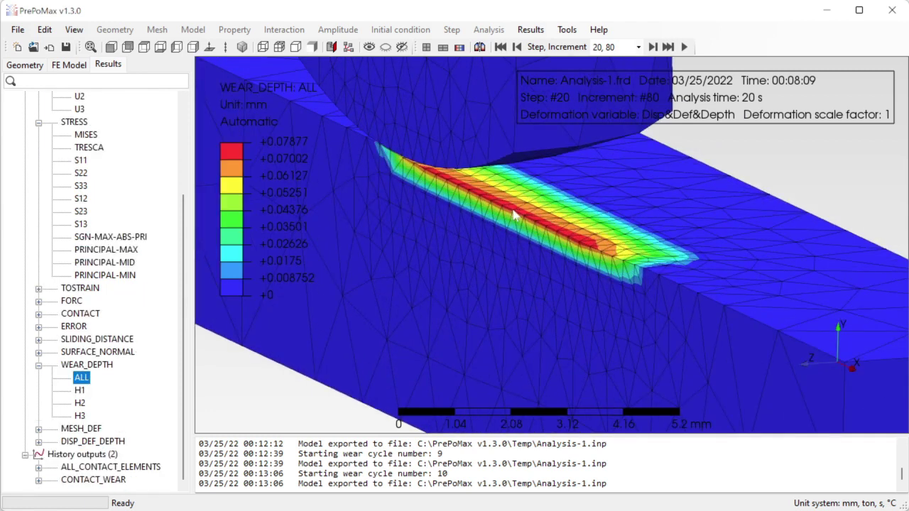
Start a history output from field output using the WEAR_DEPTH field and its H2 component.
{"action": "scroll", "coordinate": [590, 225], "scroll_direction": "down", "scroll_amount": 4}
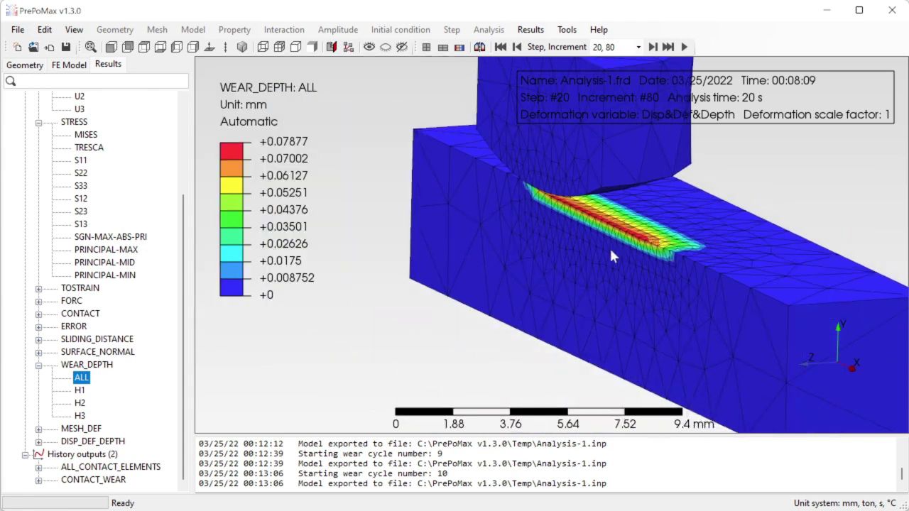
{"action": "left_click", "coordinate": [84, 455]}
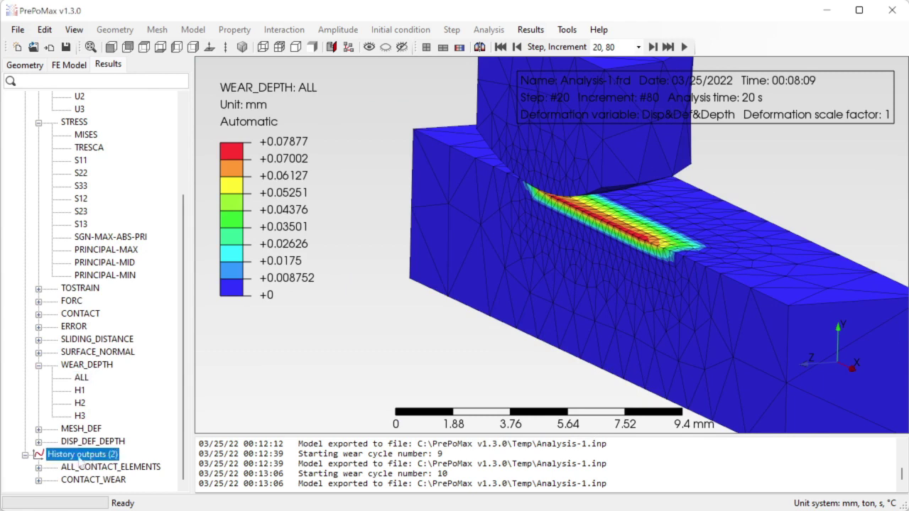
{"action": "double_click", "coordinate": [80, 461]}
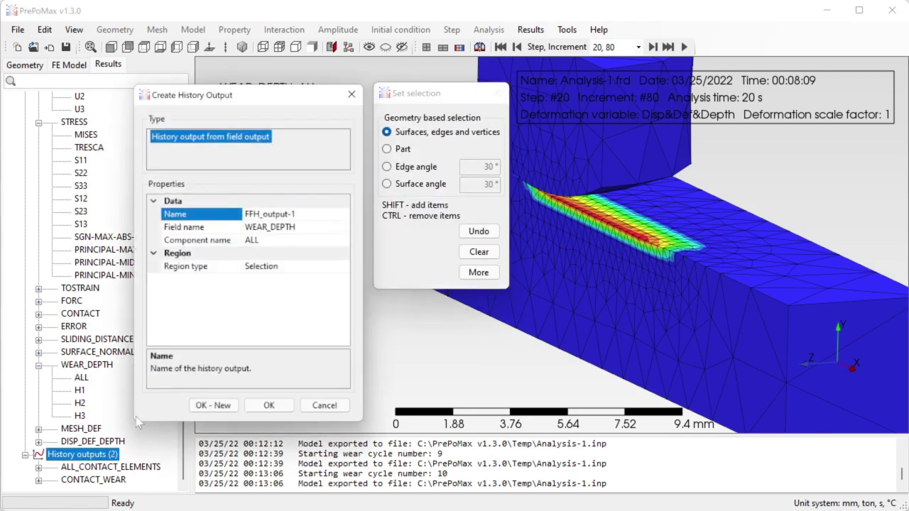
{"action": "left_click", "coordinate": [324, 235]}
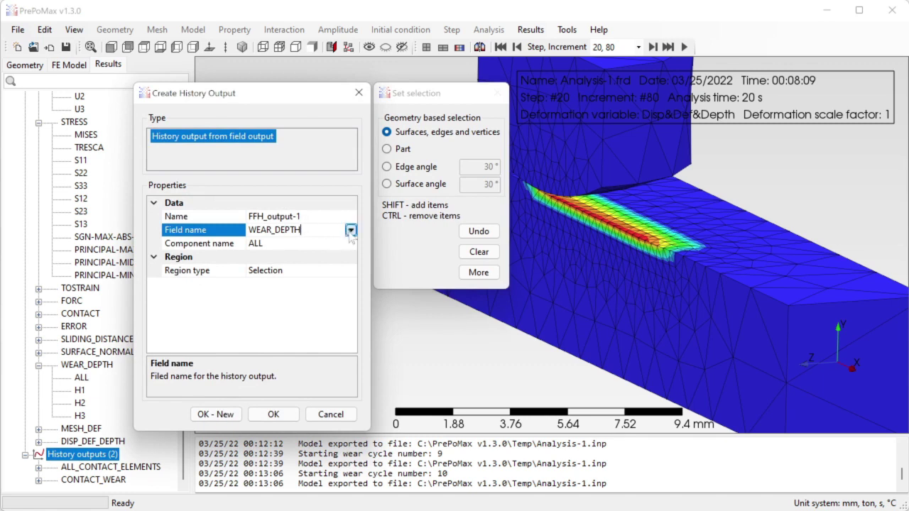
{"action": "left_click", "coordinate": [299, 244]}
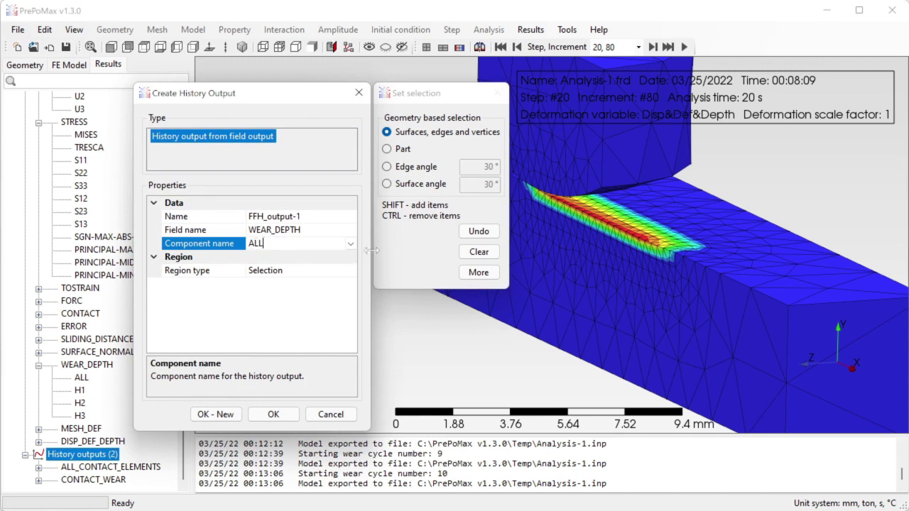
{"action": "left_click", "coordinate": [351, 244]}
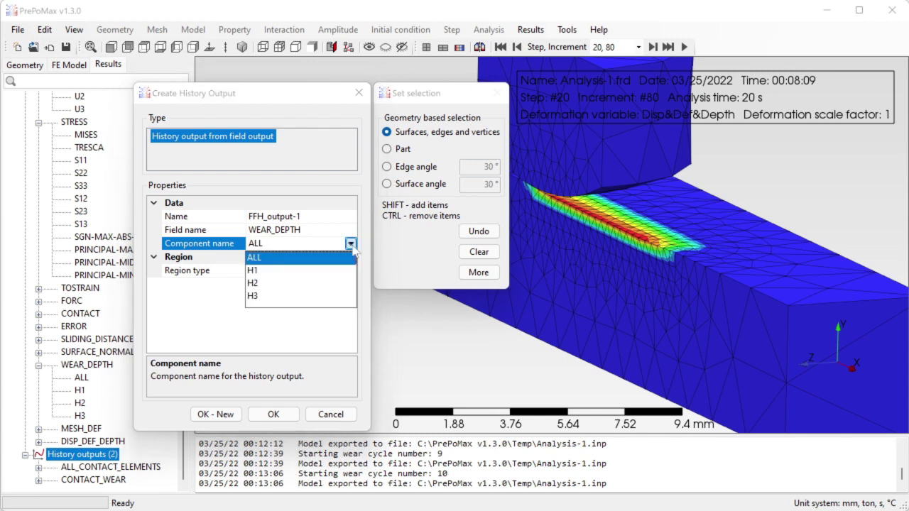
{"action": "left_click", "coordinate": [263, 283]}
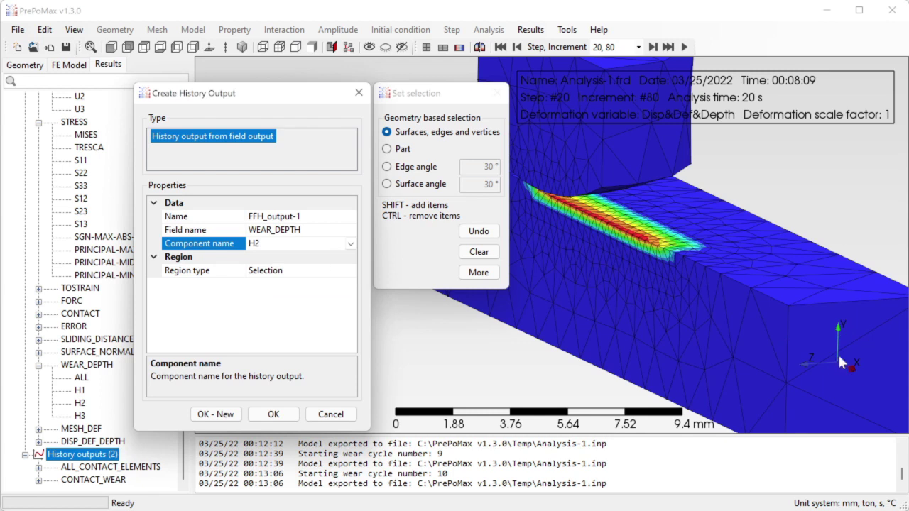
{"action": "left_click", "coordinate": [837, 352]}
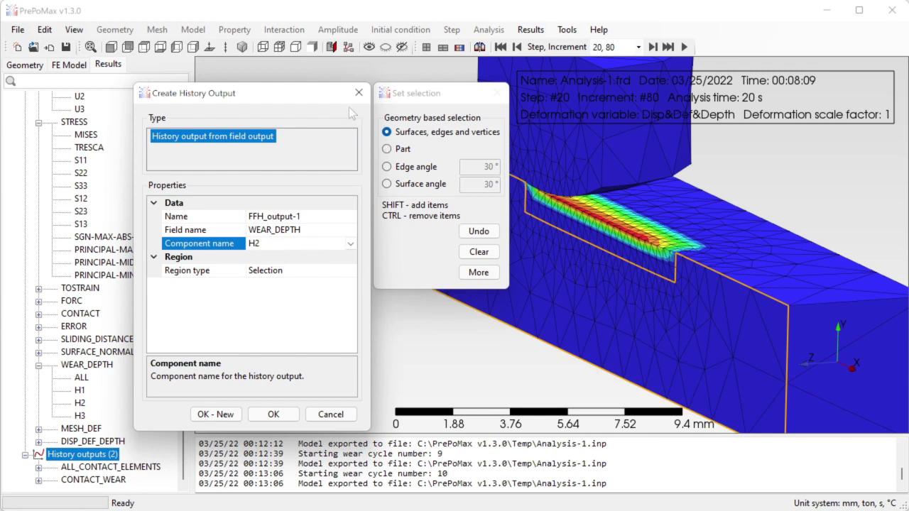
Use FE mesh node selection to pick a node on the plate's worn edge as the region, and create the history output.
{"action": "left_click_drag", "start_coordinate": [314, 95], "coordinate": [193, 64]}
{"action": "left_click_drag", "start_coordinate": [376, 99], "coordinate": [172, 53]}
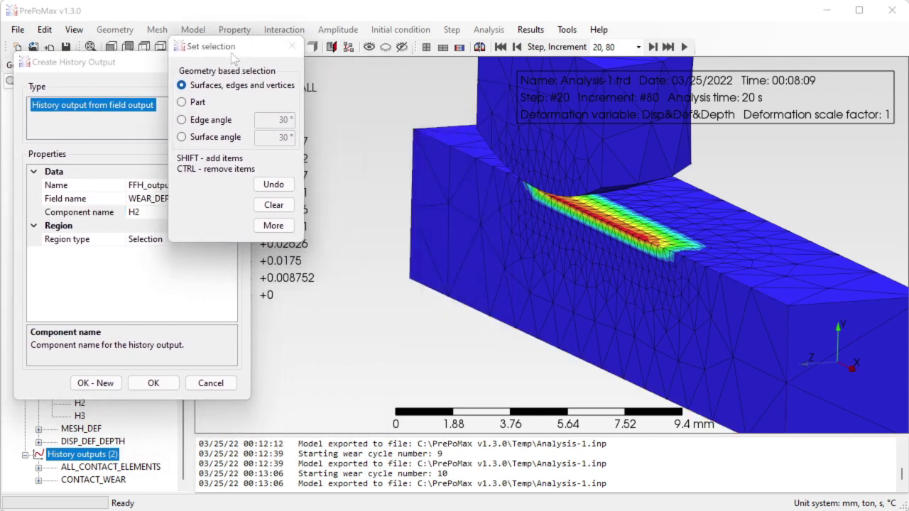
{"action": "left_click", "coordinate": [274, 227]}
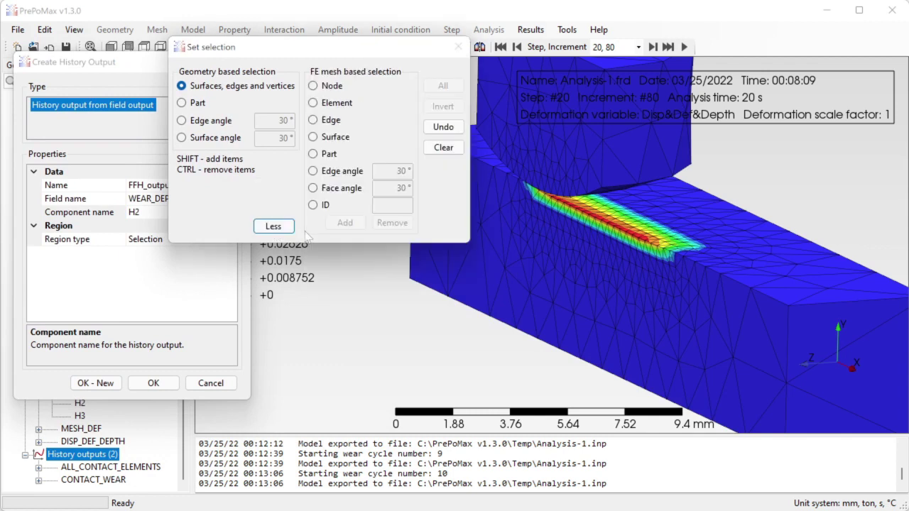
{"action": "left_click", "coordinate": [339, 89]}
{"action": "scroll", "coordinate": [611, 216], "scroll_direction": "up", "scroll_amount": 5}
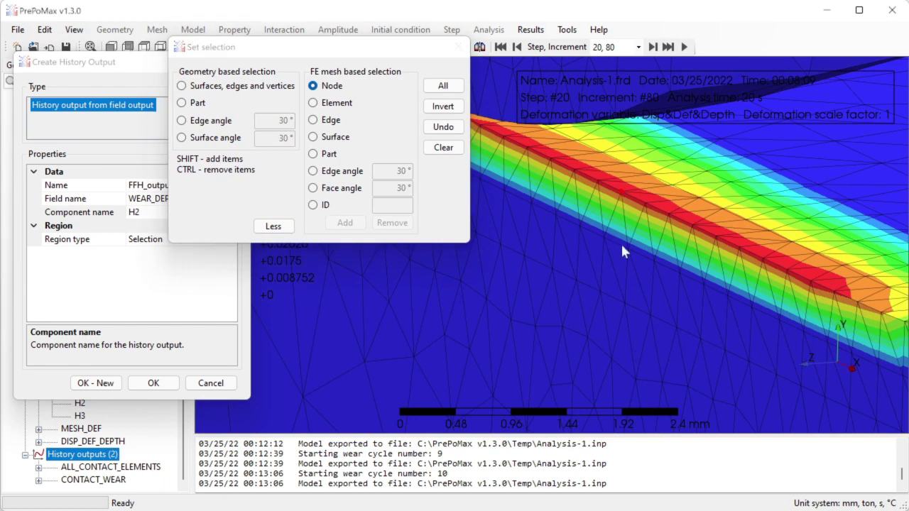
{"action": "scroll", "coordinate": [622, 248], "scroll_direction": "down", "scroll_amount": 4}
{"action": "scroll", "coordinate": [623, 247], "scroll_direction": "down", "scroll_amount": 2}
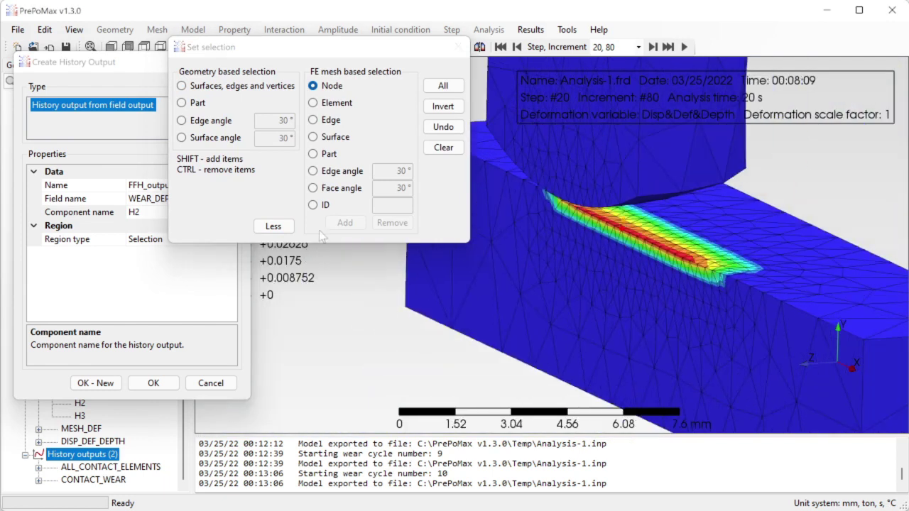
{"action": "left_click", "coordinate": [155, 384]}
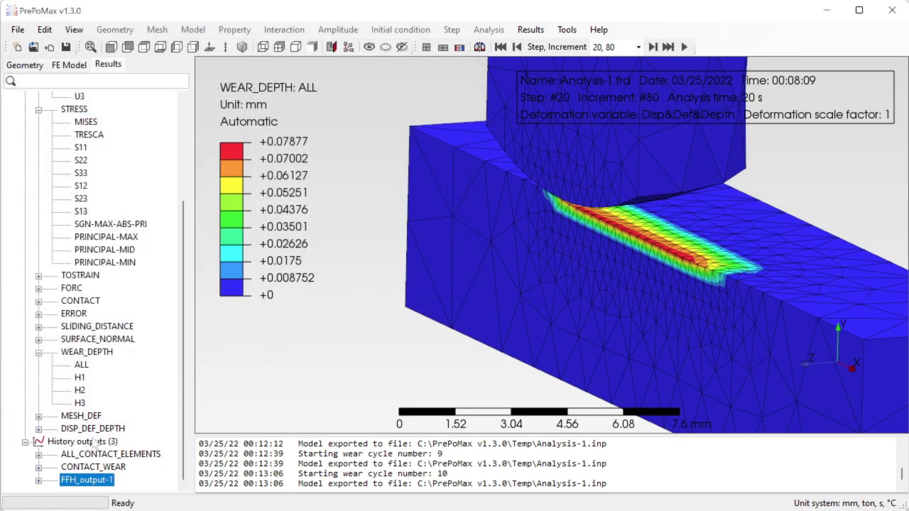
Open the data table of the WEAR_DEPTH H2 component in the FFH_output-1 history output.
{"action": "left_click", "coordinate": [92, 443]}
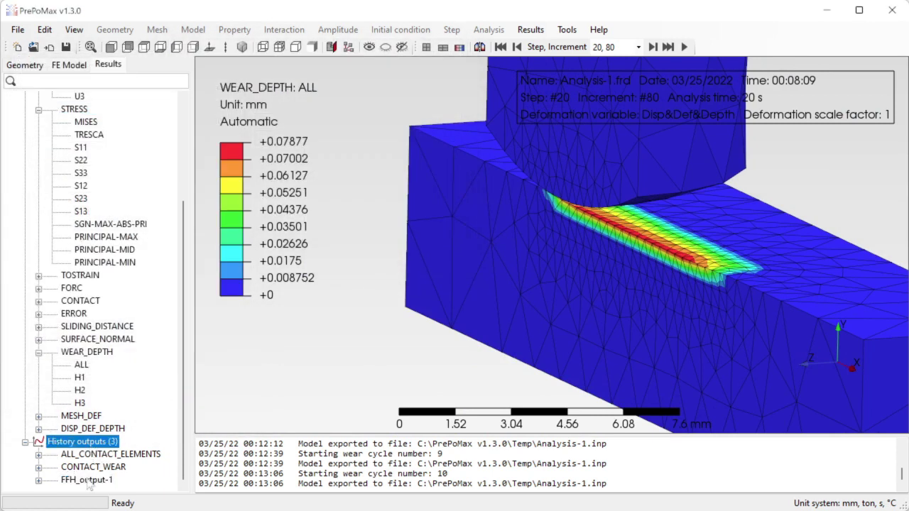
{"action": "left_click", "coordinate": [88, 480]}
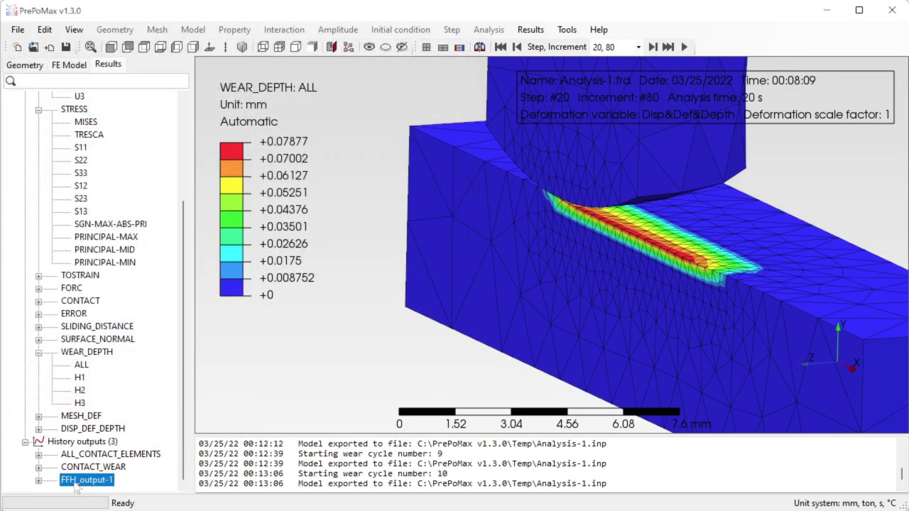
{"action": "left_click", "coordinate": [39, 481]}
{"action": "left_click", "coordinate": [51, 481]}
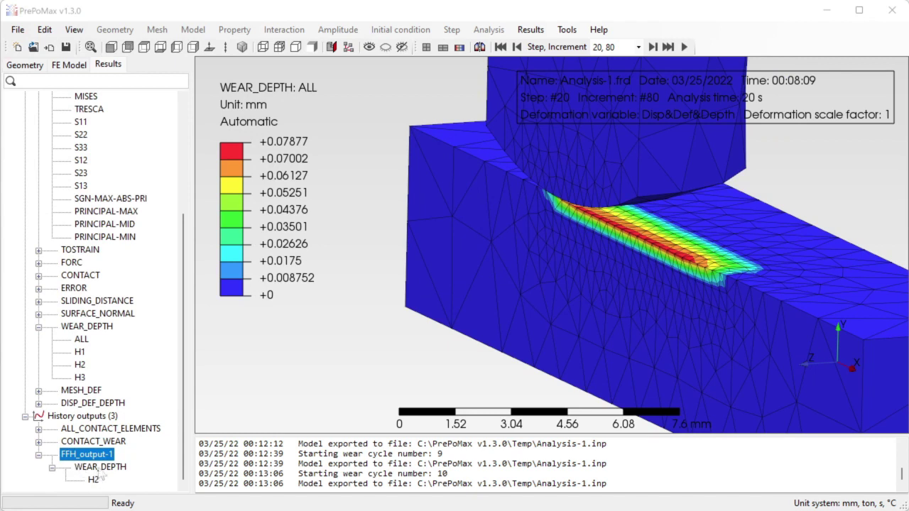
{"action": "left_click", "coordinate": [101, 468]}
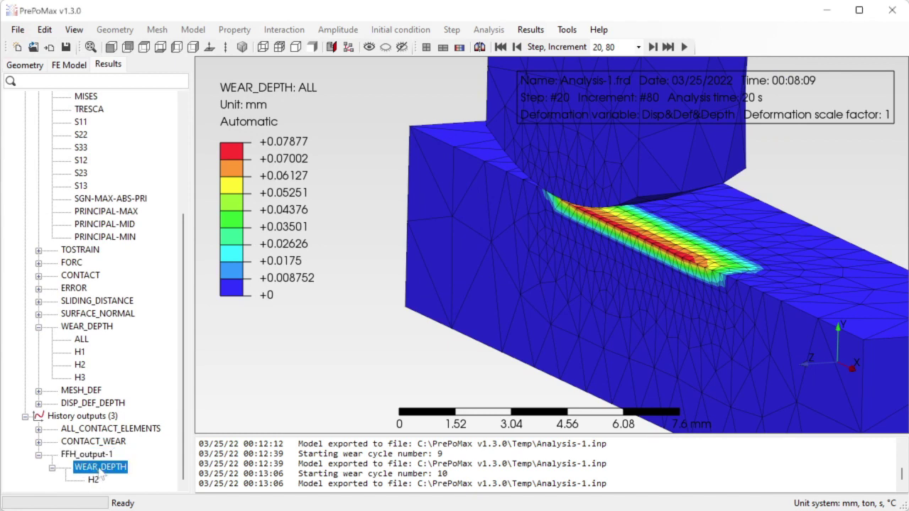
{"action": "left_click", "coordinate": [94, 481]}
{"action": "double_click", "coordinate": [94, 481]}
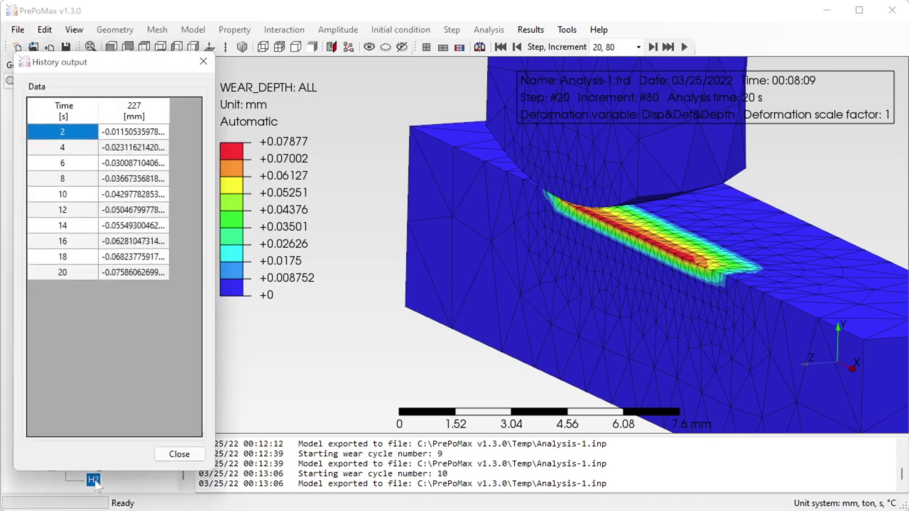
Plot all the tabulated H2 wear depth values of the node against time.
{"action": "left_click_drag", "start_coordinate": [79, 135], "coordinate": [112, 276]}
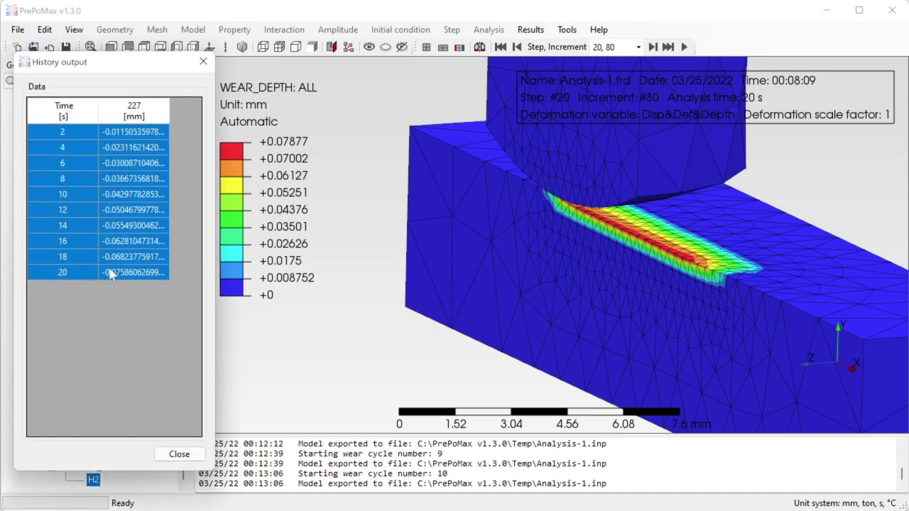
{"action": "right_click", "coordinate": [116, 231]}
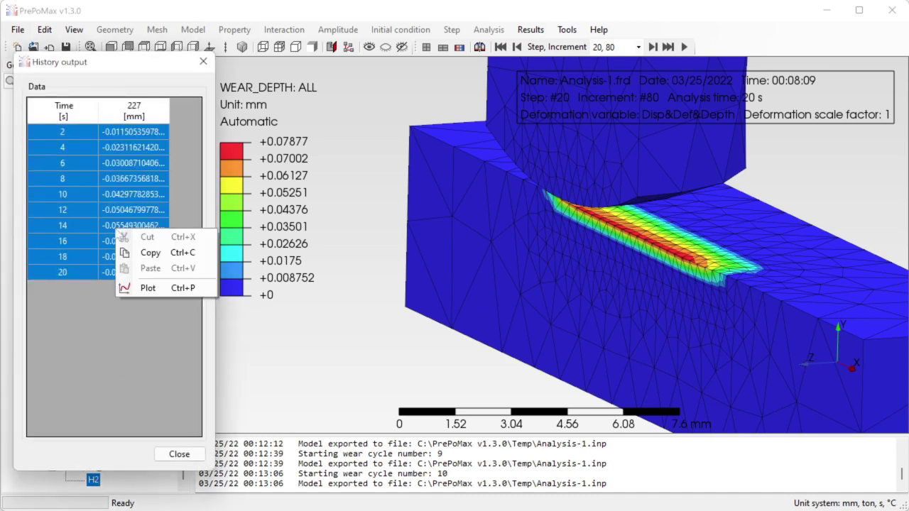
{"action": "left_click", "coordinate": [152, 290]}
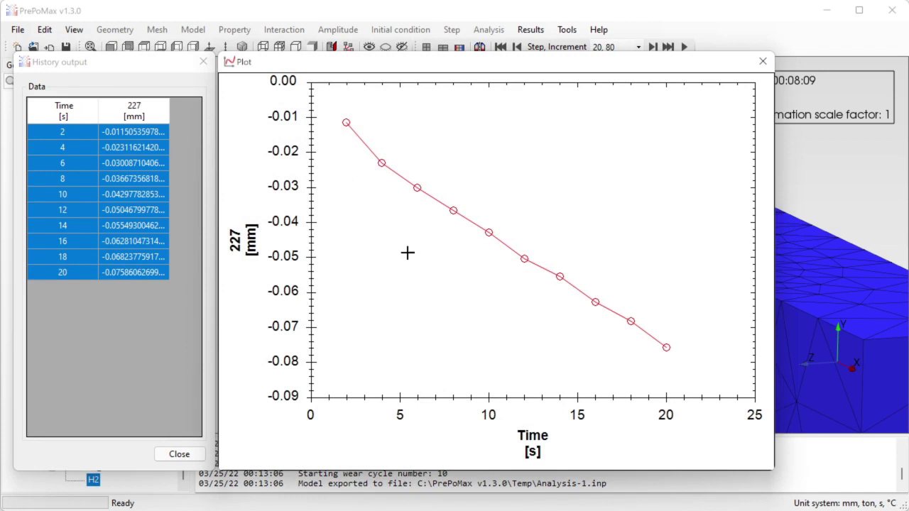